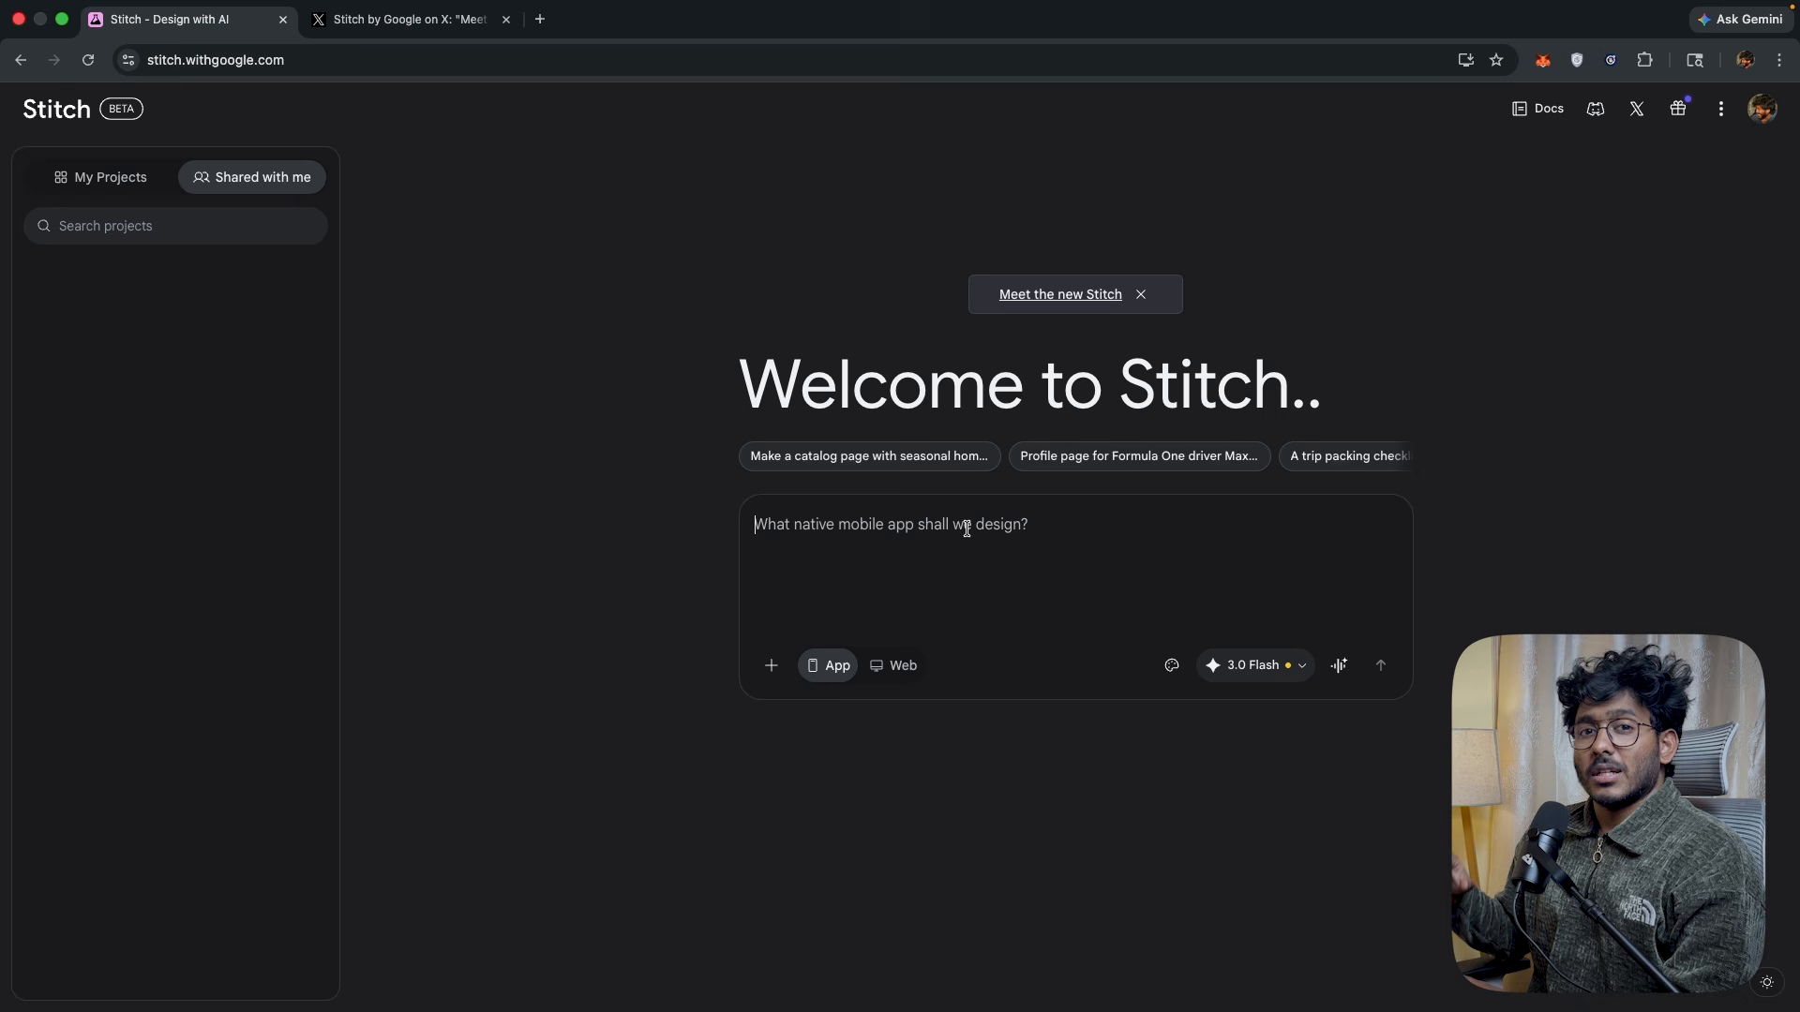
Open Figma in a new browser tab and paste the API testing tool design prompt as the AI idea description.
{"action": "left_click", "coordinate": [540, 18]}
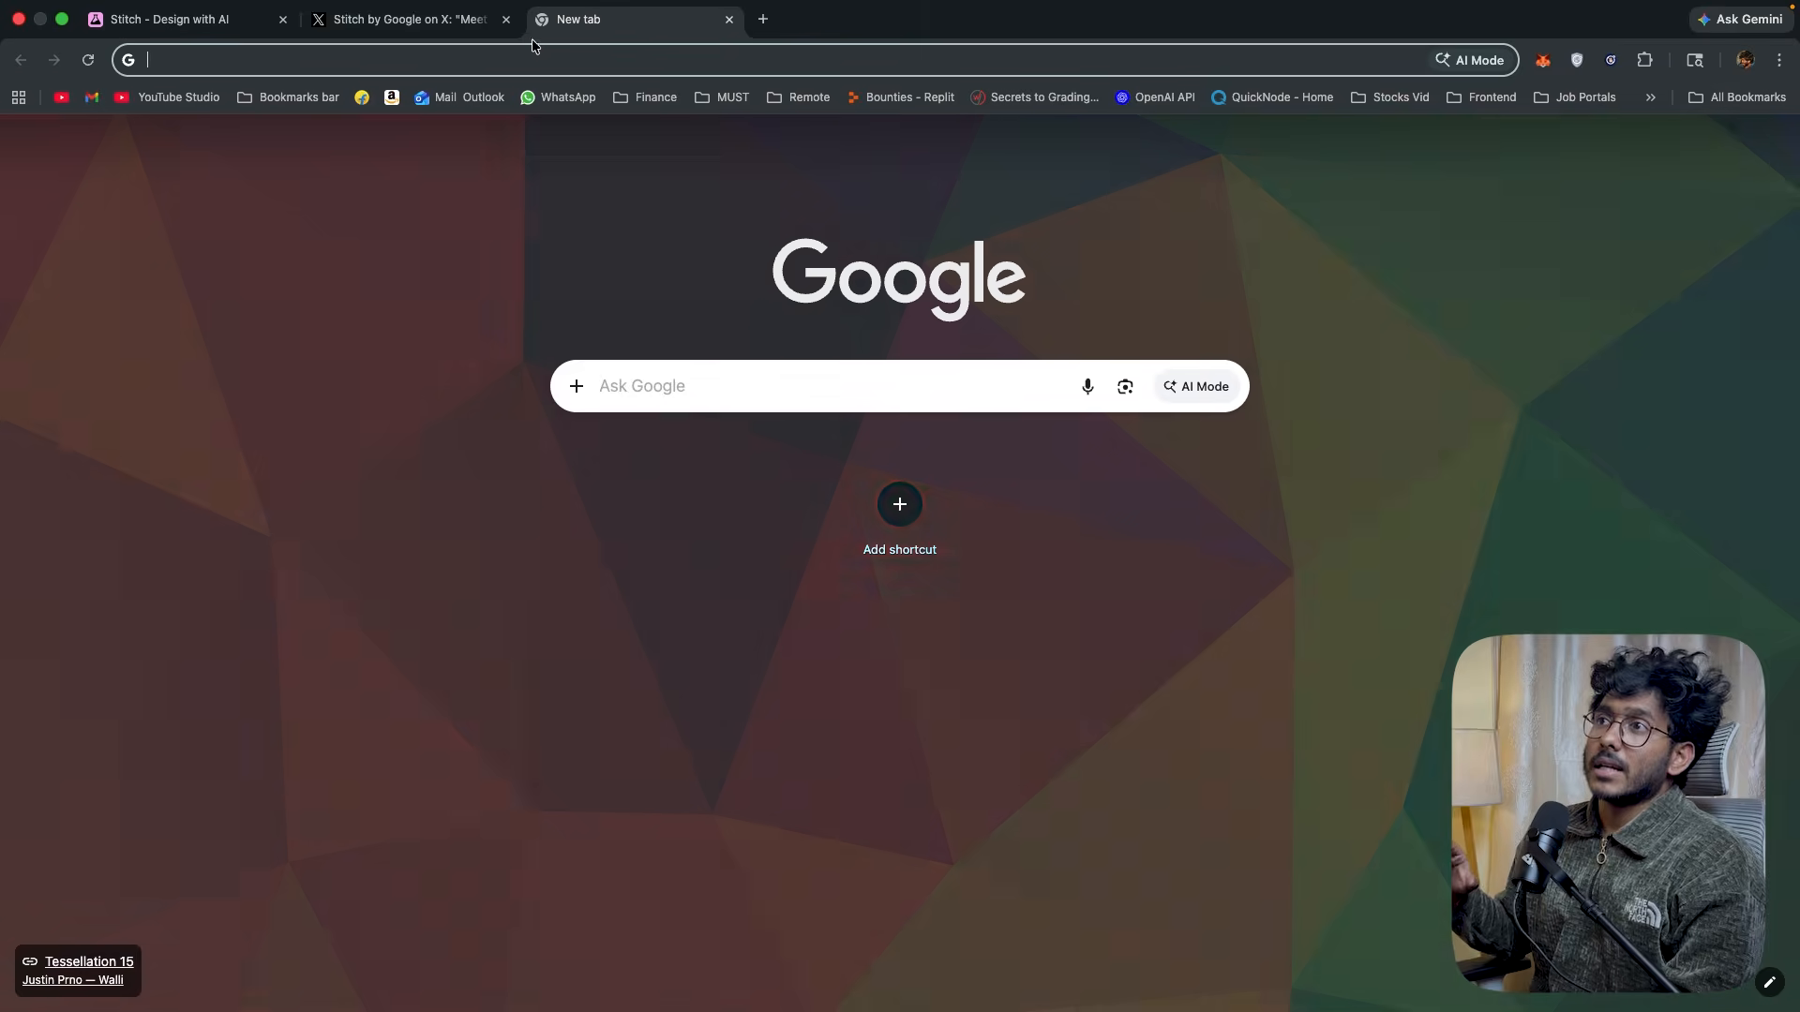
{"action": "type", "text": "fig"}
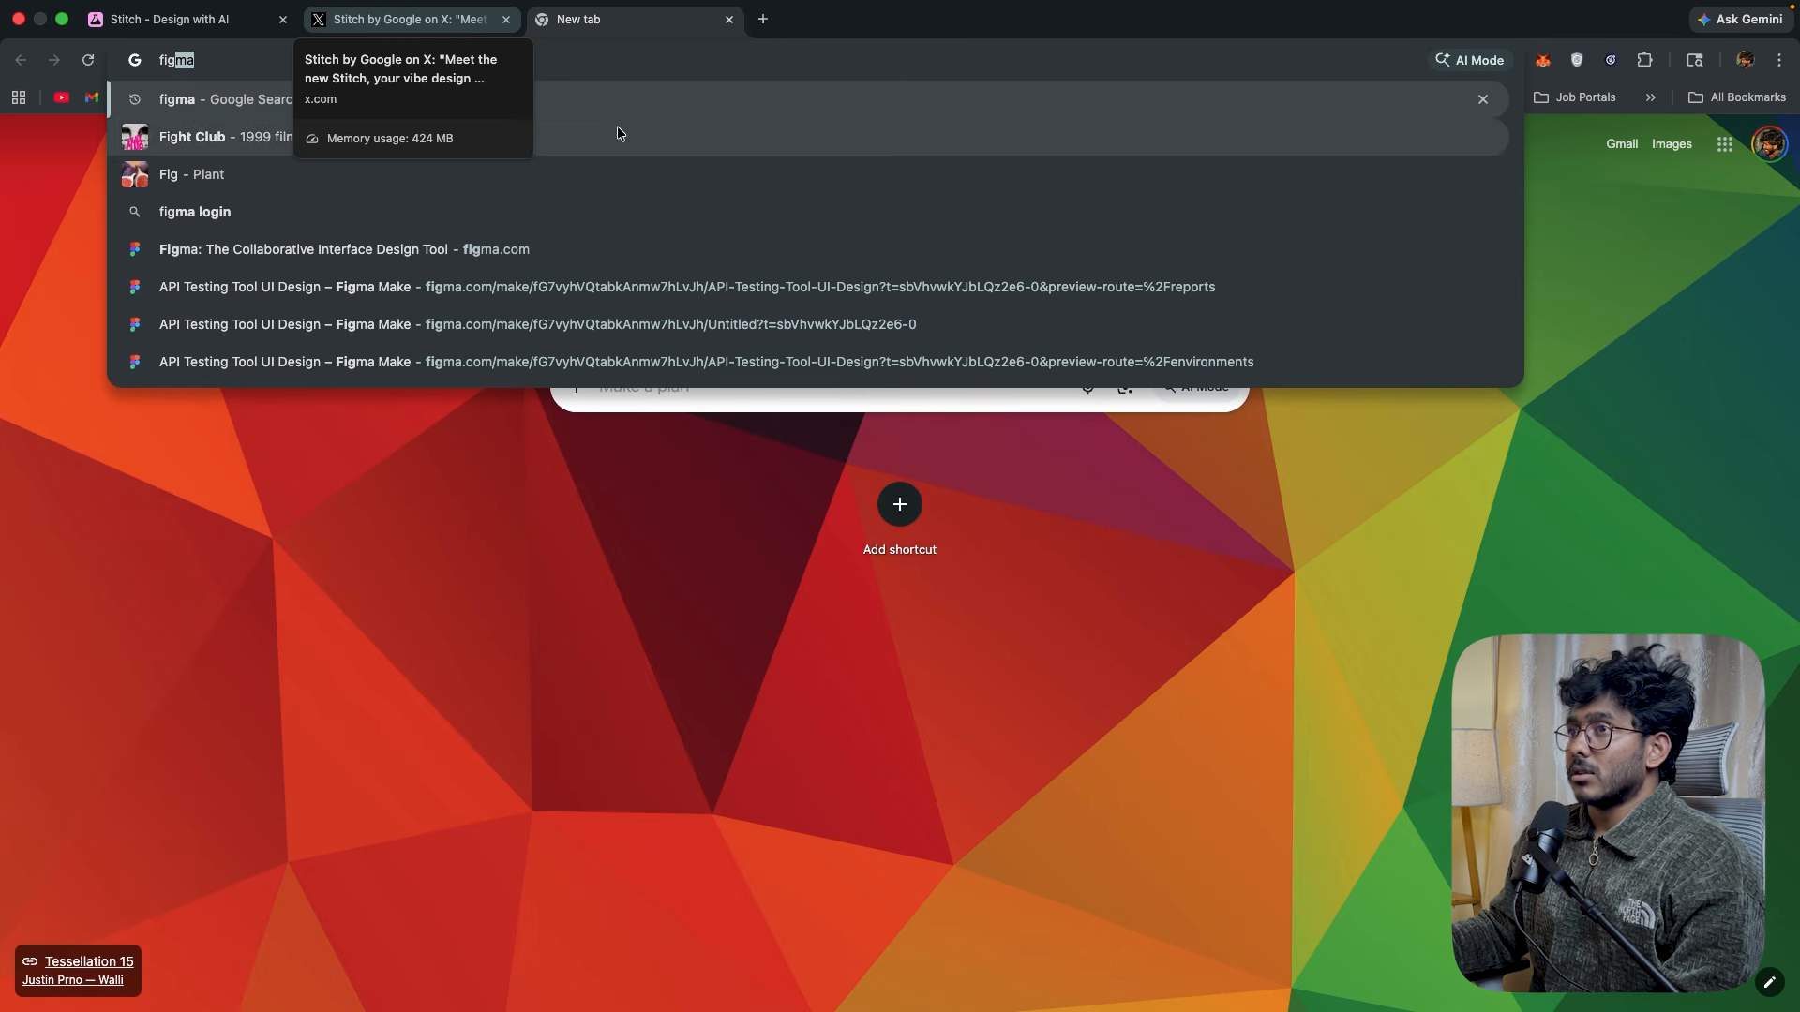
{"action": "left_click", "coordinate": [712, 251]}
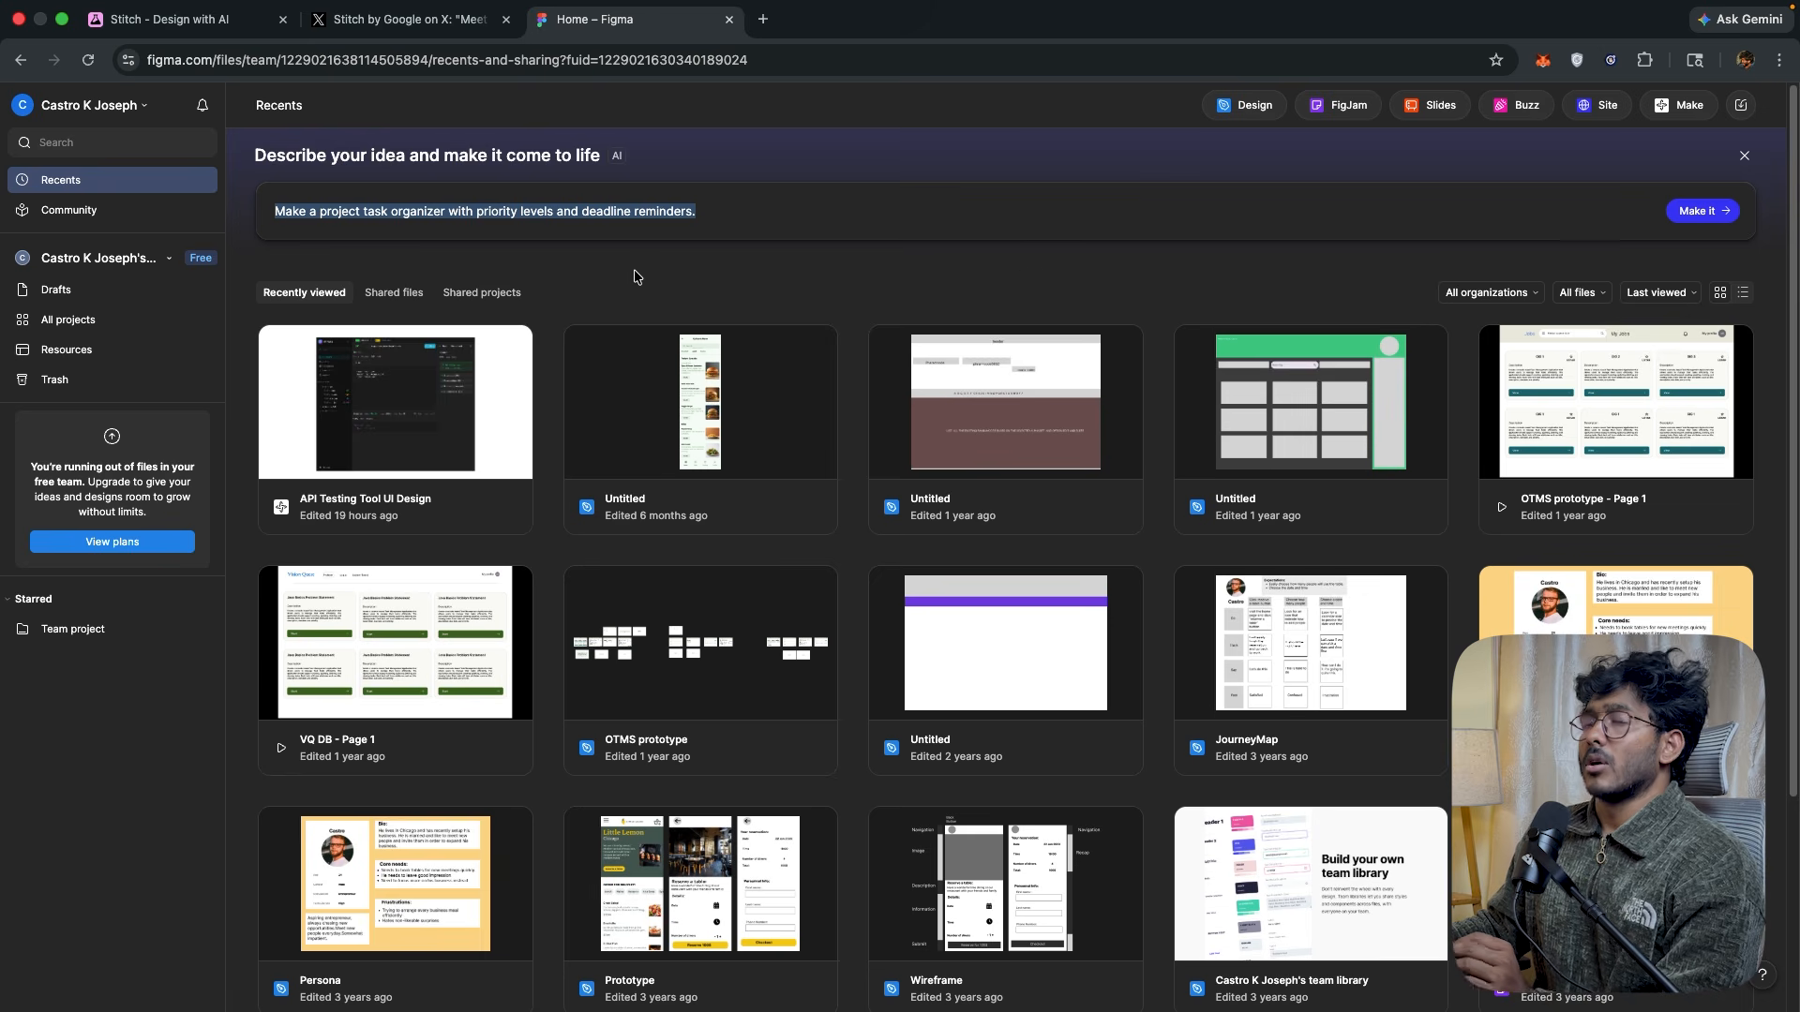
{"action": "key", "text": "super+v"}
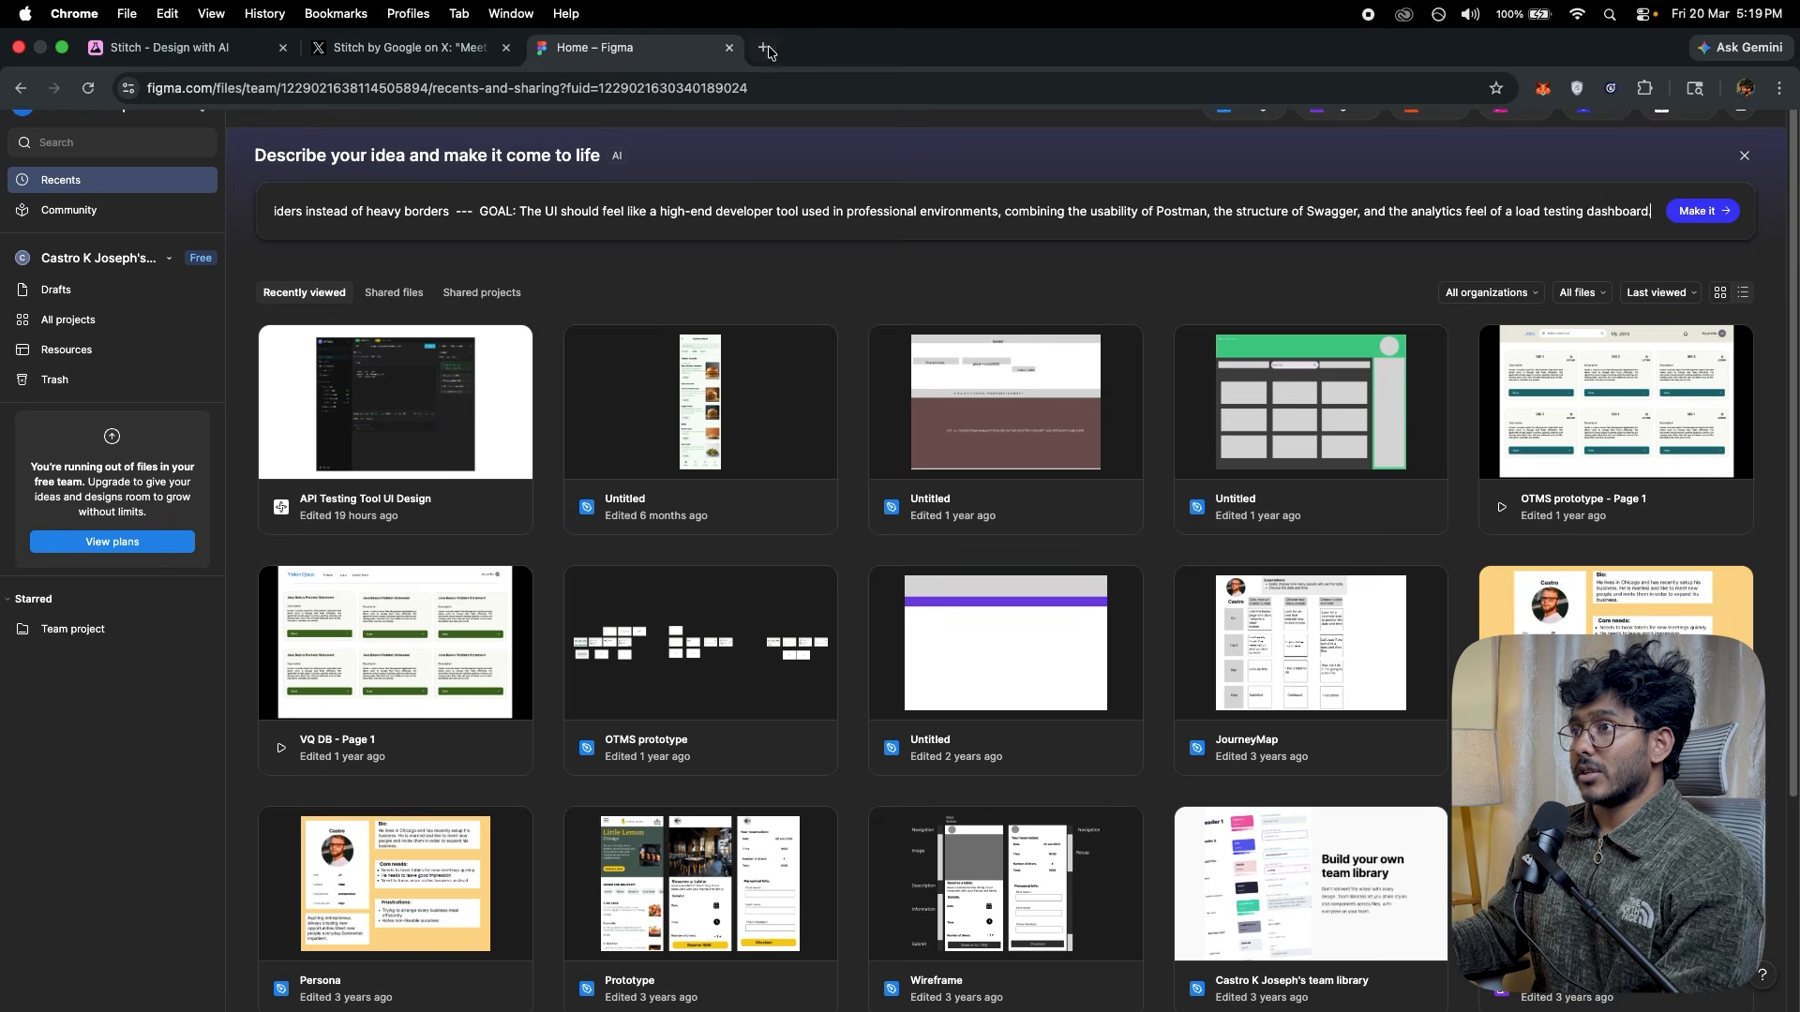
Open the UI page of the "Super API Testing Tool" product notes in Notion in a new browser tab.
{"action": "left_click", "coordinate": [763, 47]}
{"action": "type", "text": "notio"}
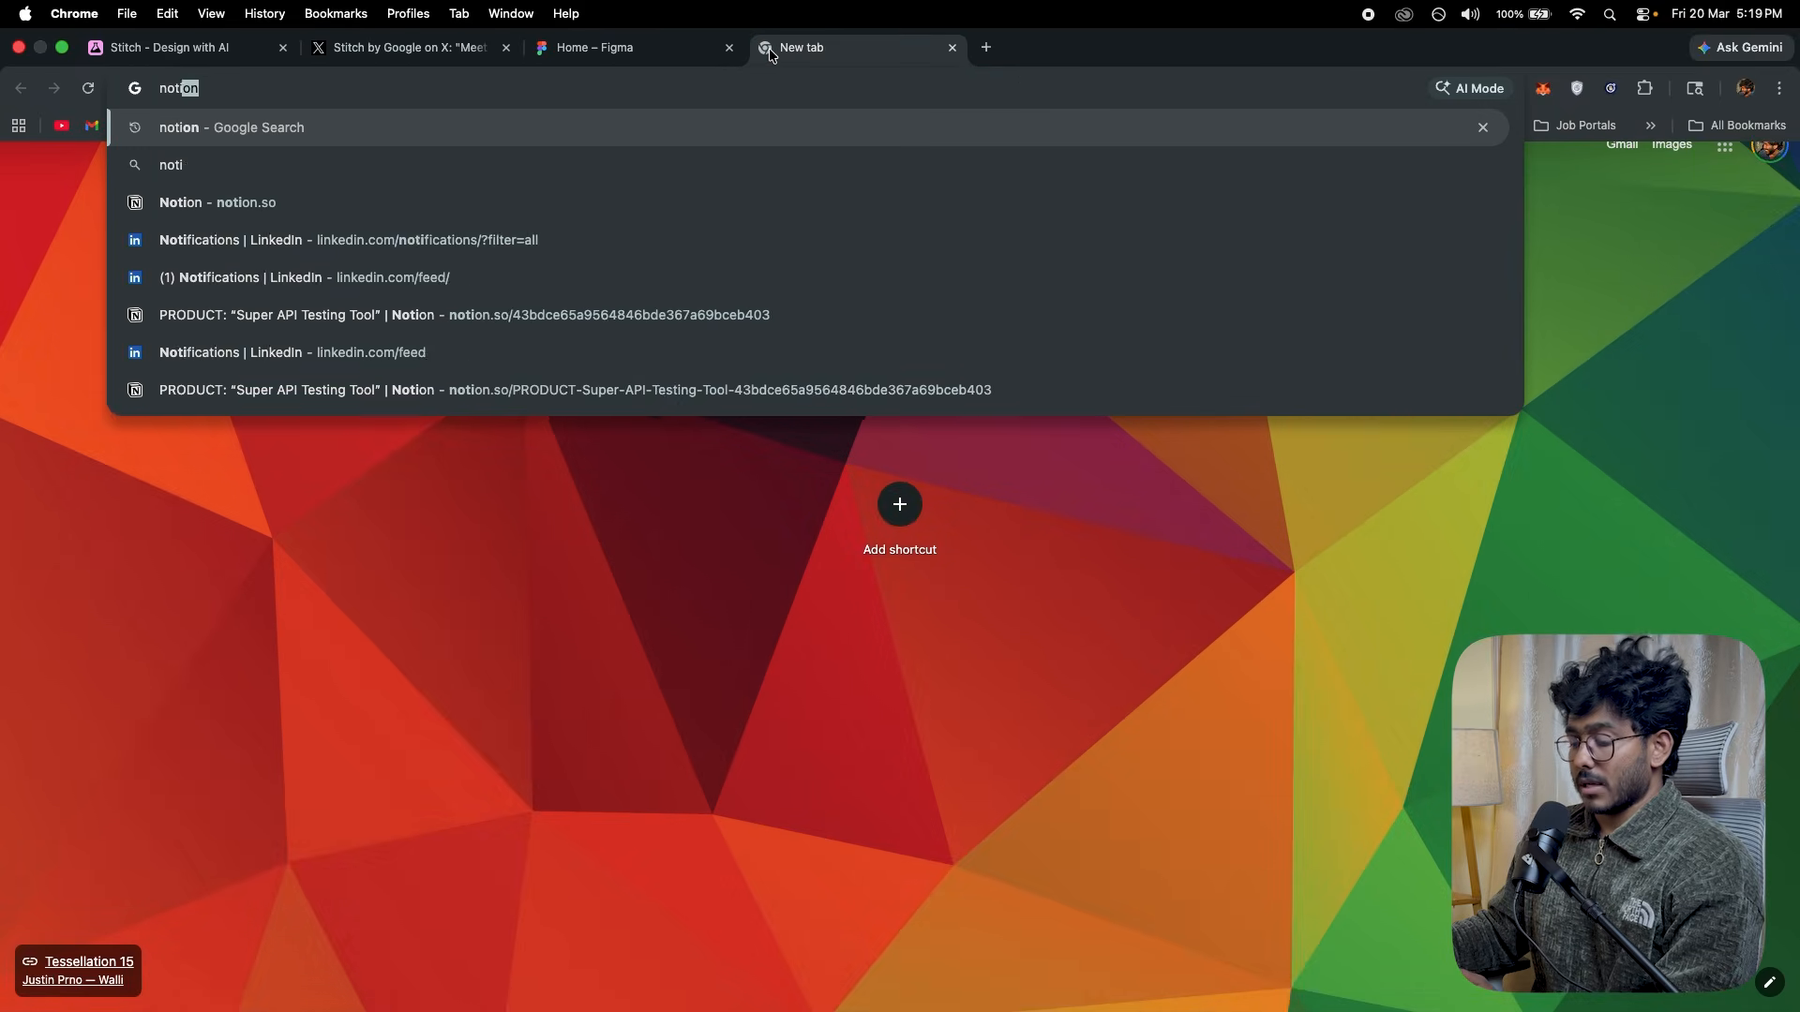
{"action": "key", "text": "Down"}
{"action": "key", "text": "Down"}
{"action": "key", "text": "Down"}
{"action": "key", "text": "Return"}
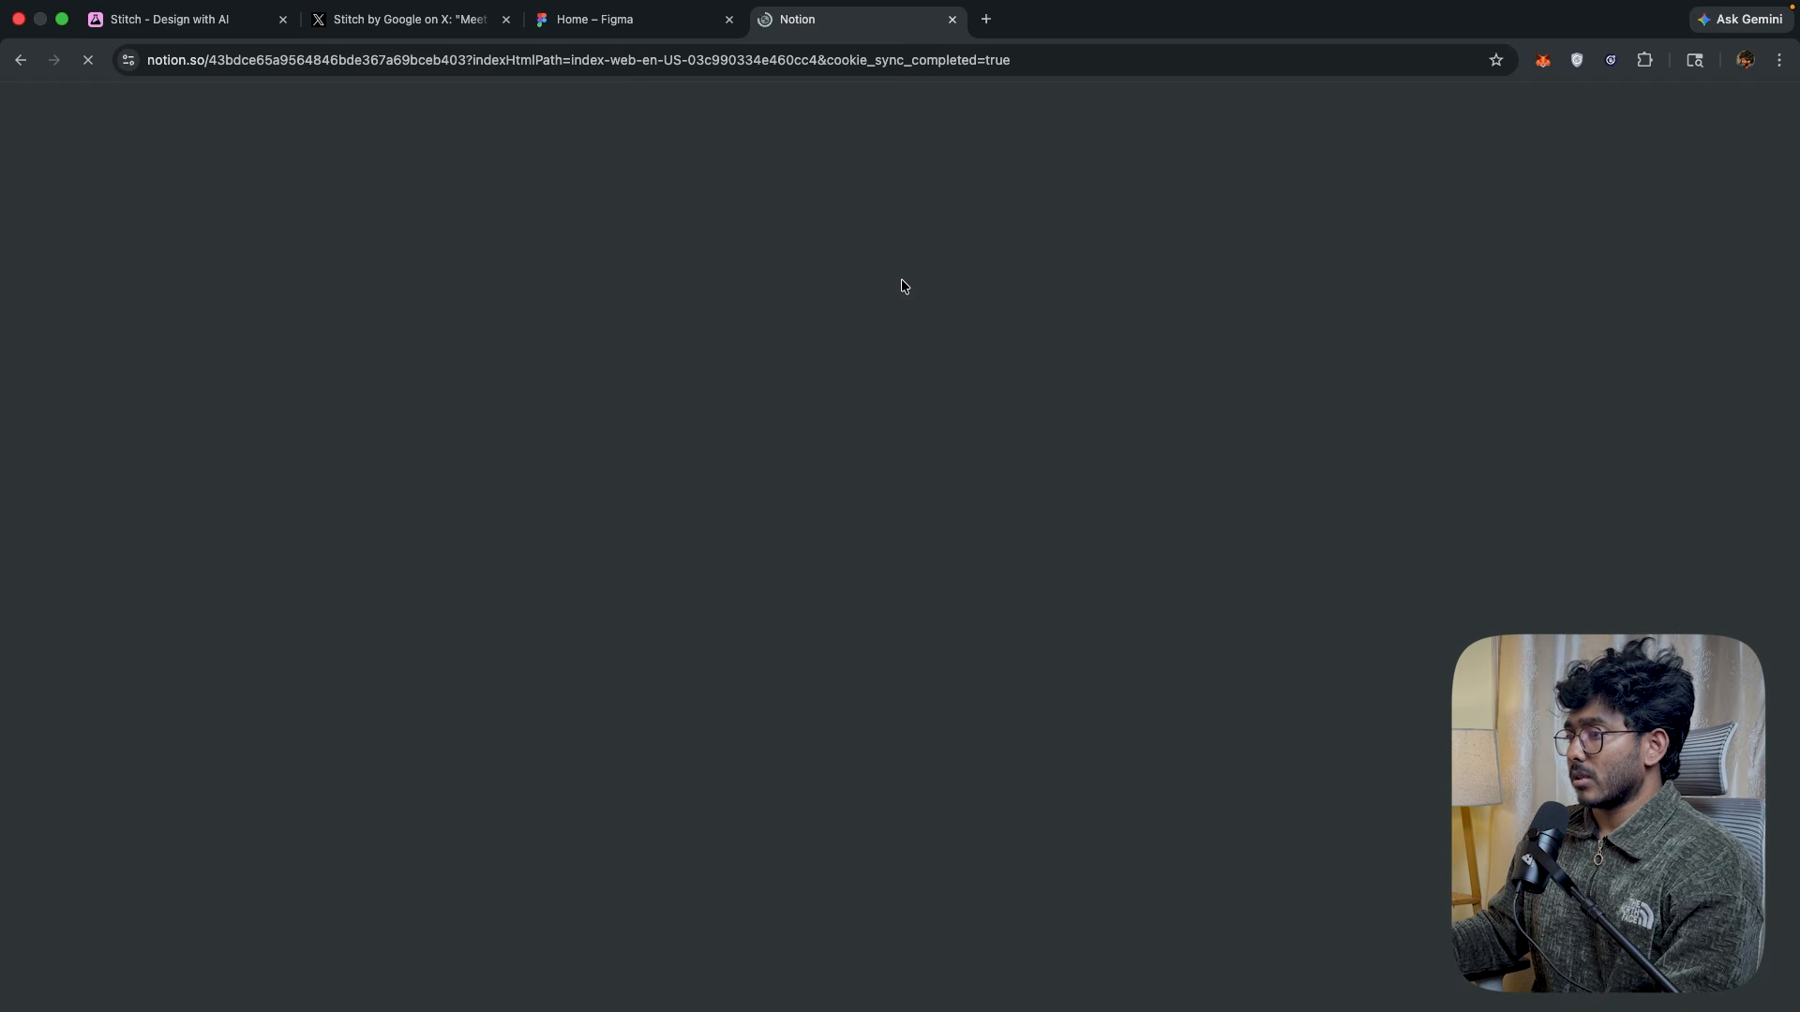
{"action": "scroll", "coordinate": [1068, 482], "scroll_direction": "down", "scroll_amount": 20}
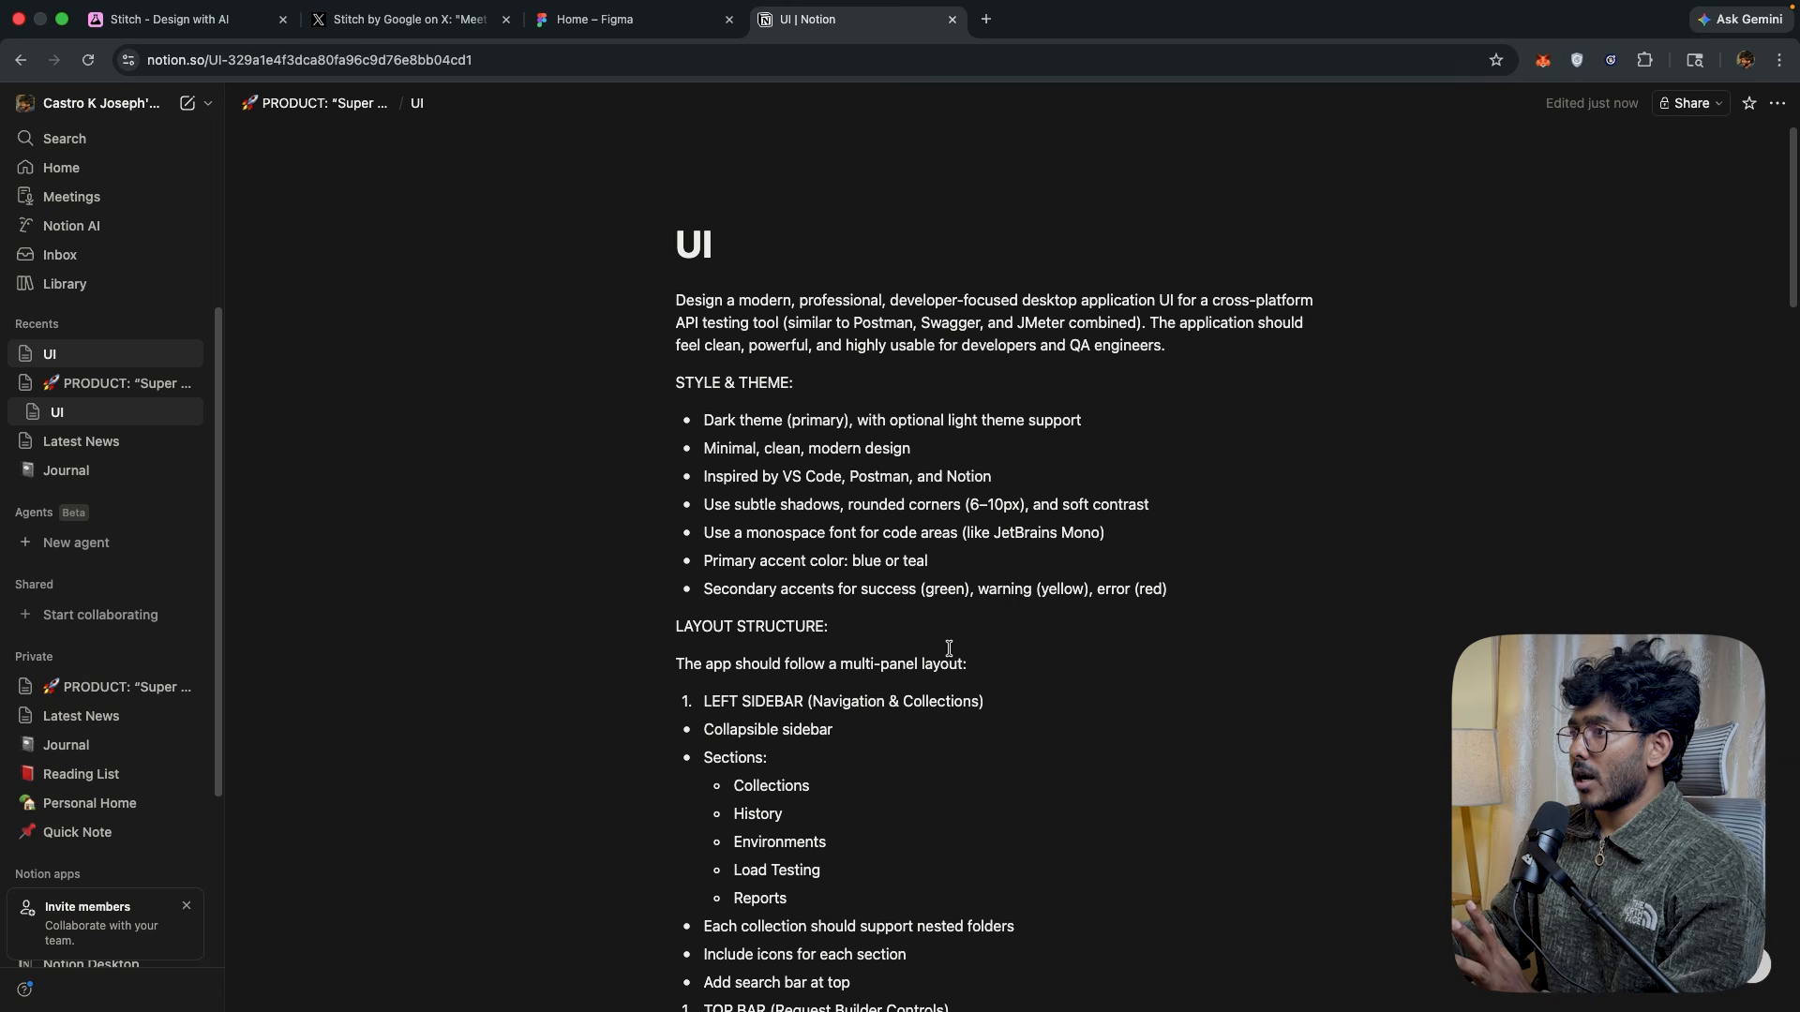
Read through the UI design prompt in Notion, from style and layout structure to special features, visual details and goal.
{"action": "scroll", "coordinate": [1066, 522], "scroll_direction": "down", "scroll_amount": 3}
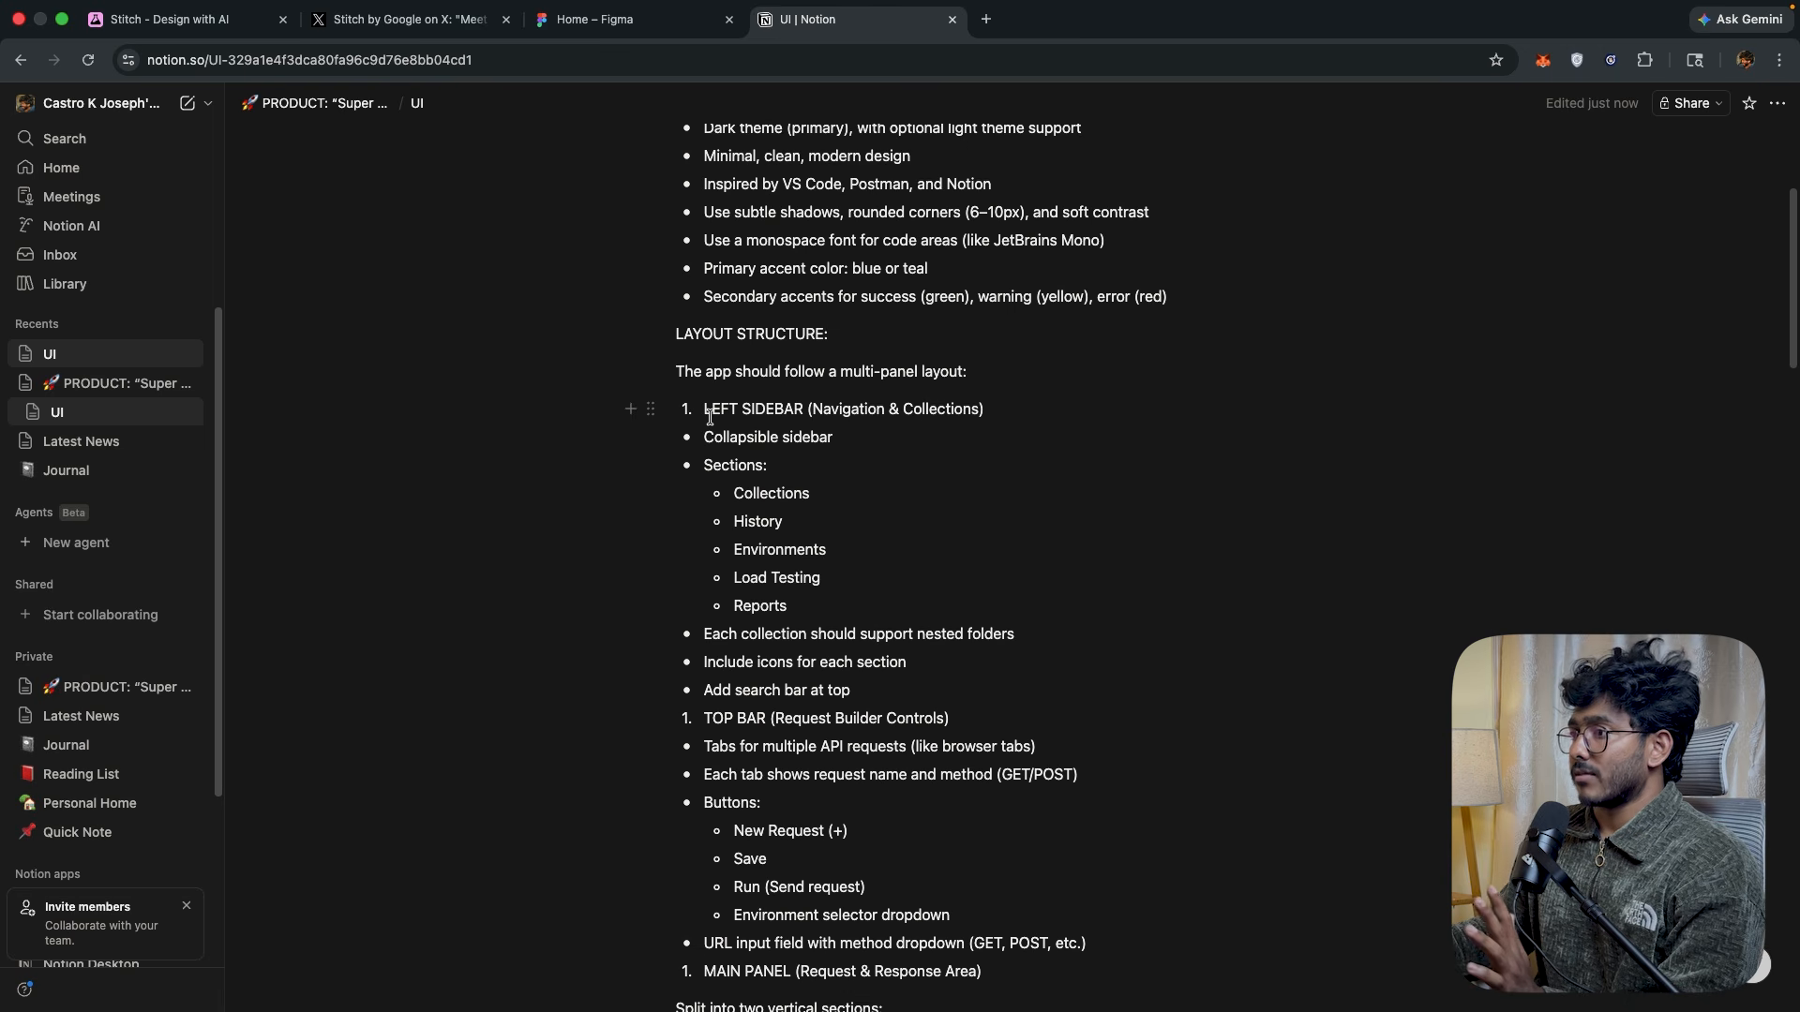
{"action": "scroll", "coordinate": [850, 441], "scroll_direction": "down", "scroll_amount": 8}
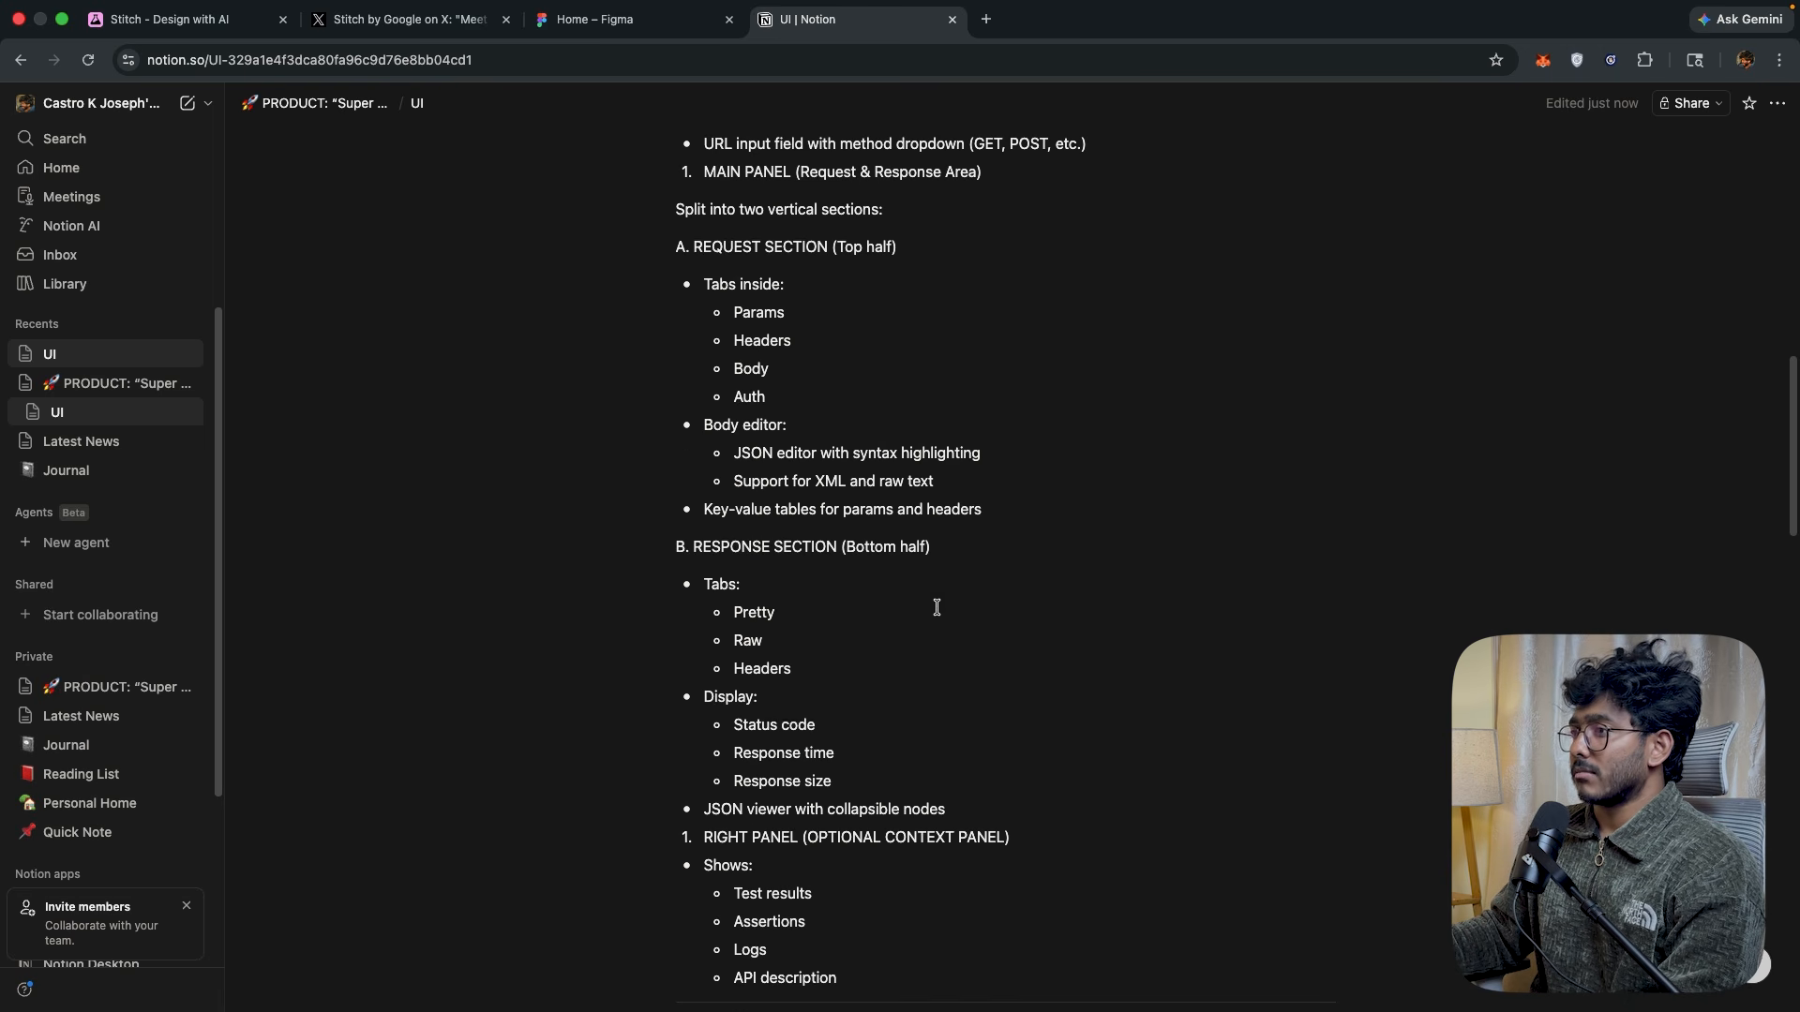
{"action": "scroll", "coordinate": [932, 498], "scroll_direction": "down", "scroll_amount": 8}
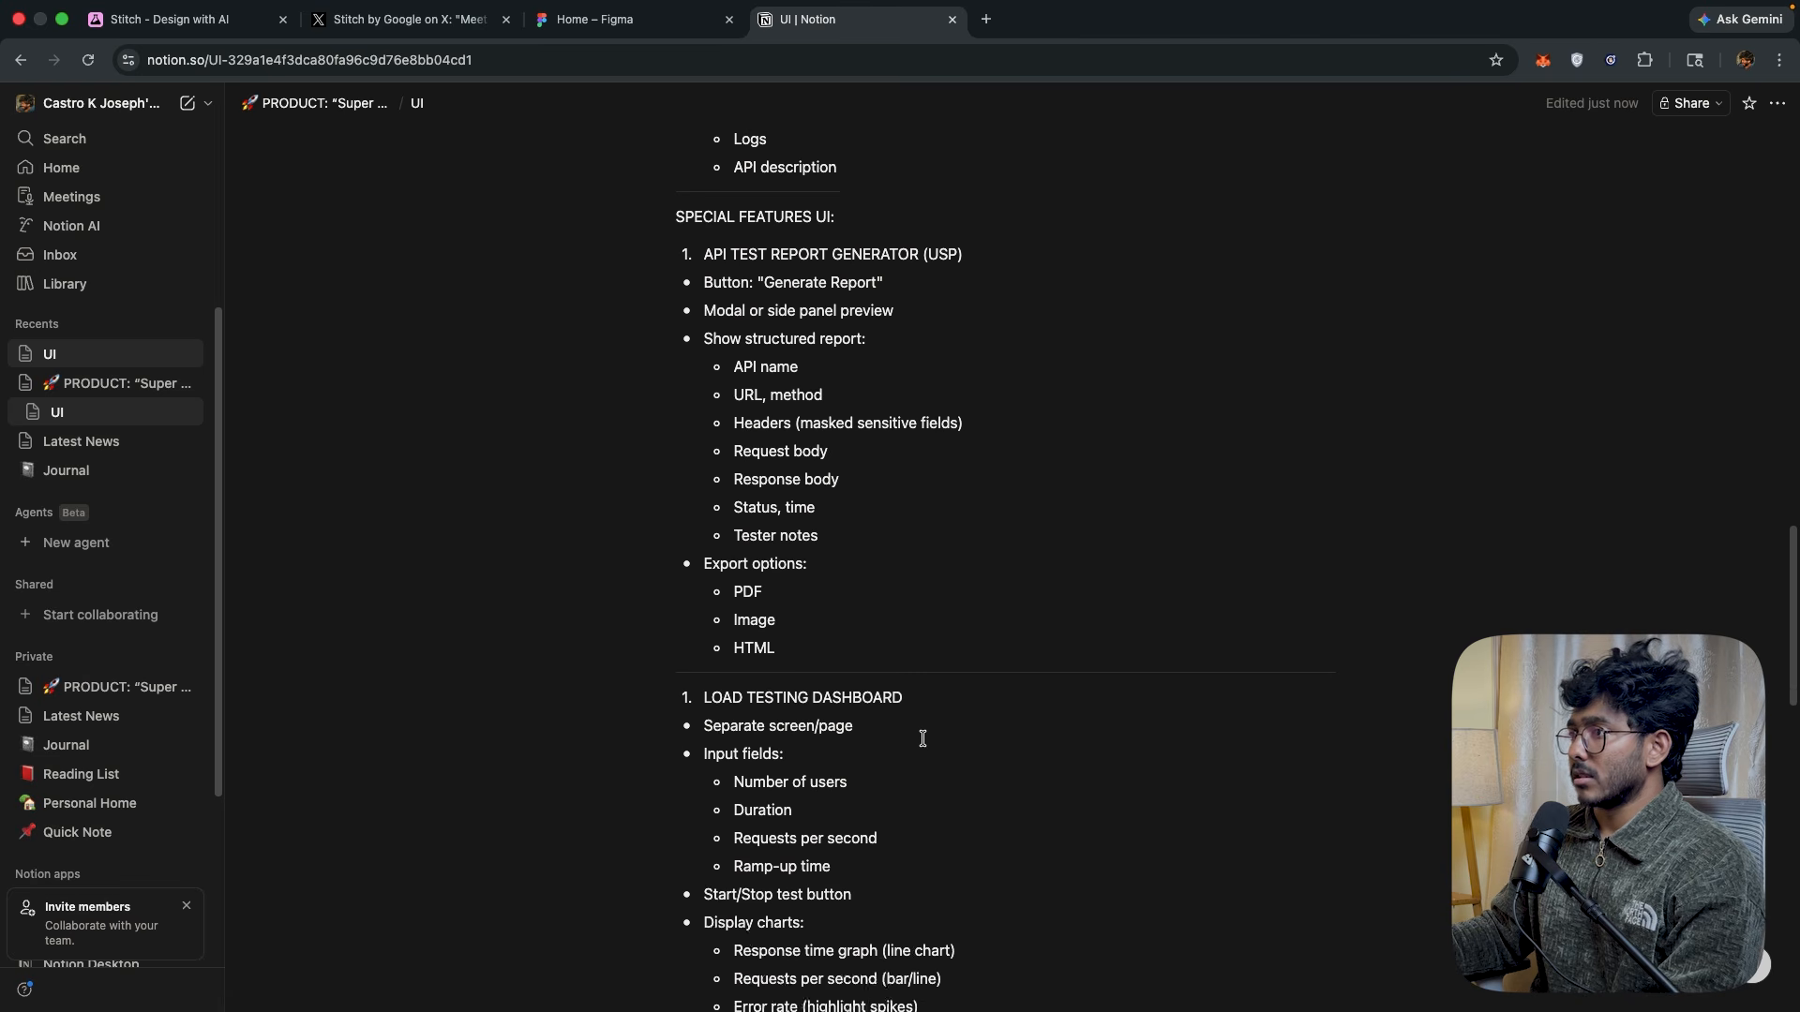
{"action": "scroll", "coordinate": [922, 739], "scroll_direction": "down", "scroll_amount": 6}
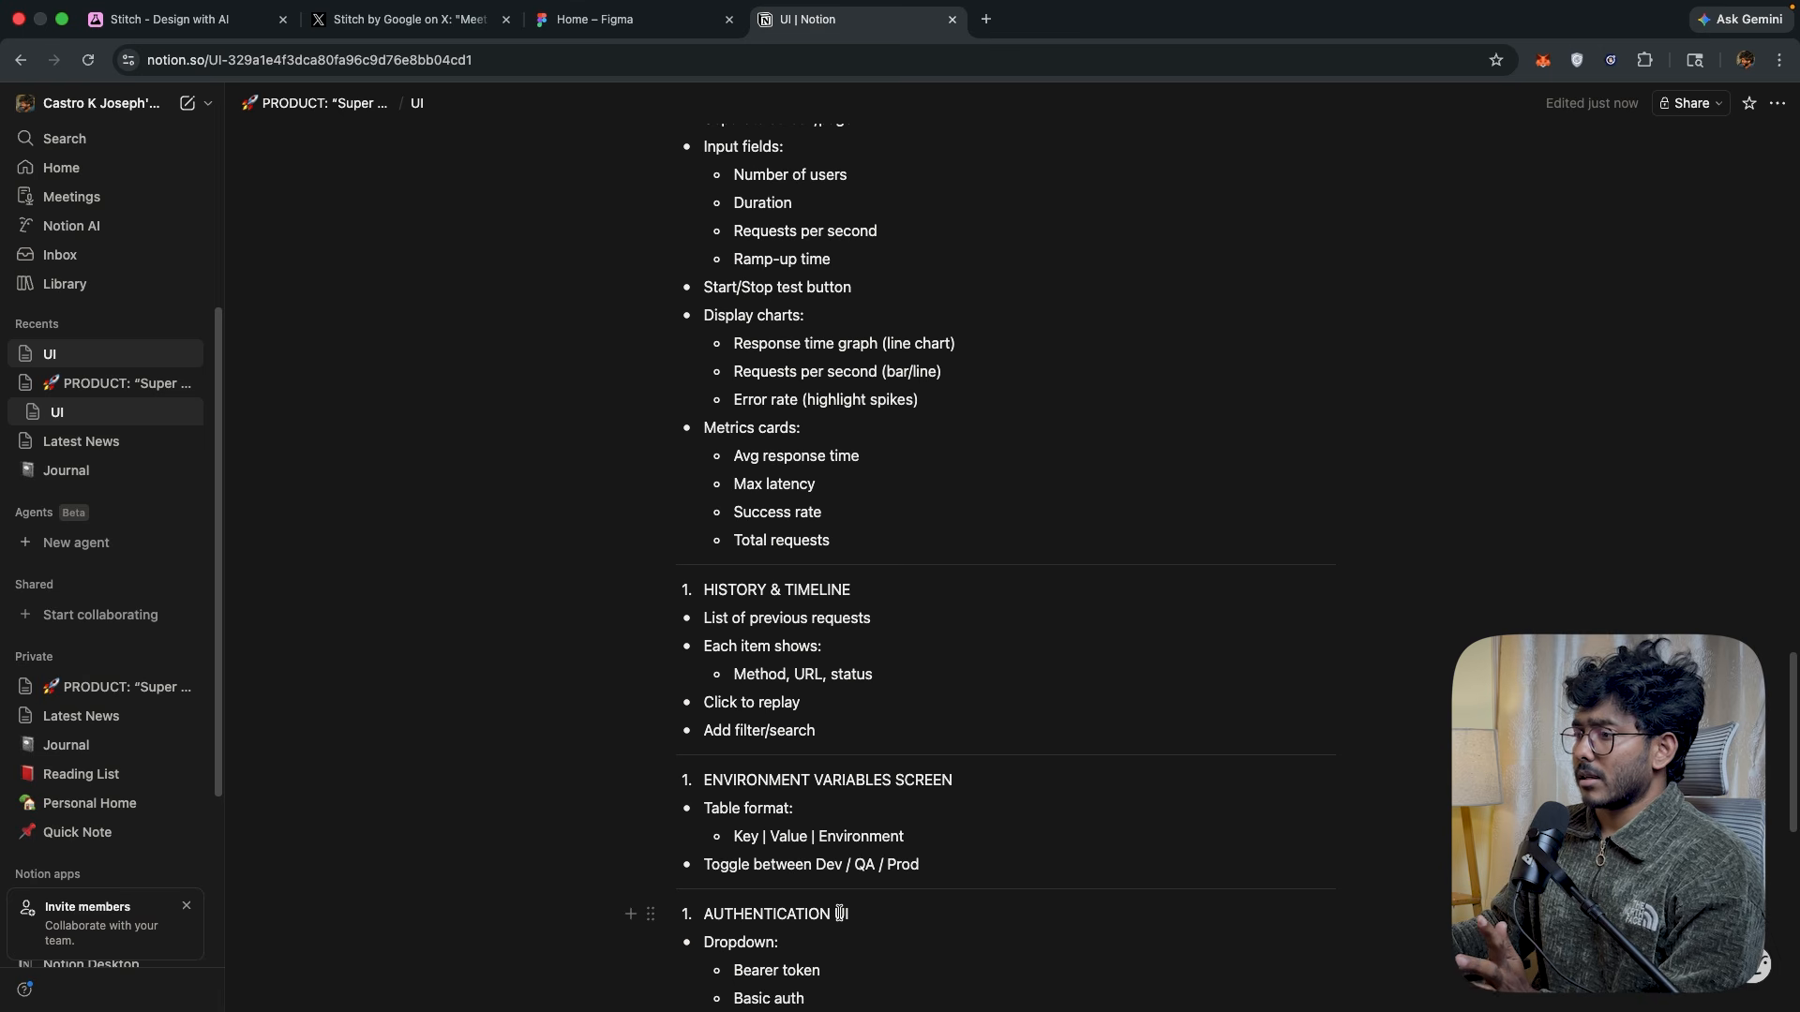
{"action": "scroll", "coordinate": [884, 720], "scroll_direction": "down", "scroll_amount": 8}
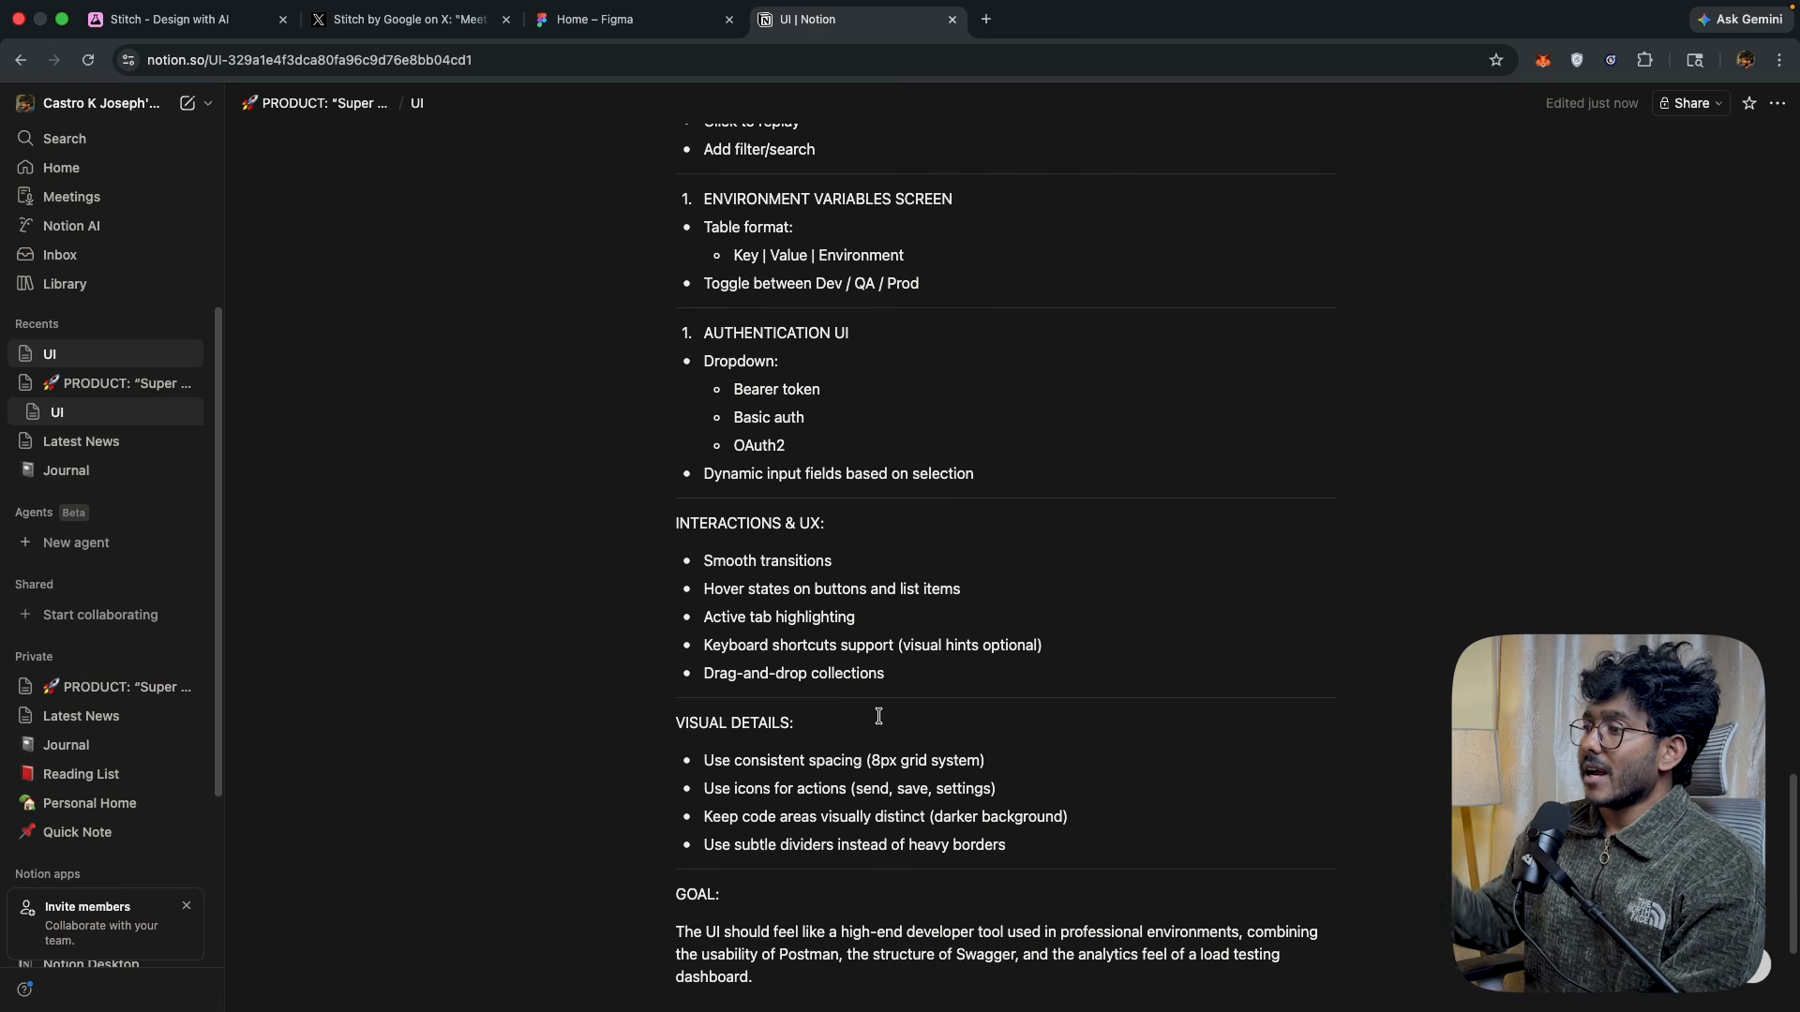
{"action": "scroll", "coordinate": [892, 756], "scroll_direction": "up", "scroll_amount": 20}
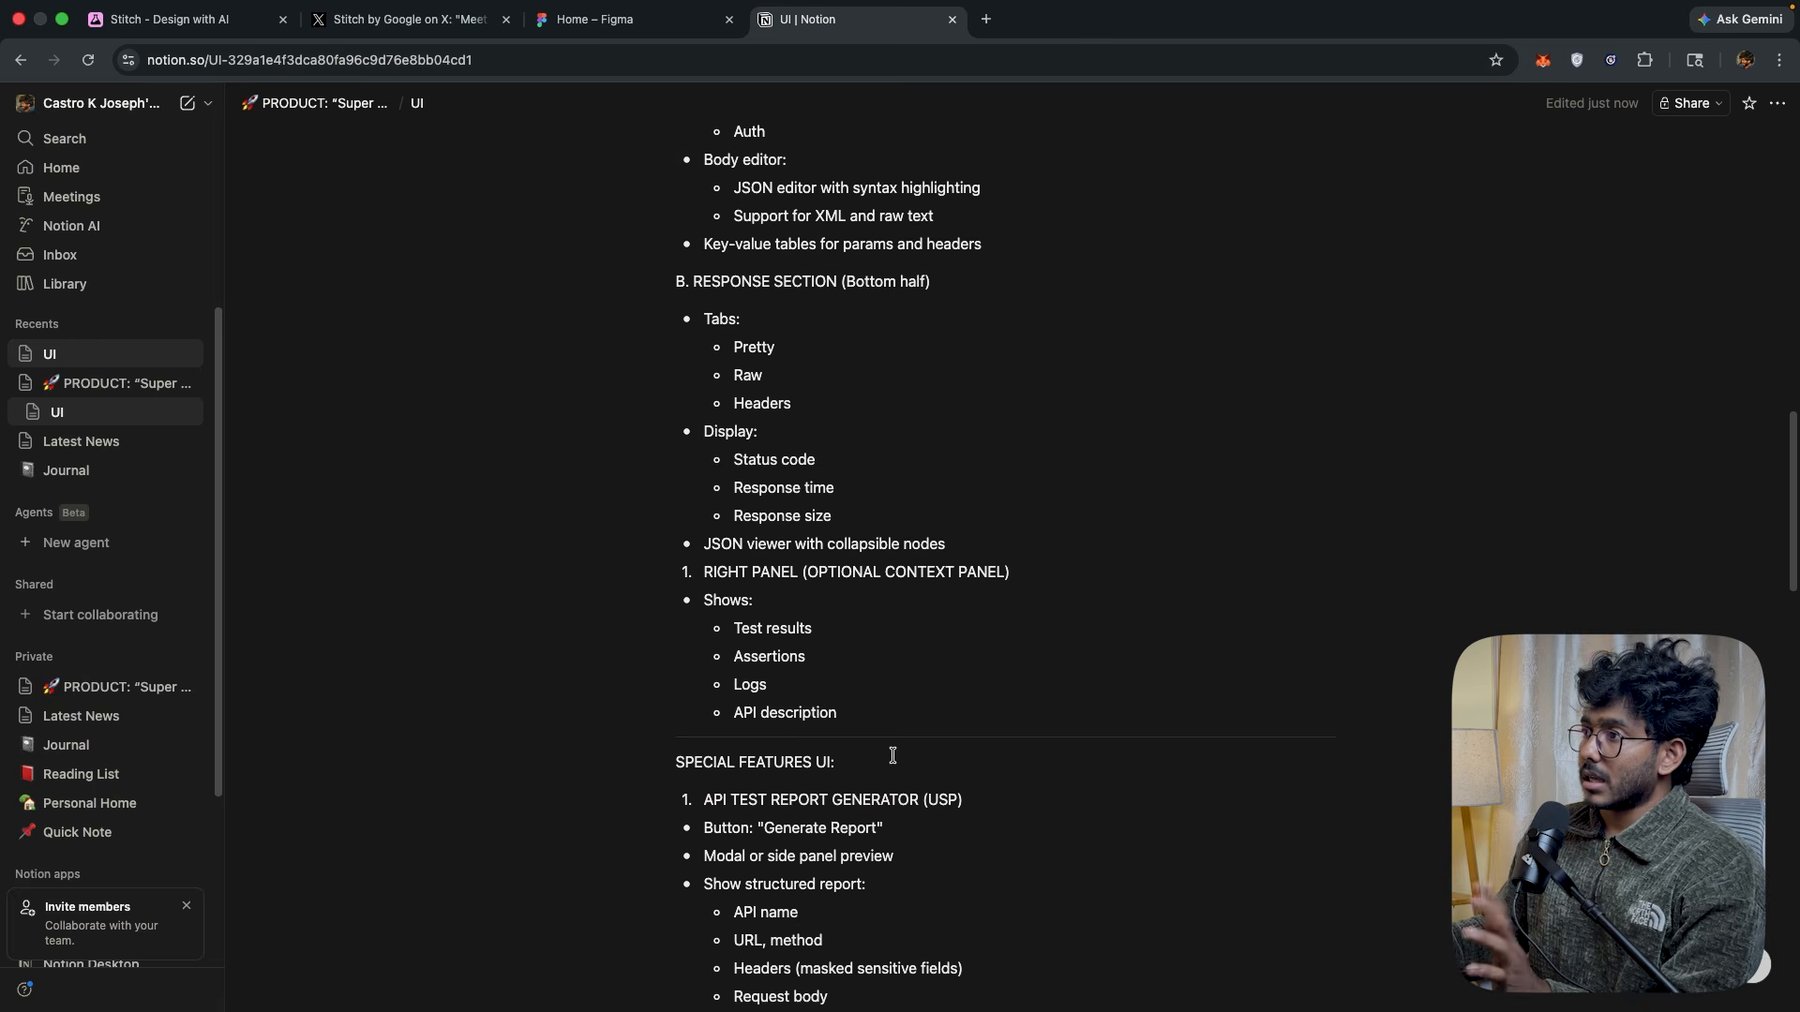
Return to Figma and submit the pasted API testing tool prompt for generation in Figma Make.
{"action": "left_click", "coordinate": [592, 22]}
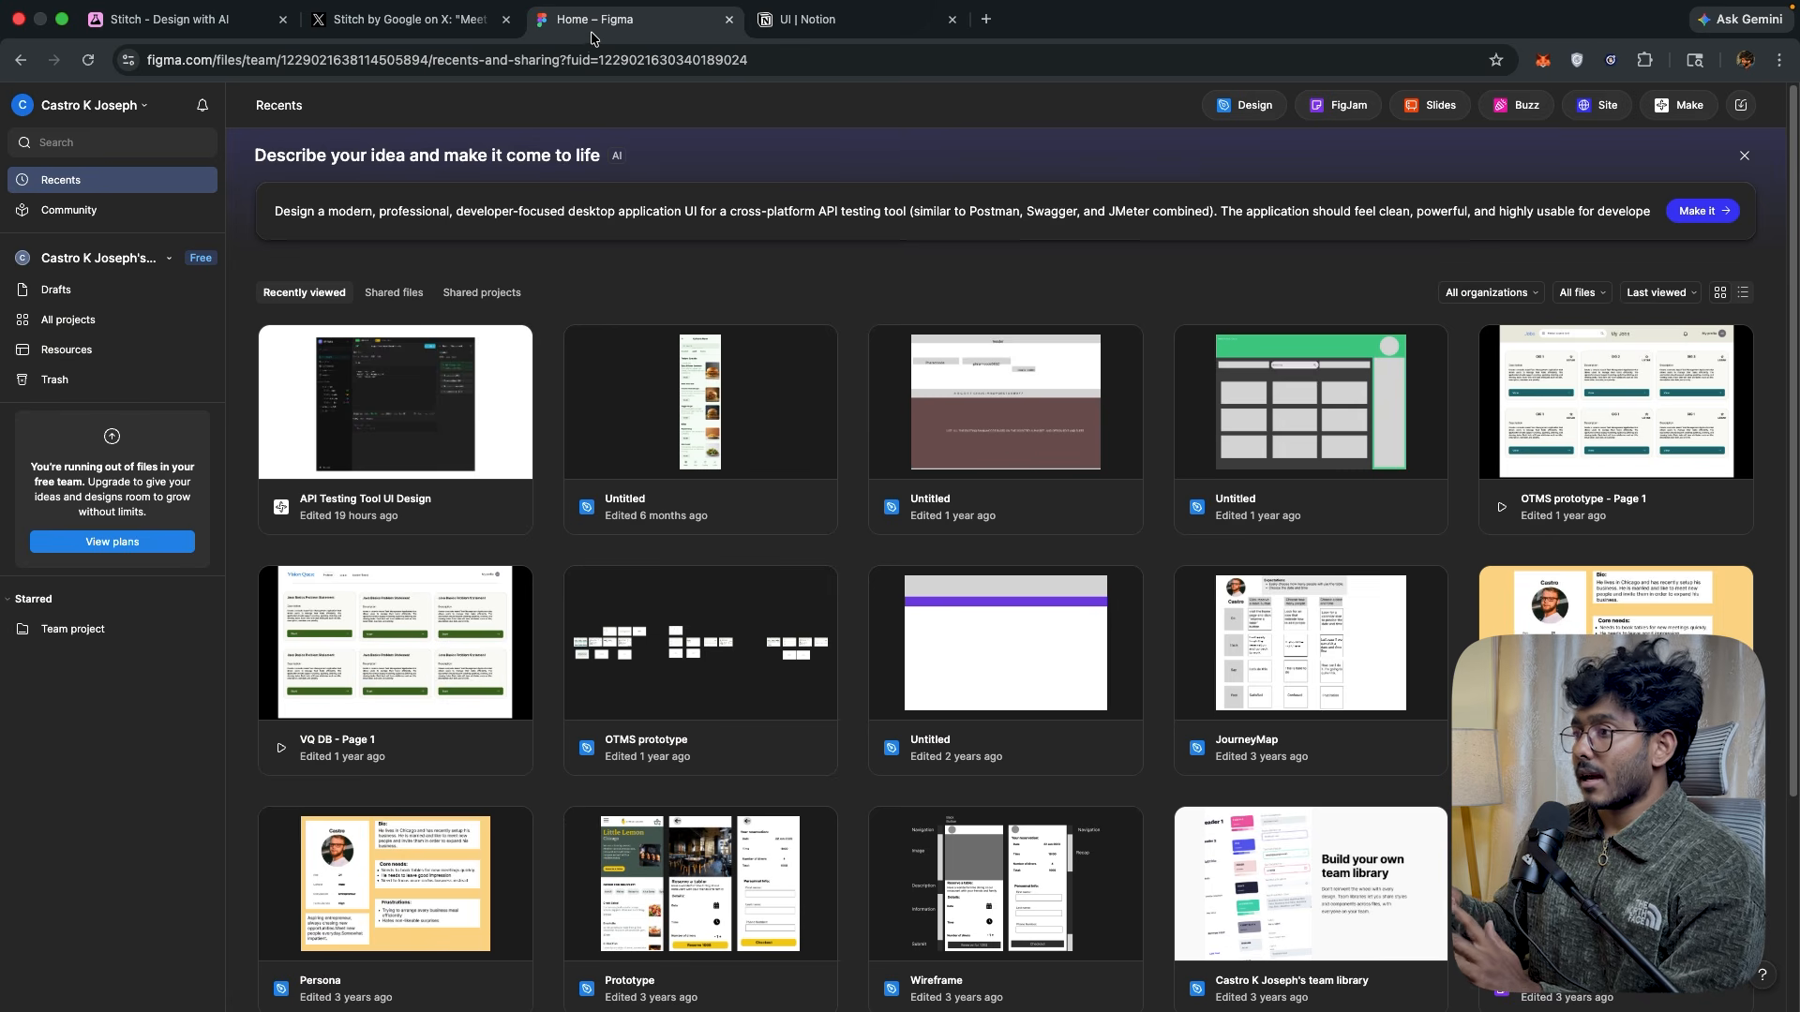
{"action": "left_click", "coordinate": [1686, 212]}
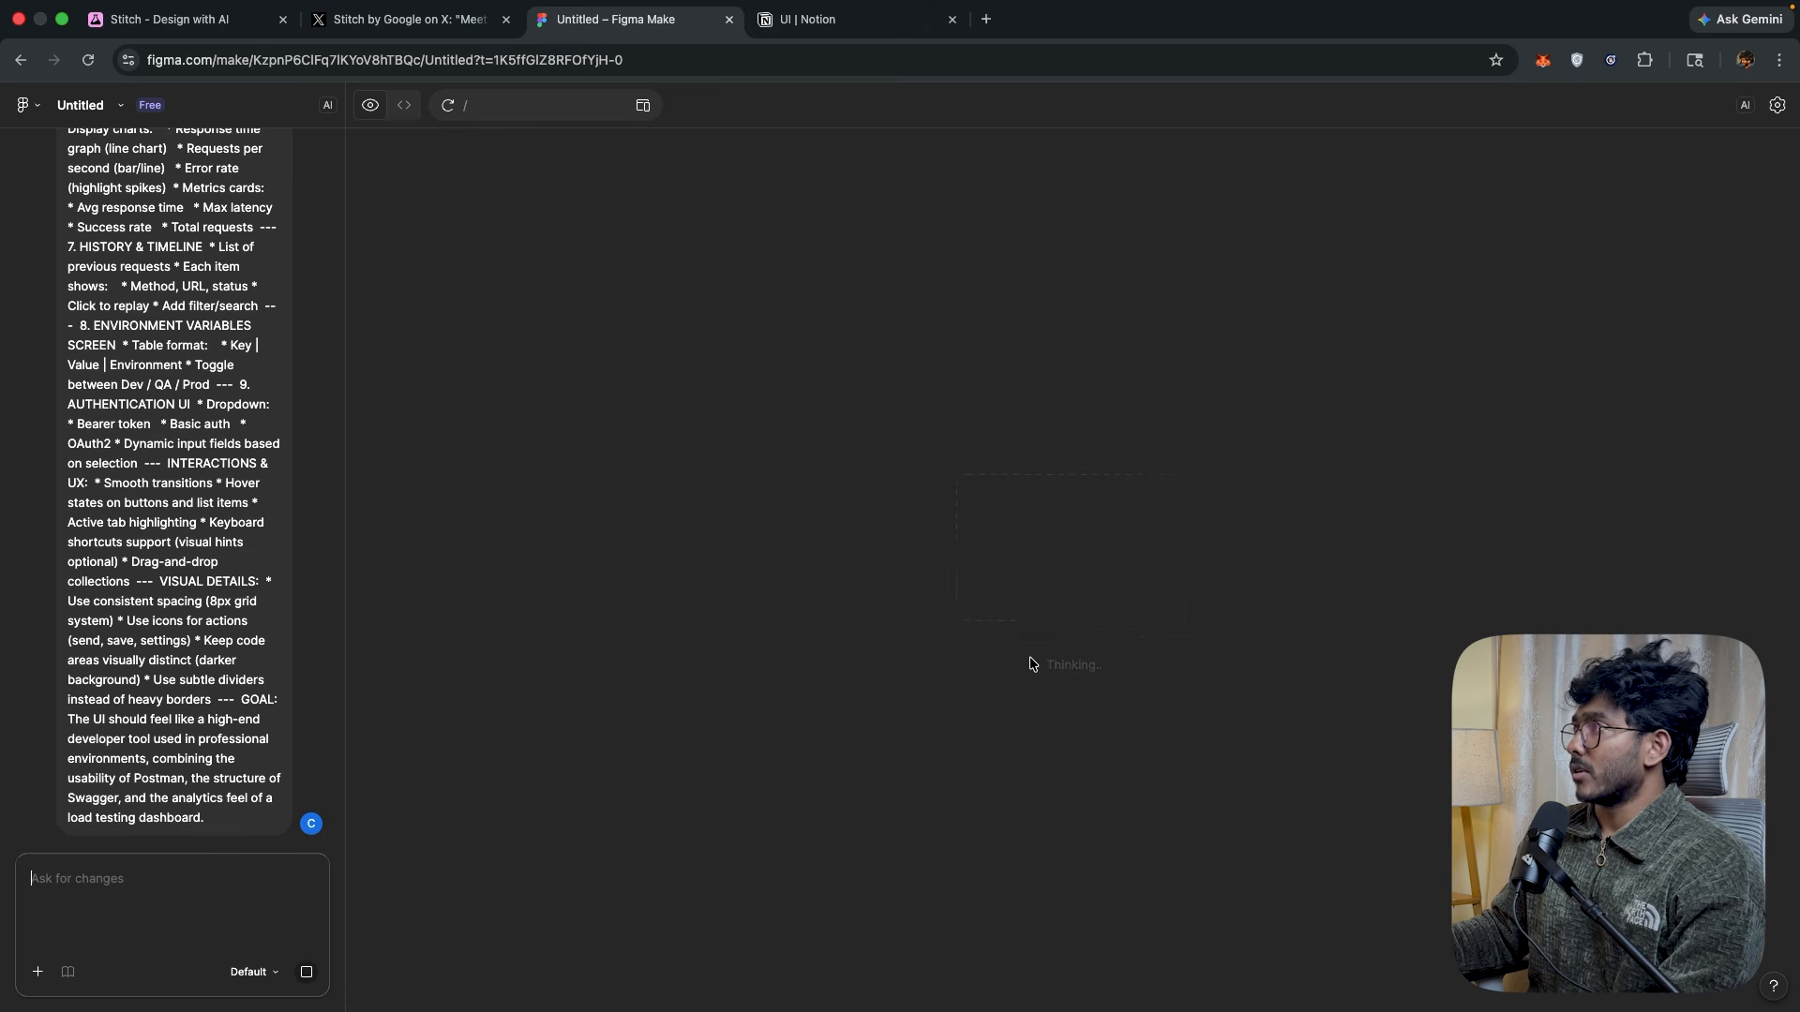
Switch to Stitch, set the design target to Web, and paste the same API testing tool prompt.
{"action": "key", "text": "super+1"}
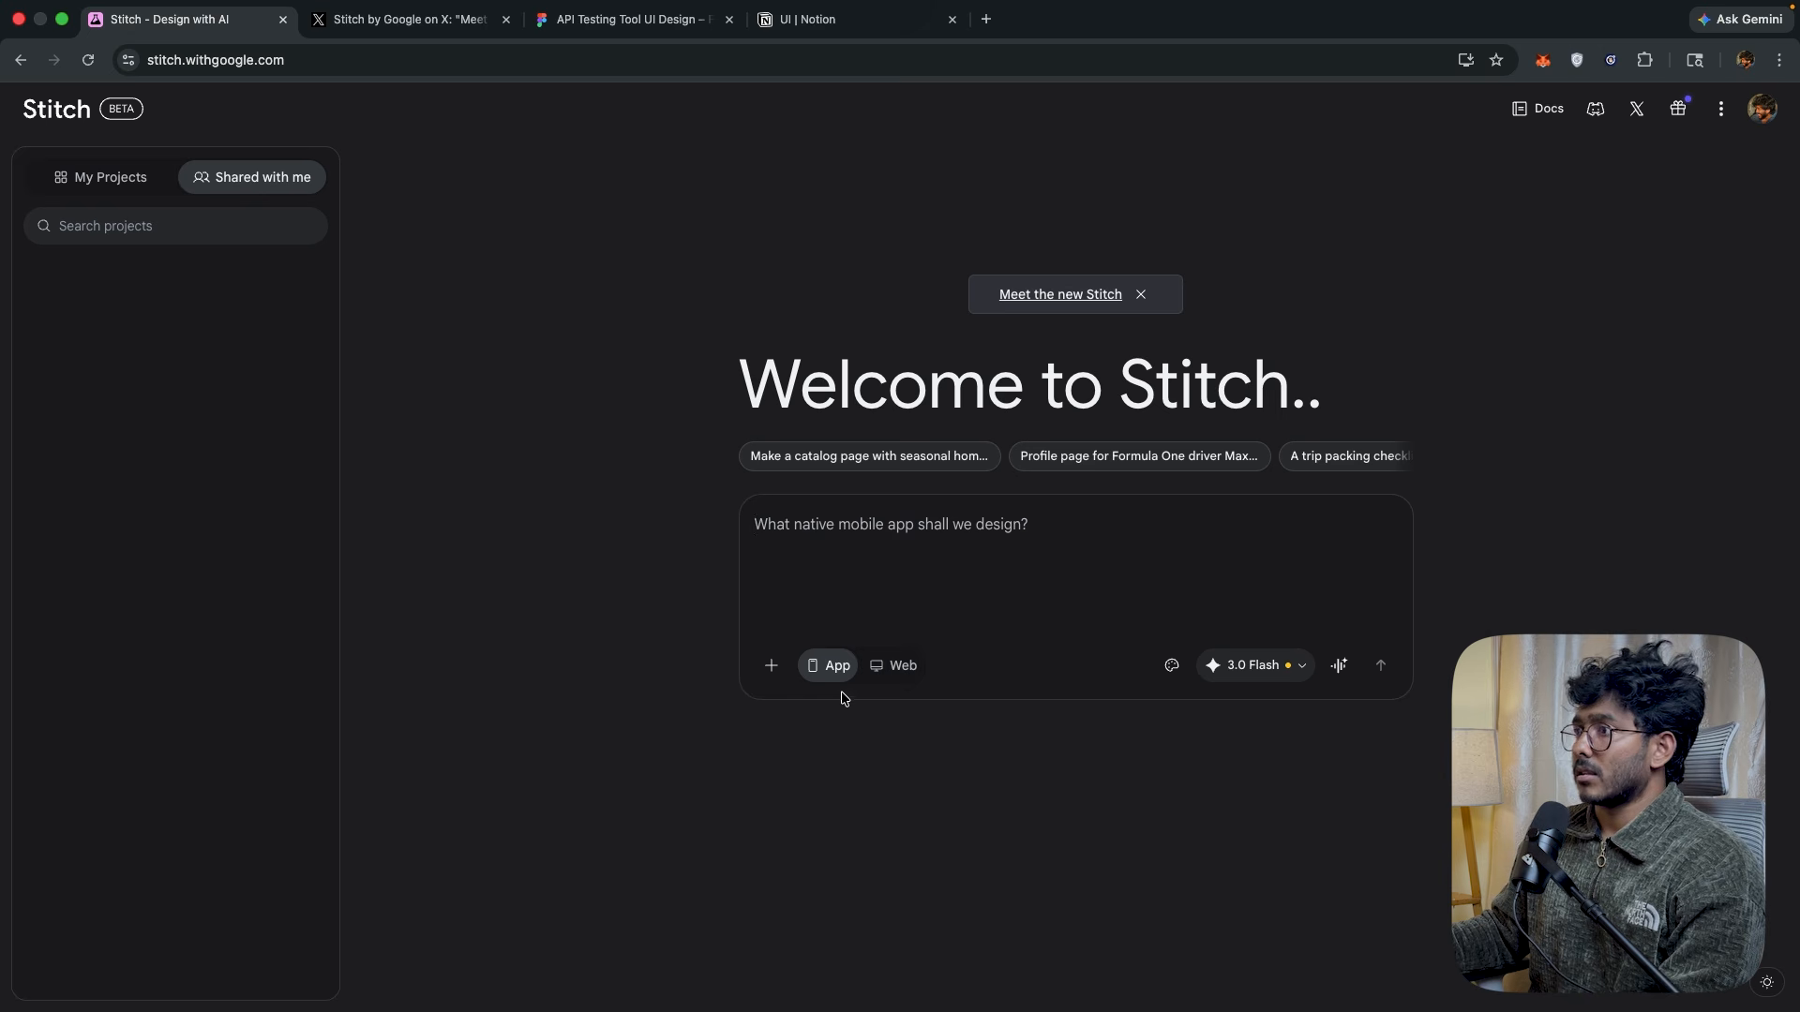
{"action": "left_click", "coordinate": [894, 665]}
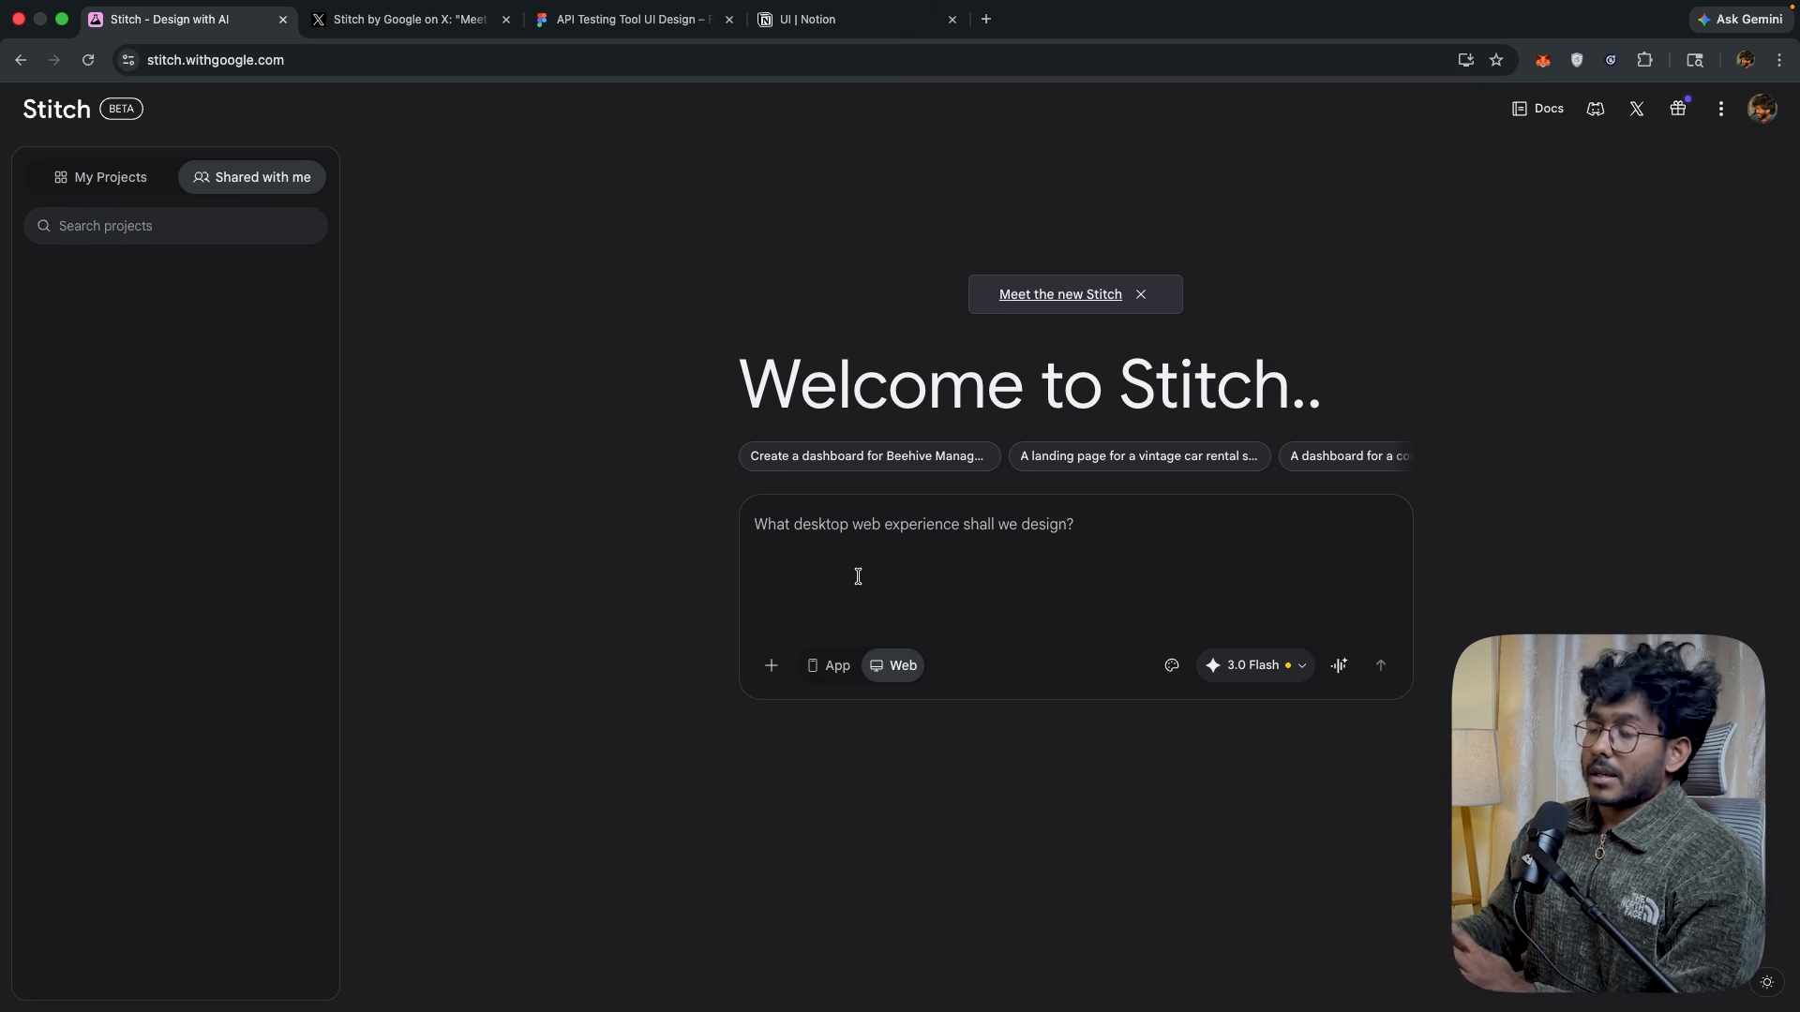
{"action": "key", "text": "super+v"}
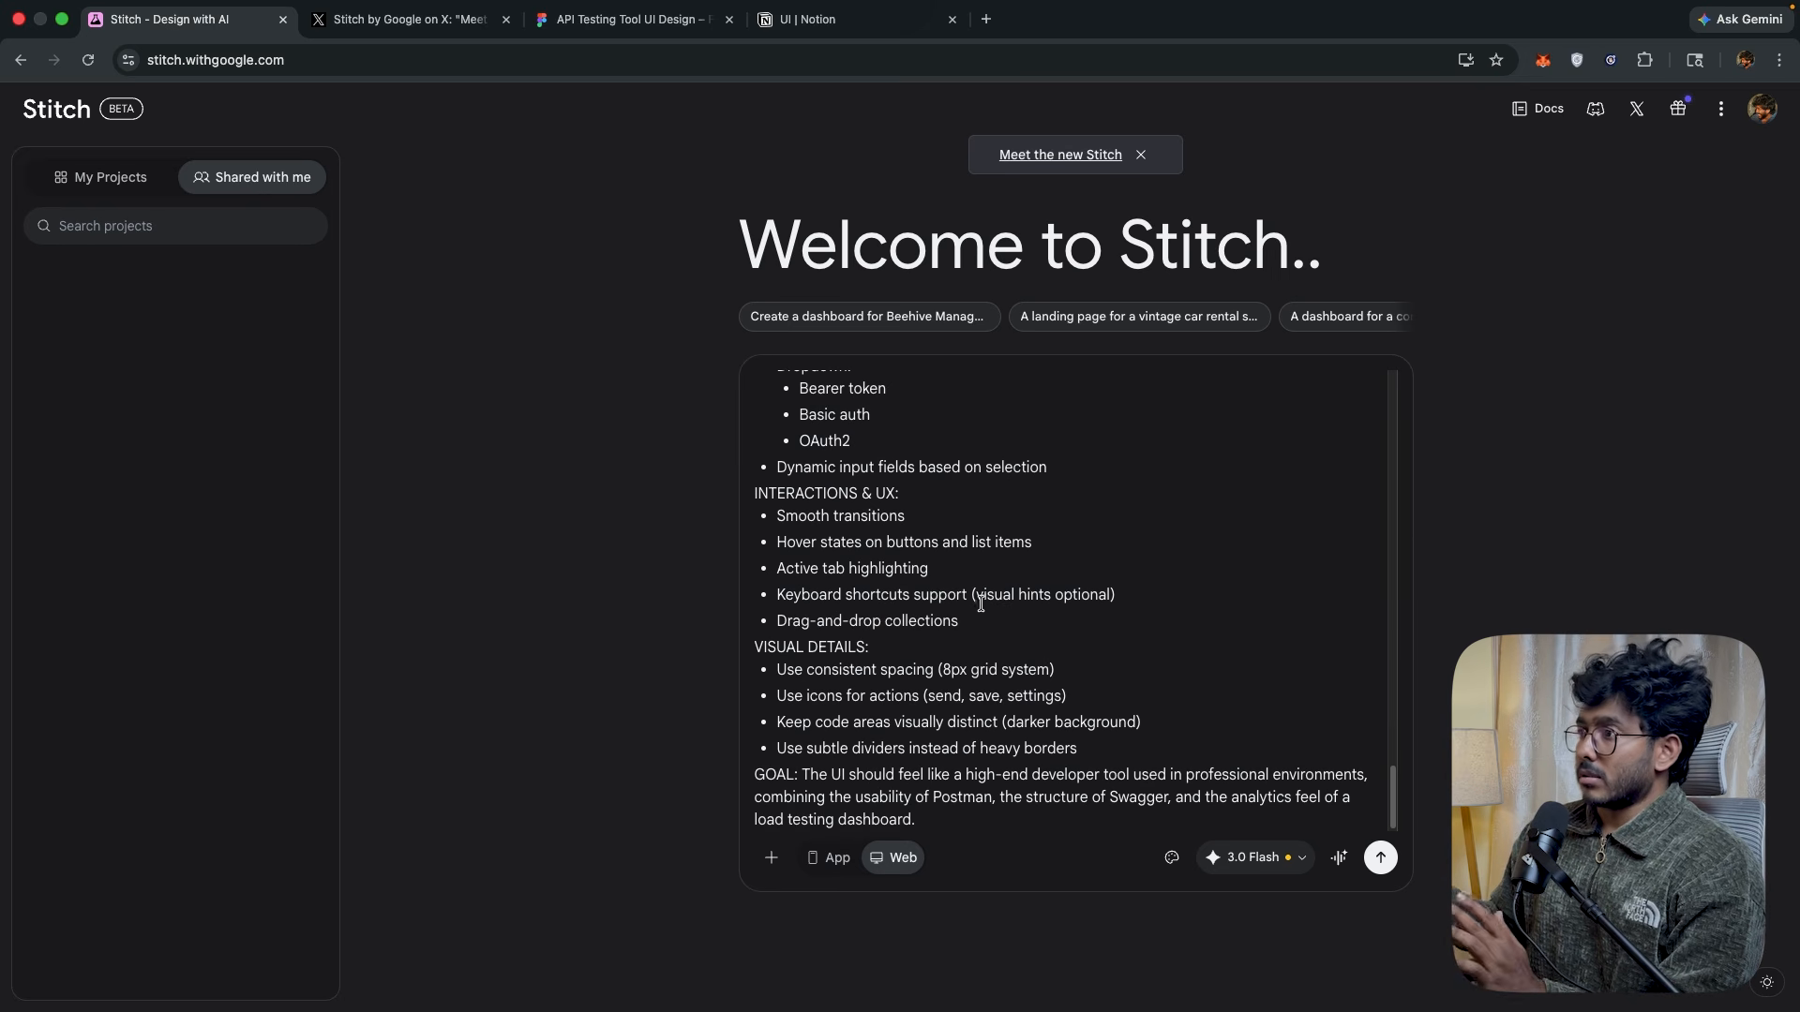
{"action": "scroll", "coordinate": [896, 623], "scroll_direction": "up", "scroll_amount": 10}
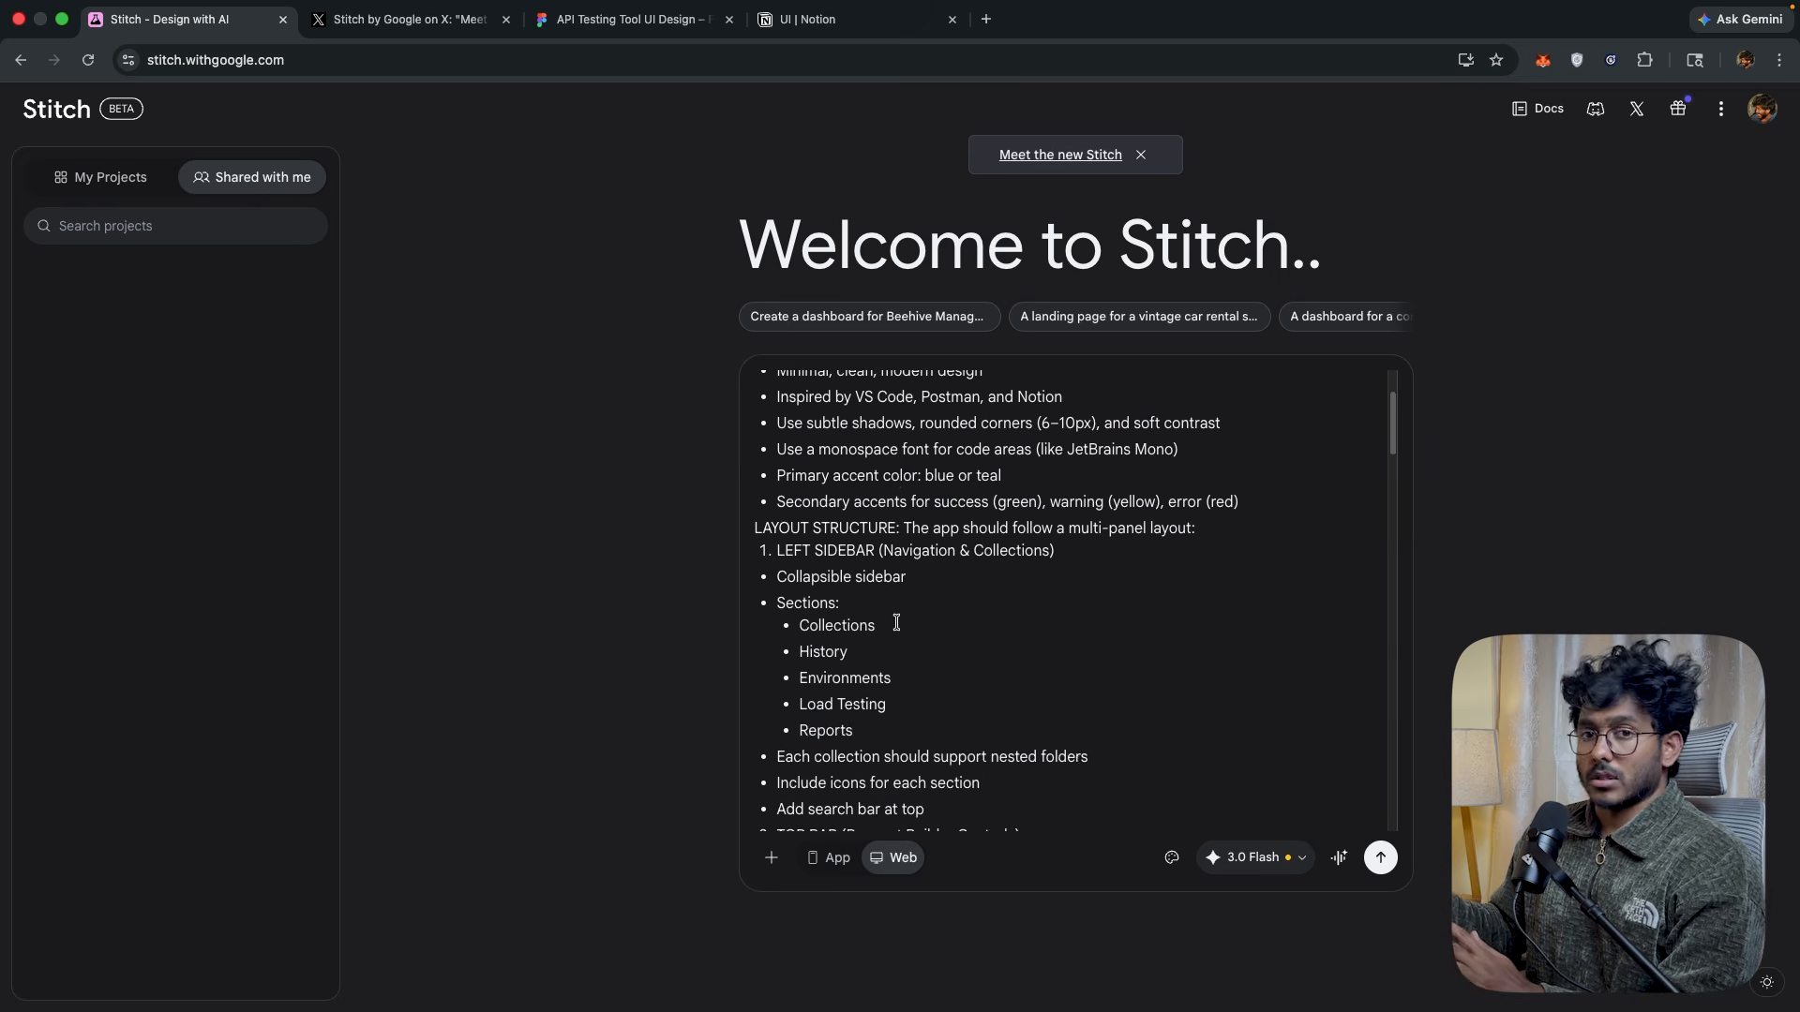
{"action": "scroll", "coordinate": [896, 622], "scroll_direction": "up", "scroll_amount": 3}
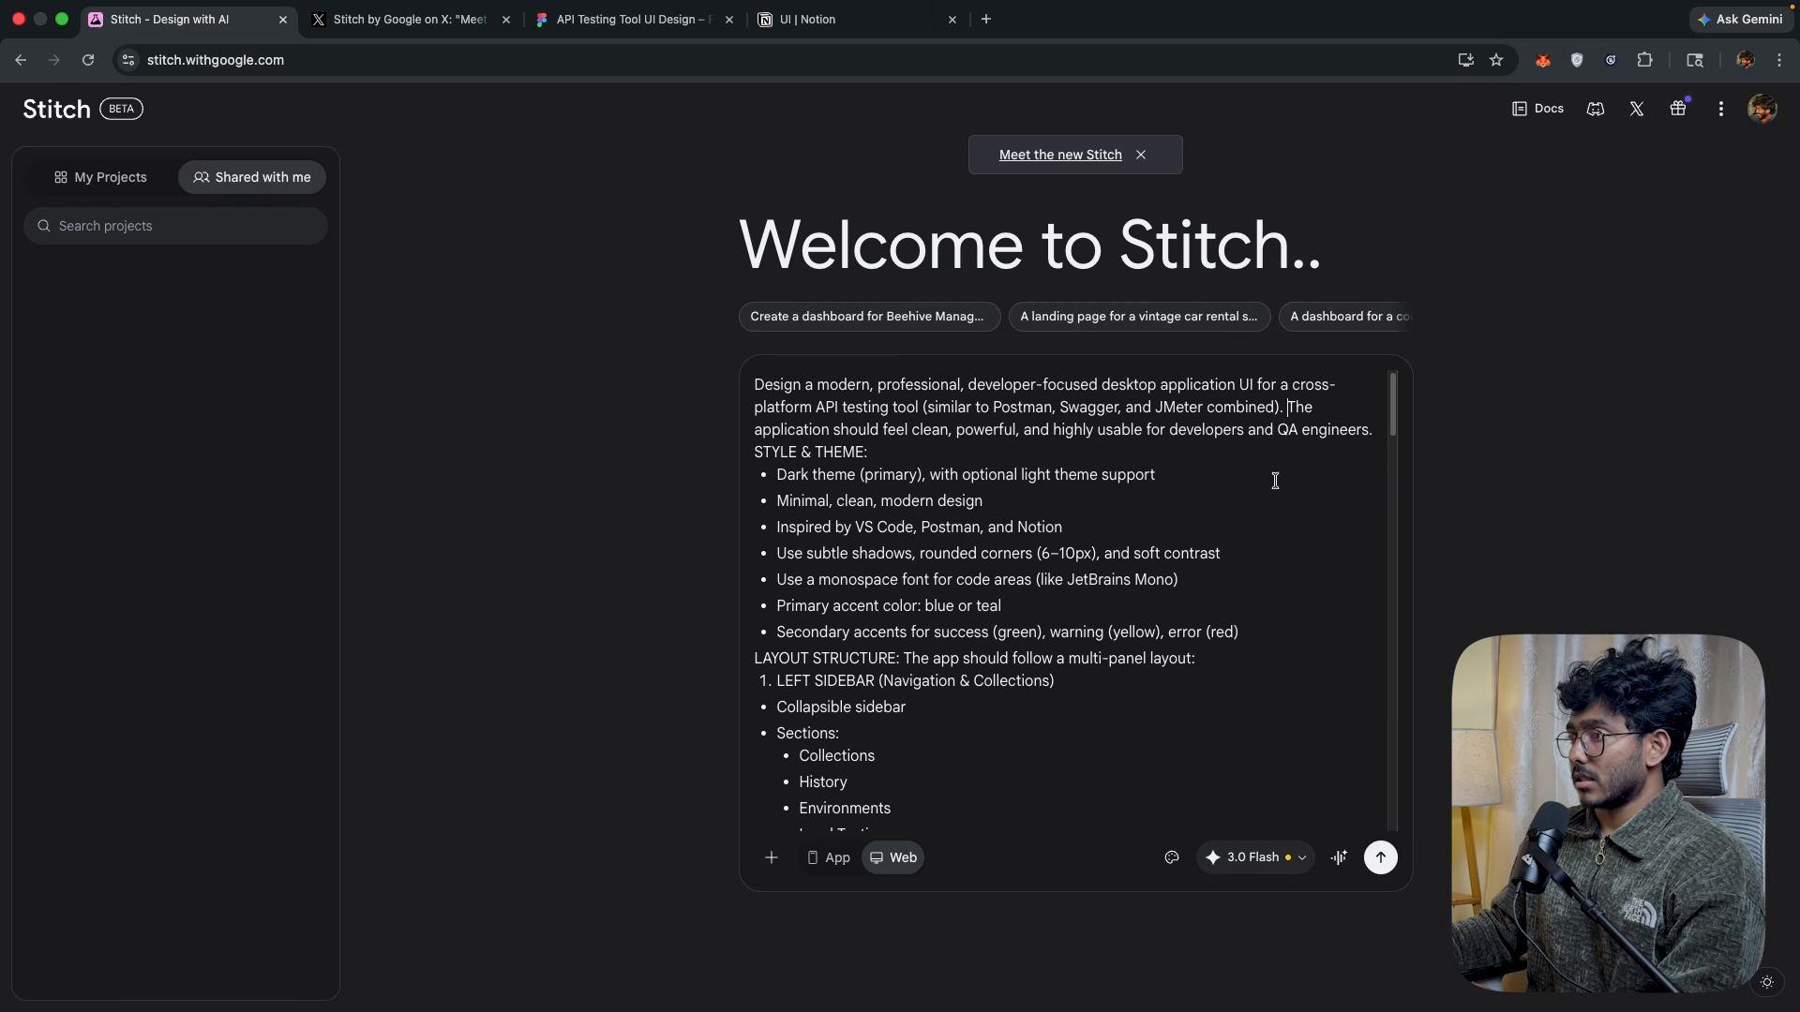
Add the sentence "This is a desktop Application not web." to the end of the prompt's opening paragraph.
{"action": "left_click", "coordinate": [1375, 433]}
{"action": "type", "text": "T"}
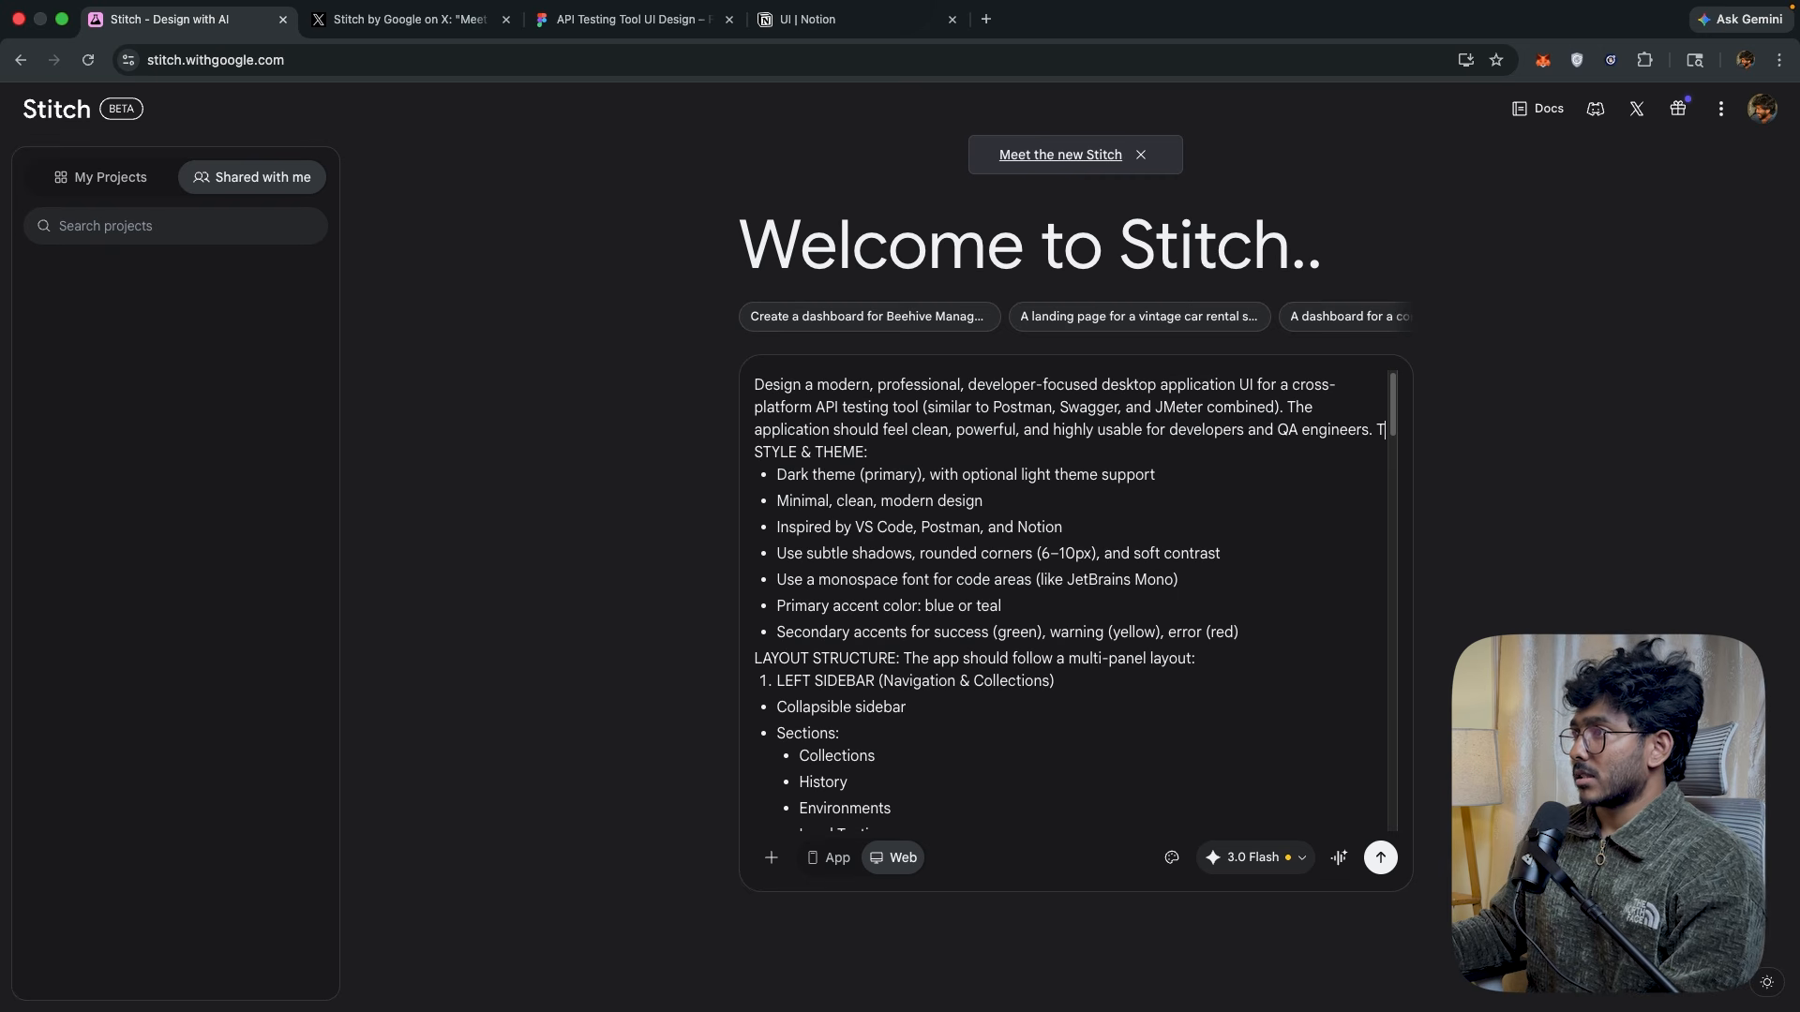
{"action": "type", "text": "his is a desktop Applicat"}
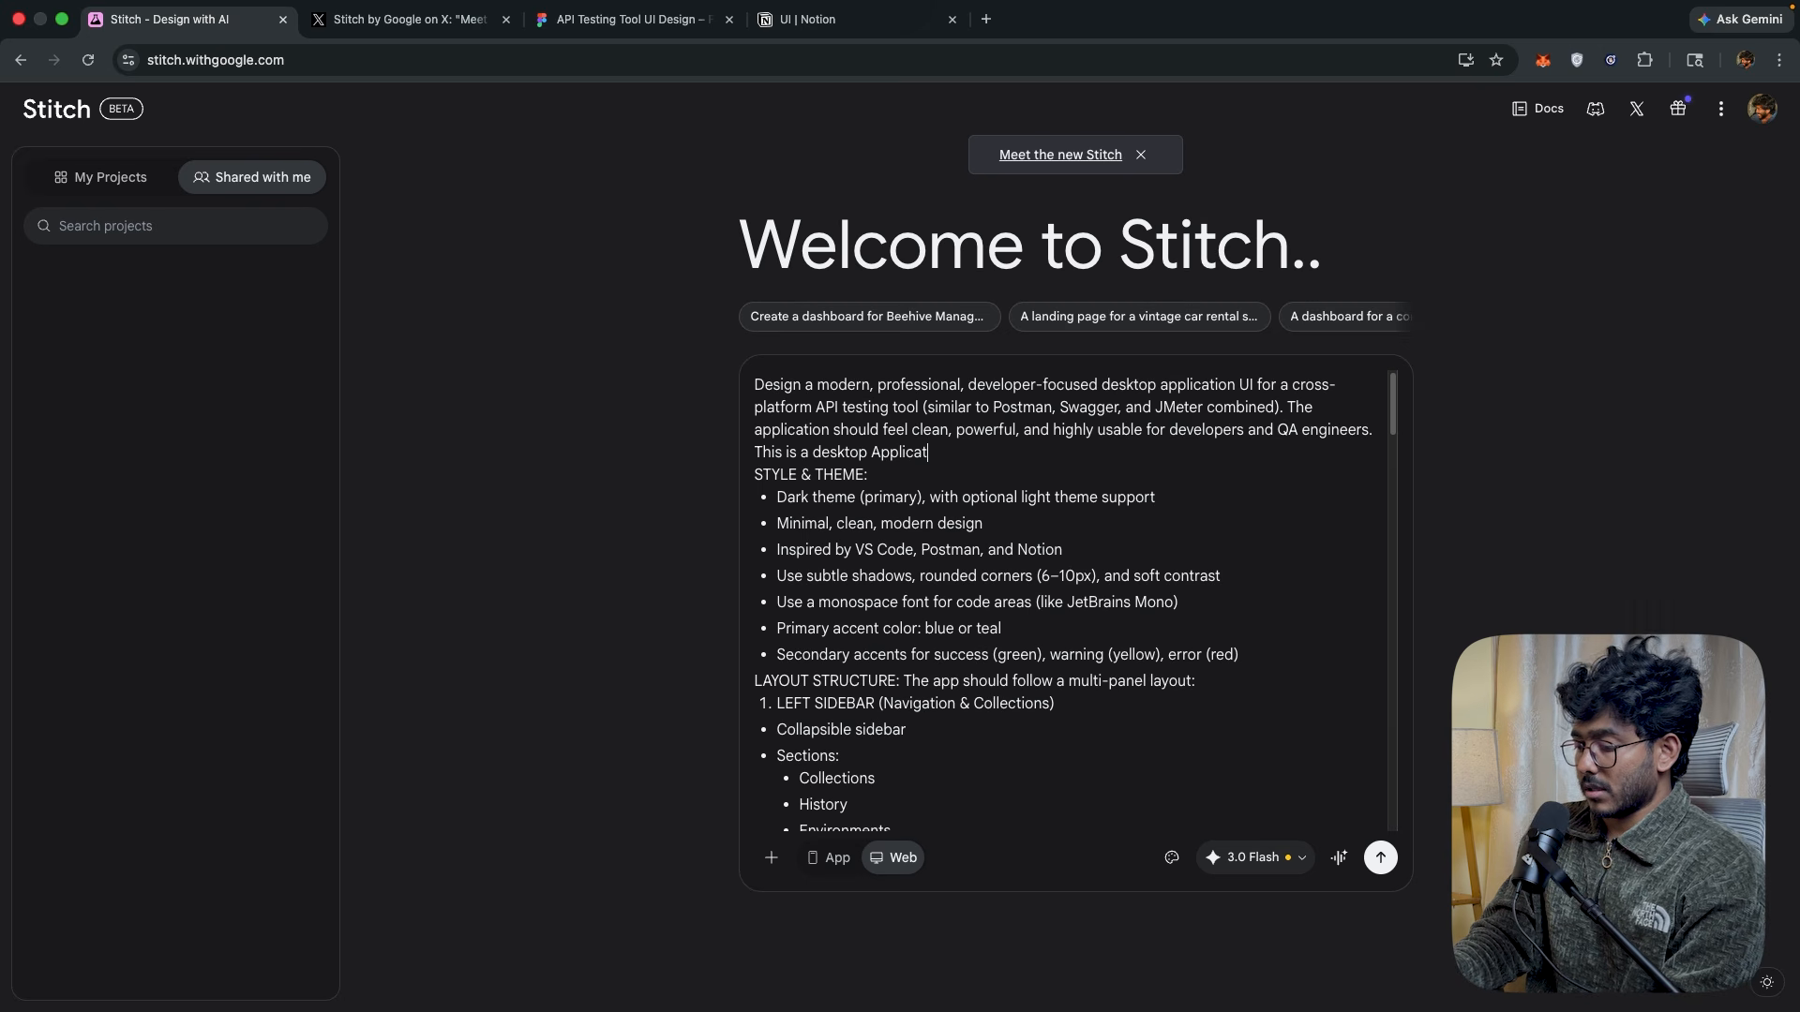
{"action": "type", "text": "ion"}
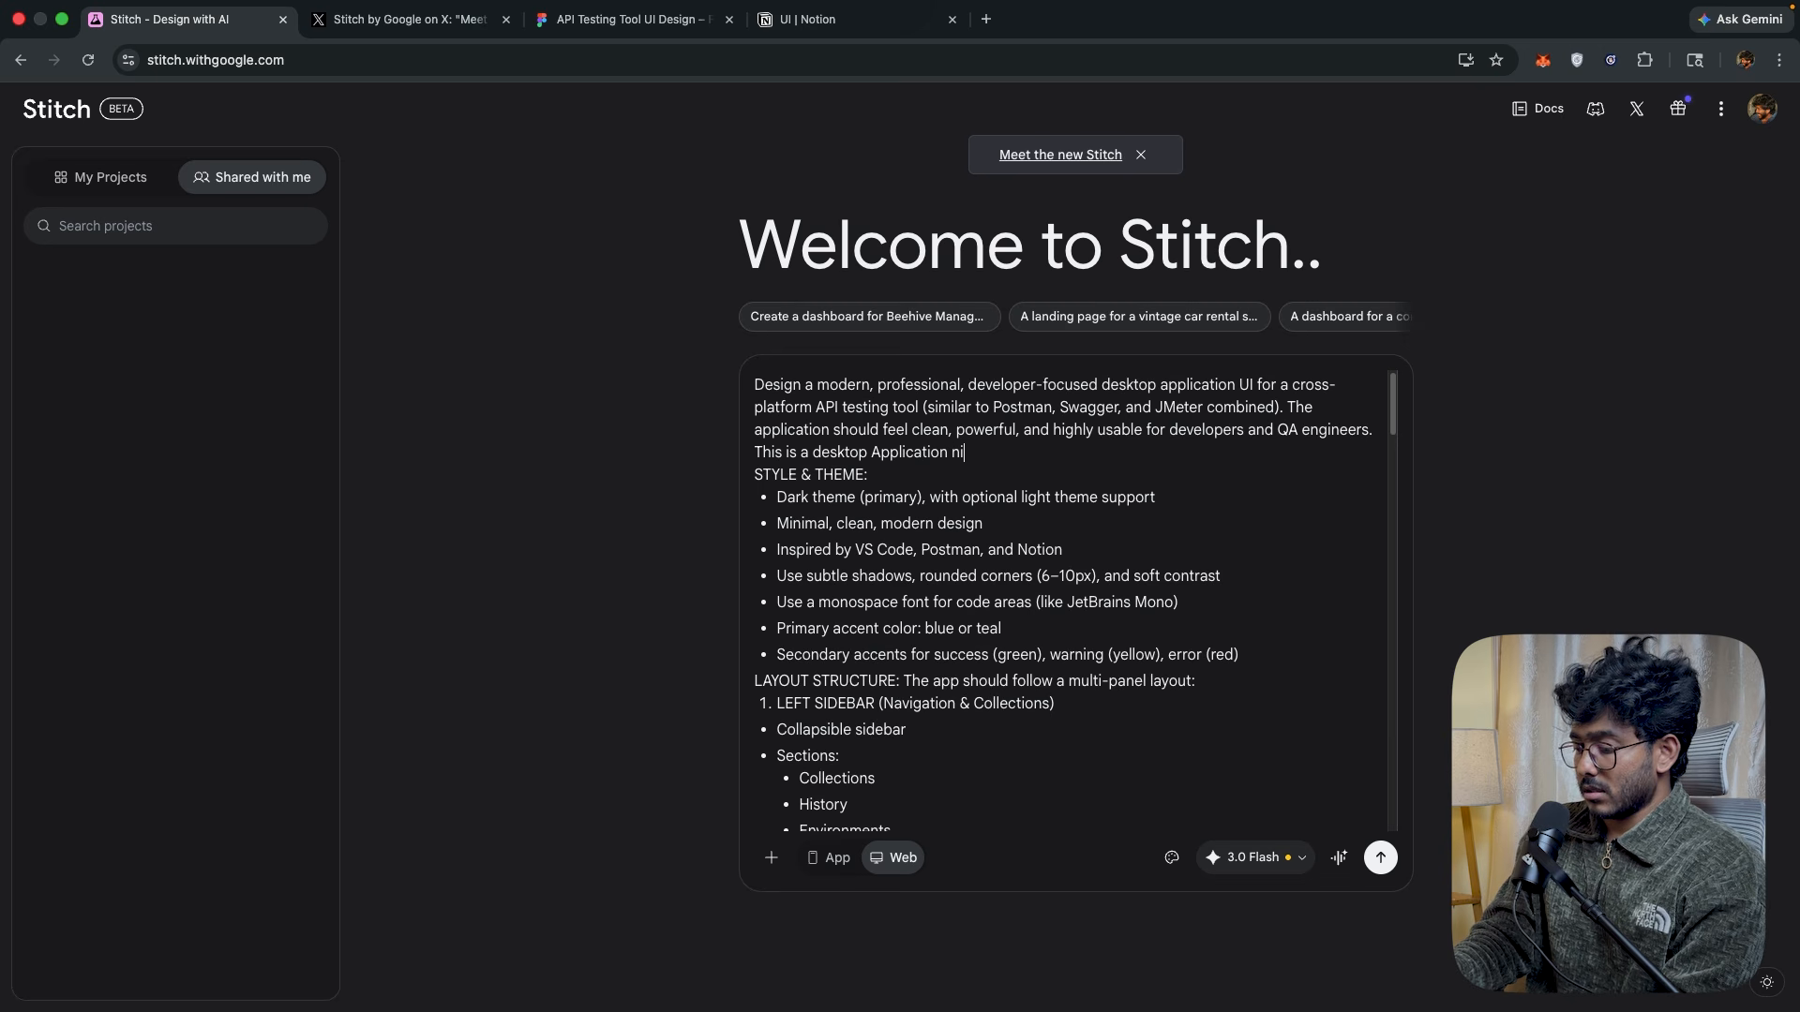
{"action": "type", "text": " not w"}
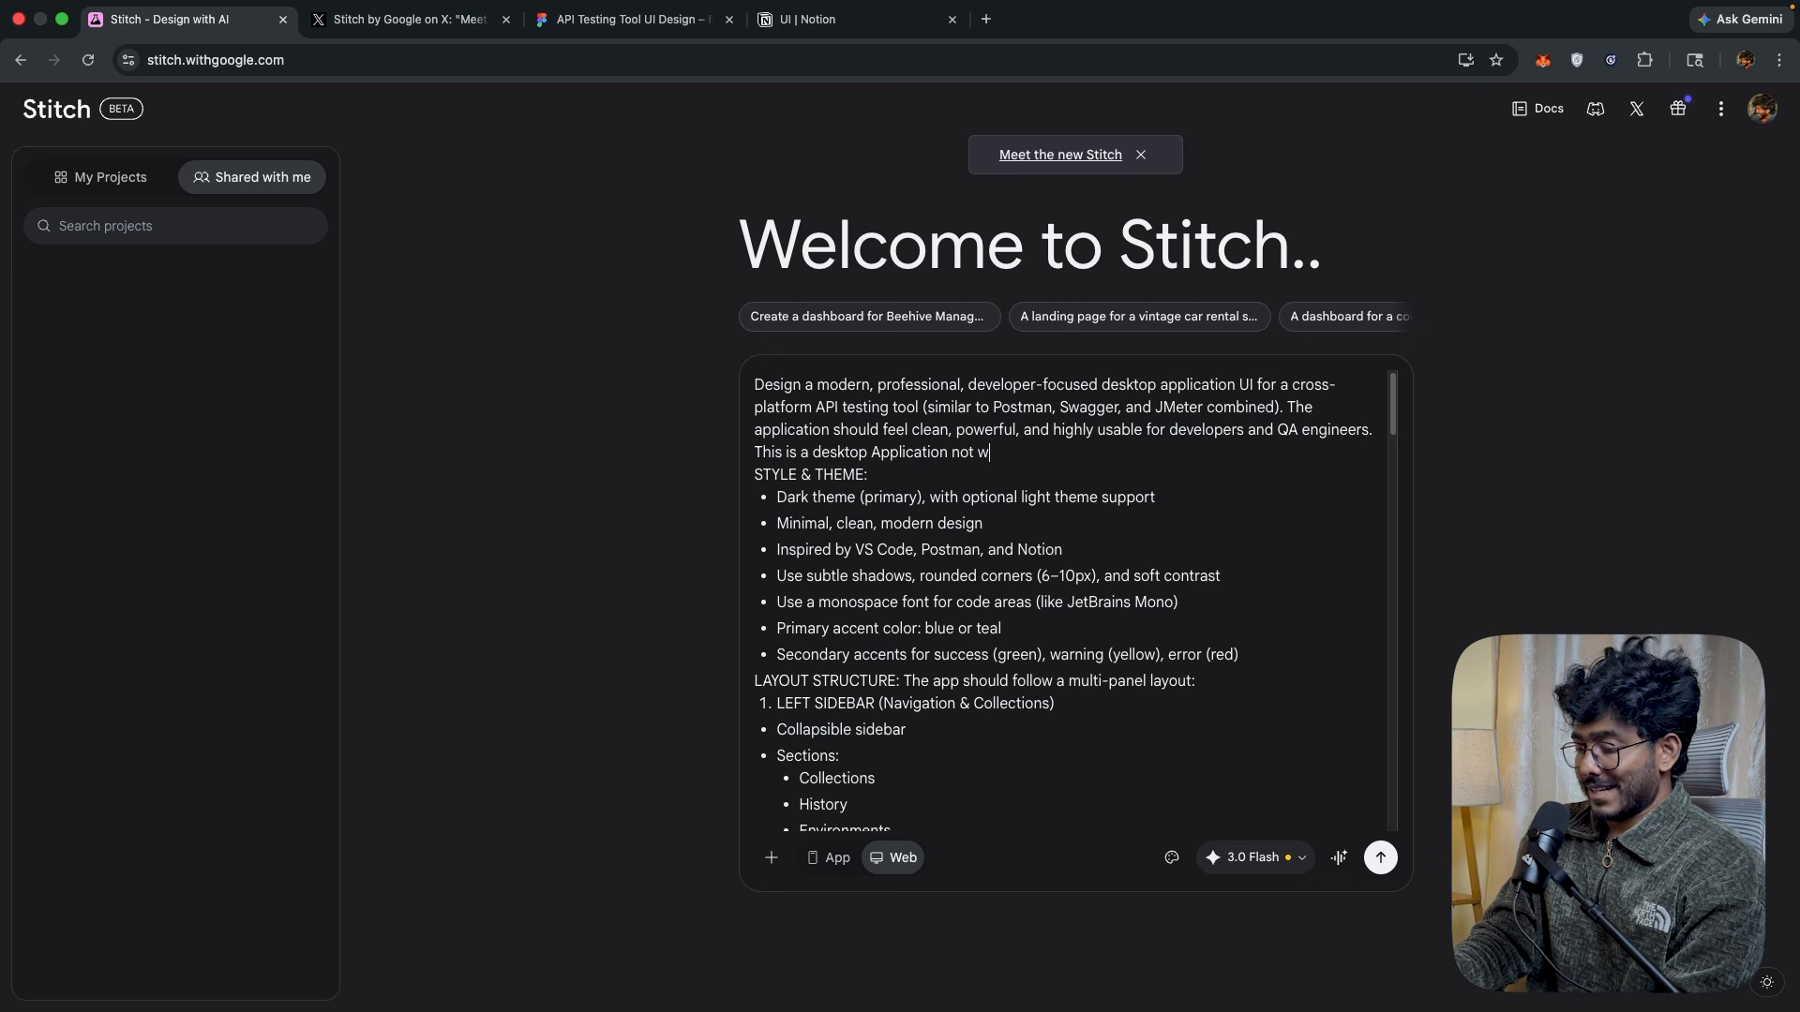
{"action": "type", "text": "eb."}
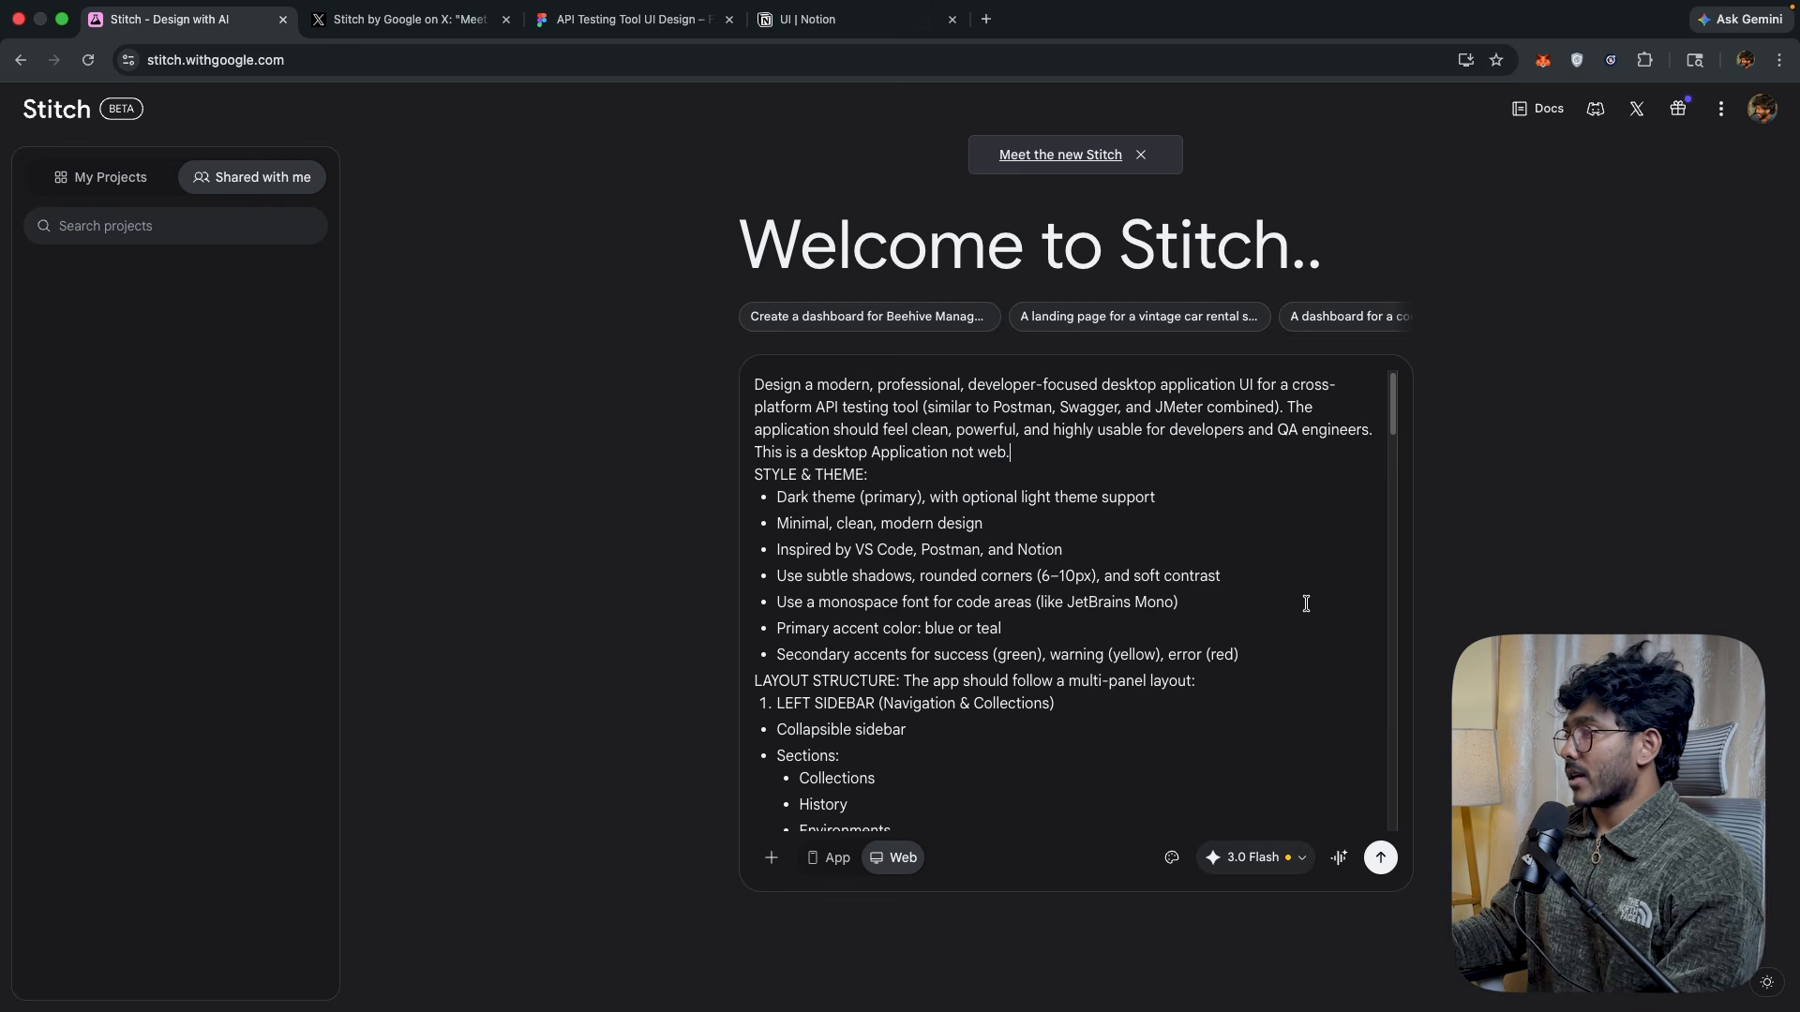
Generate the API testing tool design from the edited prompt with the 3.0 Flash model.
{"action": "scroll", "coordinate": [1305, 606], "scroll_direction": "down", "scroll_amount": 1}
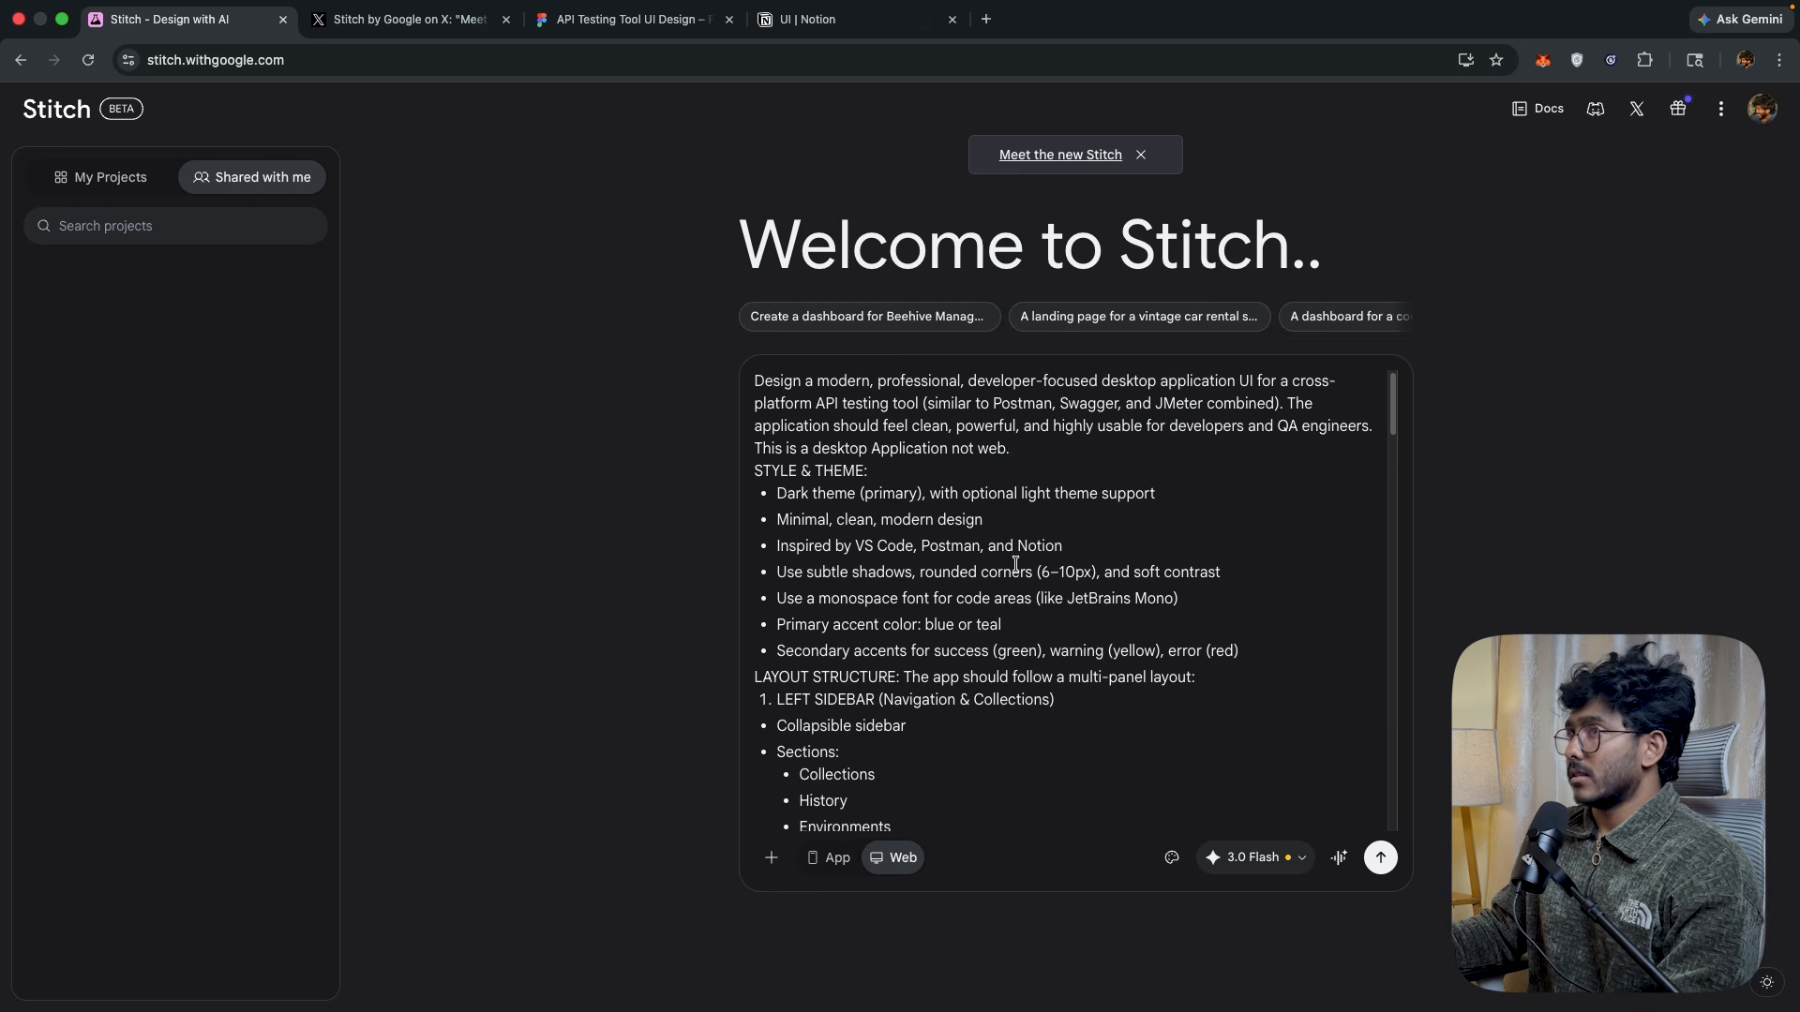
{"action": "left_click", "coordinate": [637, 19]}
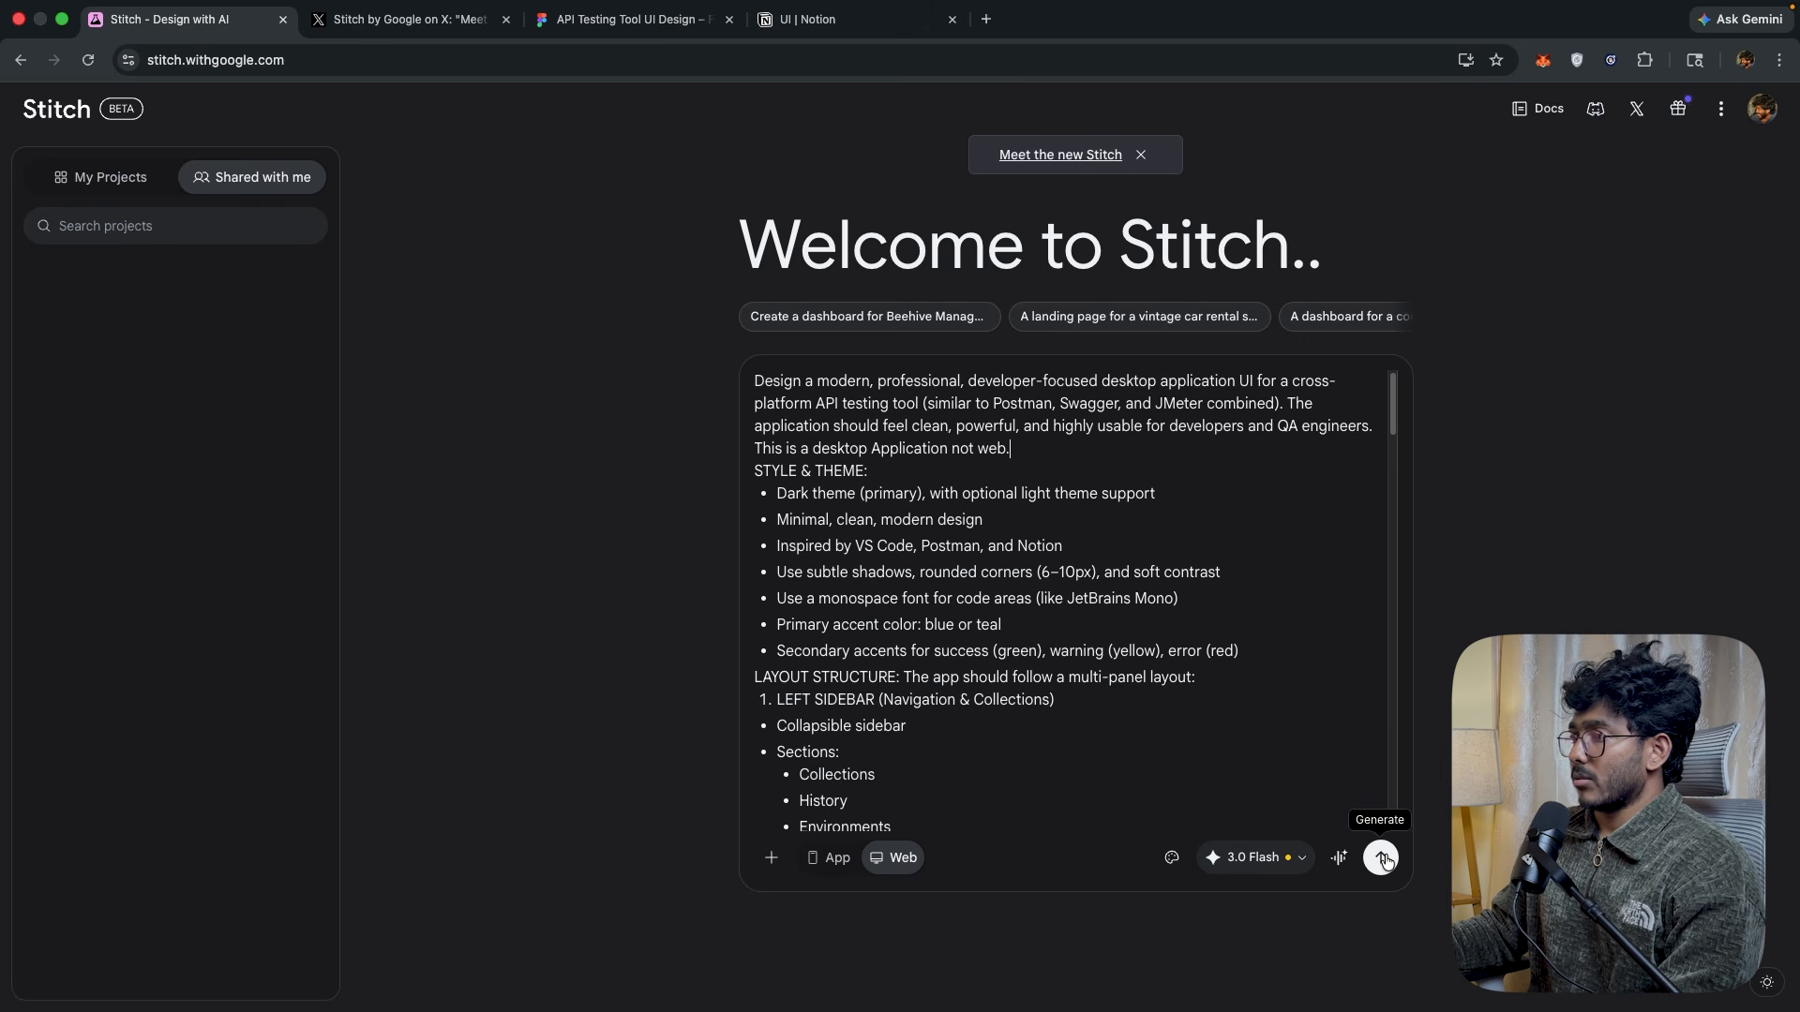
{"action": "left_click", "coordinate": [1382, 857]}
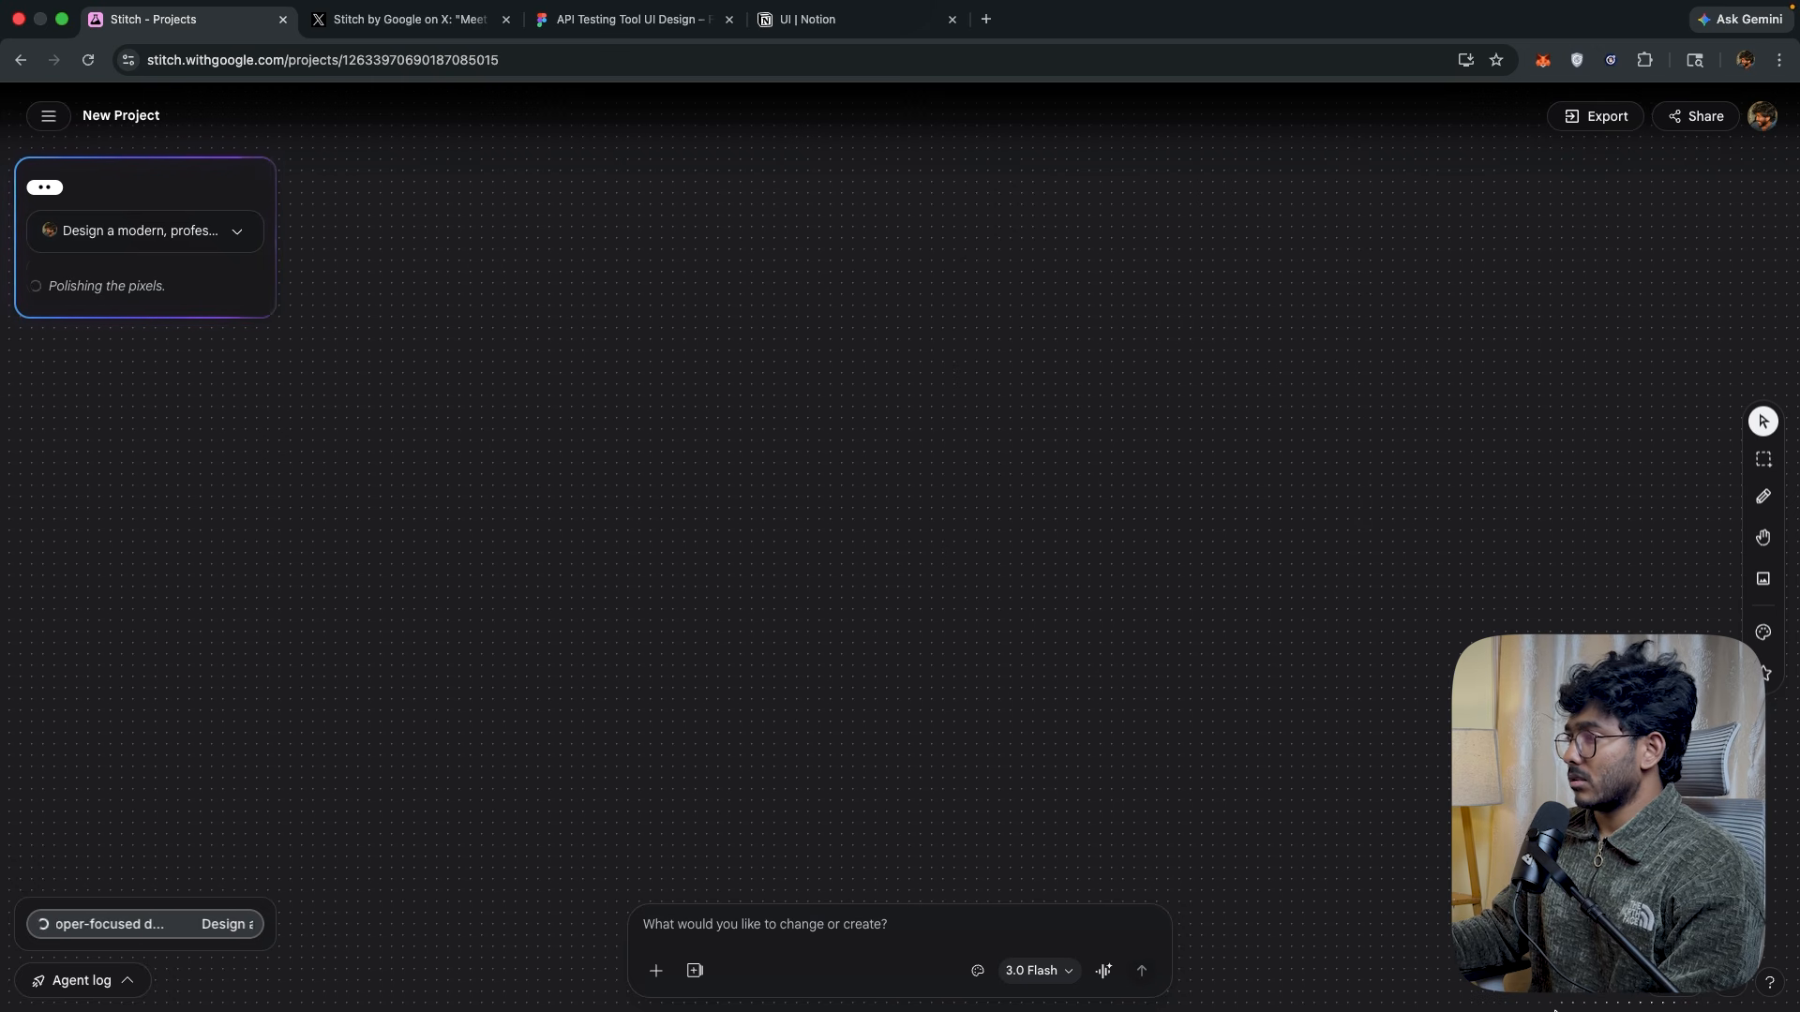
Check which generation models are available for the new project, keeping 3.0 Flash selected.
{"action": "left_click", "coordinate": [1066, 975]}
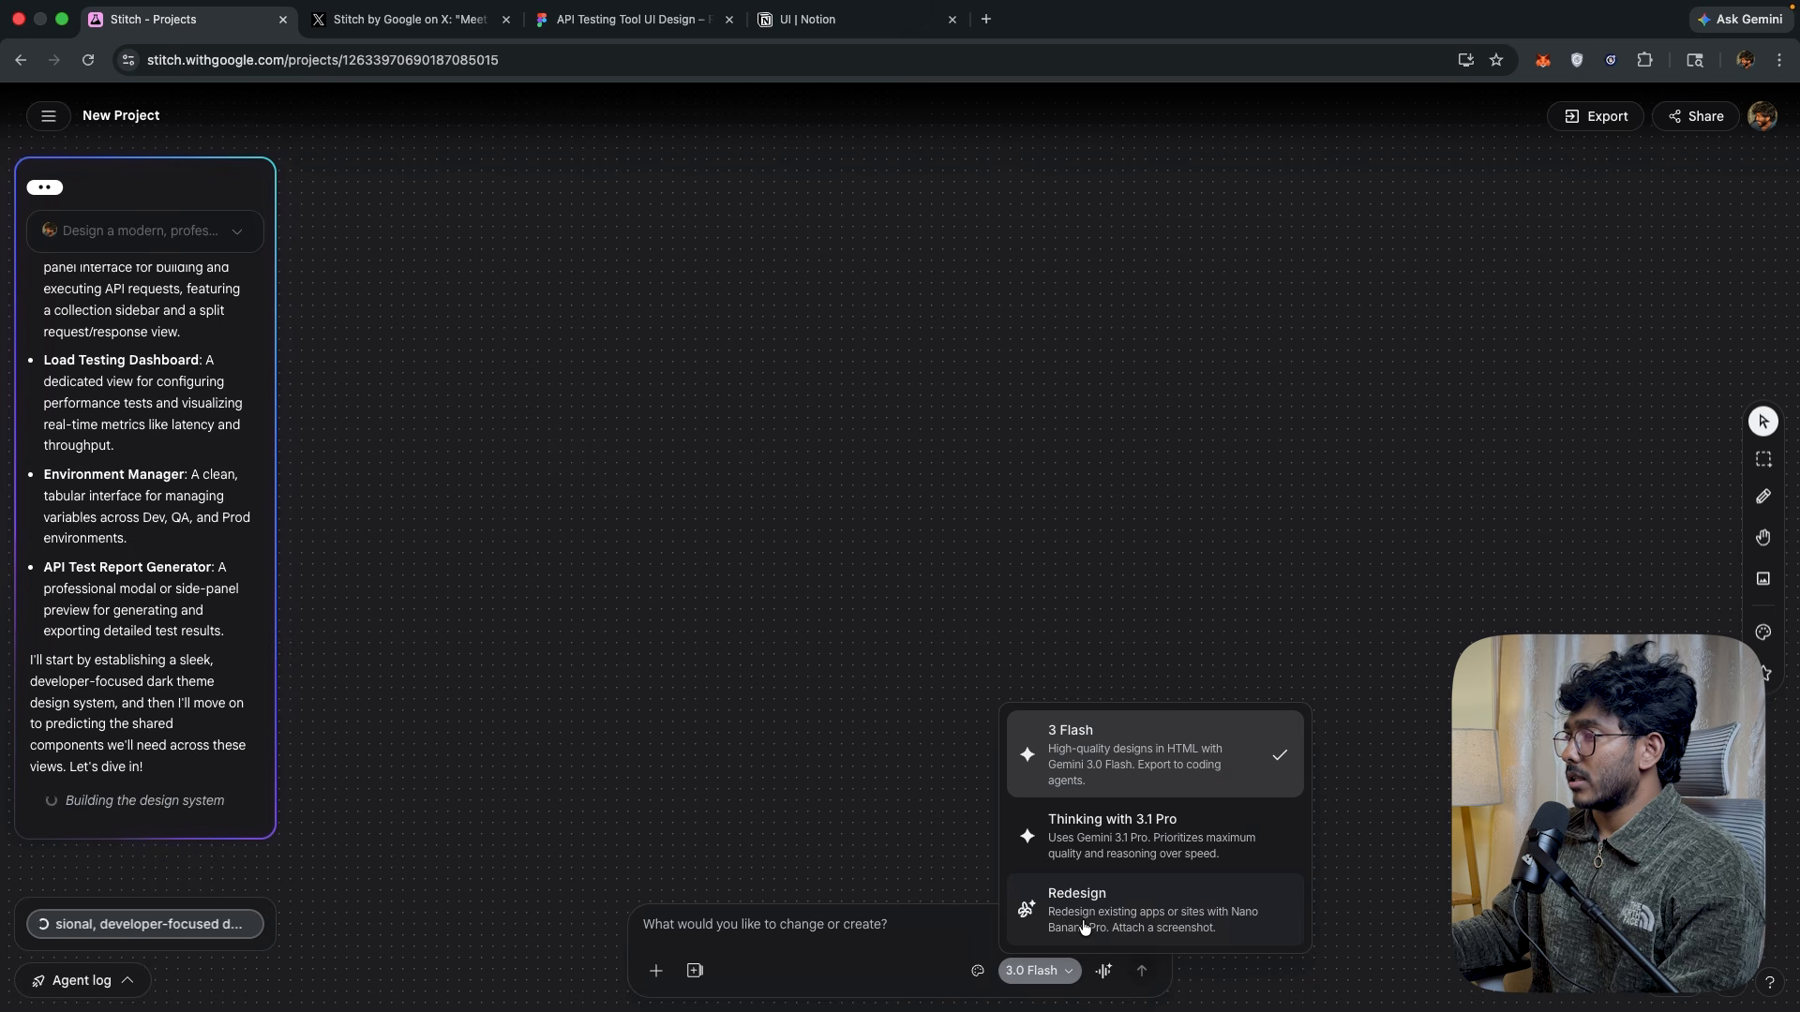
{"action": "left_click", "coordinate": [976, 672]}
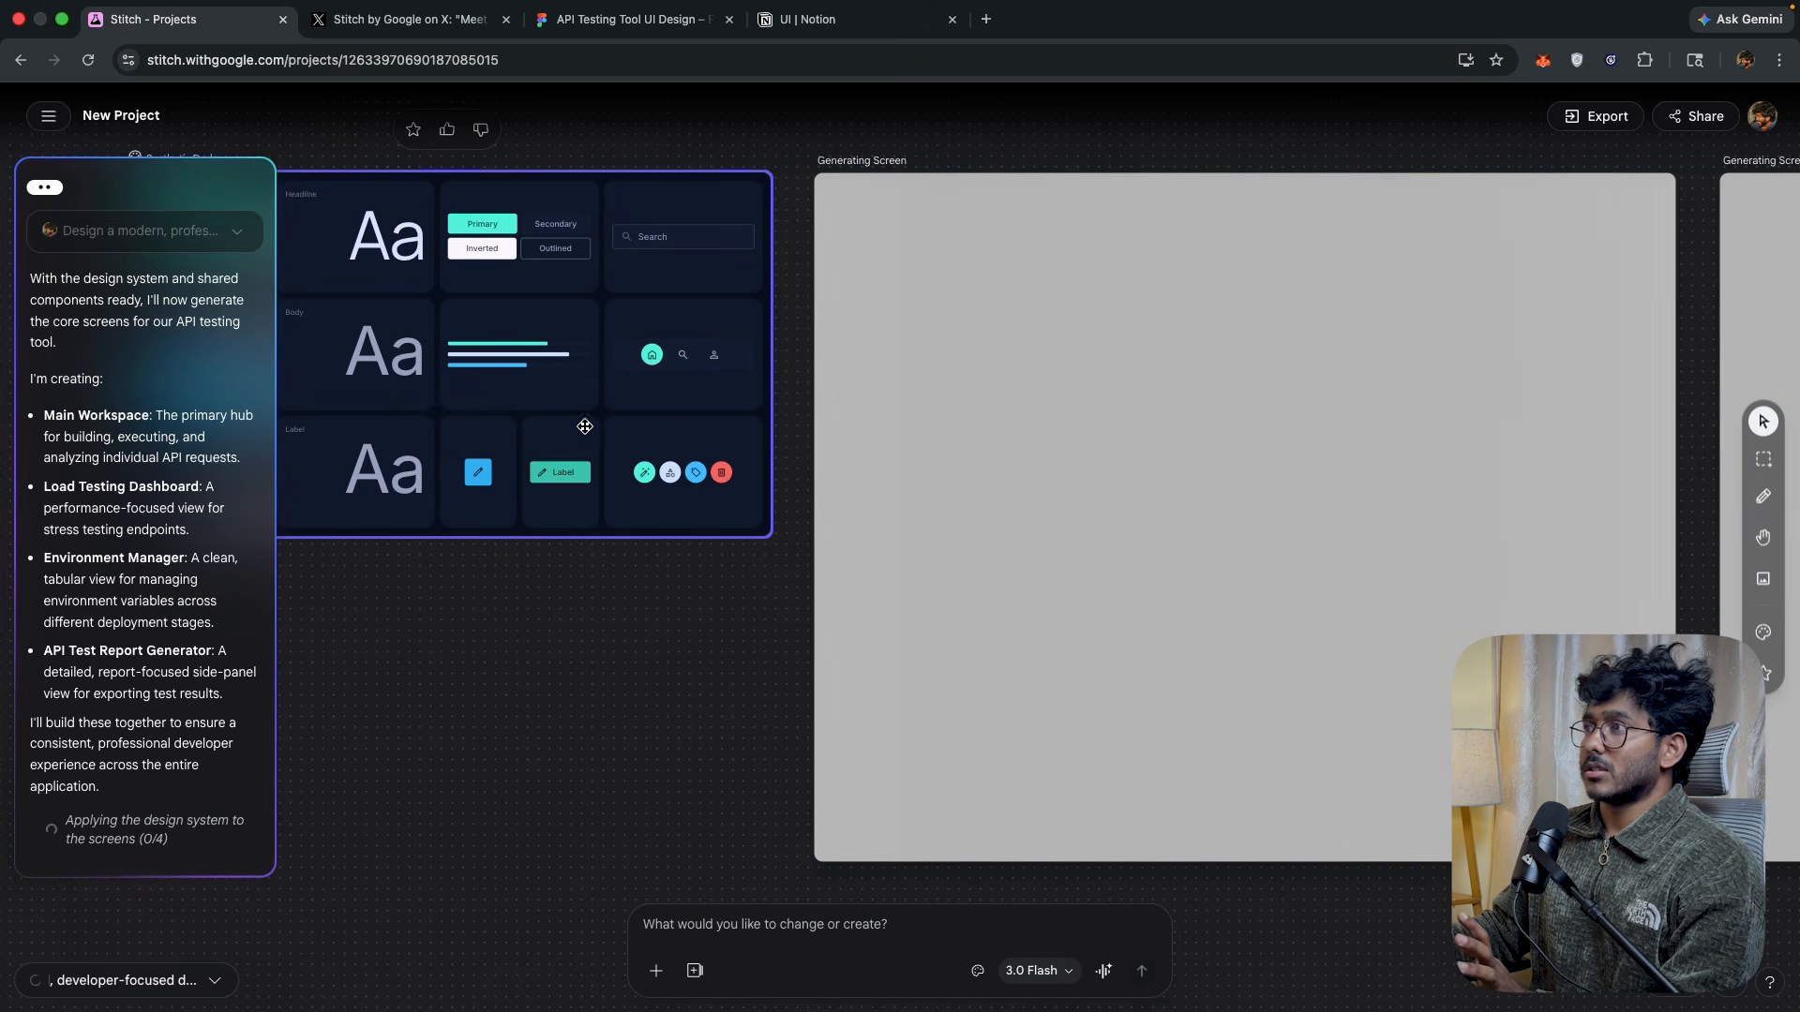
Examine the generated Main Workspace, Environment Manager and Load Testing Dashboard screens on the canvas.
{"action": "scroll", "coordinate": [553, 720], "scroll_direction": "down", "scroll_amount": 1}
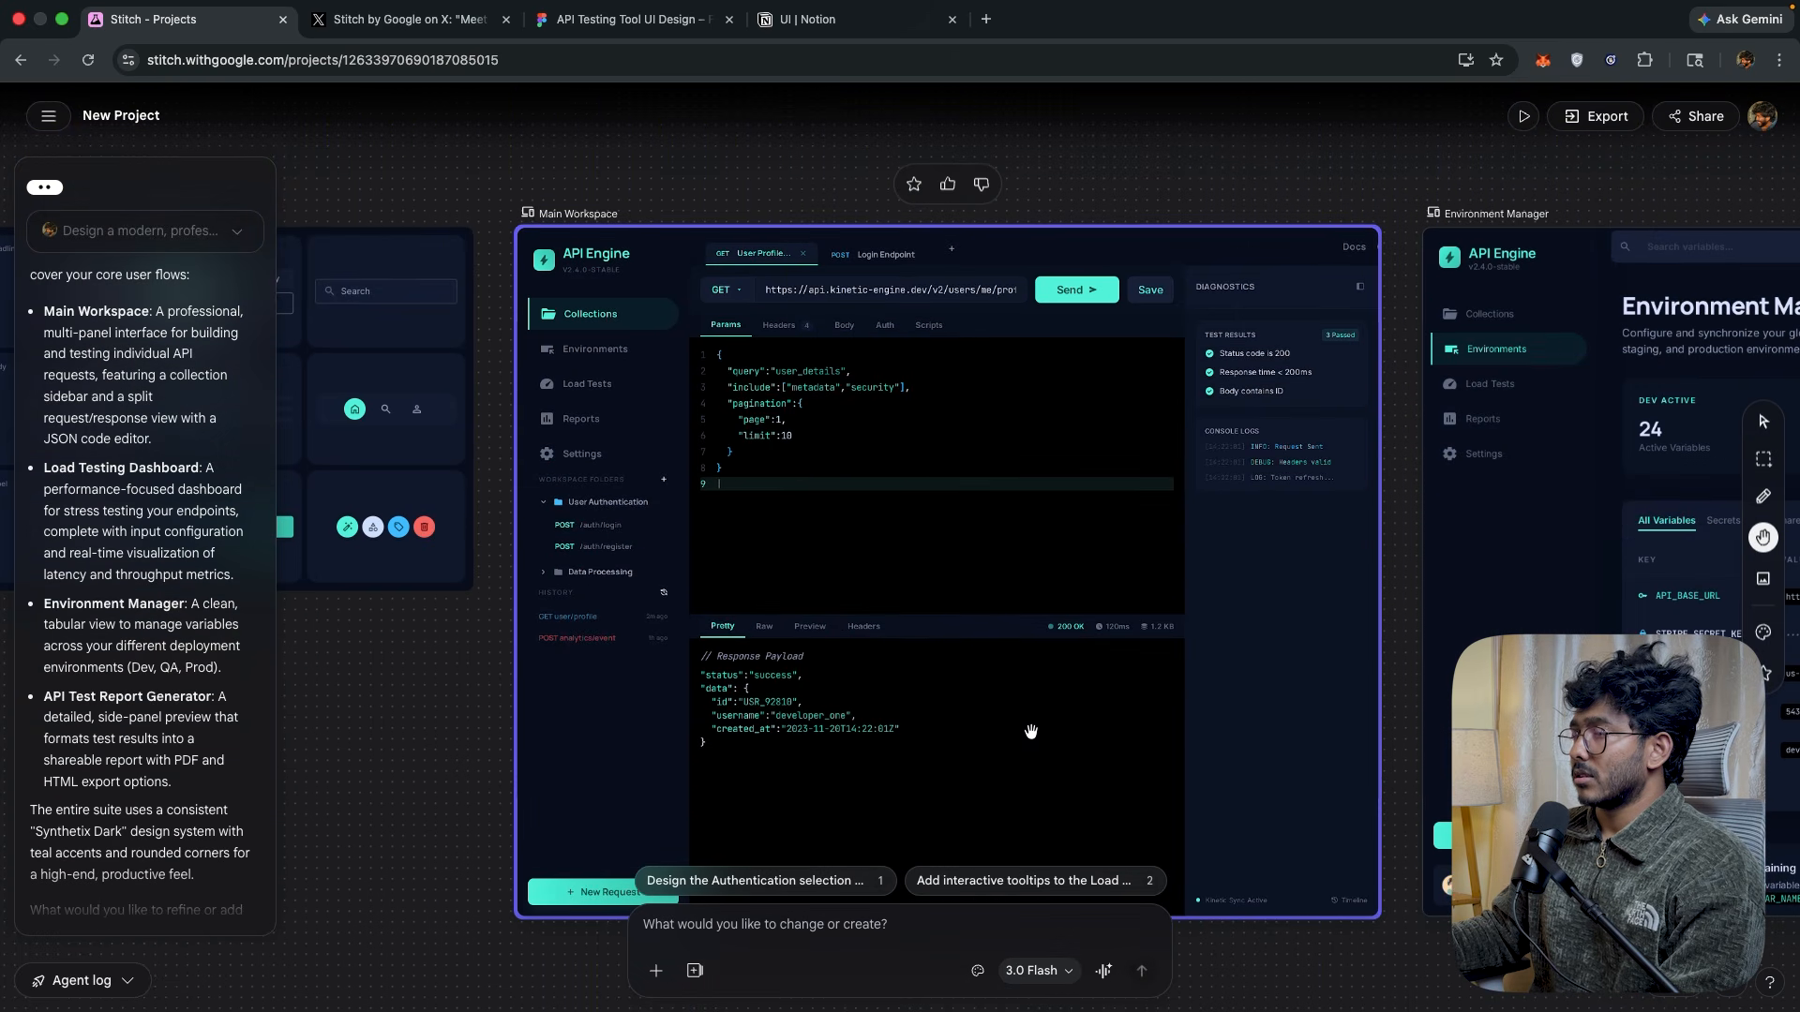
{"action": "left_click_drag", "start_coordinate": [1367, 983], "coordinate": [483, 923]}
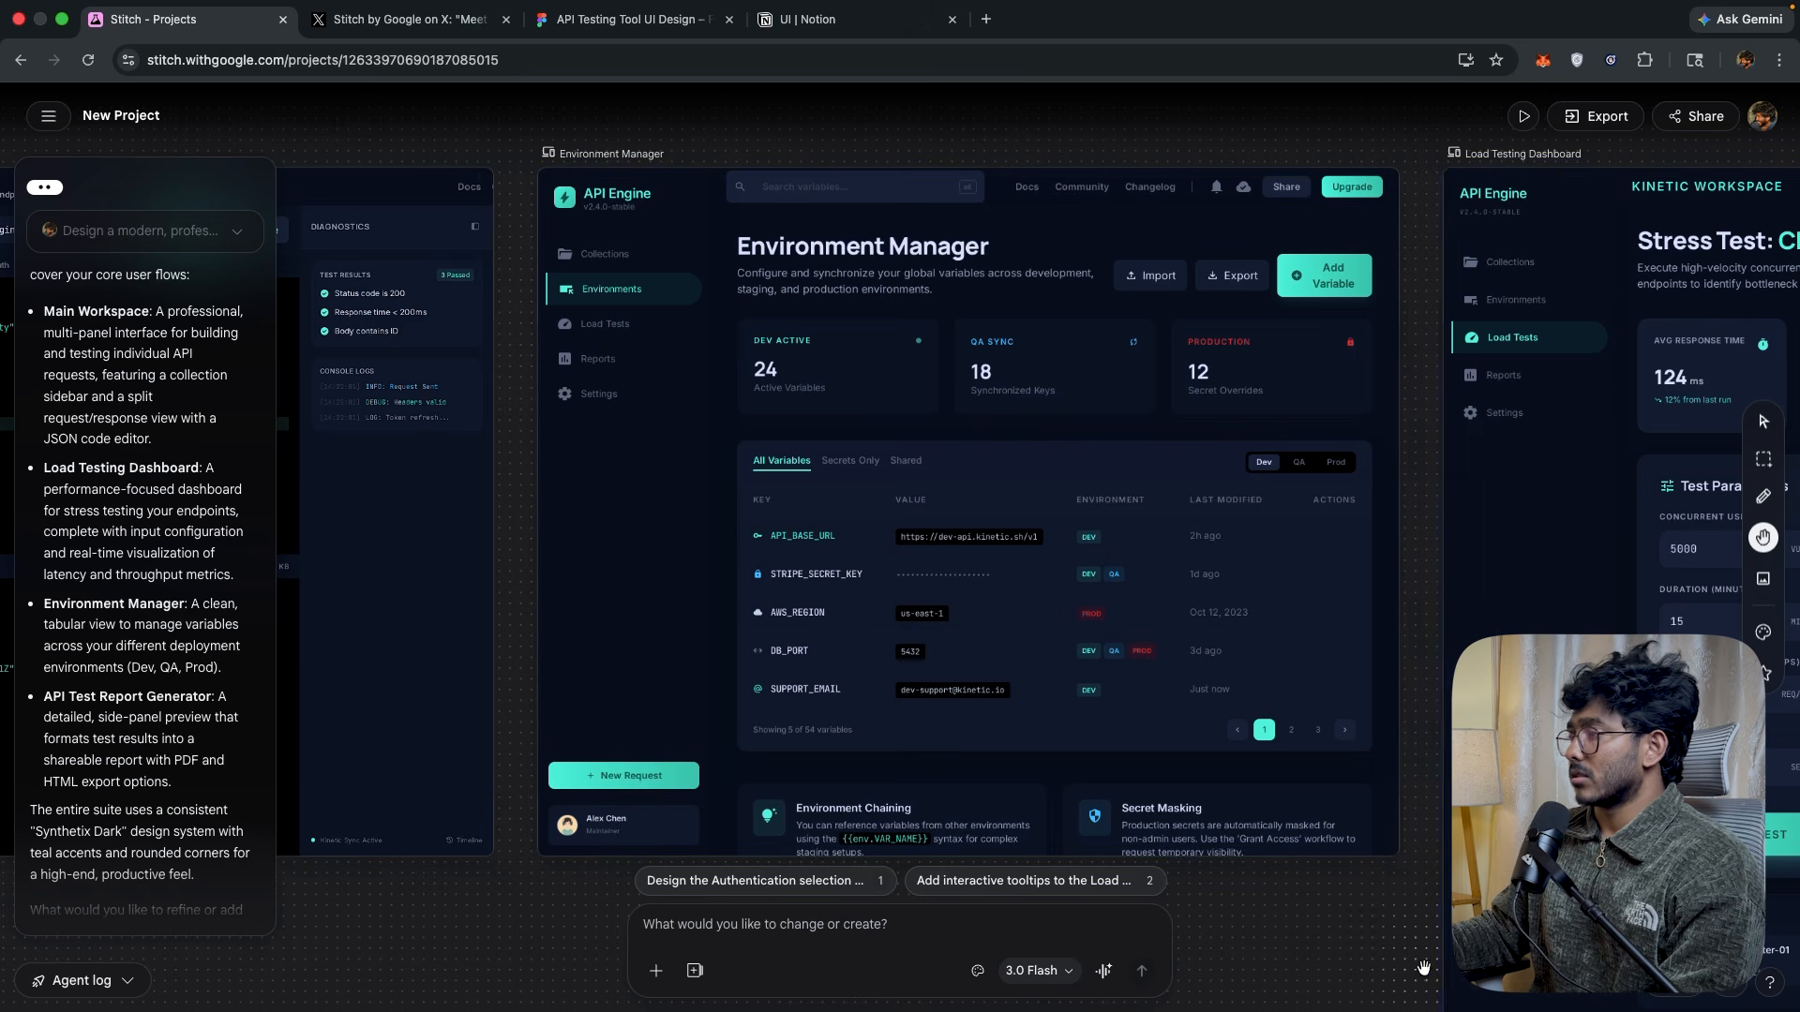
{"action": "left_click_drag", "start_coordinate": [1373, 966], "coordinate": [524, 966]}
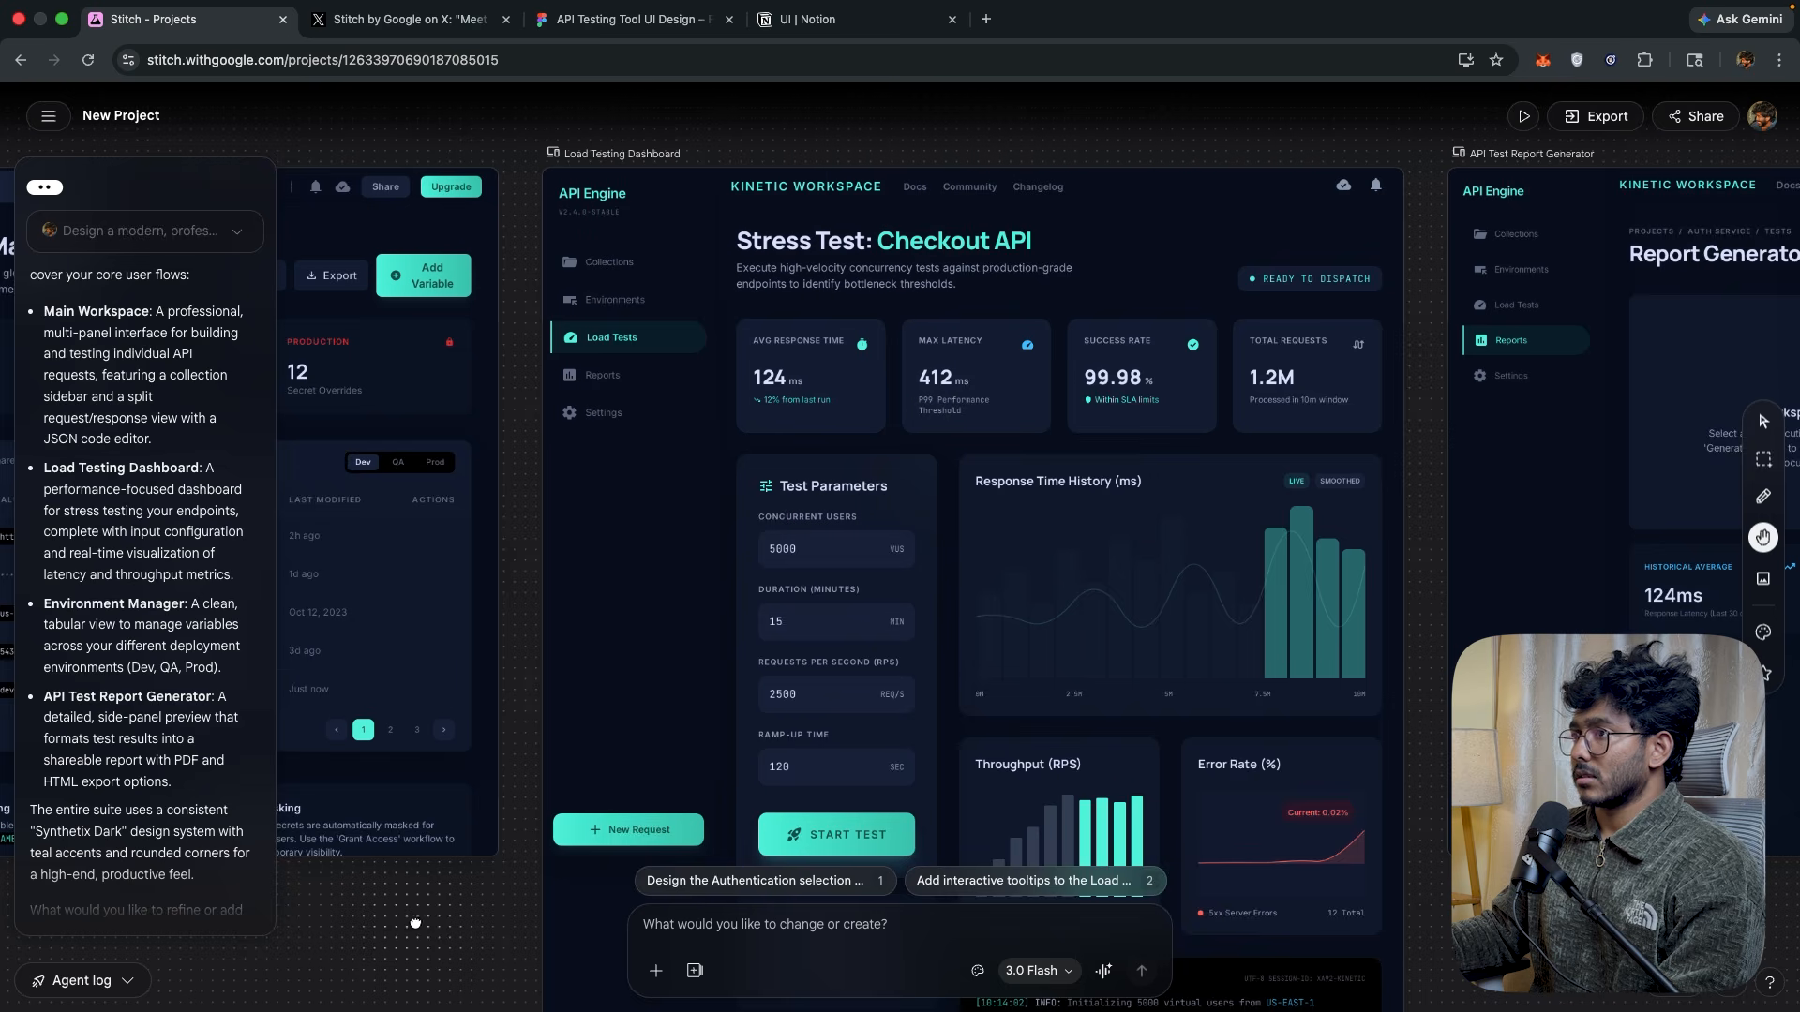
{"action": "left_click_drag", "start_coordinate": [411, 923], "coordinate": [314, 803]}
{"action": "scroll", "coordinate": [1278, 792], "scroll_direction": "down", "scroll_amount": 2}
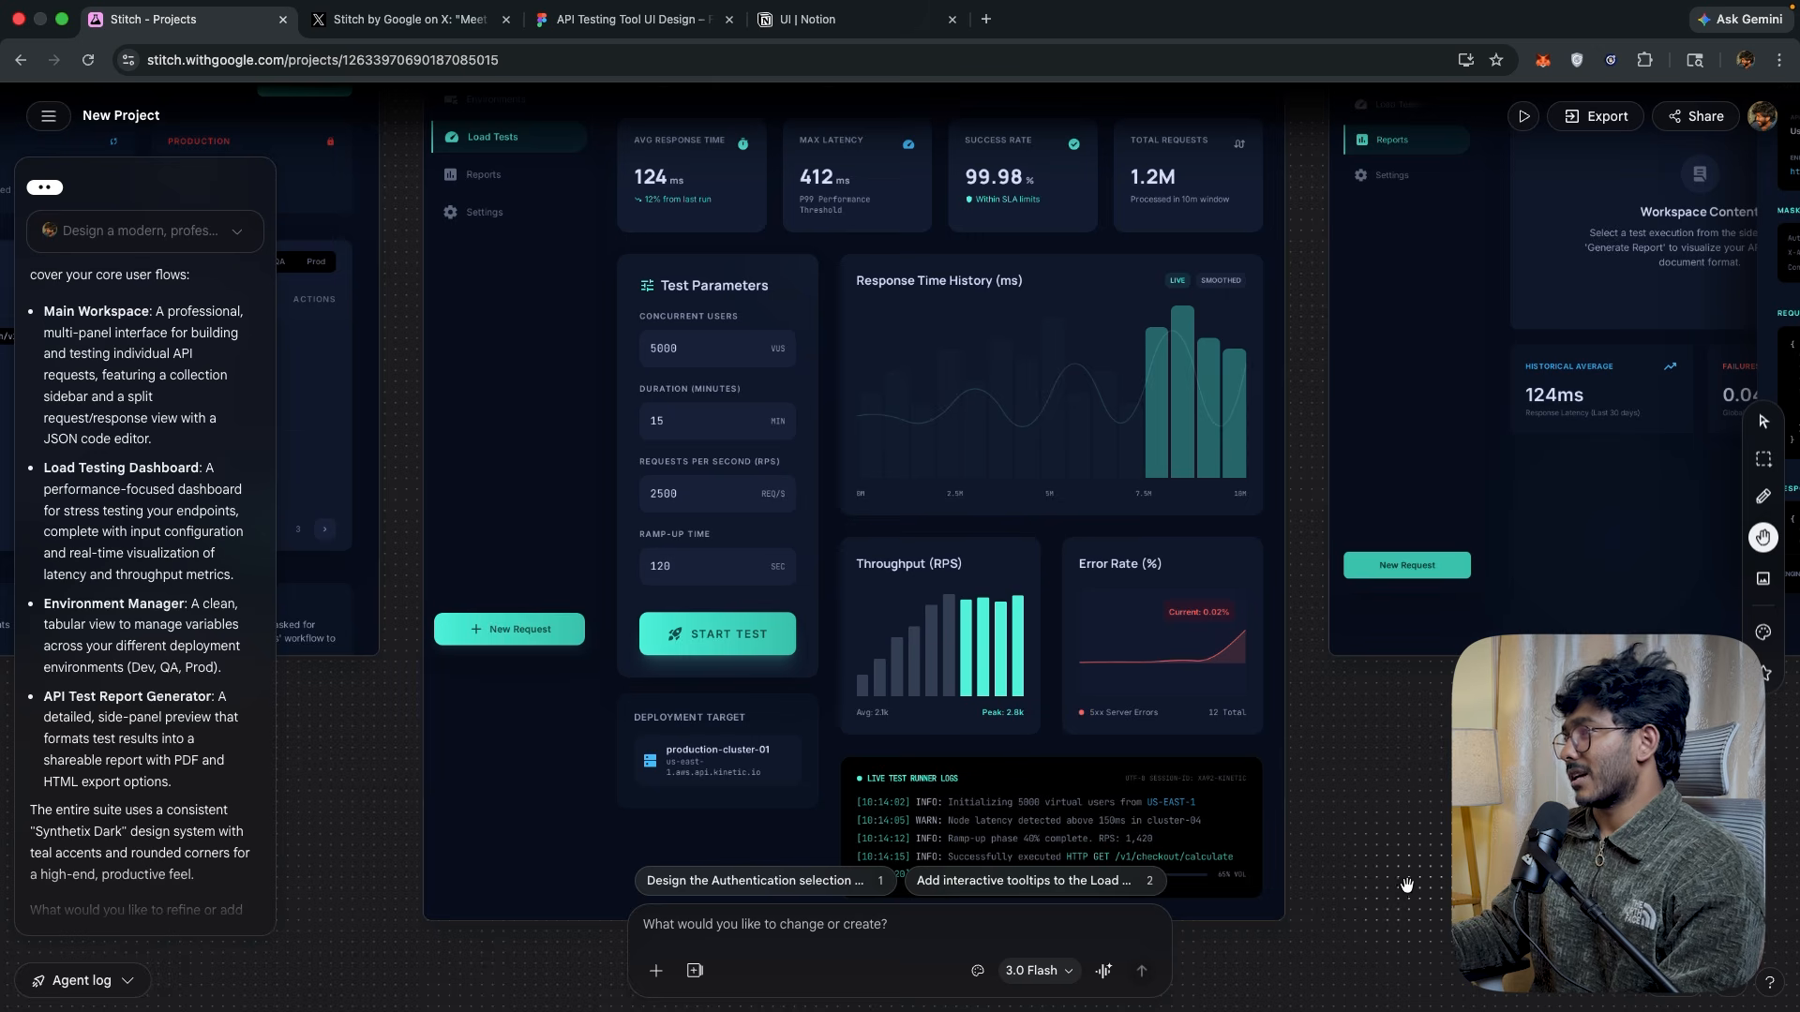
{"action": "scroll", "coordinate": [1385, 860], "scroll_direction": "up", "scroll_amount": 7}
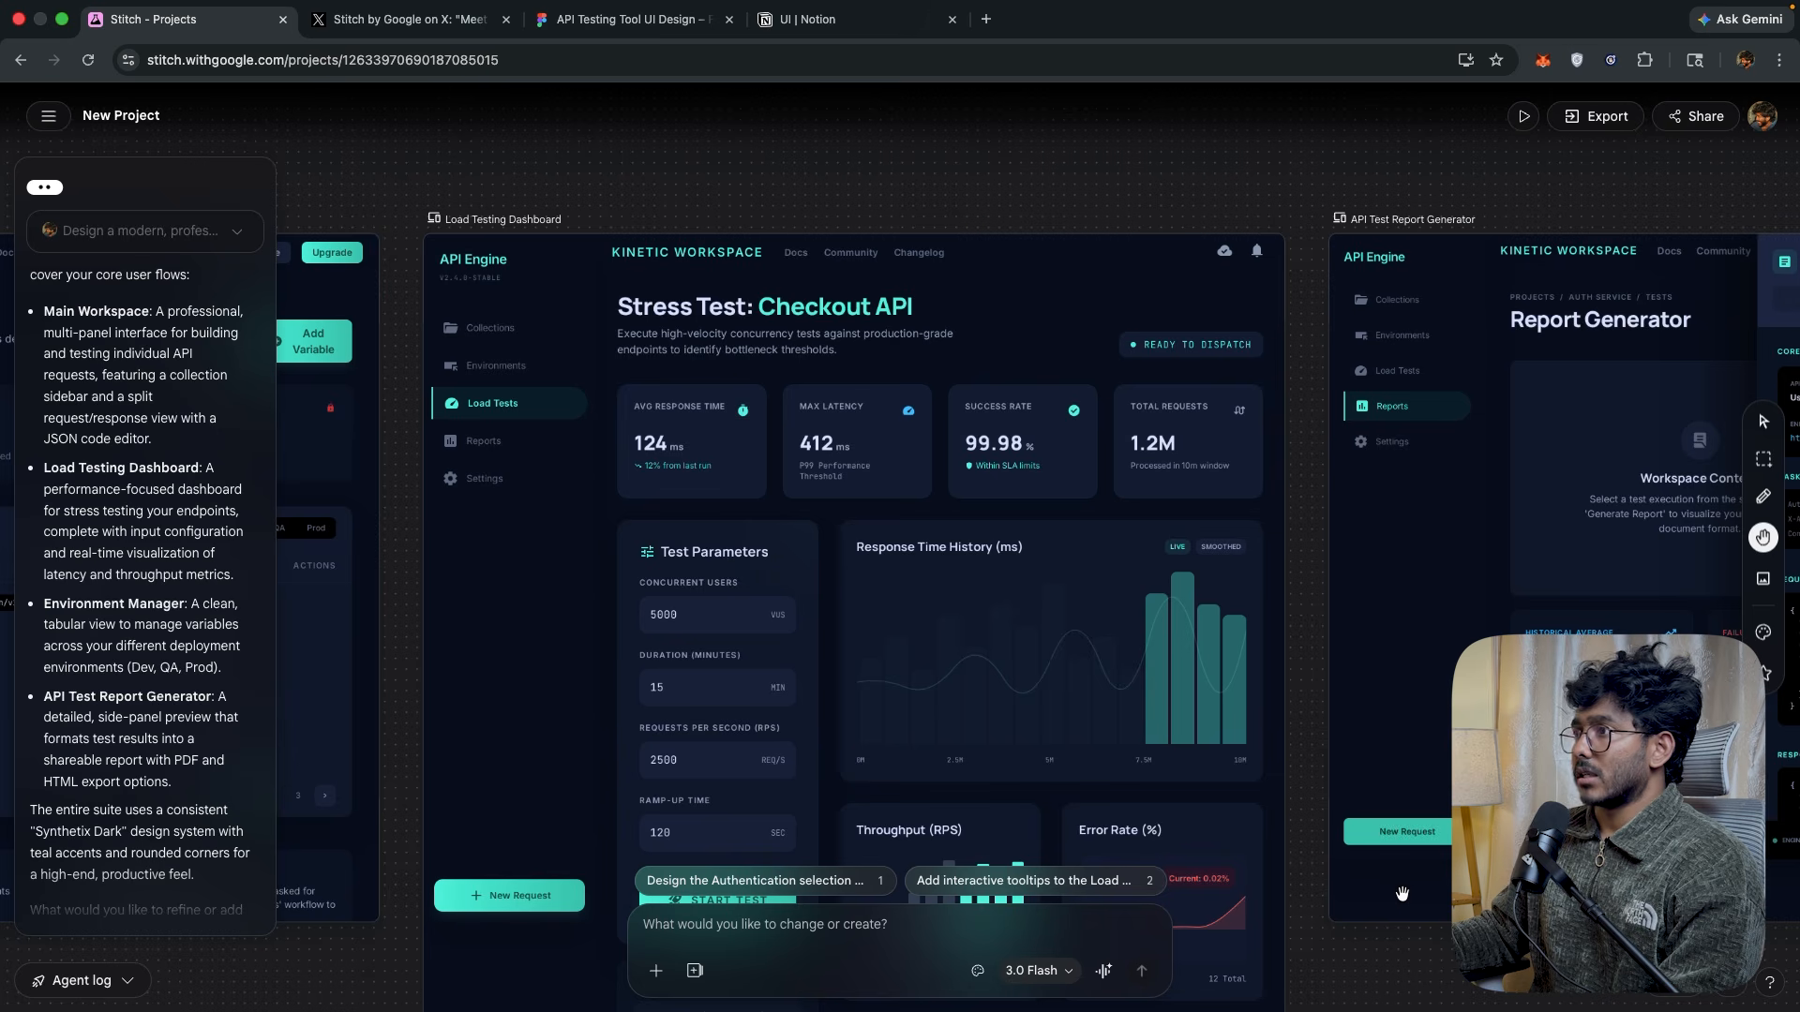
Examine the API Test Report Generator screen and its Test Report Preview panel, along with the neighbouring Load Testing Dashboard.
{"action": "left_click_drag", "start_coordinate": [1551, 988], "coordinate": [733, 907]}
{"action": "scroll", "coordinate": [1353, 919], "scroll_direction": "up", "scroll_amount": 2}
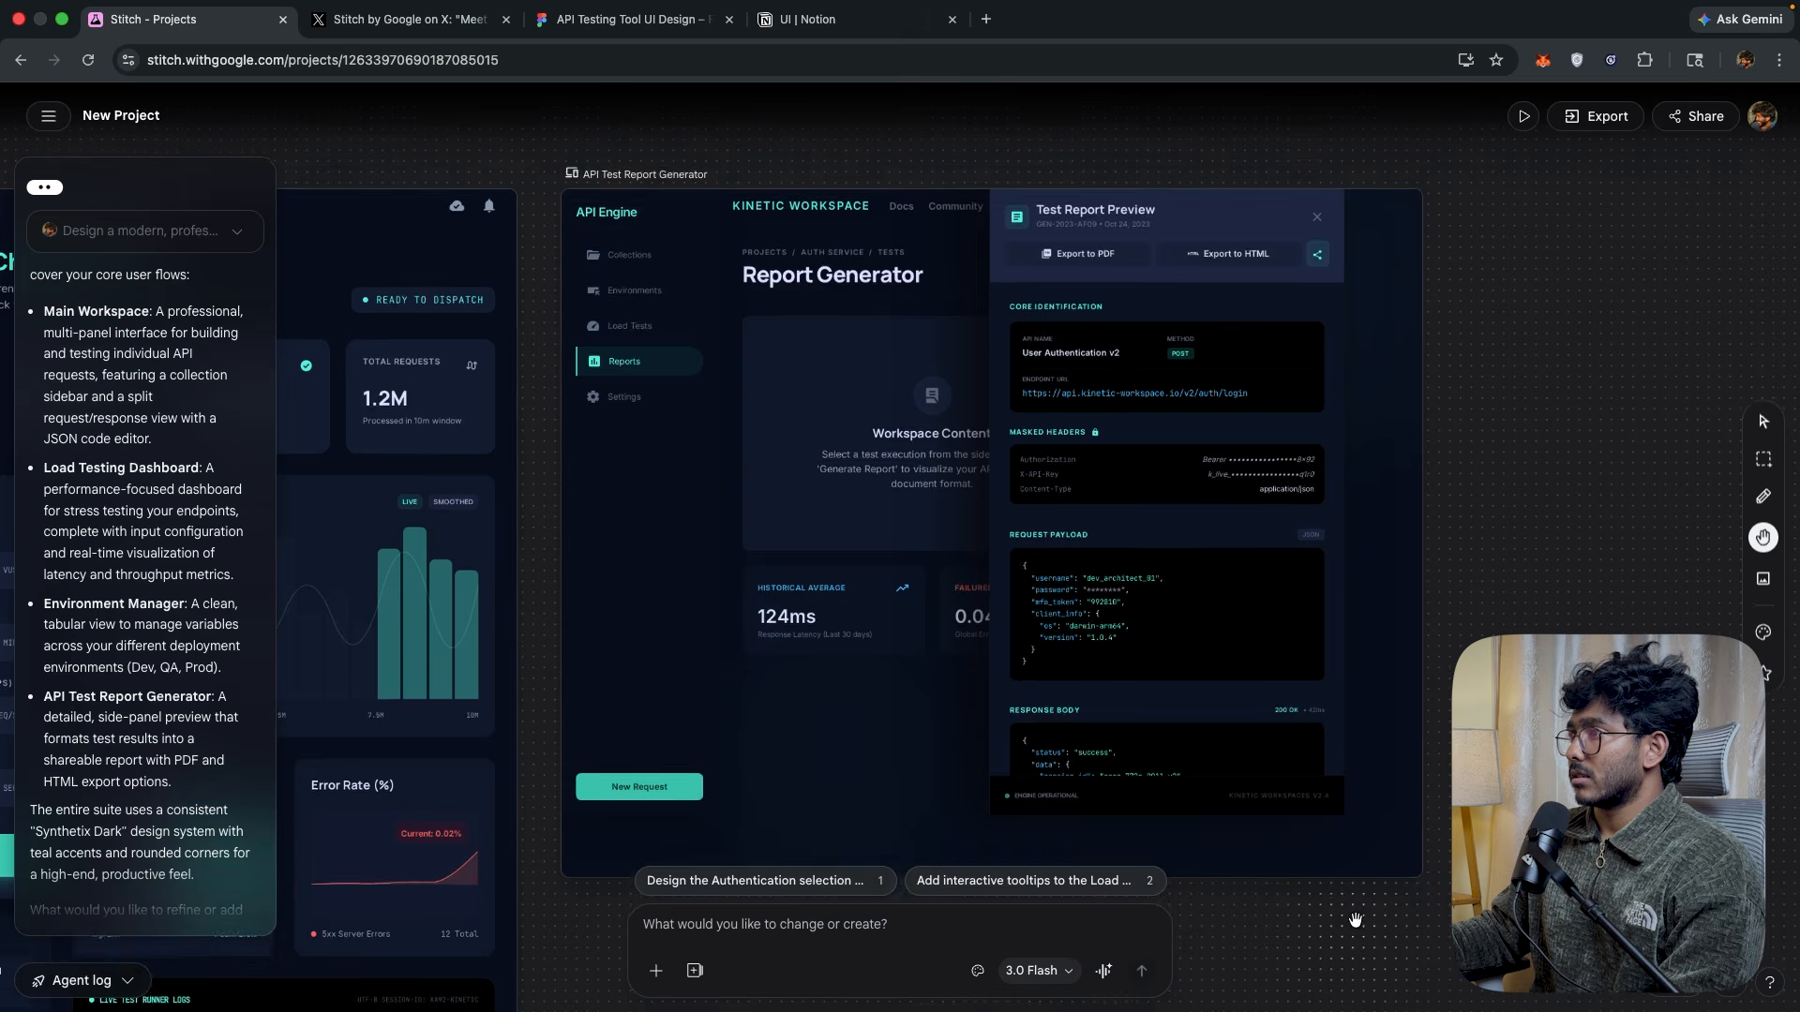
{"action": "scroll", "coordinate": [1356, 920], "scroll_direction": "up", "scroll_amount": 3}
{"action": "scroll", "coordinate": [1356, 920], "scroll_direction": "down", "scroll_amount": 3}
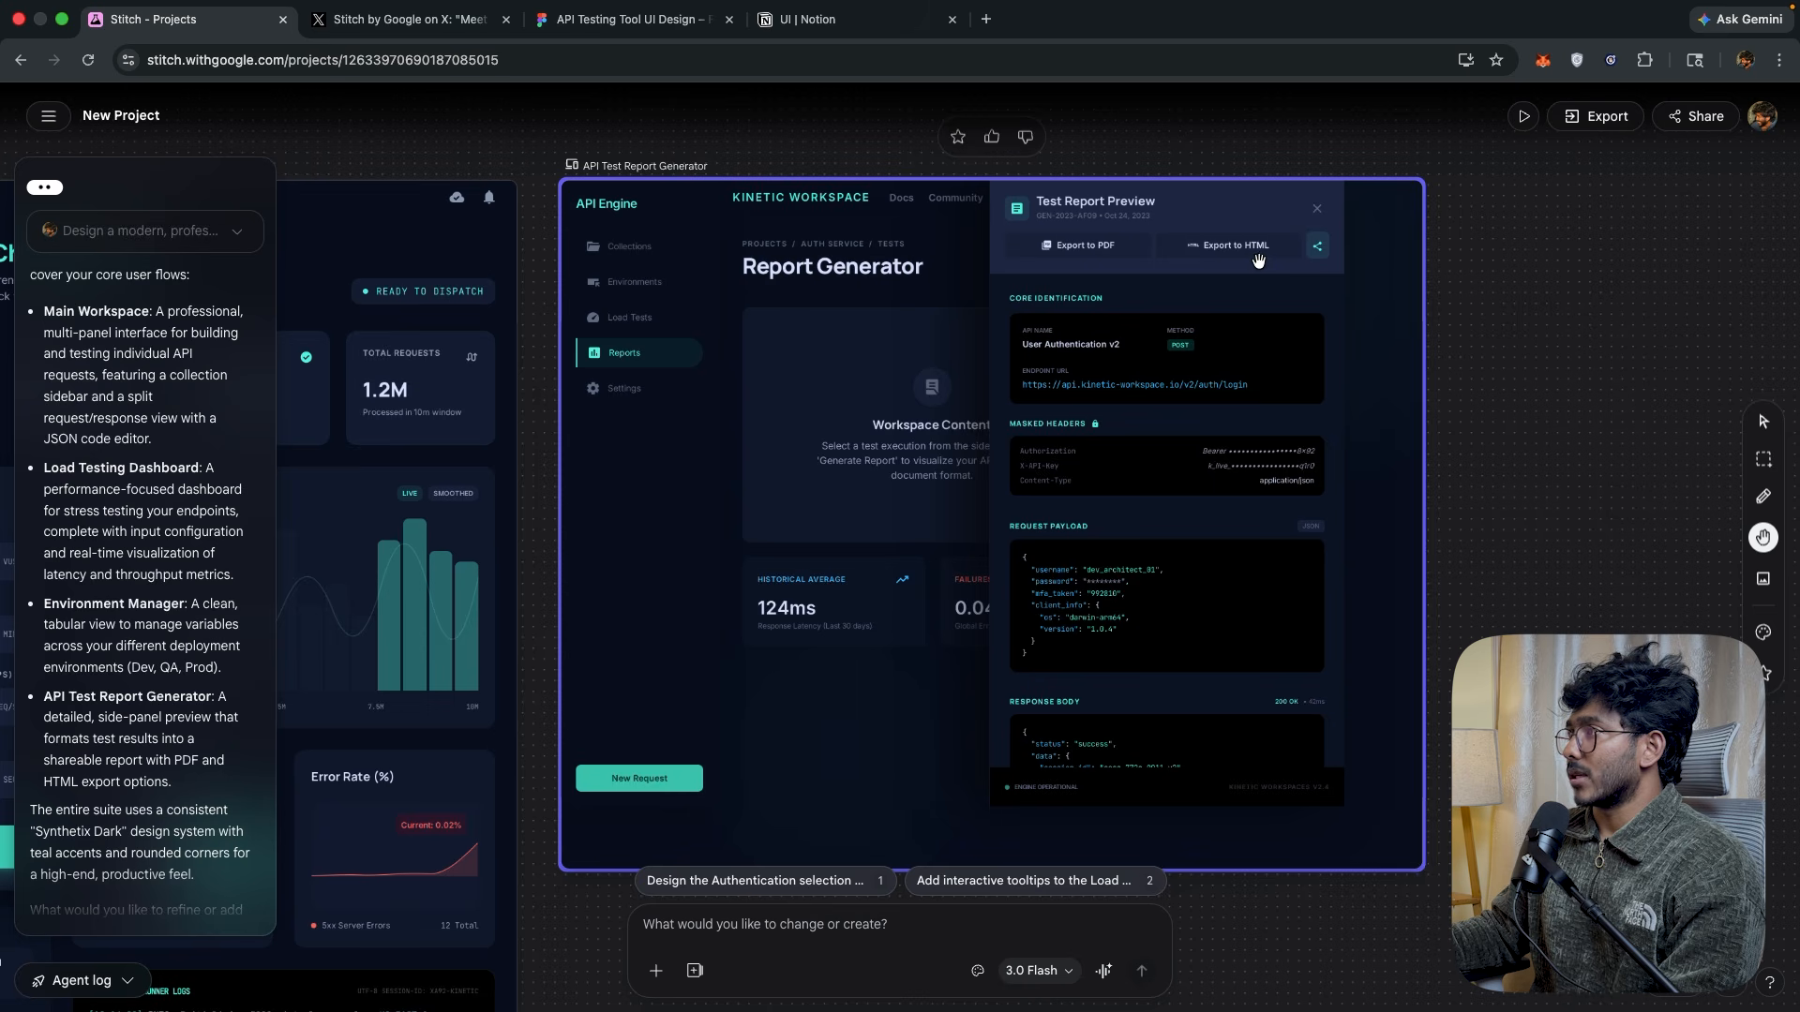
{"action": "left_click_drag", "start_coordinate": [1353, 939], "coordinate": [1753, 824]}
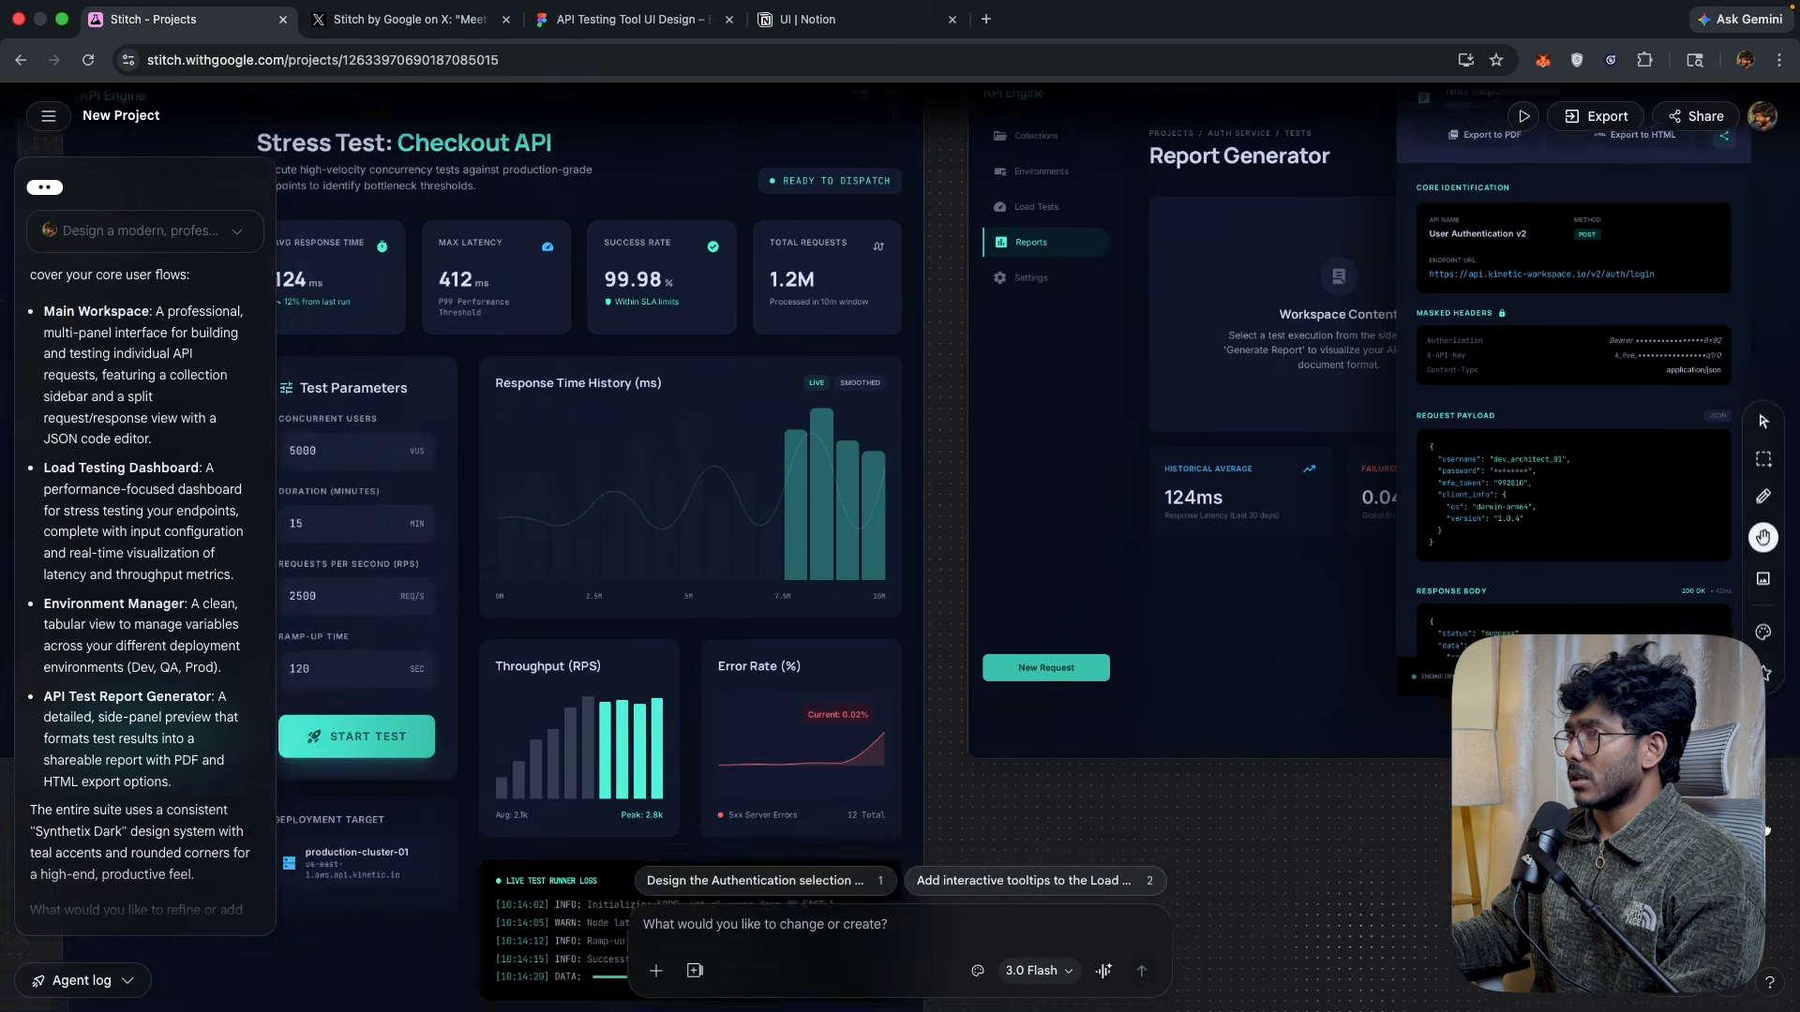
{"action": "scroll", "coordinate": [1153, 791], "scroll_direction": "down", "scroll_amount": 10}
{"action": "left_click_drag", "start_coordinate": [1153, 791], "coordinate": [1606, 759]}
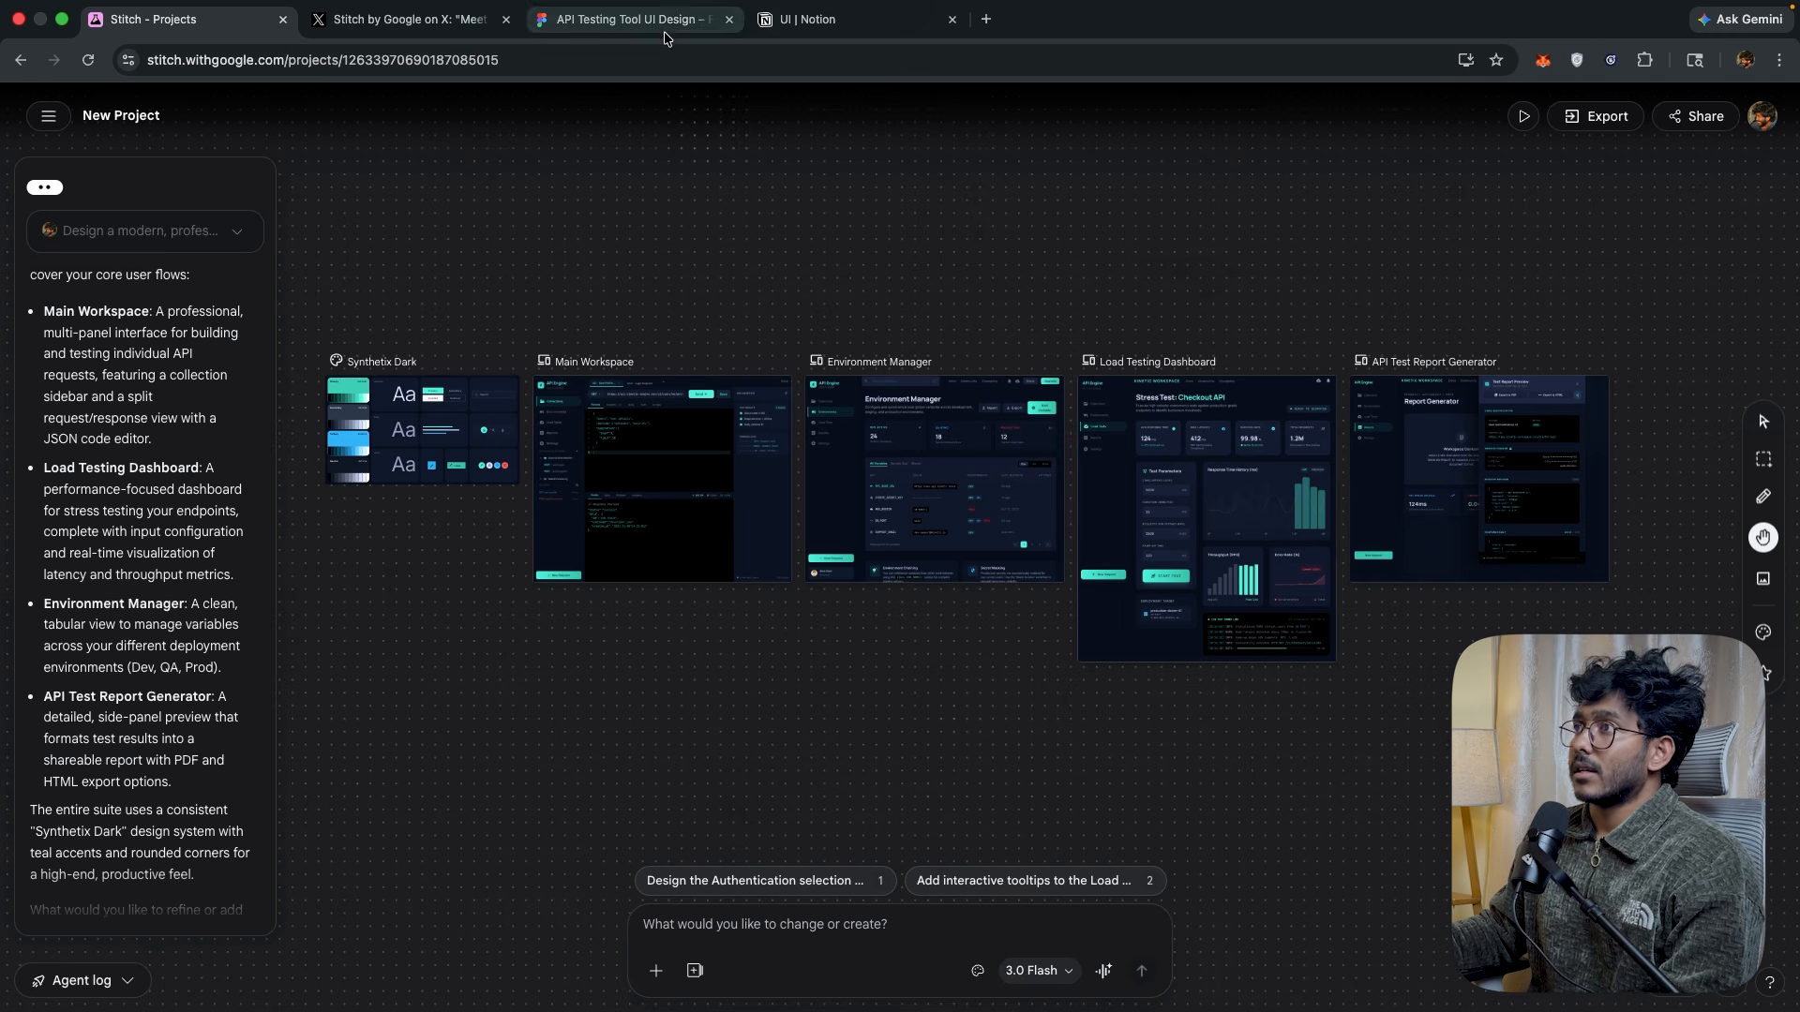
Check the progress of the API Testing Tool UI Design generation in Figma Make and return to the Stitch project.
{"action": "left_click", "coordinate": [629, 18]}
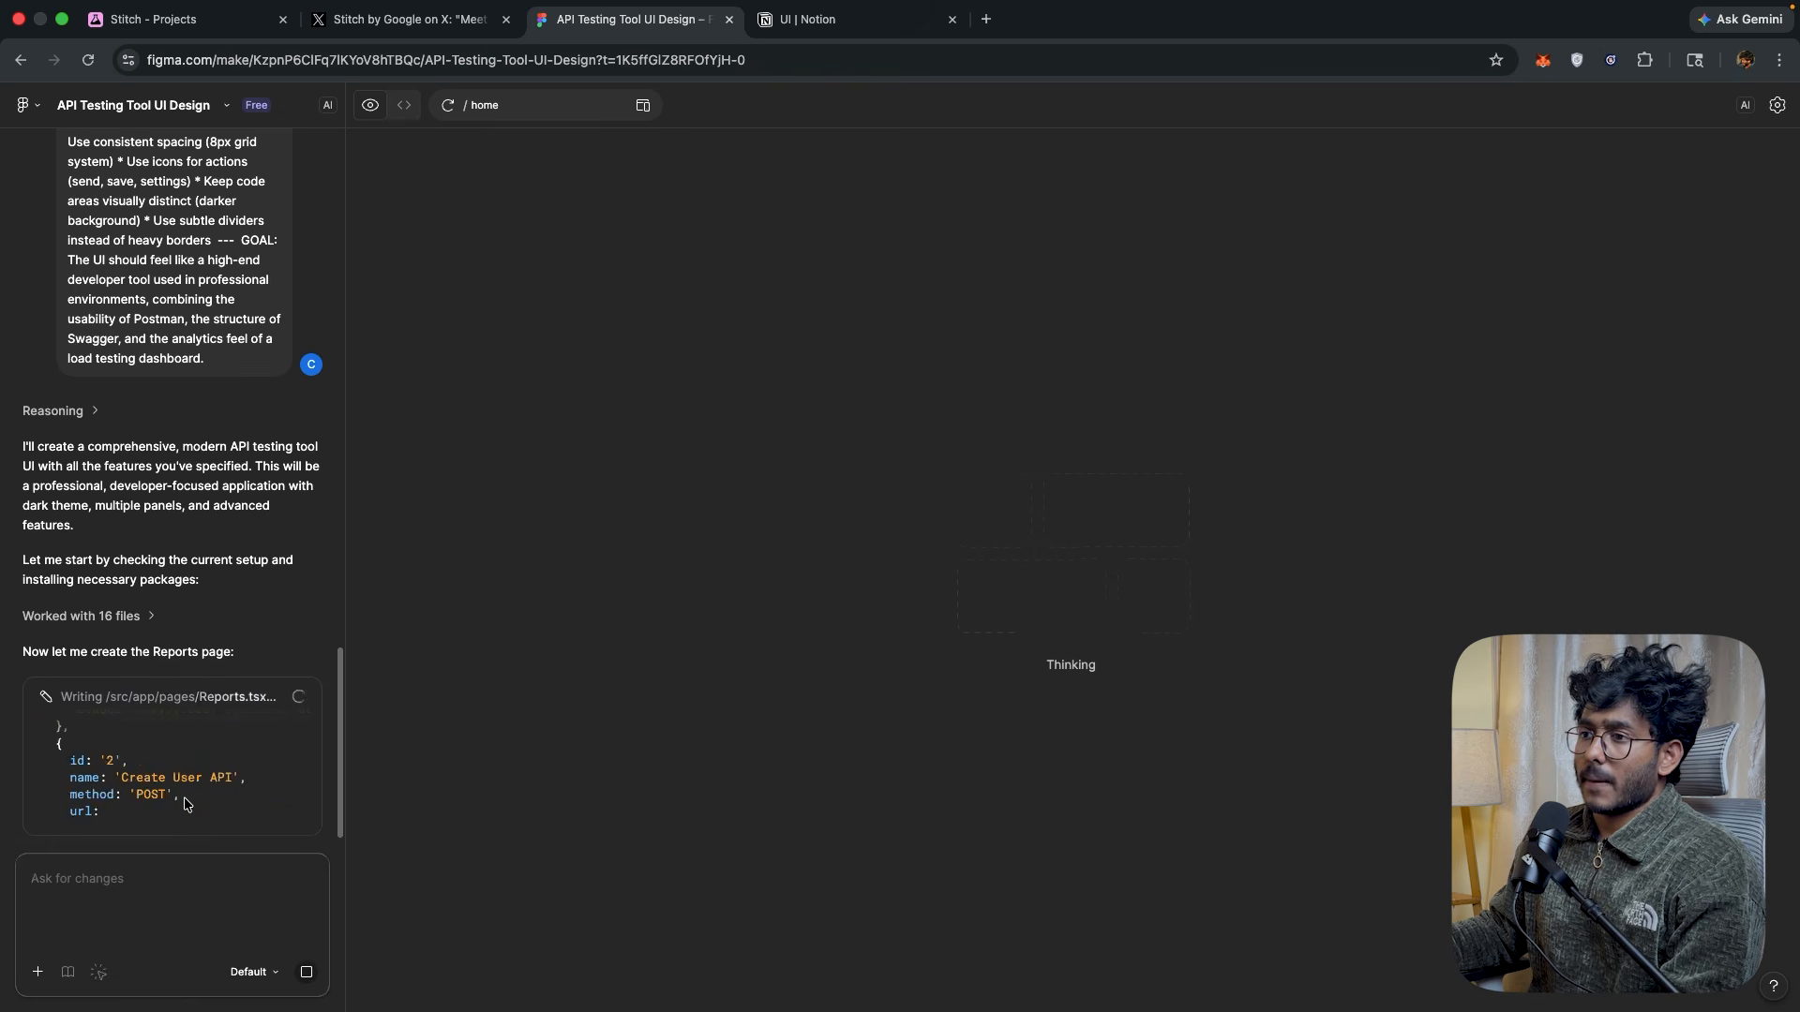
{"action": "left_click", "coordinate": [193, 19]}
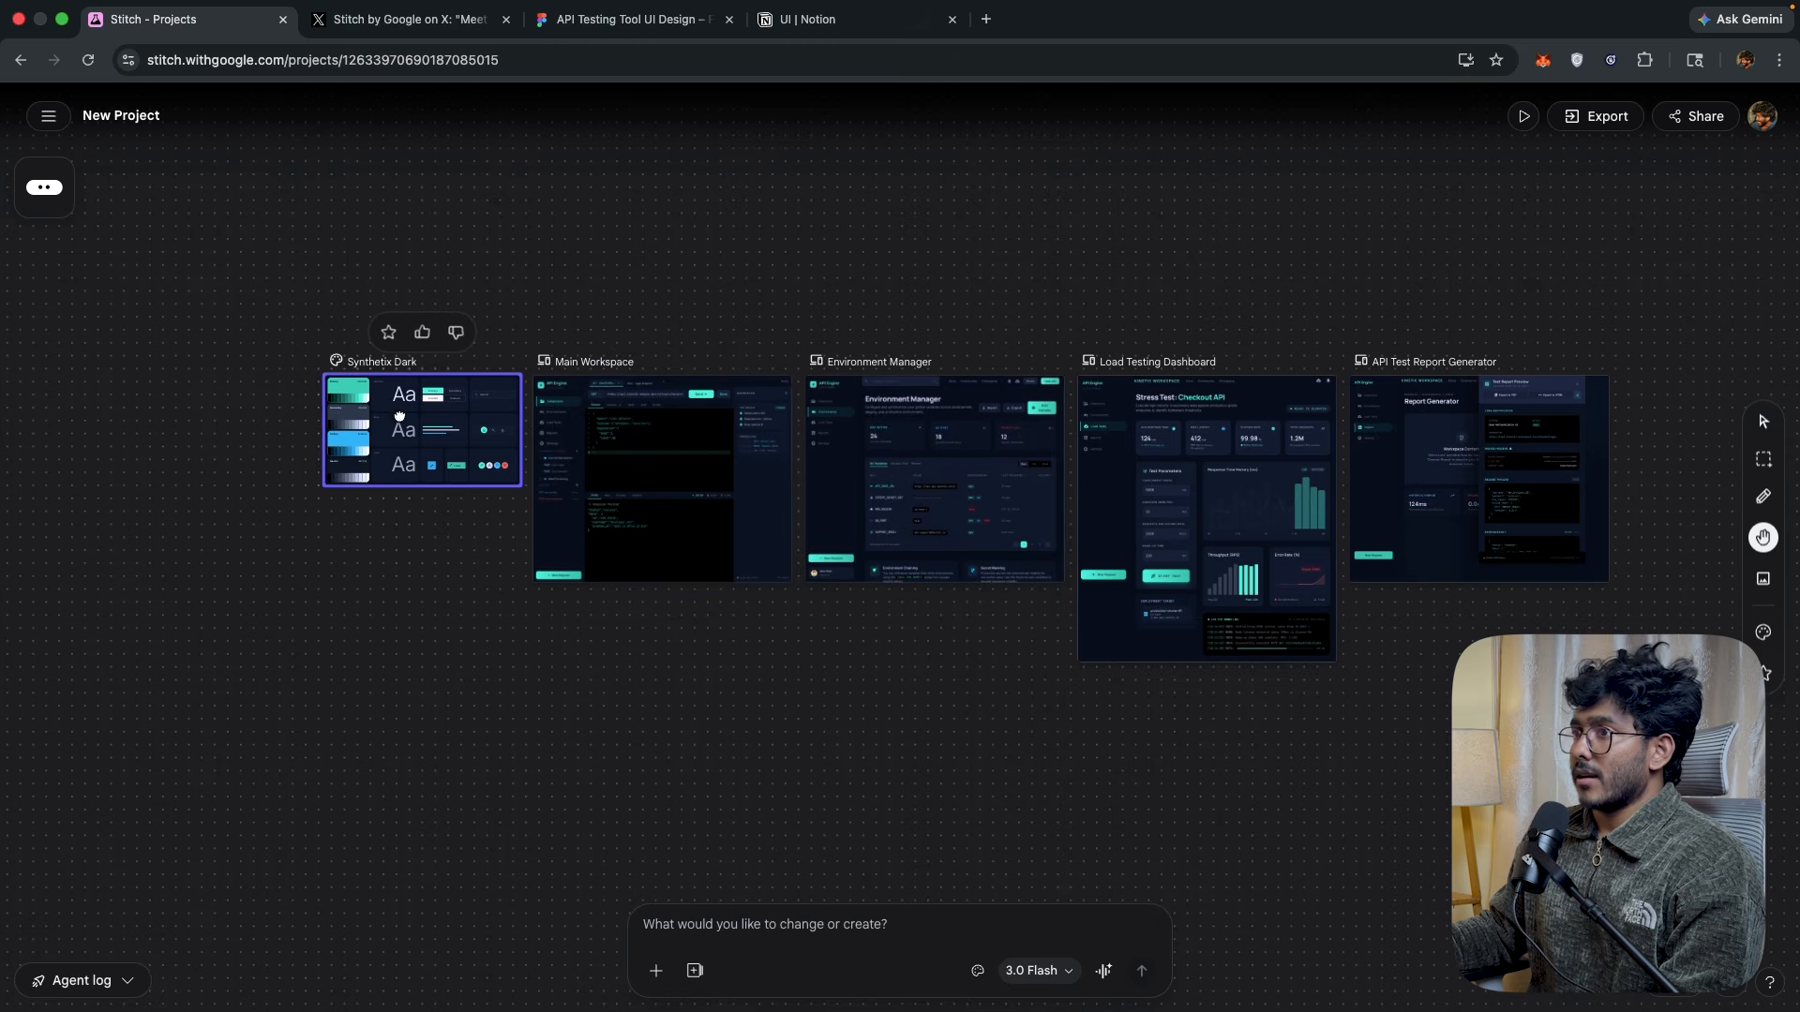
Open the Synthetix Dark design system and inspect its theme settings, color palette and seed color picker.
{"action": "left_click", "coordinate": [368, 433]}
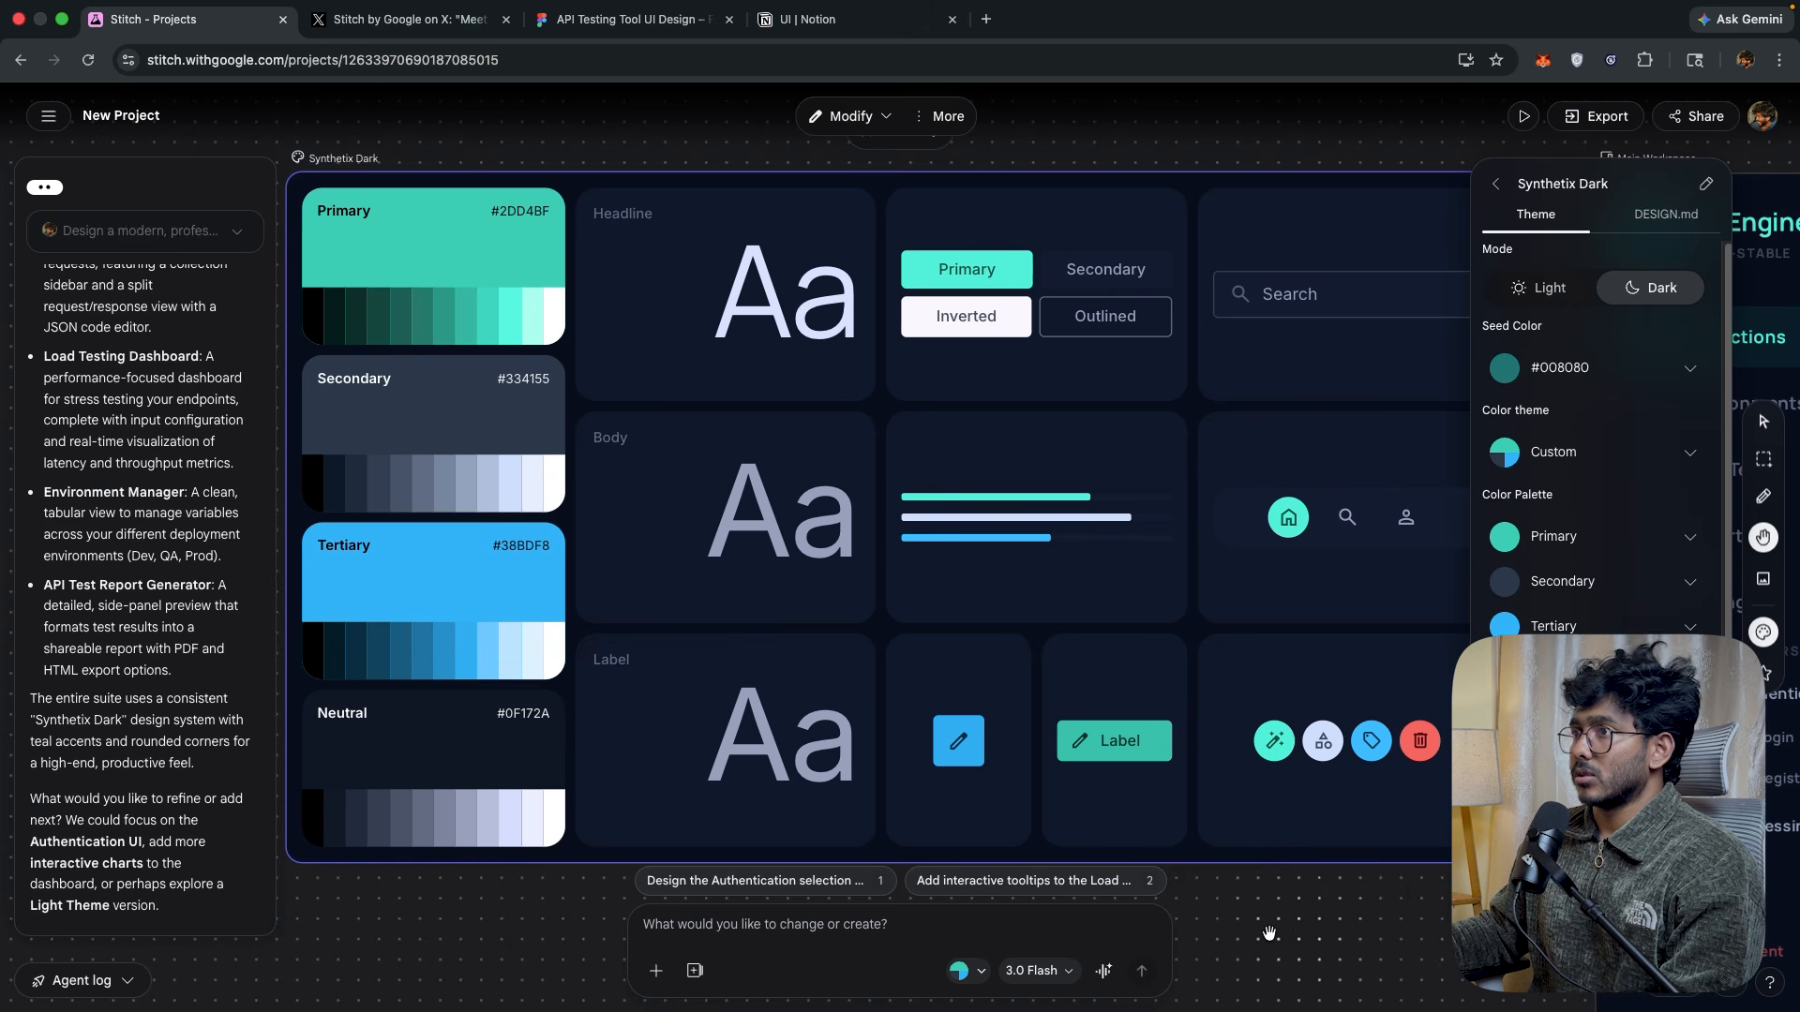
{"action": "left_click_drag", "start_coordinate": [1391, 969], "coordinate": [1433, 927]}
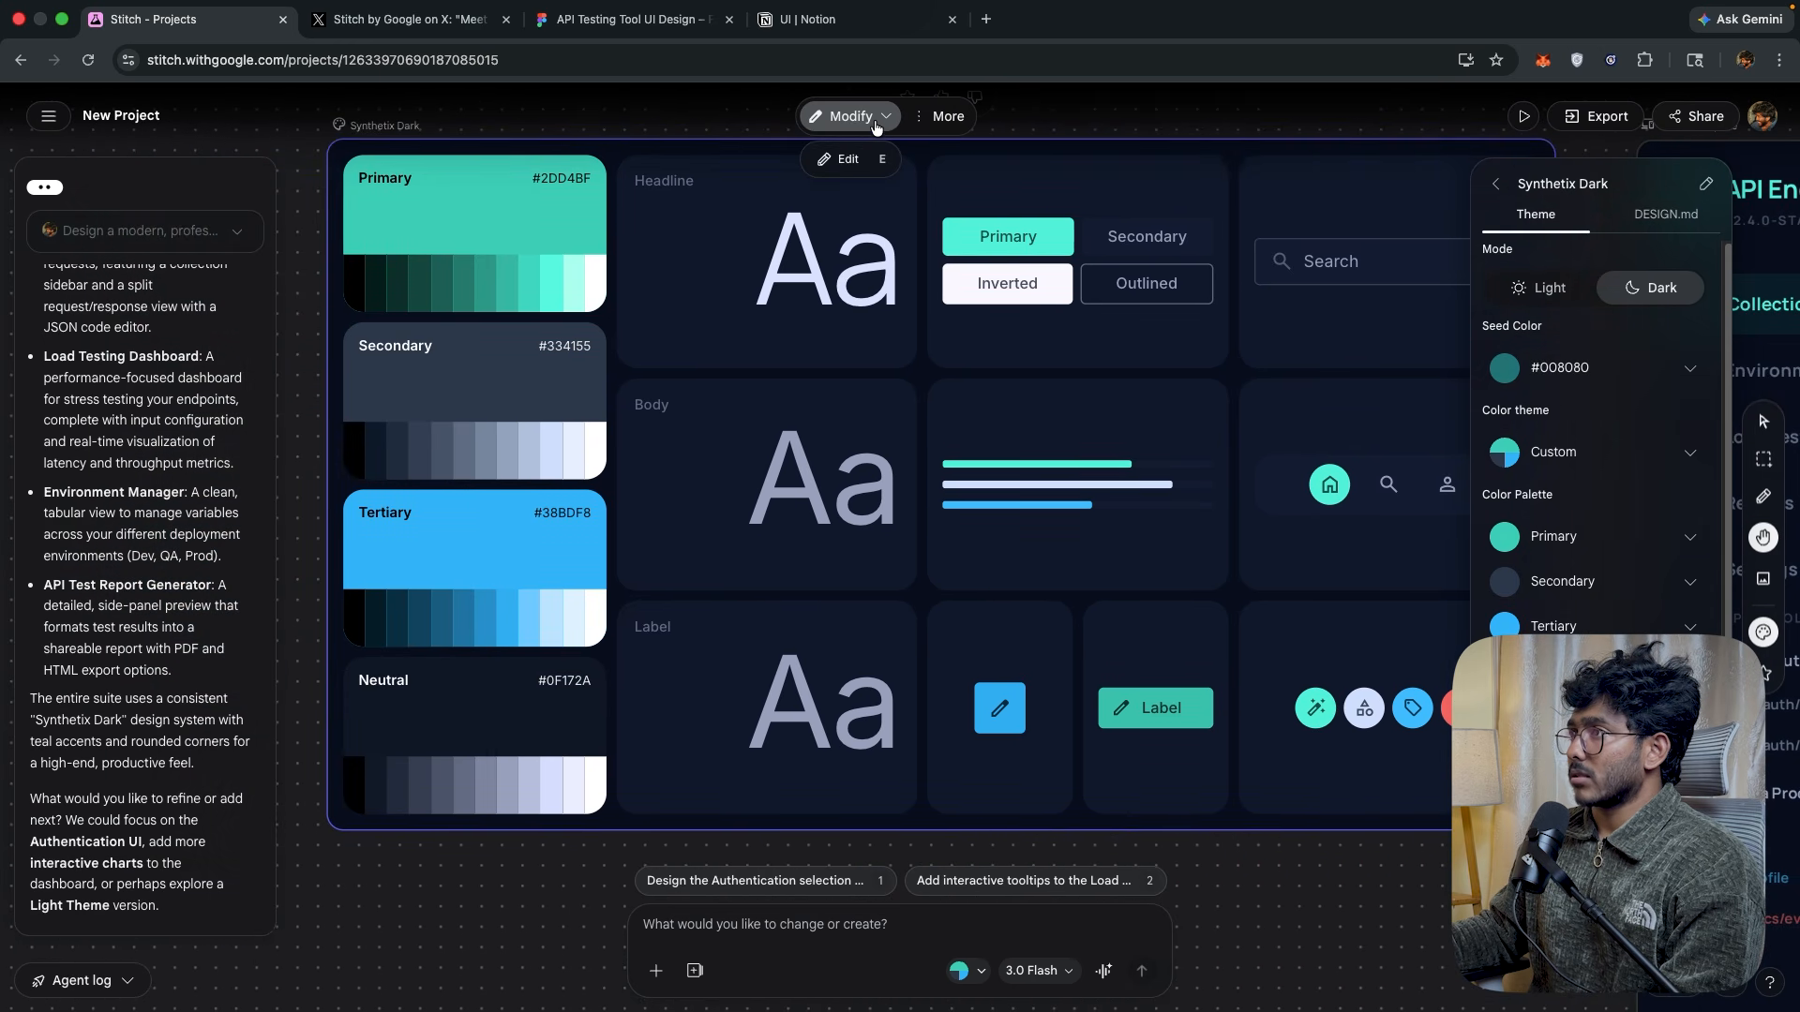
{"action": "left_click", "coordinate": [848, 161]}
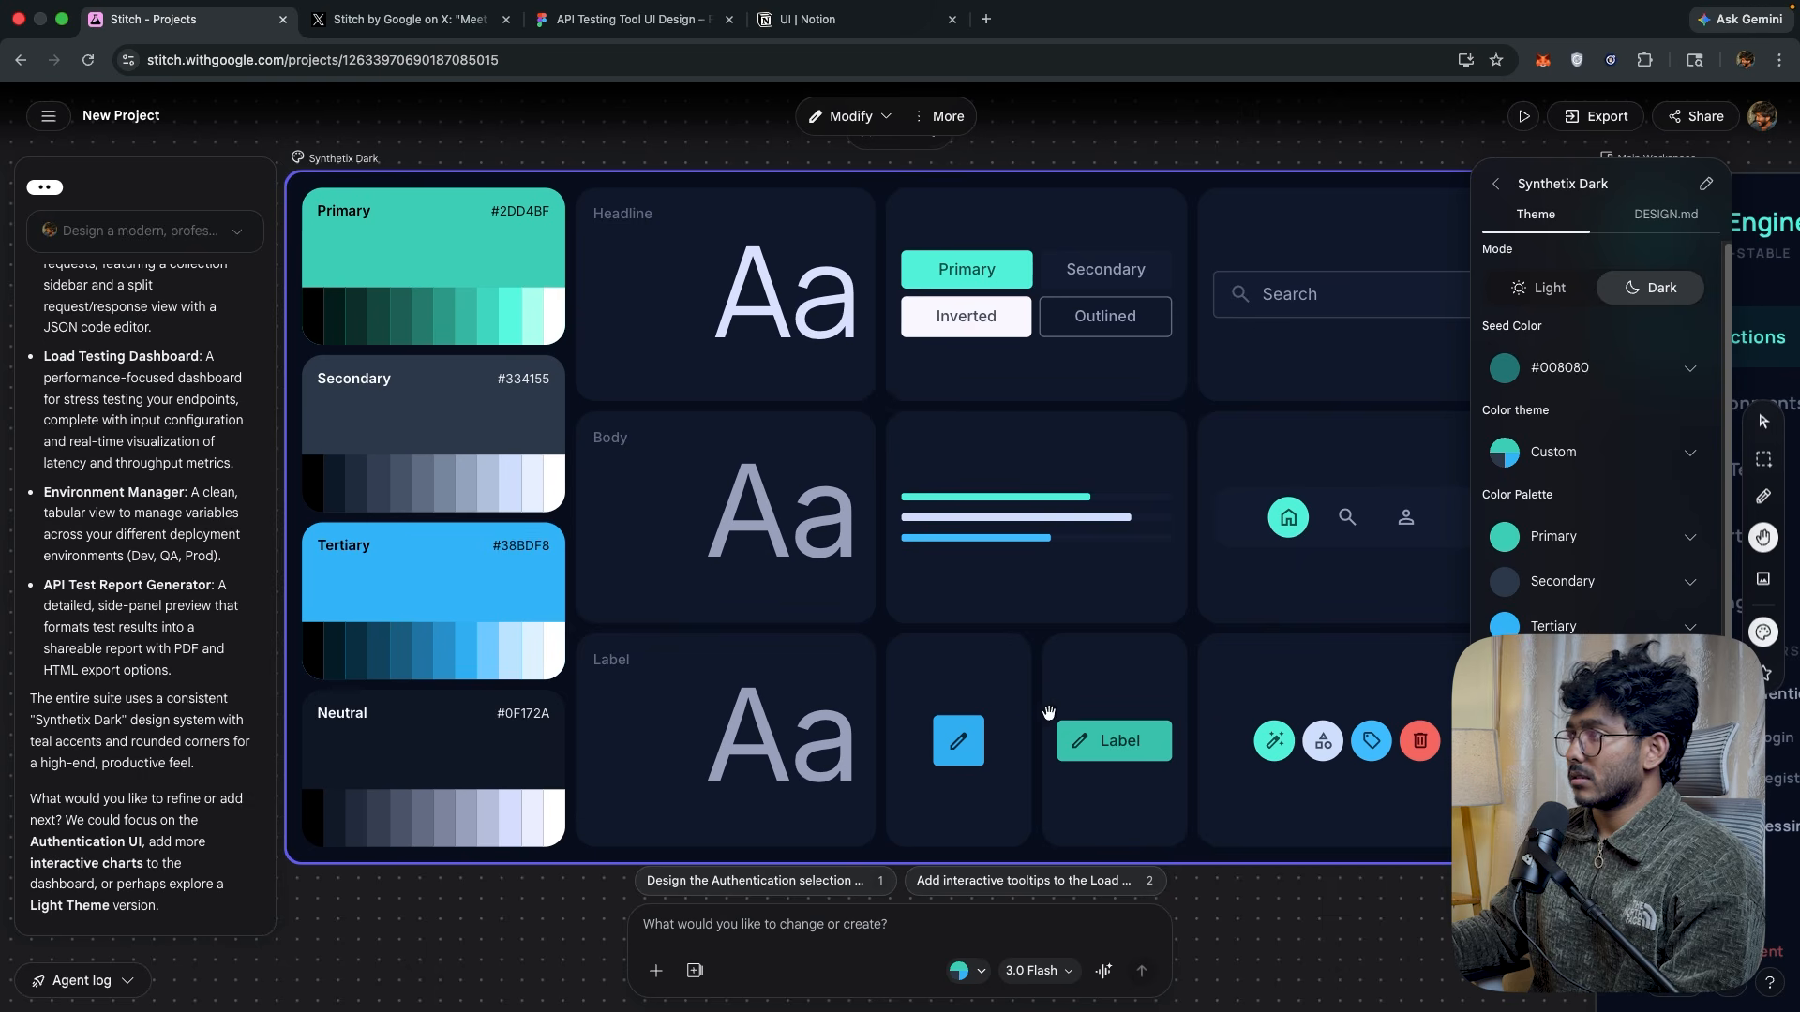
{"action": "scroll", "coordinate": [1603, 422], "scroll_direction": "down", "scroll_amount": 1}
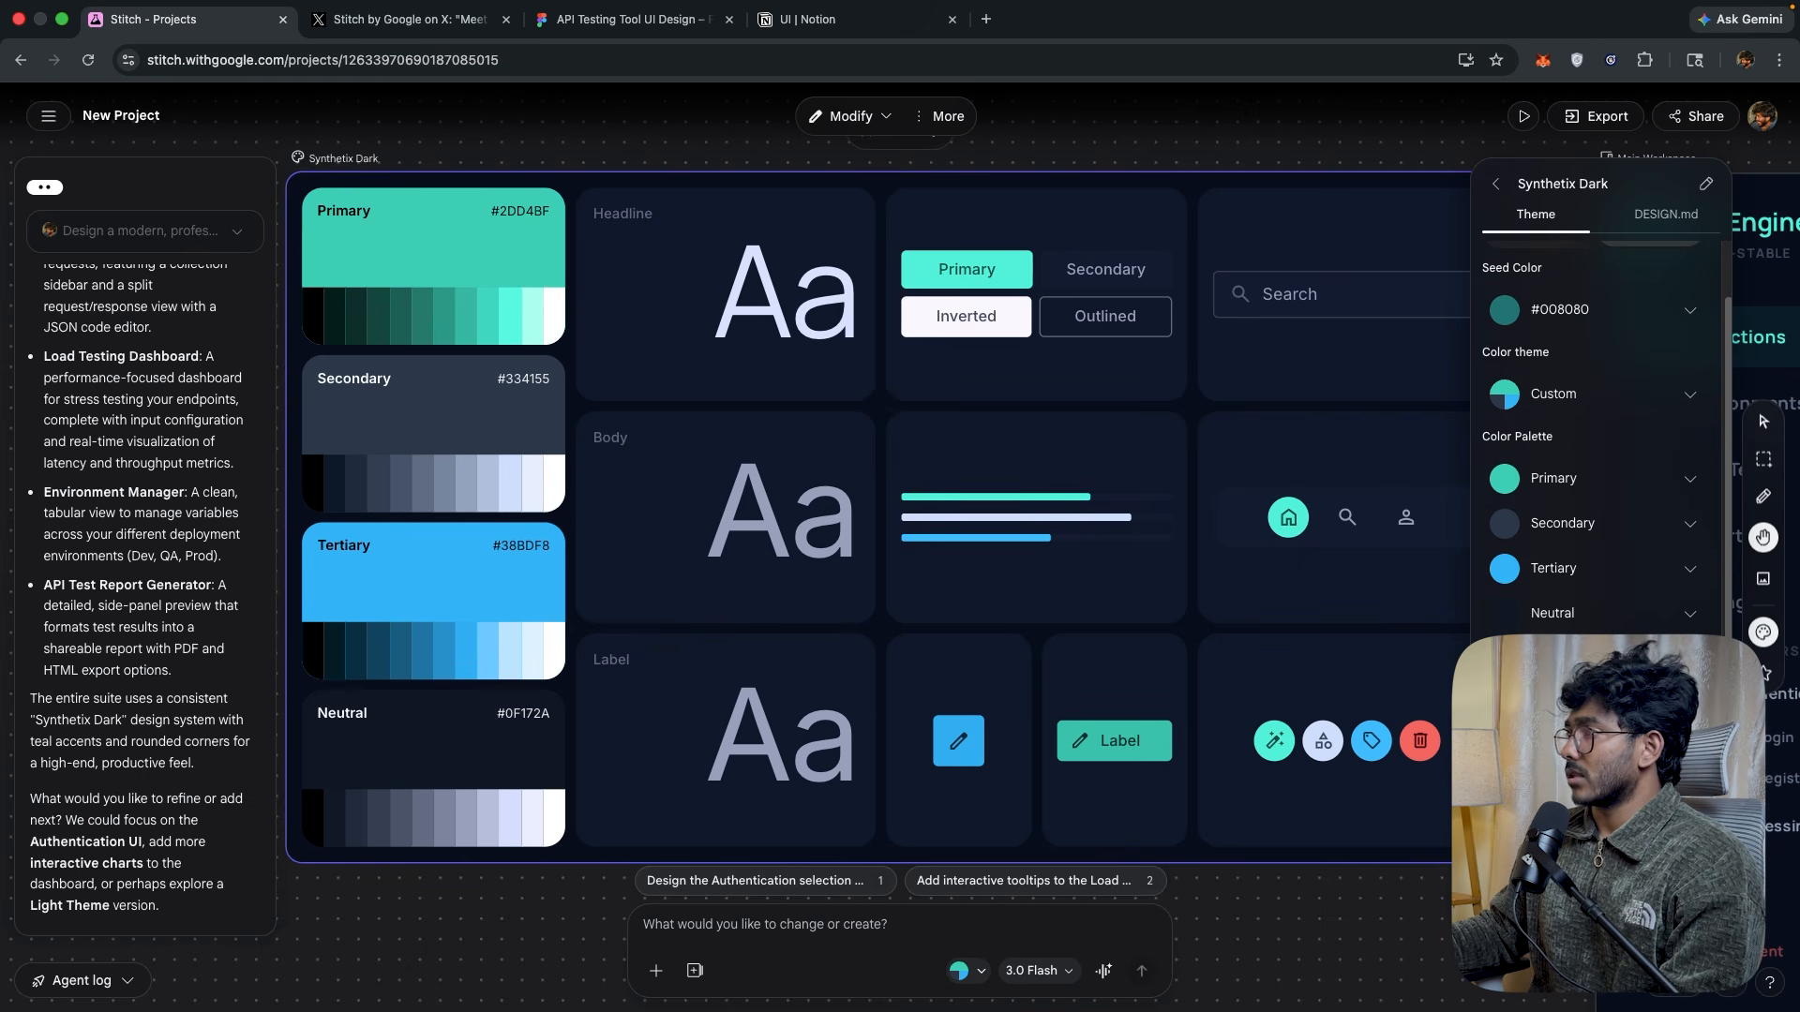
{"action": "scroll", "coordinate": [1603, 422], "scroll_direction": "up", "scroll_amount": 1}
{"action": "left_click", "coordinate": [1593, 368]}
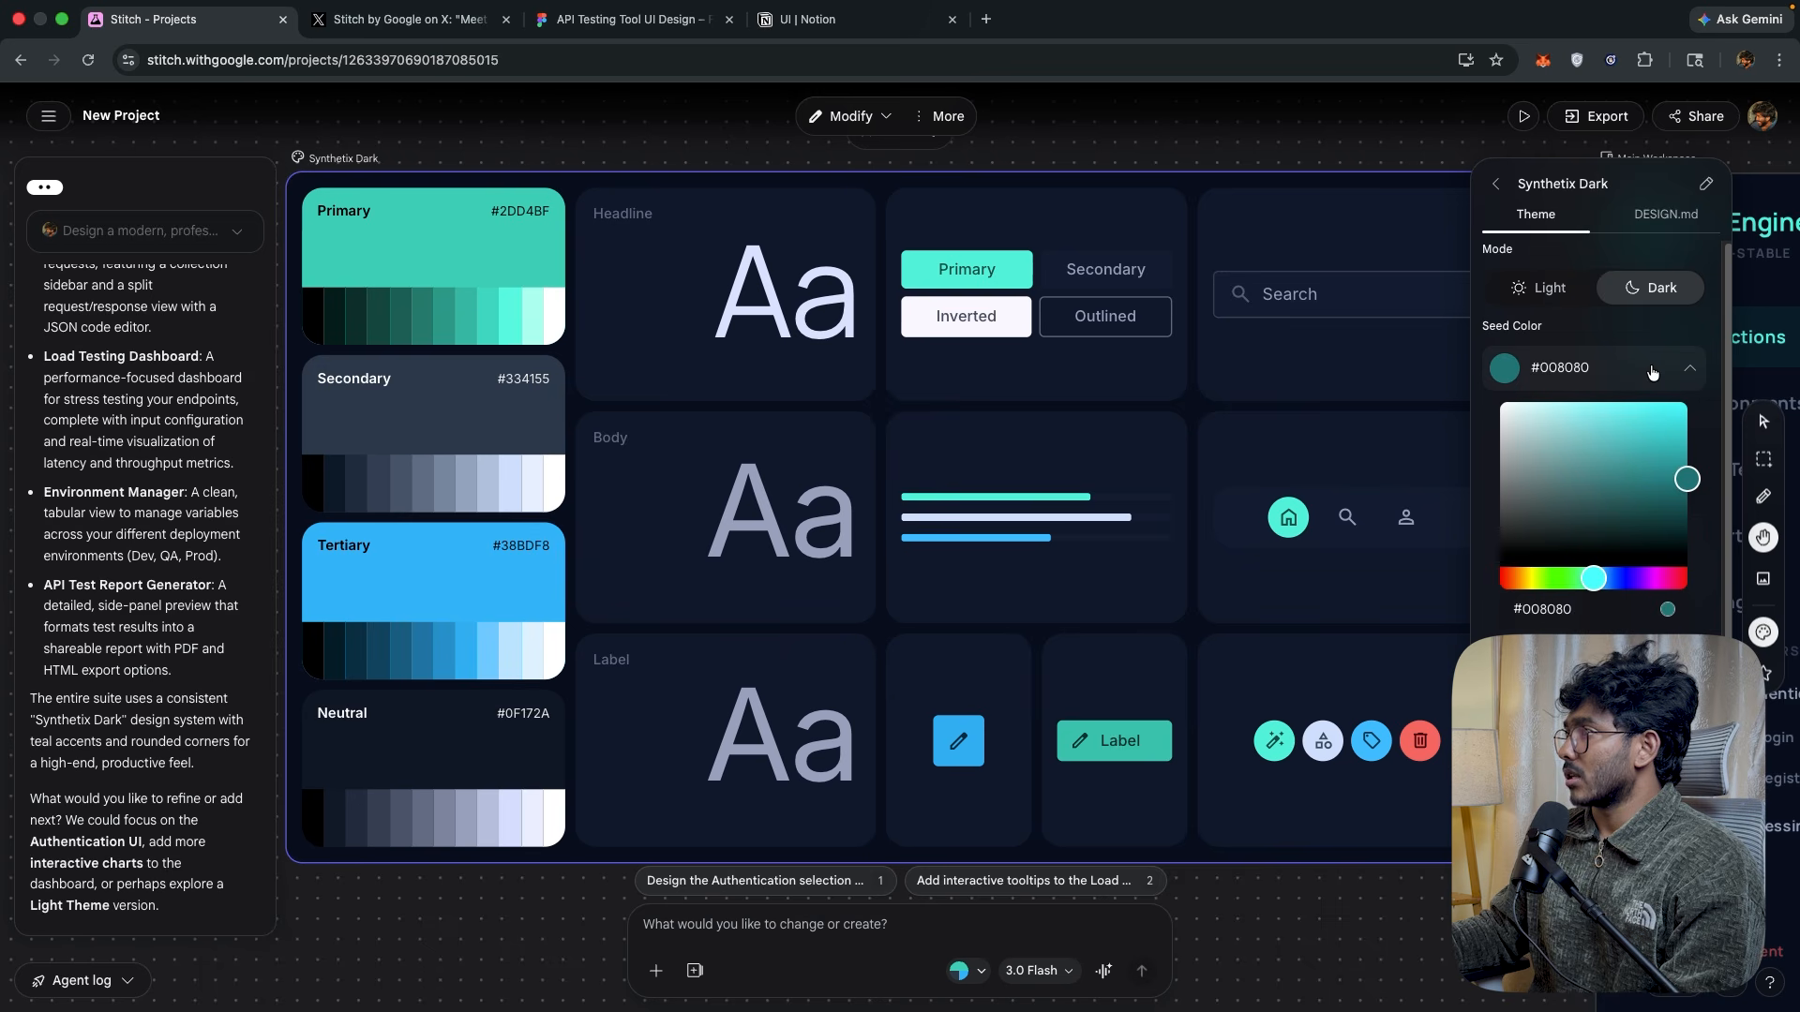
Preview the Synthetix Dark design system in Light mode, restore Dark mode and close its theme settings.
{"action": "left_click", "coordinate": [1567, 299]}
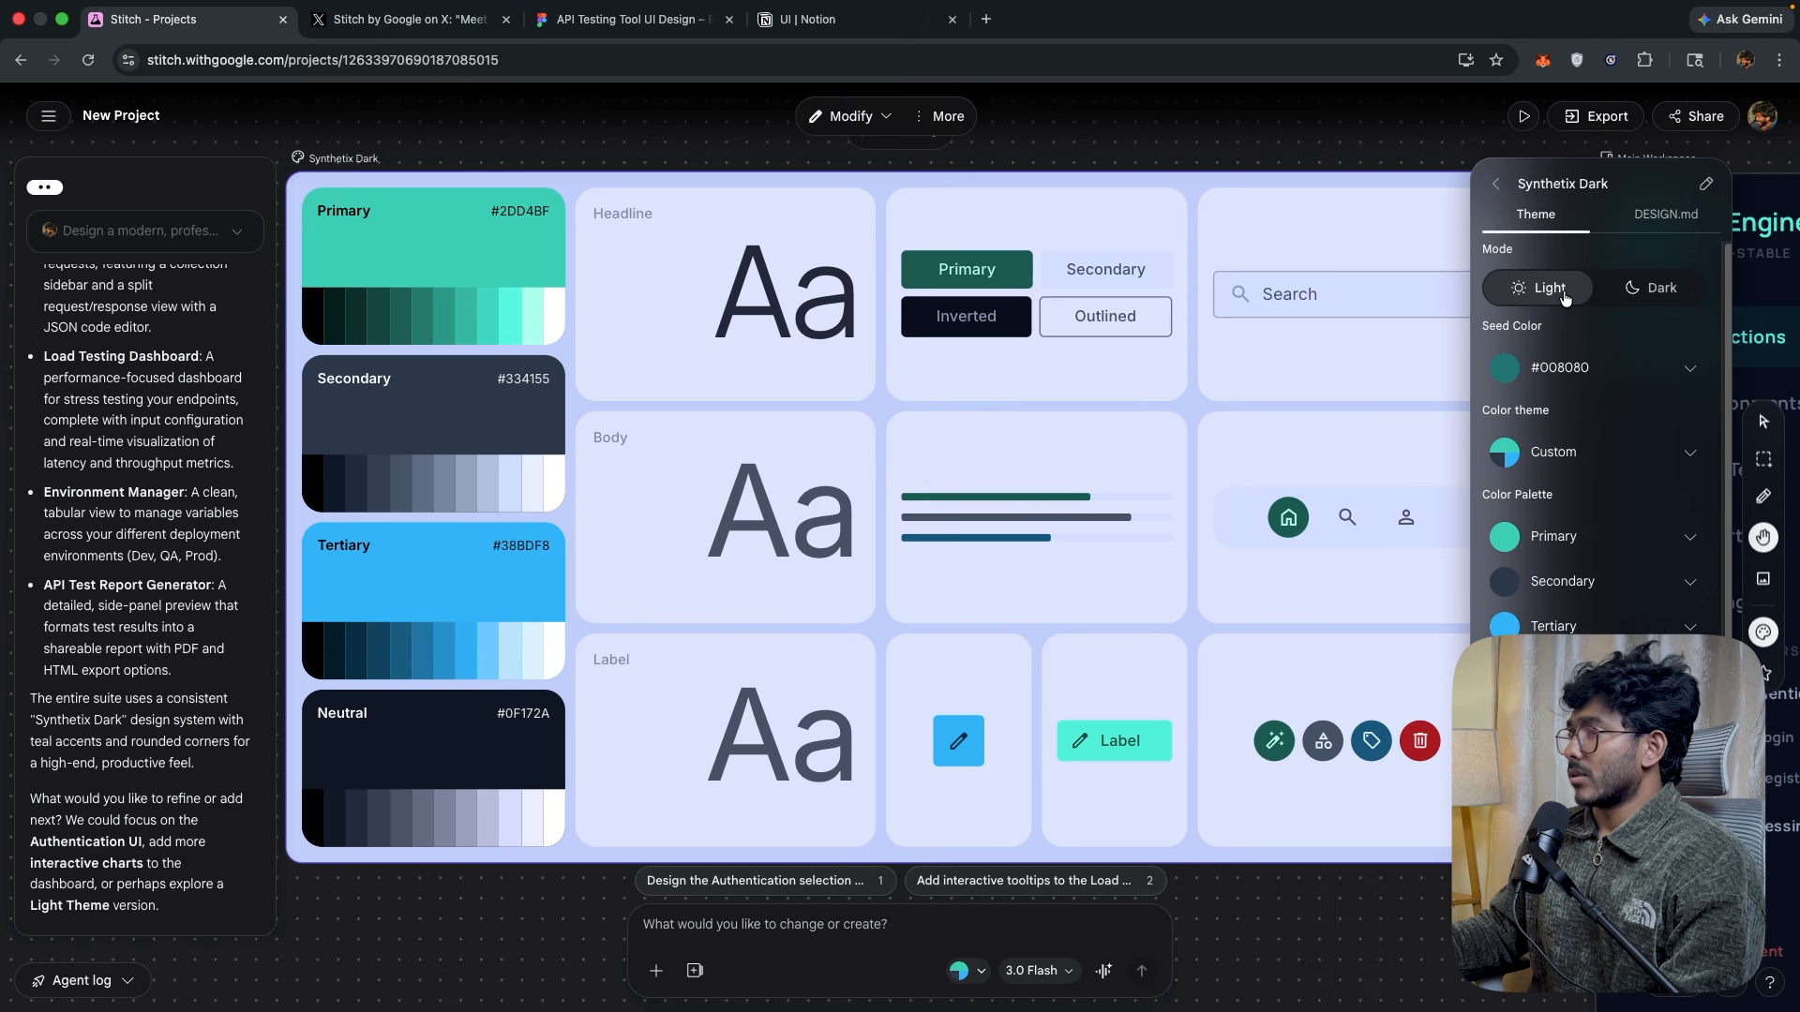
{"action": "left_click", "coordinate": [1655, 293]}
{"action": "left_click", "coordinate": [1497, 175]}
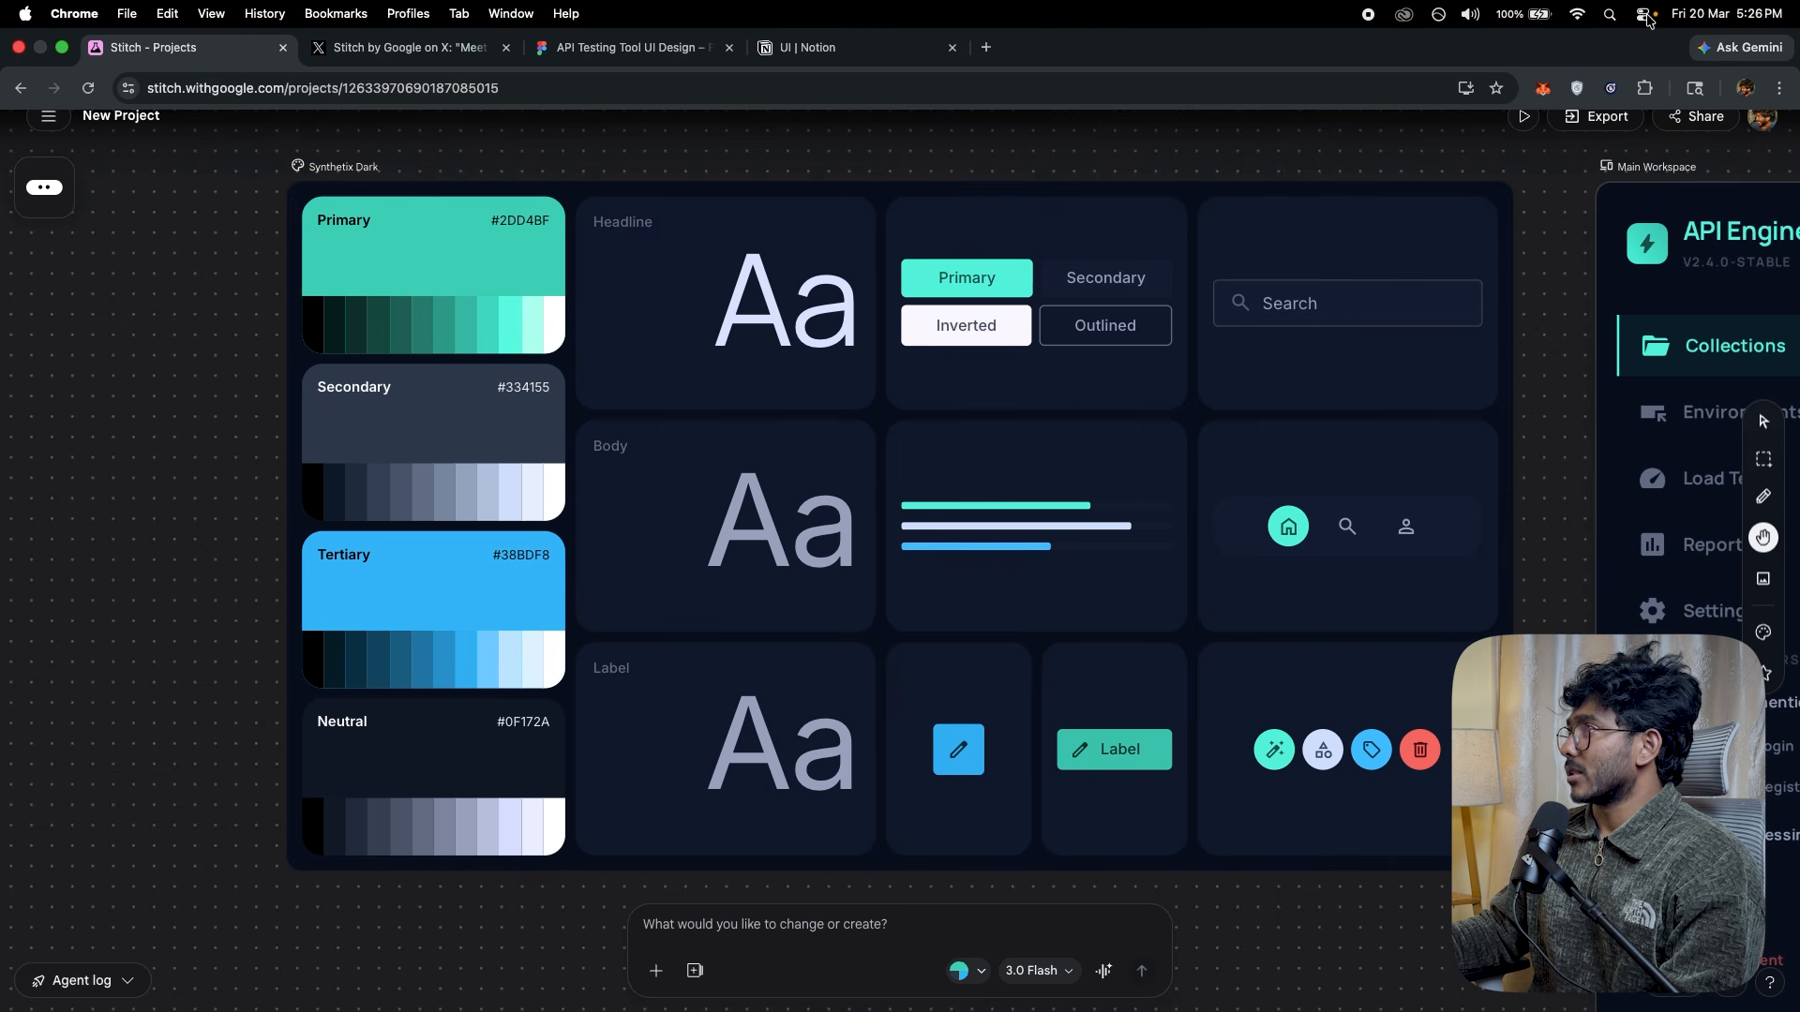
Start a live voice session, set the assistant's voice to Fenrir and end the session.
{"action": "left_click", "coordinate": [1645, 15]}
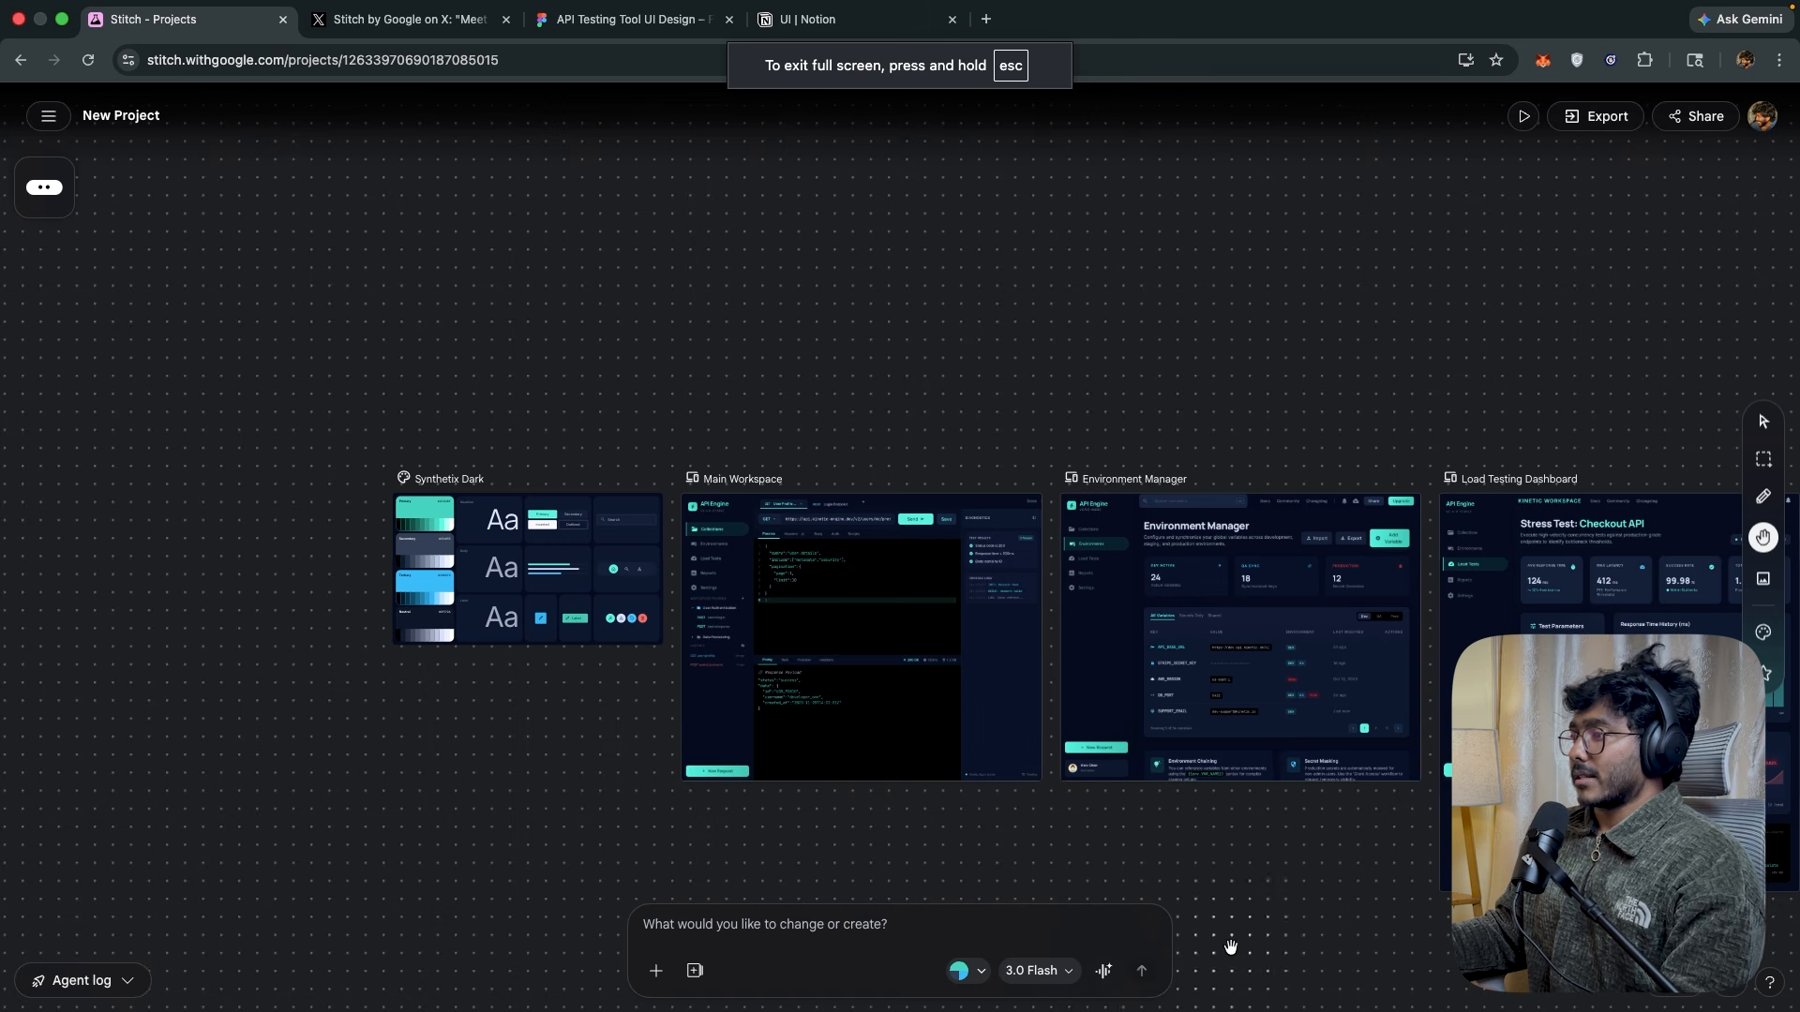
{"action": "left_click", "coordinate": [1110, 975]}
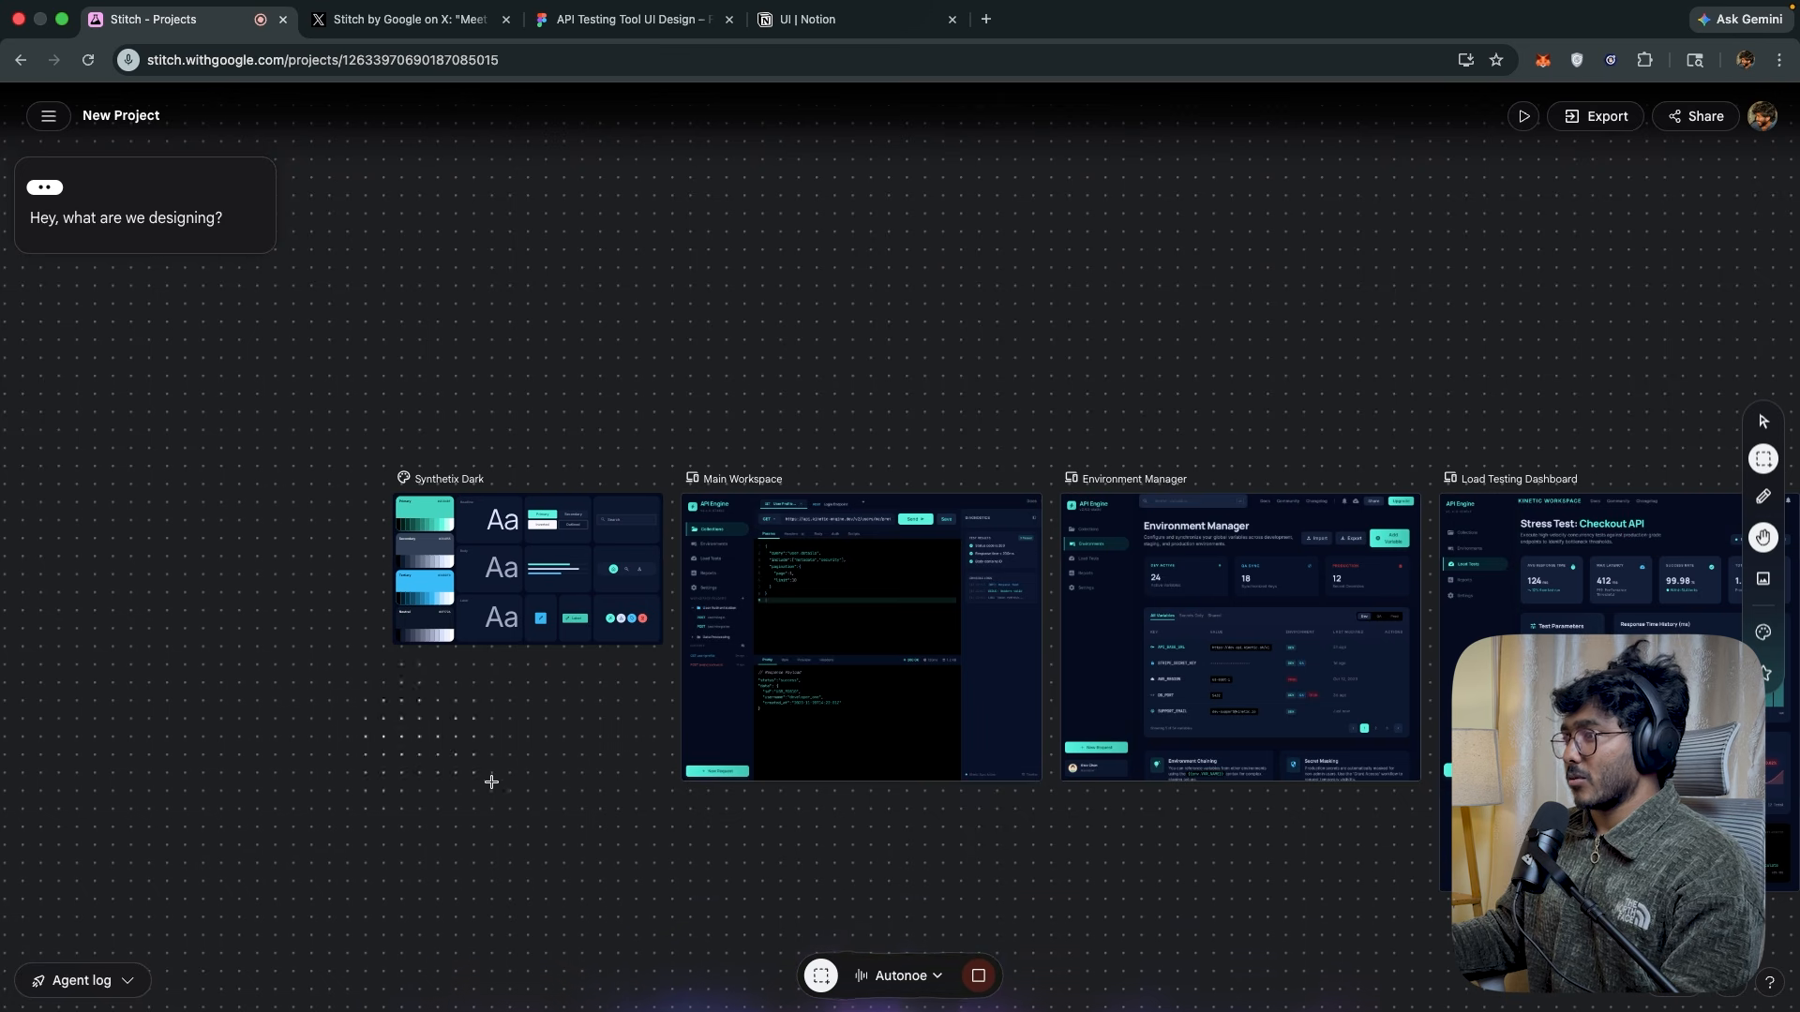
{"action": "left_click", "coordinate": [907, 973]}
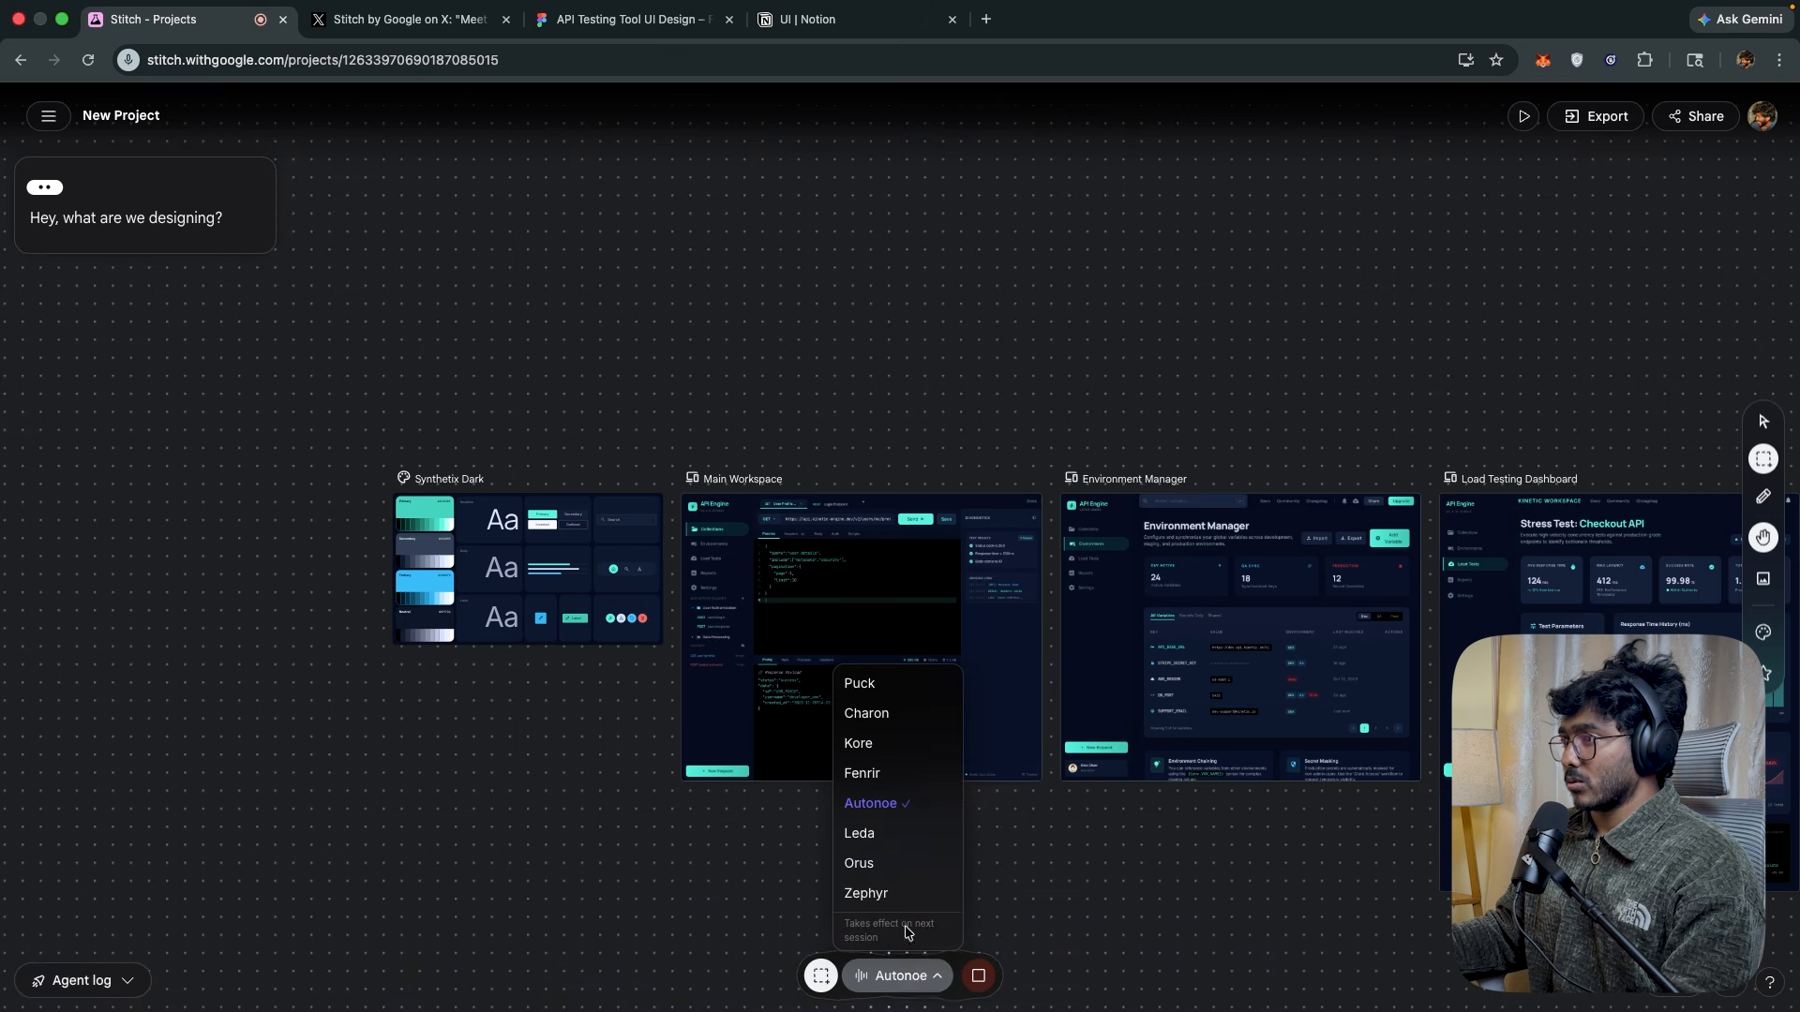
{"action": "left_click", "coordinate": [867, 774]}
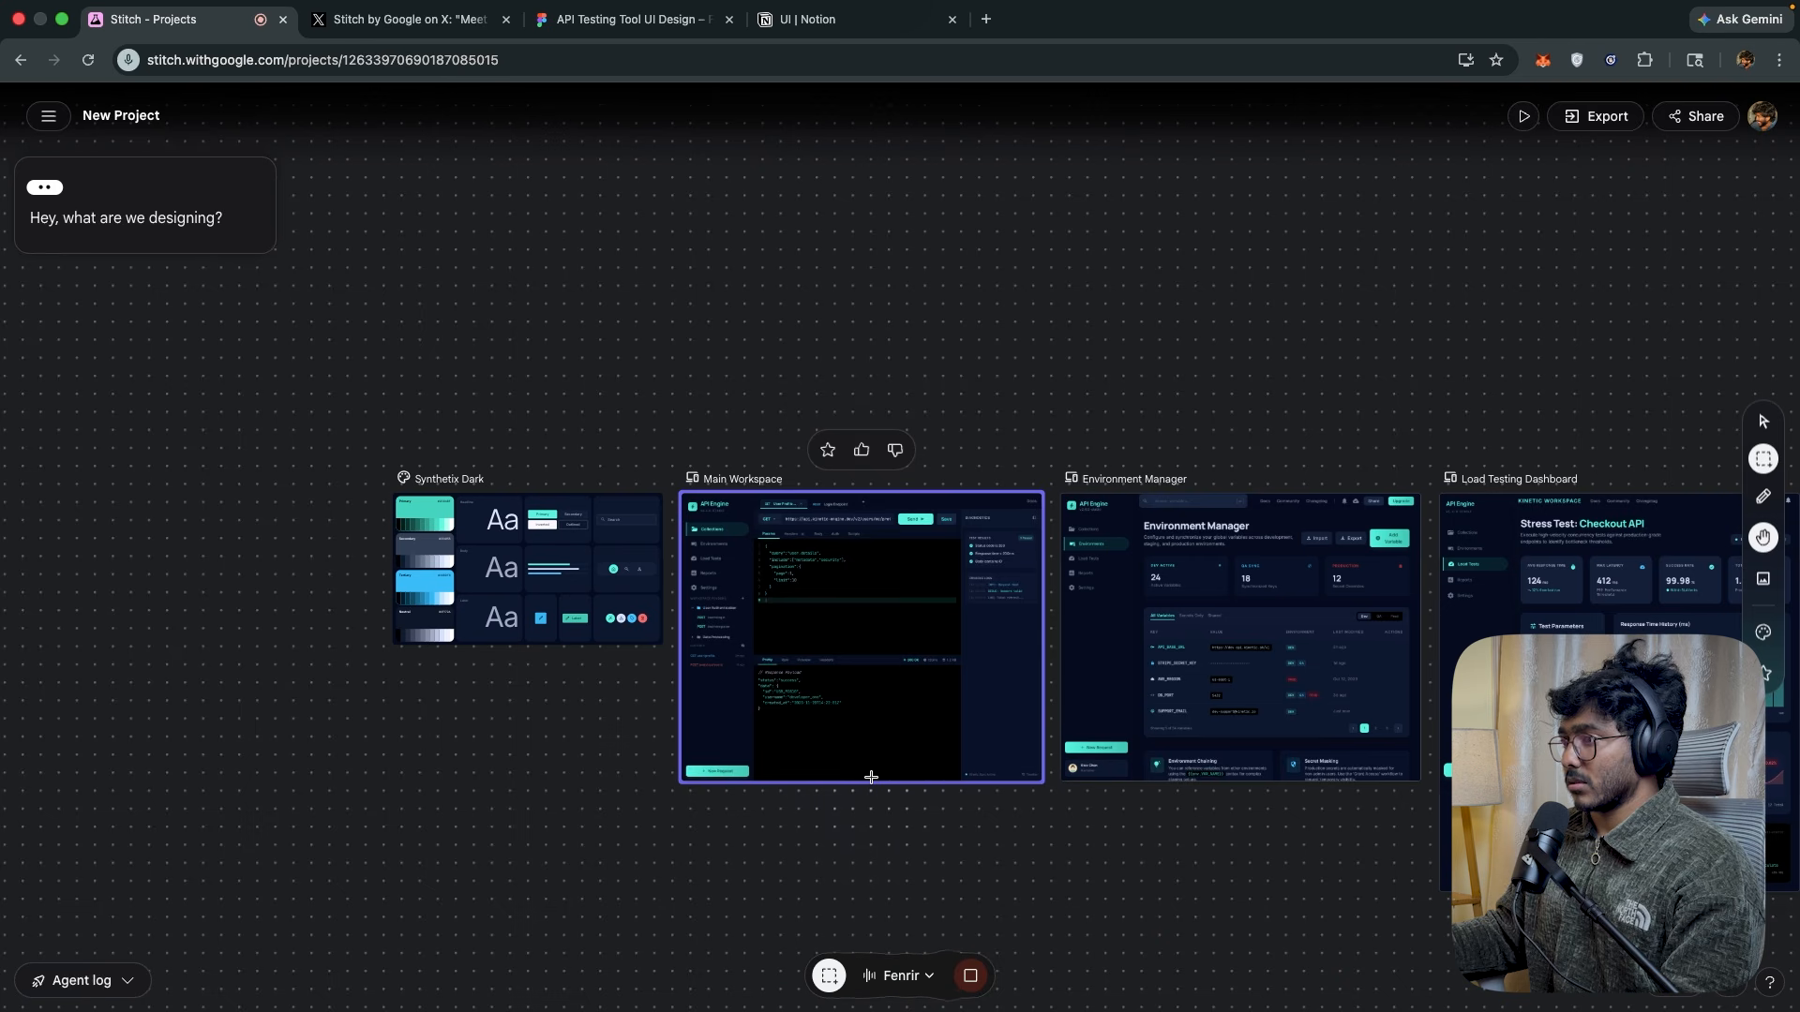
{"action": "left_click", "coordinate": [926, 978]}
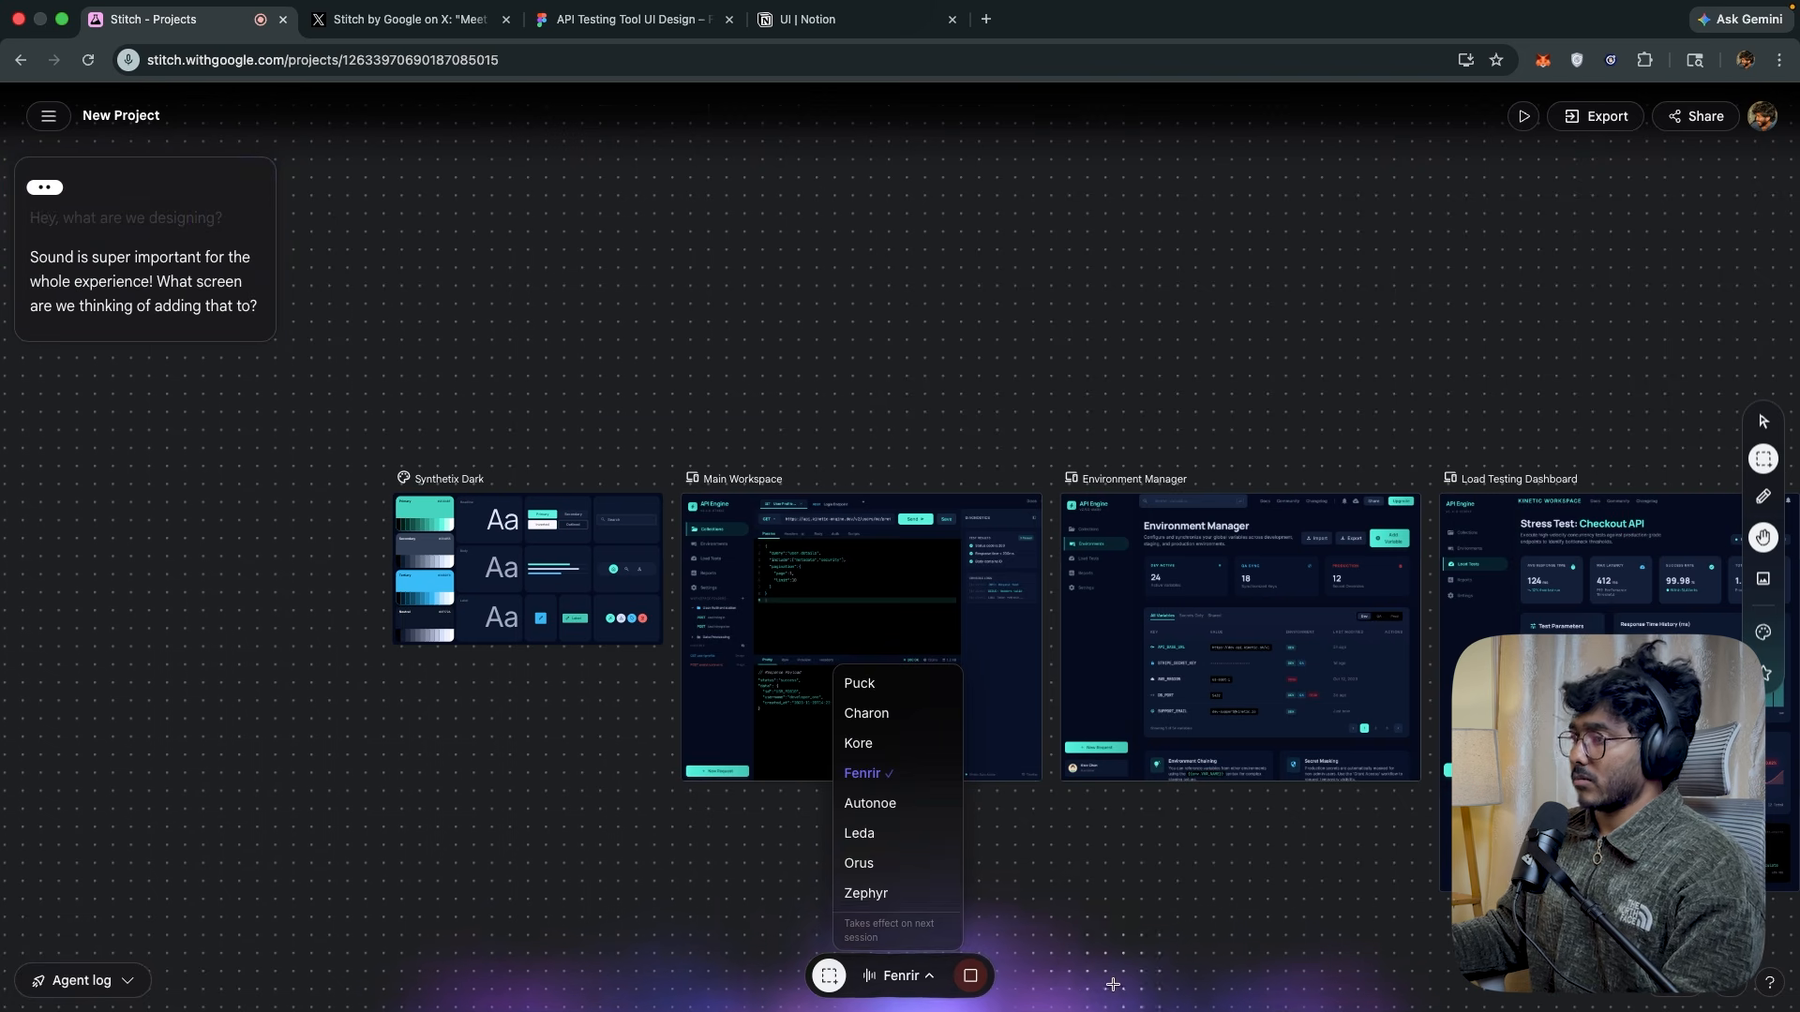
{"action": "left_click", "coordinate": [973, 977]}
Use a new voice session to adapt the Main Workspace, Environment Manager, Load Testing Dashboard and API Test Report Generator screens to a modern desktop experience.
{"action": "mouse_move", "coordinate": [1042, 1009]}
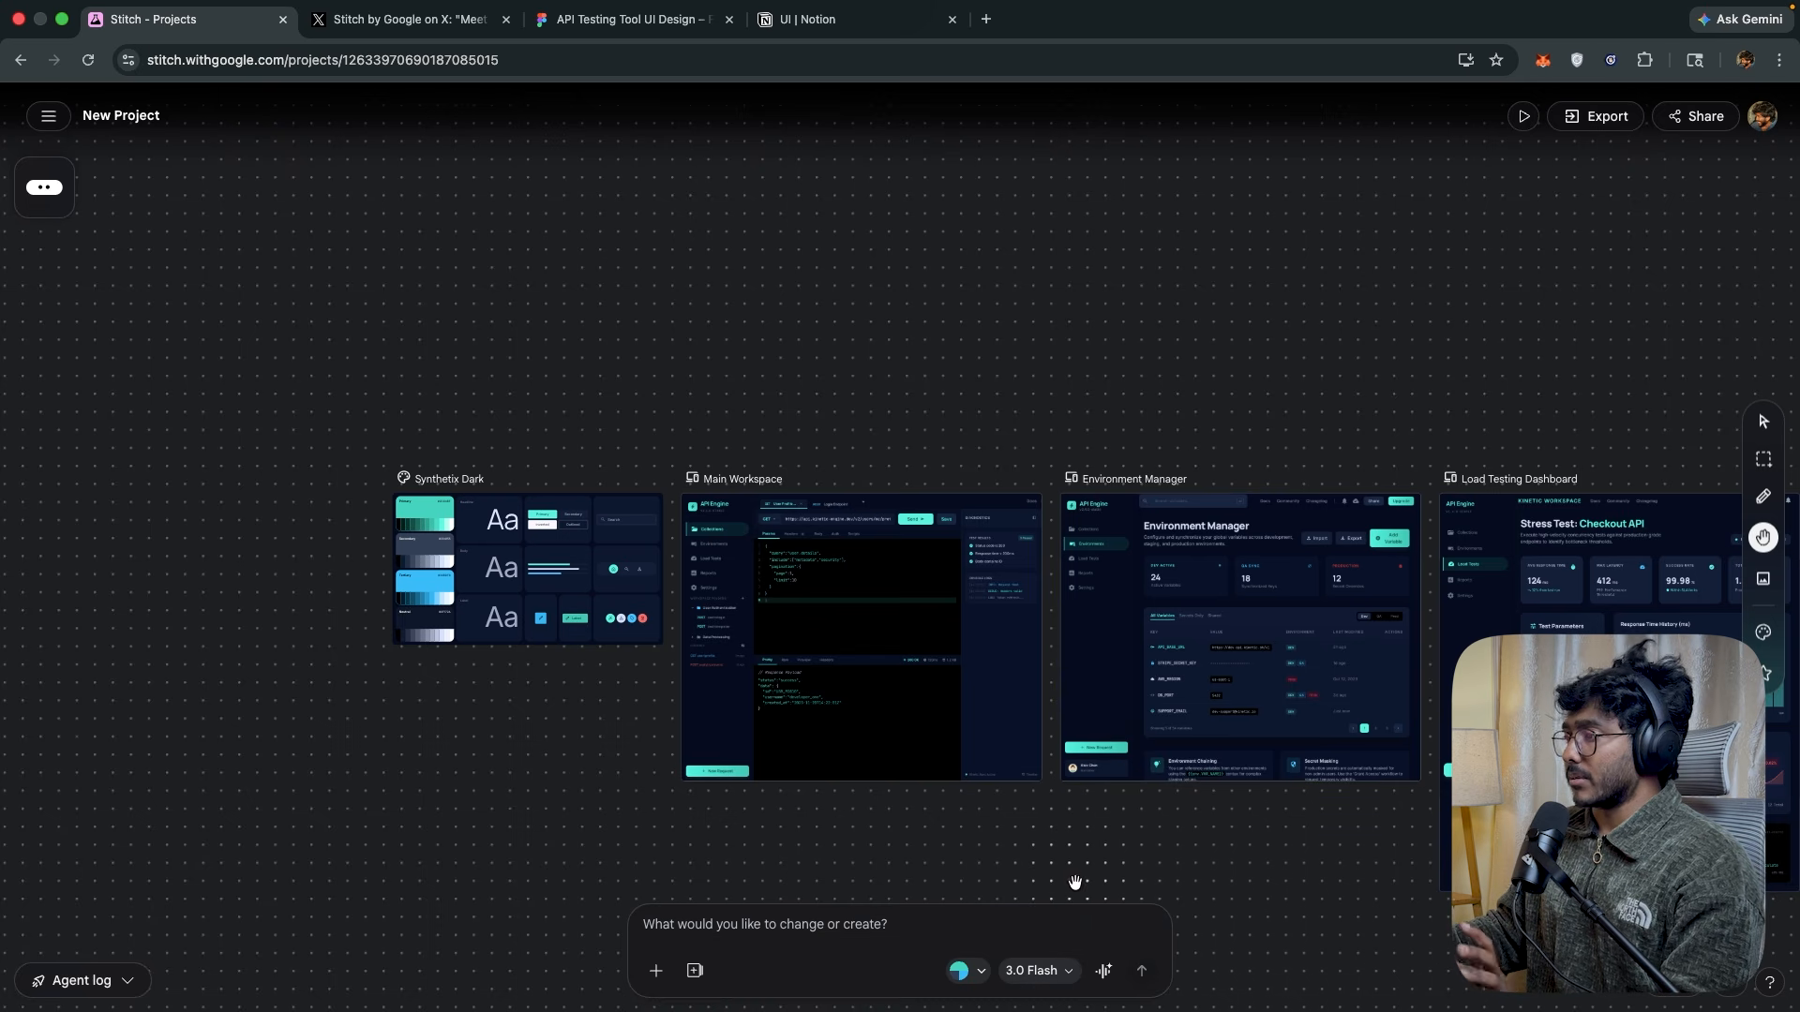
{"action": "left_click", "coordinate": [1103, 972]}
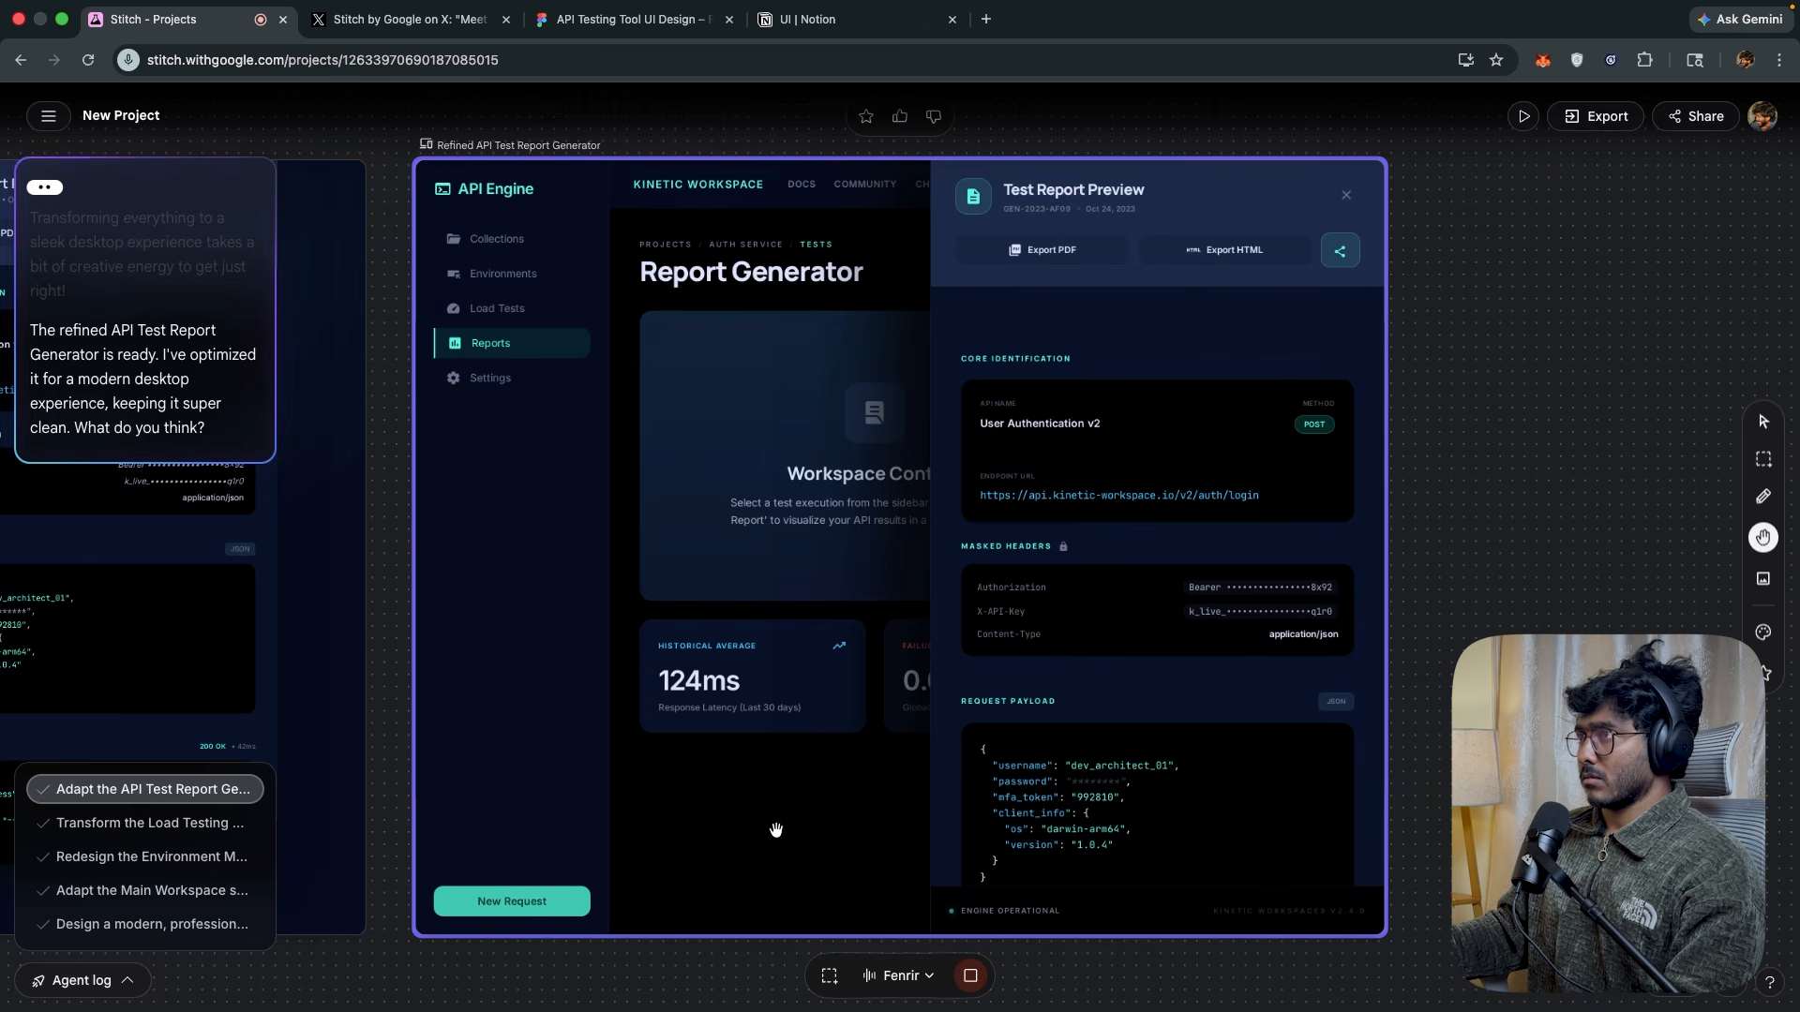
{"action": "left_click", "coordinate": [970, 976]}
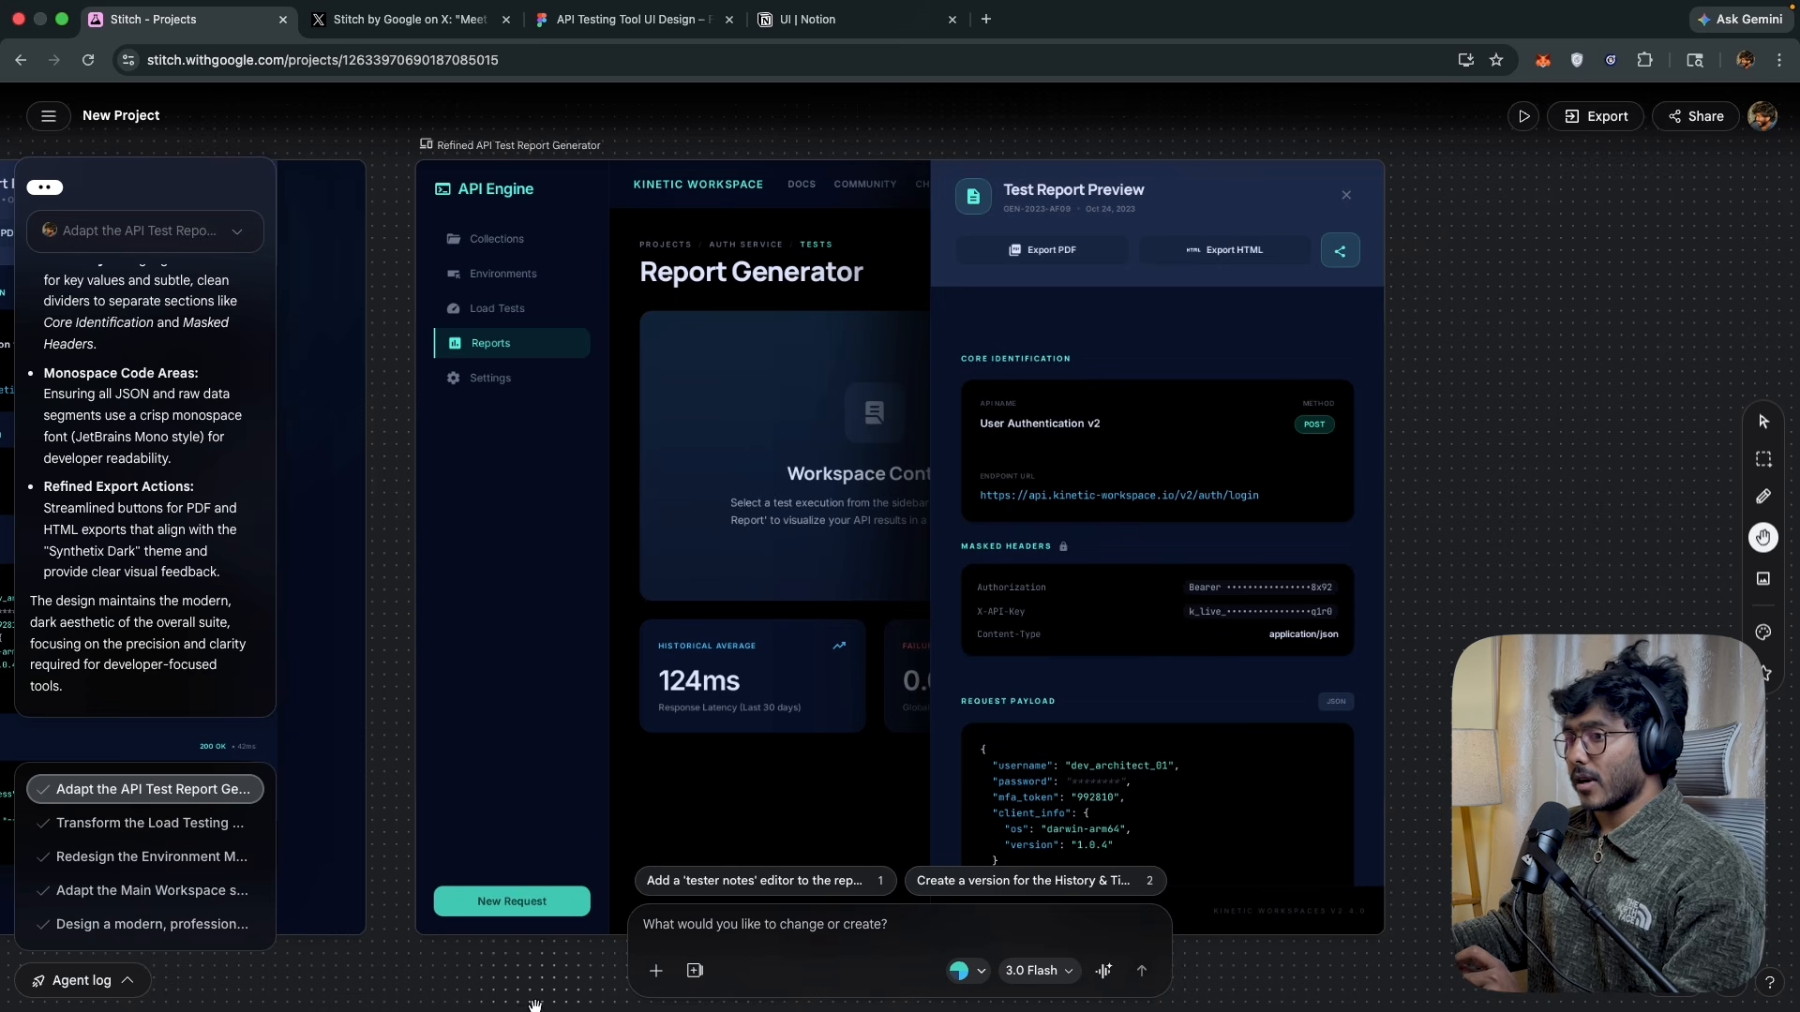
Compare the refined desktop versions of the Report Generator and Load Testing Dashboard with their original screens.
{"action": "left_click_drag", "start_coordinate": [518, 996], "coordinate": [1797, 959]}
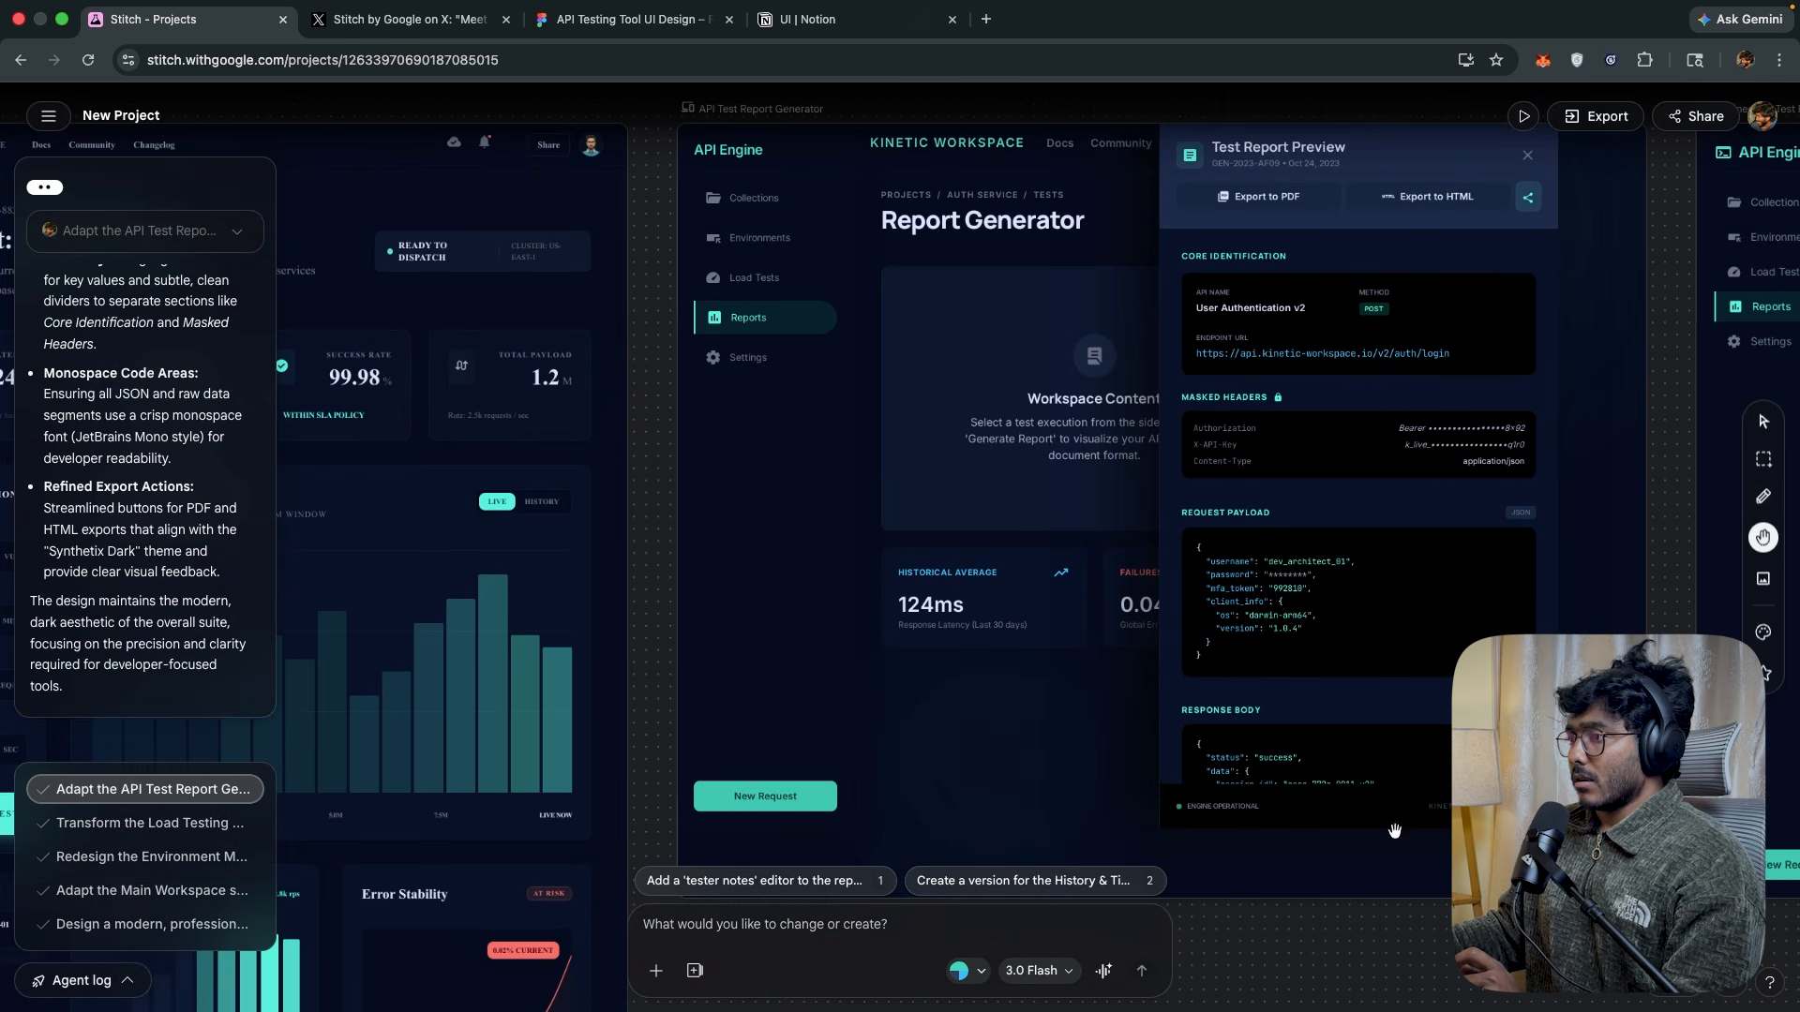
{"action": "left_click_drag", "start_coordinate": [1409, 940], "coordinate": [1410, 615]}
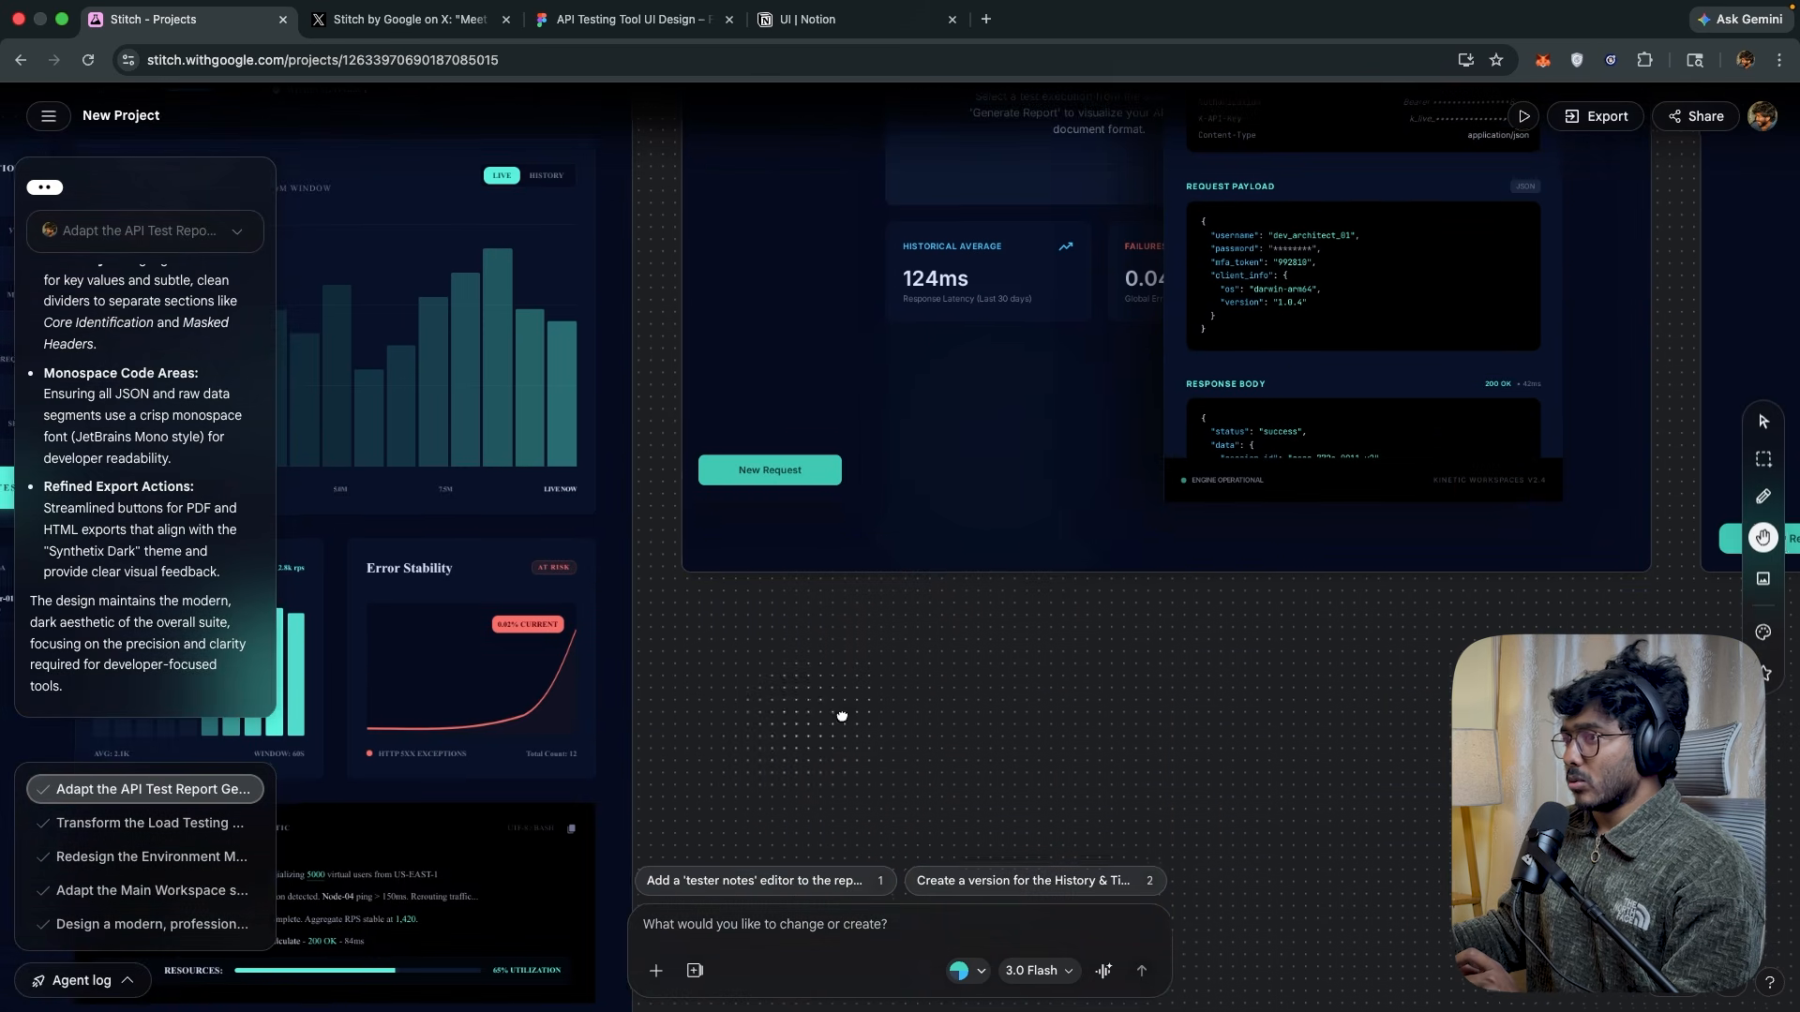
{"action": "left_click_drag", "start_coordinate": [843, 715], "coordinate": [1795, 687]}
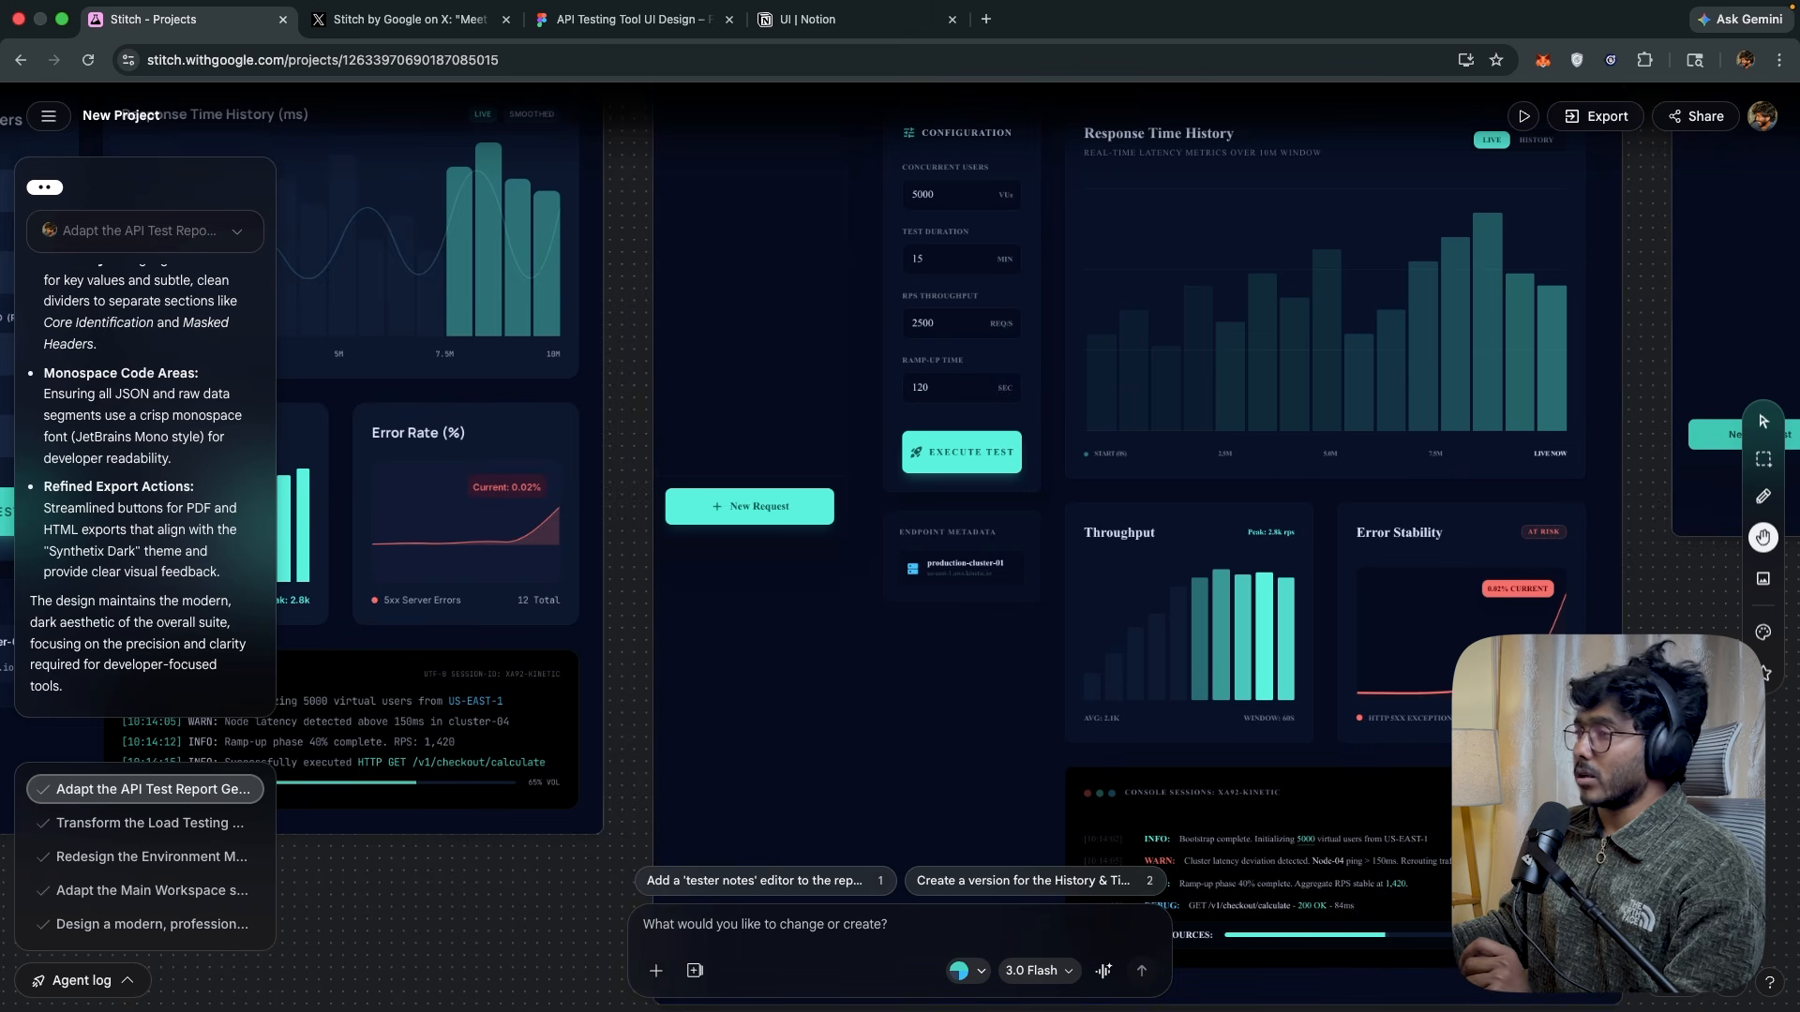
{"action": "scroll", "coordinate": [1279, 735], "scroll_direction": "right", "scroll_amount": 10}
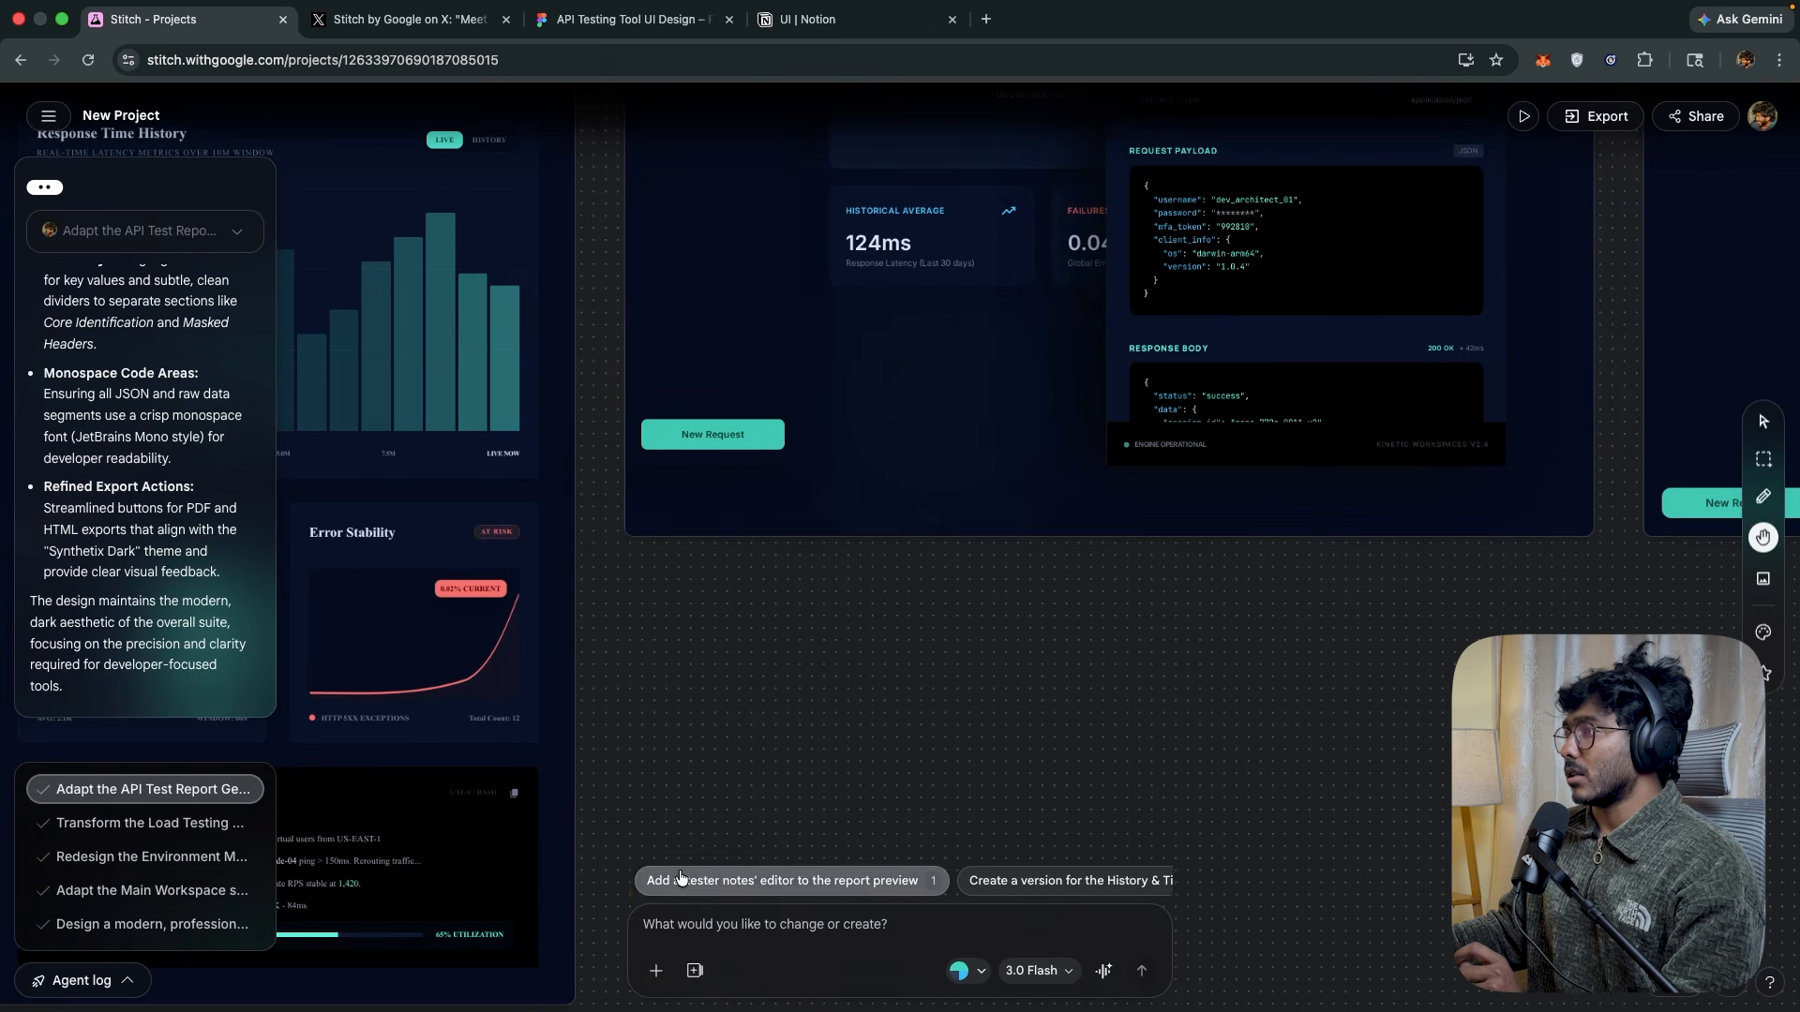
{"action": "scroll", "coordinate": [1013, 804], "scroll_direction": "right", "scroll_amount": 5}
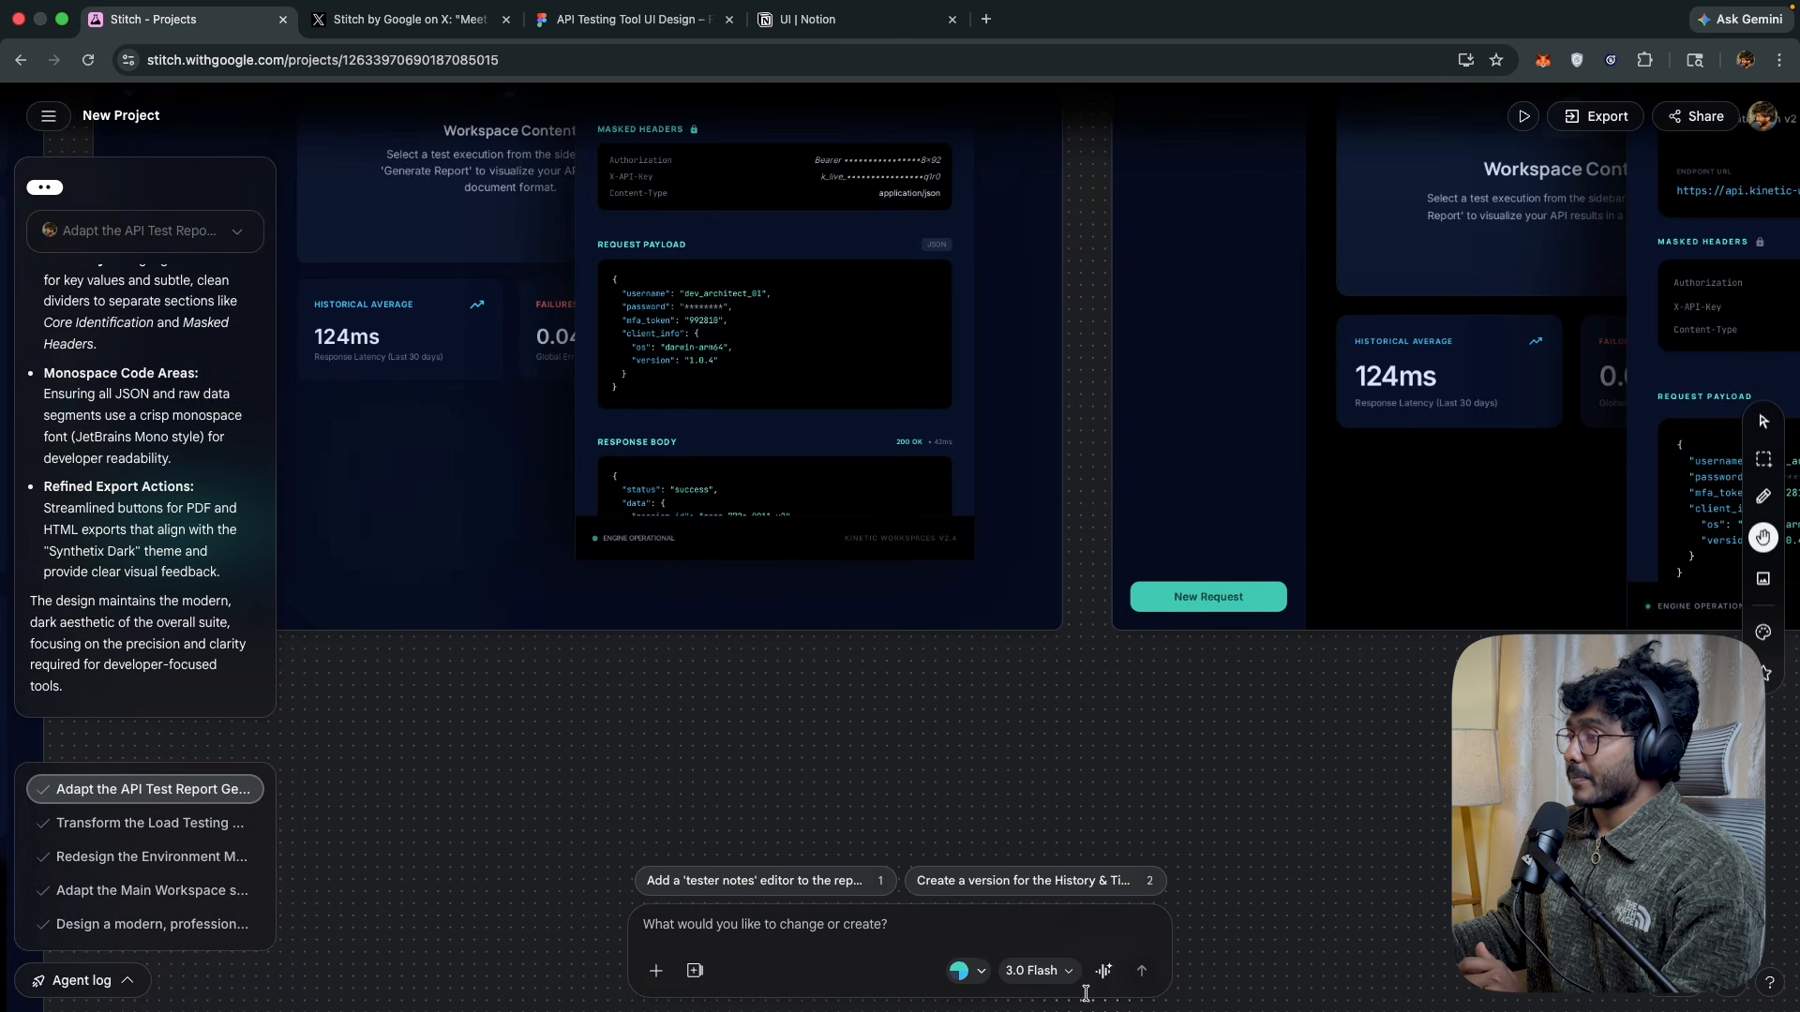
Try to create light mode variations for all the screens through a voice session with the Leda voice.
{"action": "left_click", "coordinate": [1104, 972]}
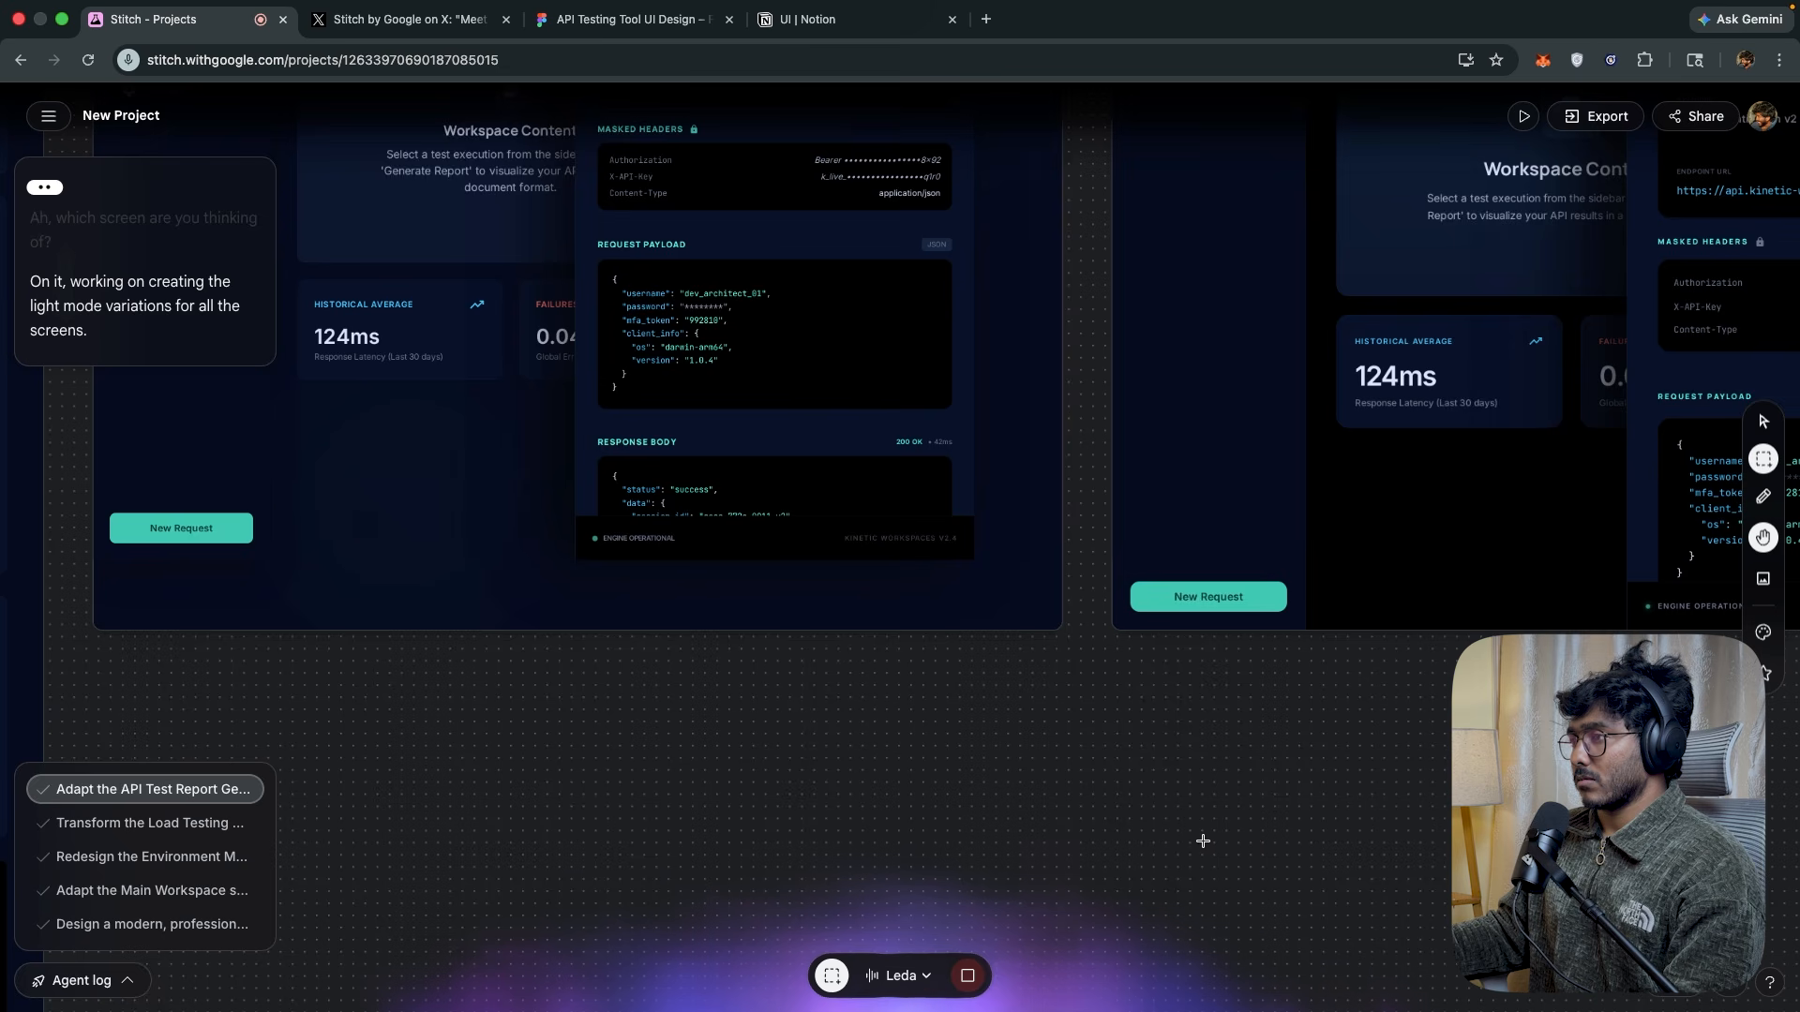
{"action": "scroll", "coordinate": [1203, 841], "scroll_direction": "down", "scroll_amount": 1}
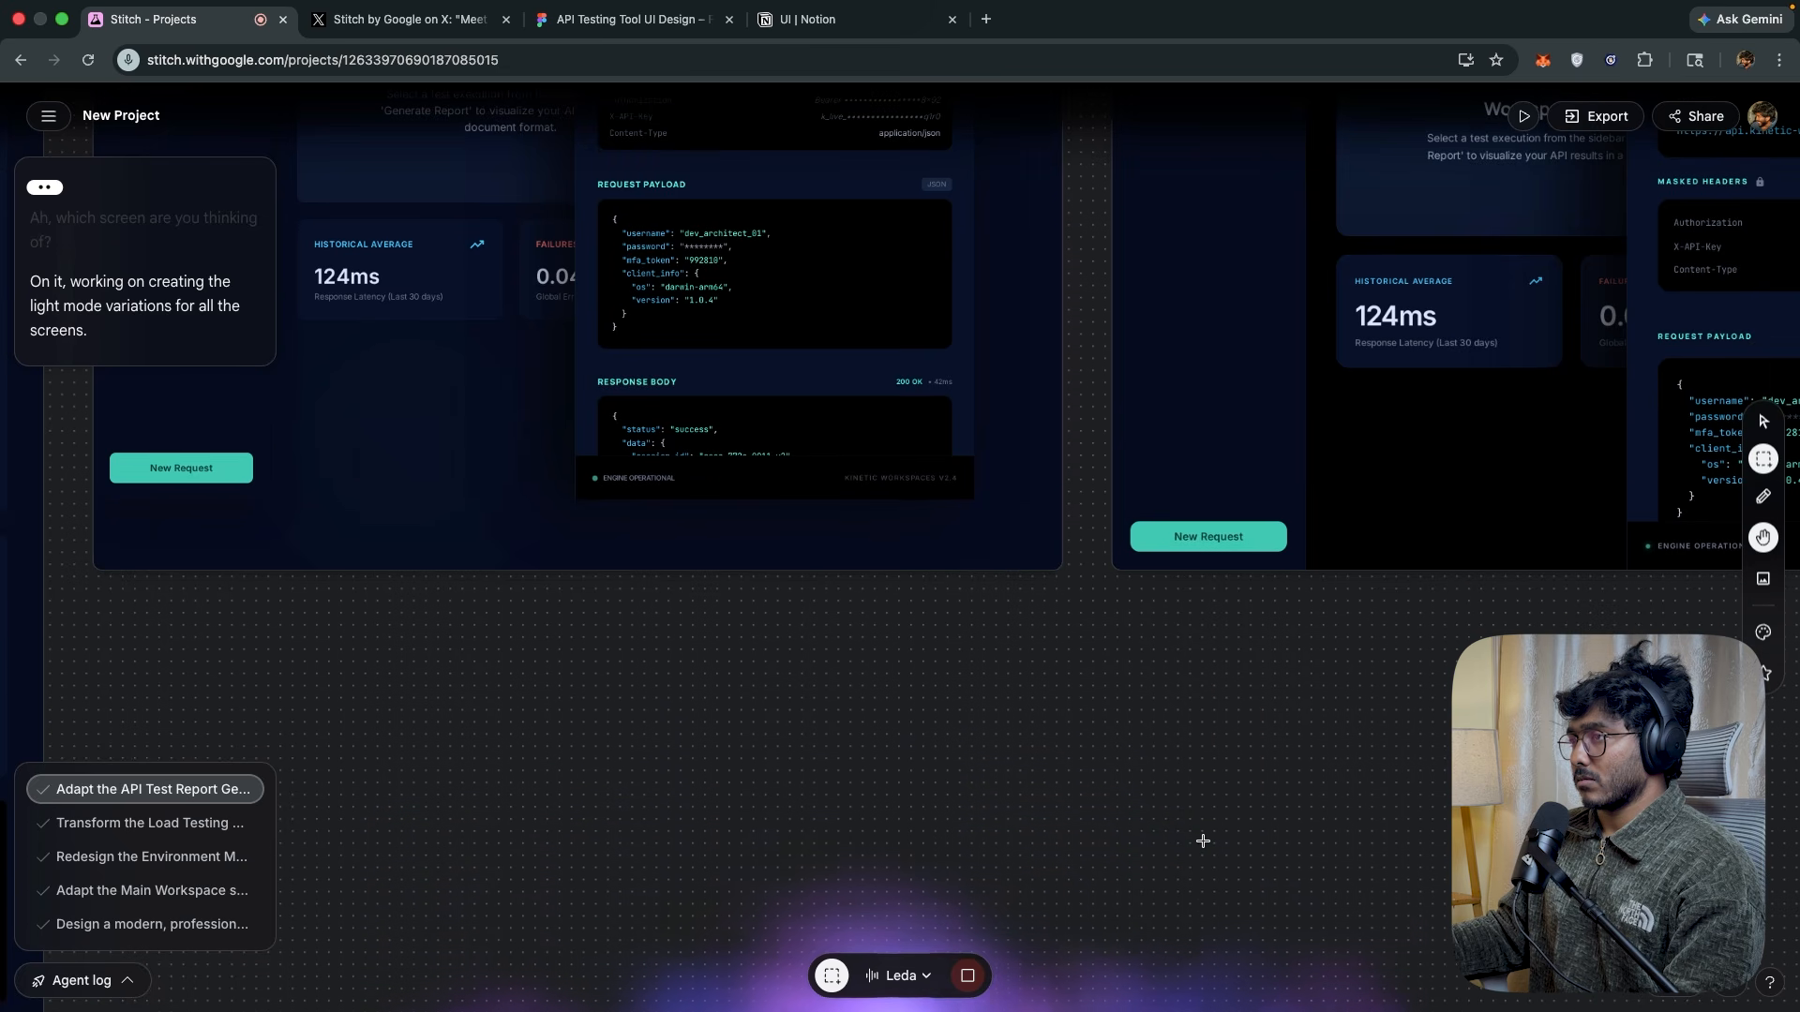
{"action": "scroll", "coordinate": [1203, 840], "scroll_direction": "up", "scroll_amount": 3}
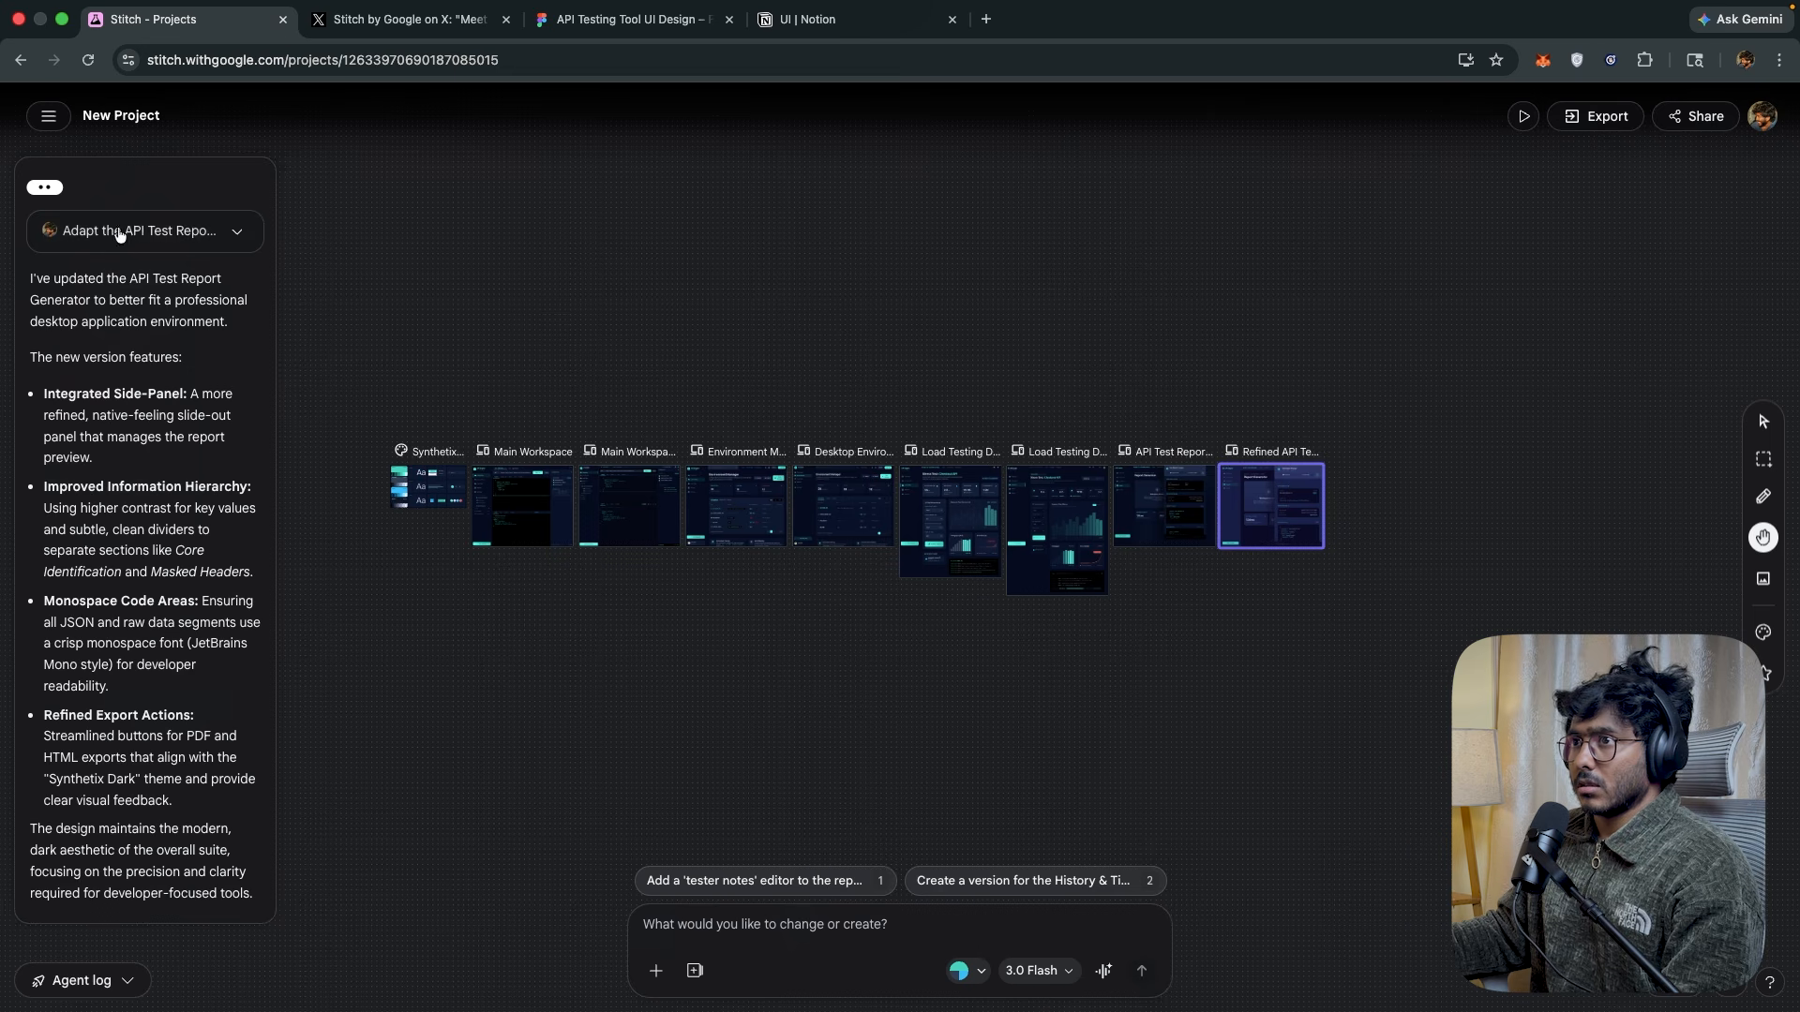
Submit the written prompt "create a light version for all the screens" with the 3.0 Flash model.
{"action": "mouse_move", "coordinate": [1286, 513]}
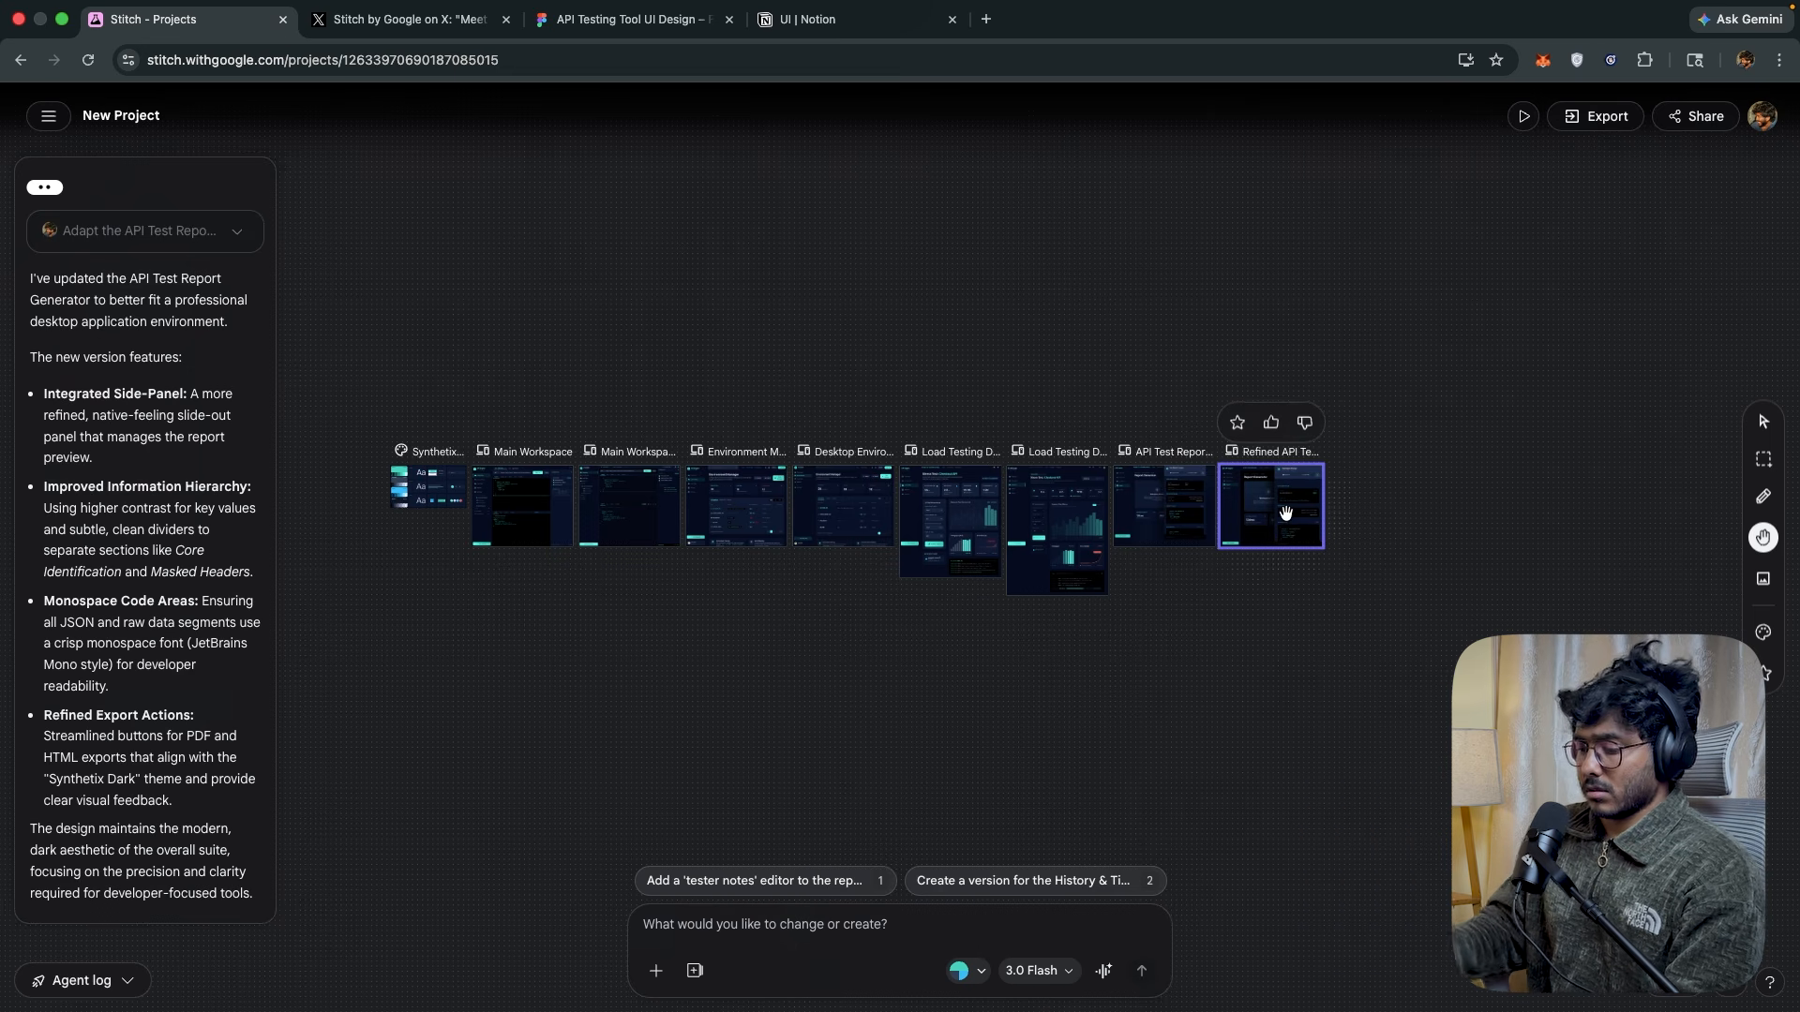
{"action": "type", "text": "ccre"}
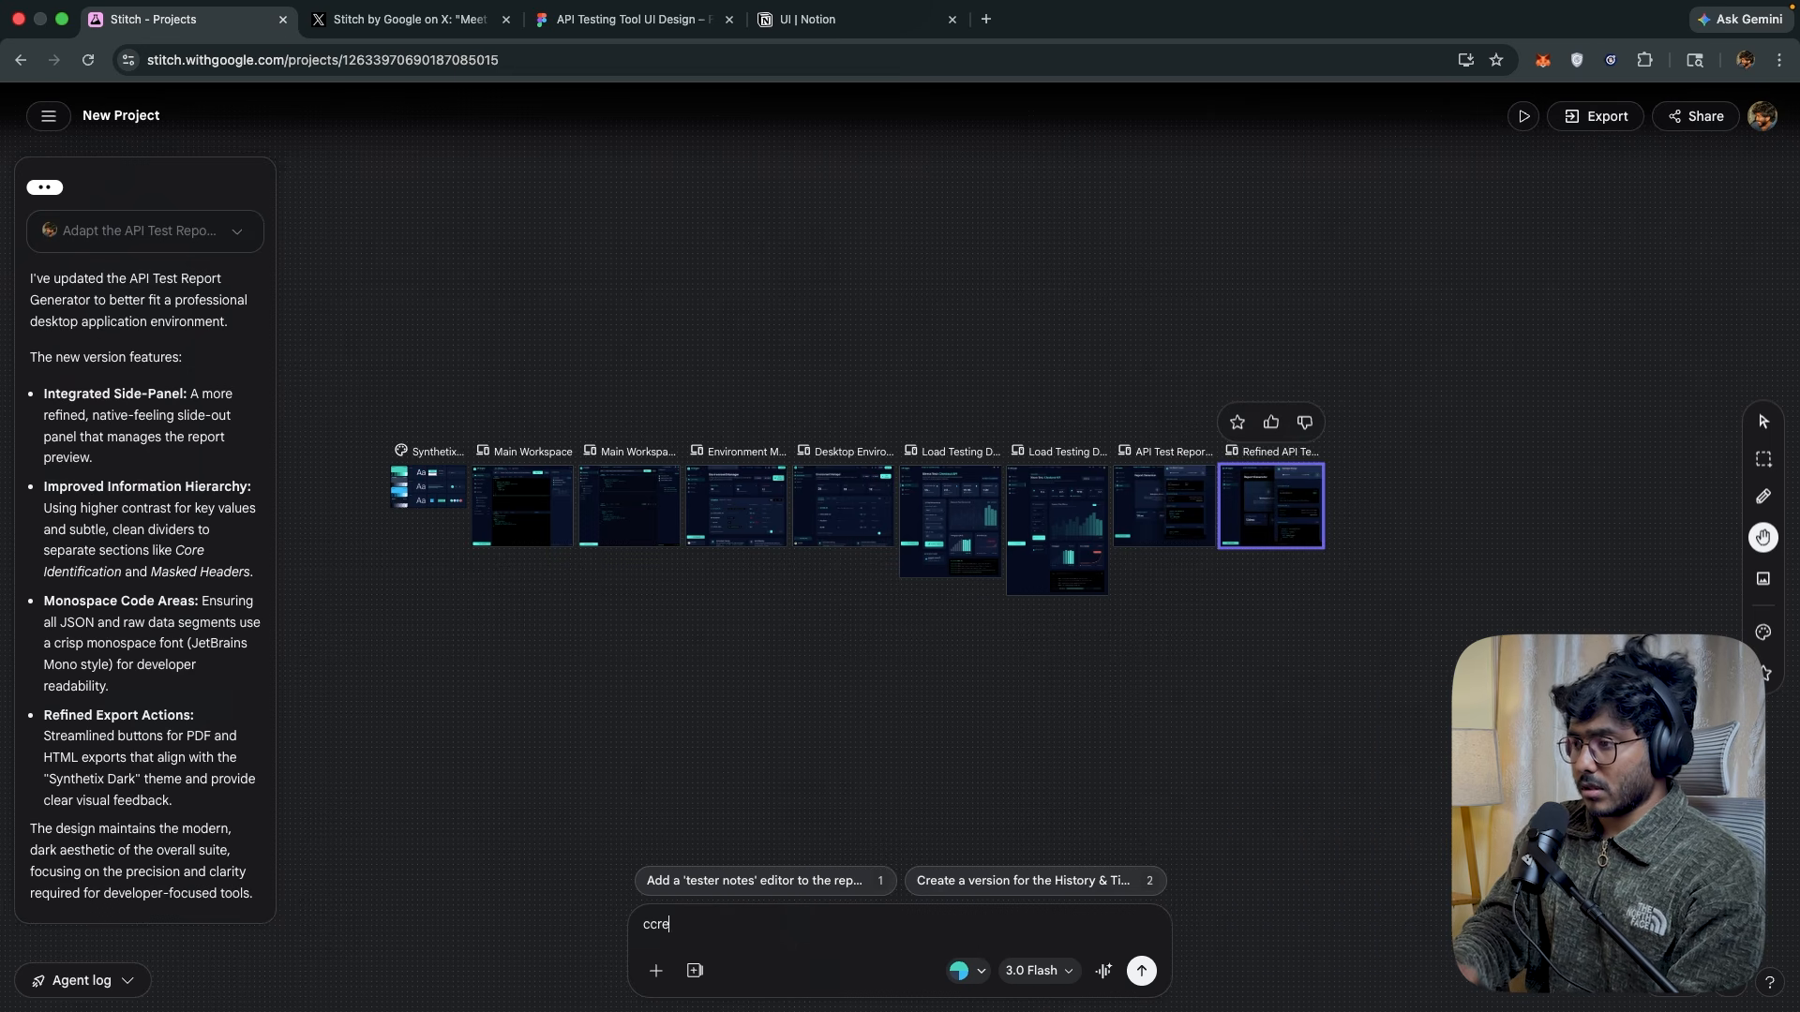
{"action": "key", "text": "BackSpace"}
{"action": "key", "text": "BackSpace"}
{"action": "key", "text": "BackSpace"}
{"action": "type", "text": "reate a light version for all the screens"}
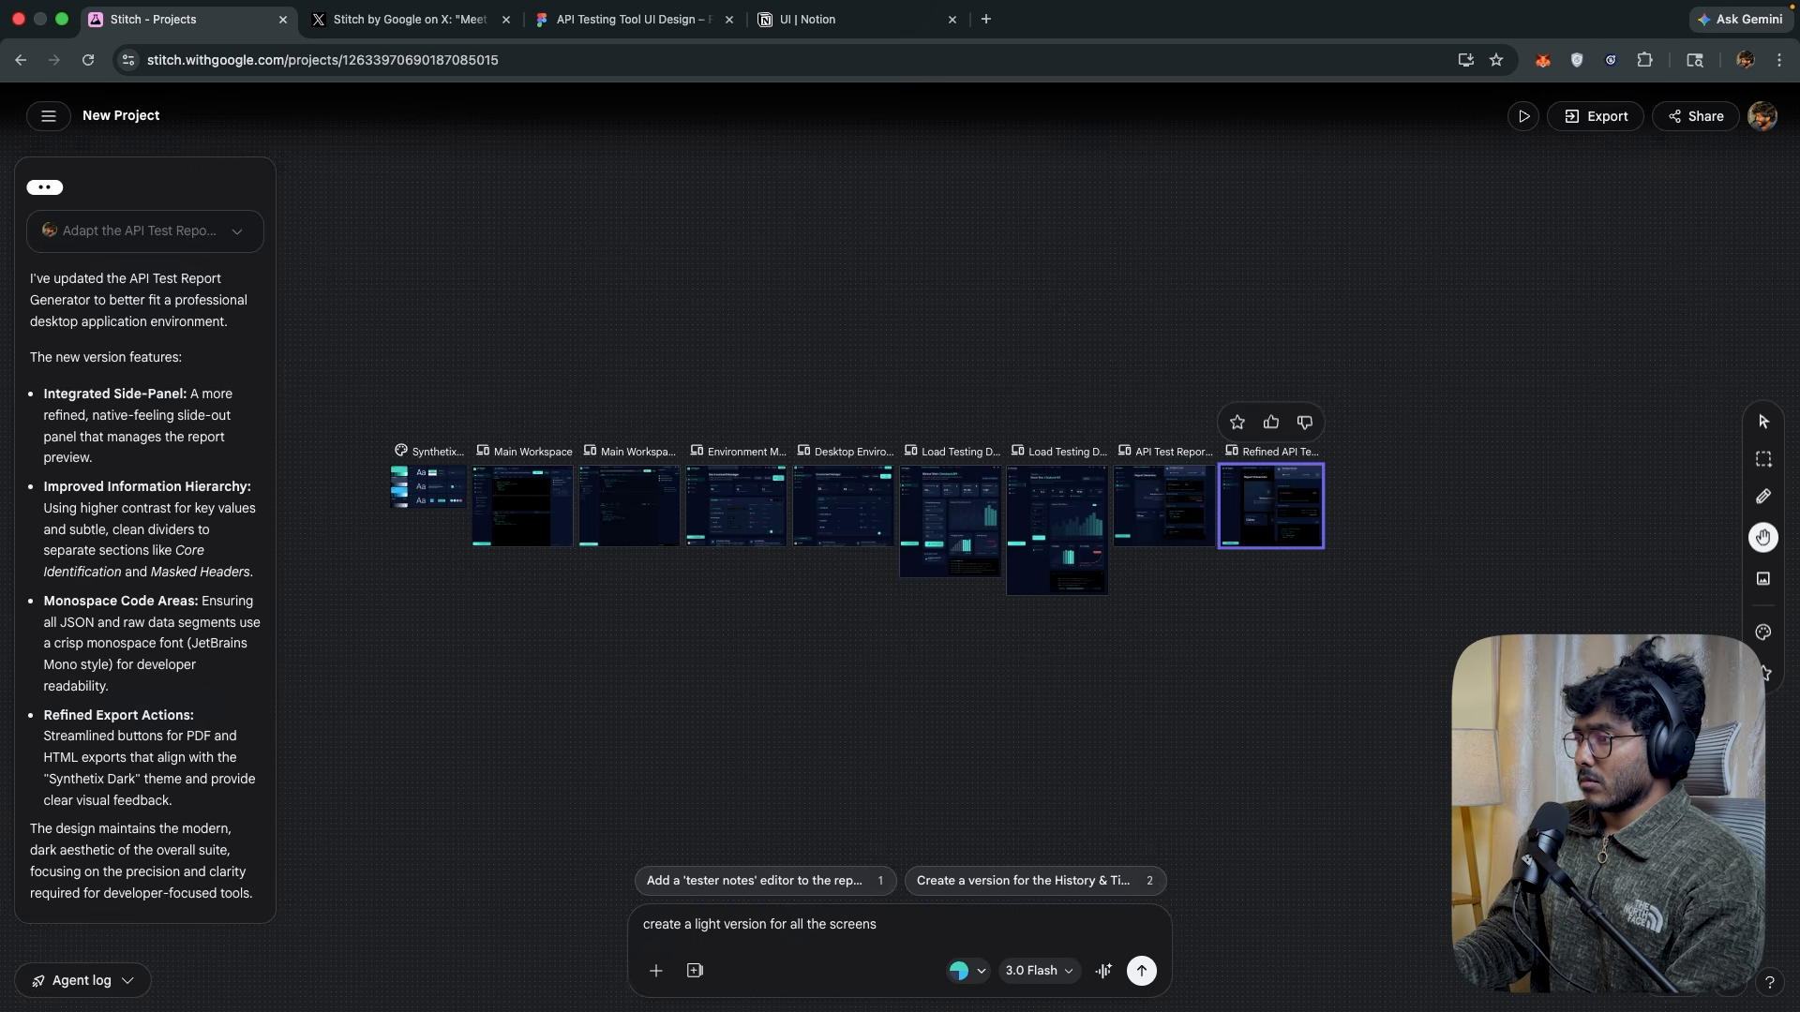
{"action": "key", "text": "Return"}
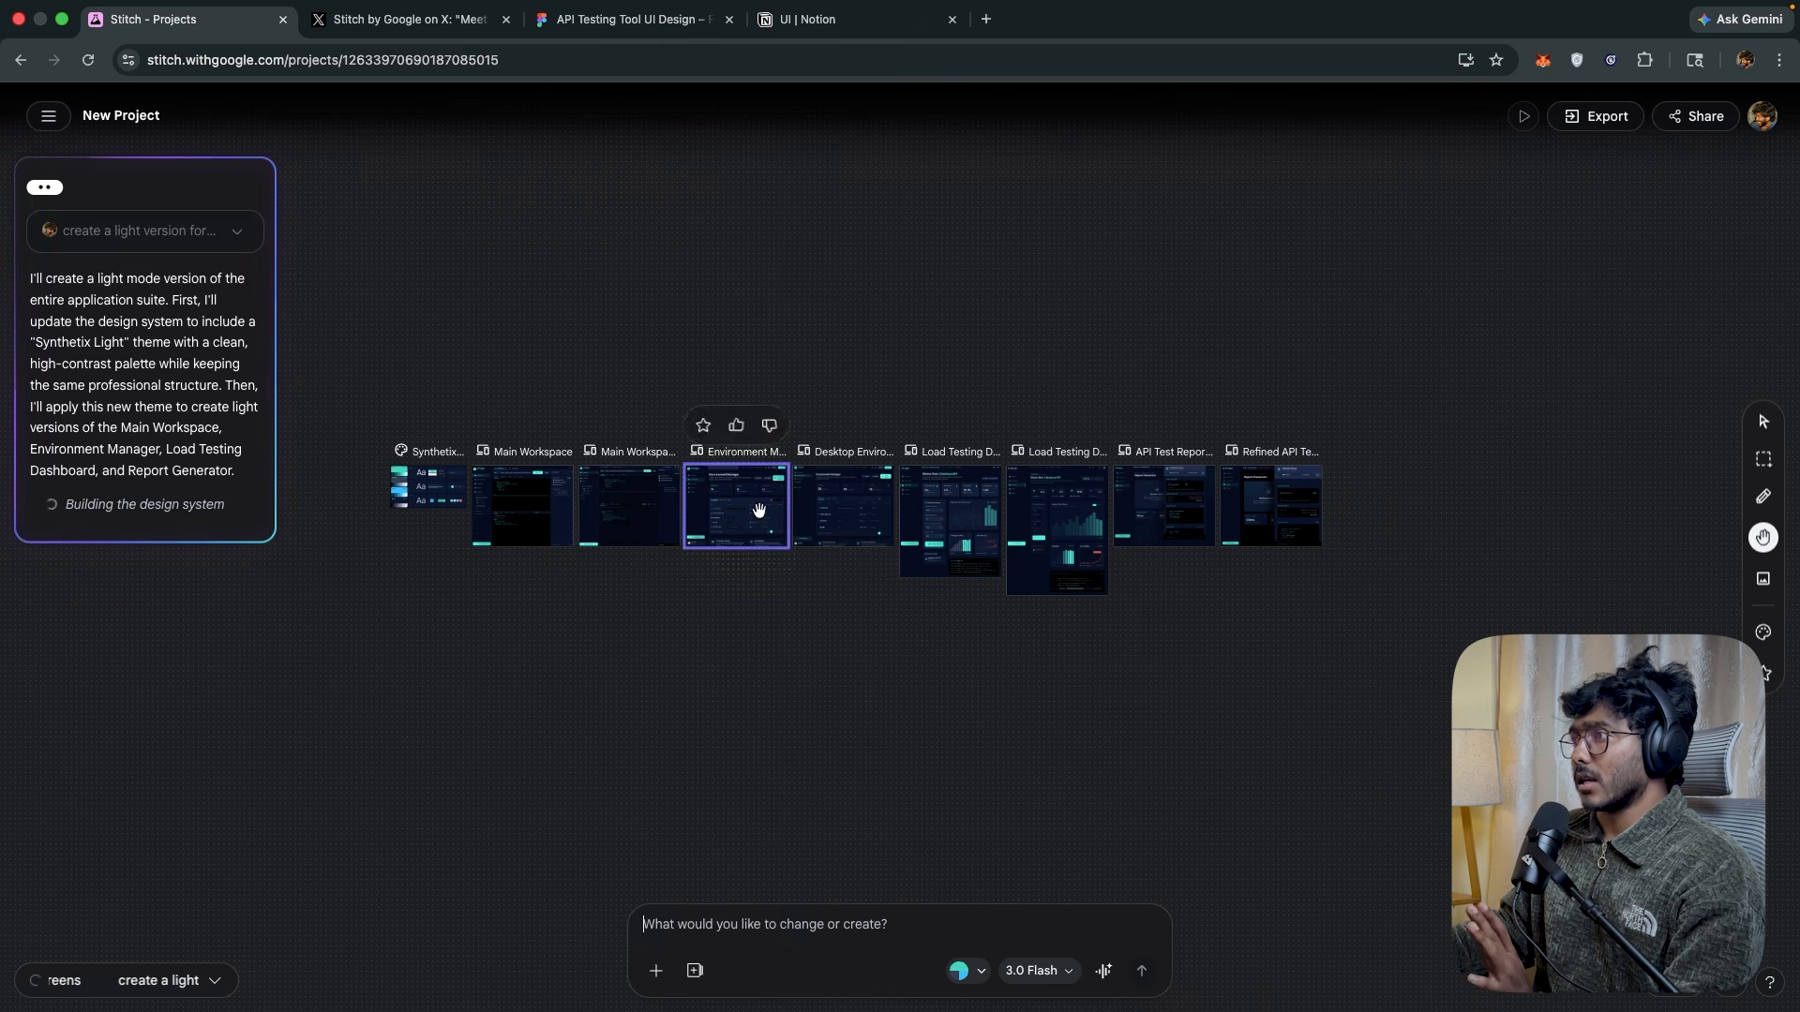
Switch to the Figma Make prototype and inspect the environment choices and Params view of the Get Users request.
{"action": "left_click", "coordinate": [633, 20]}
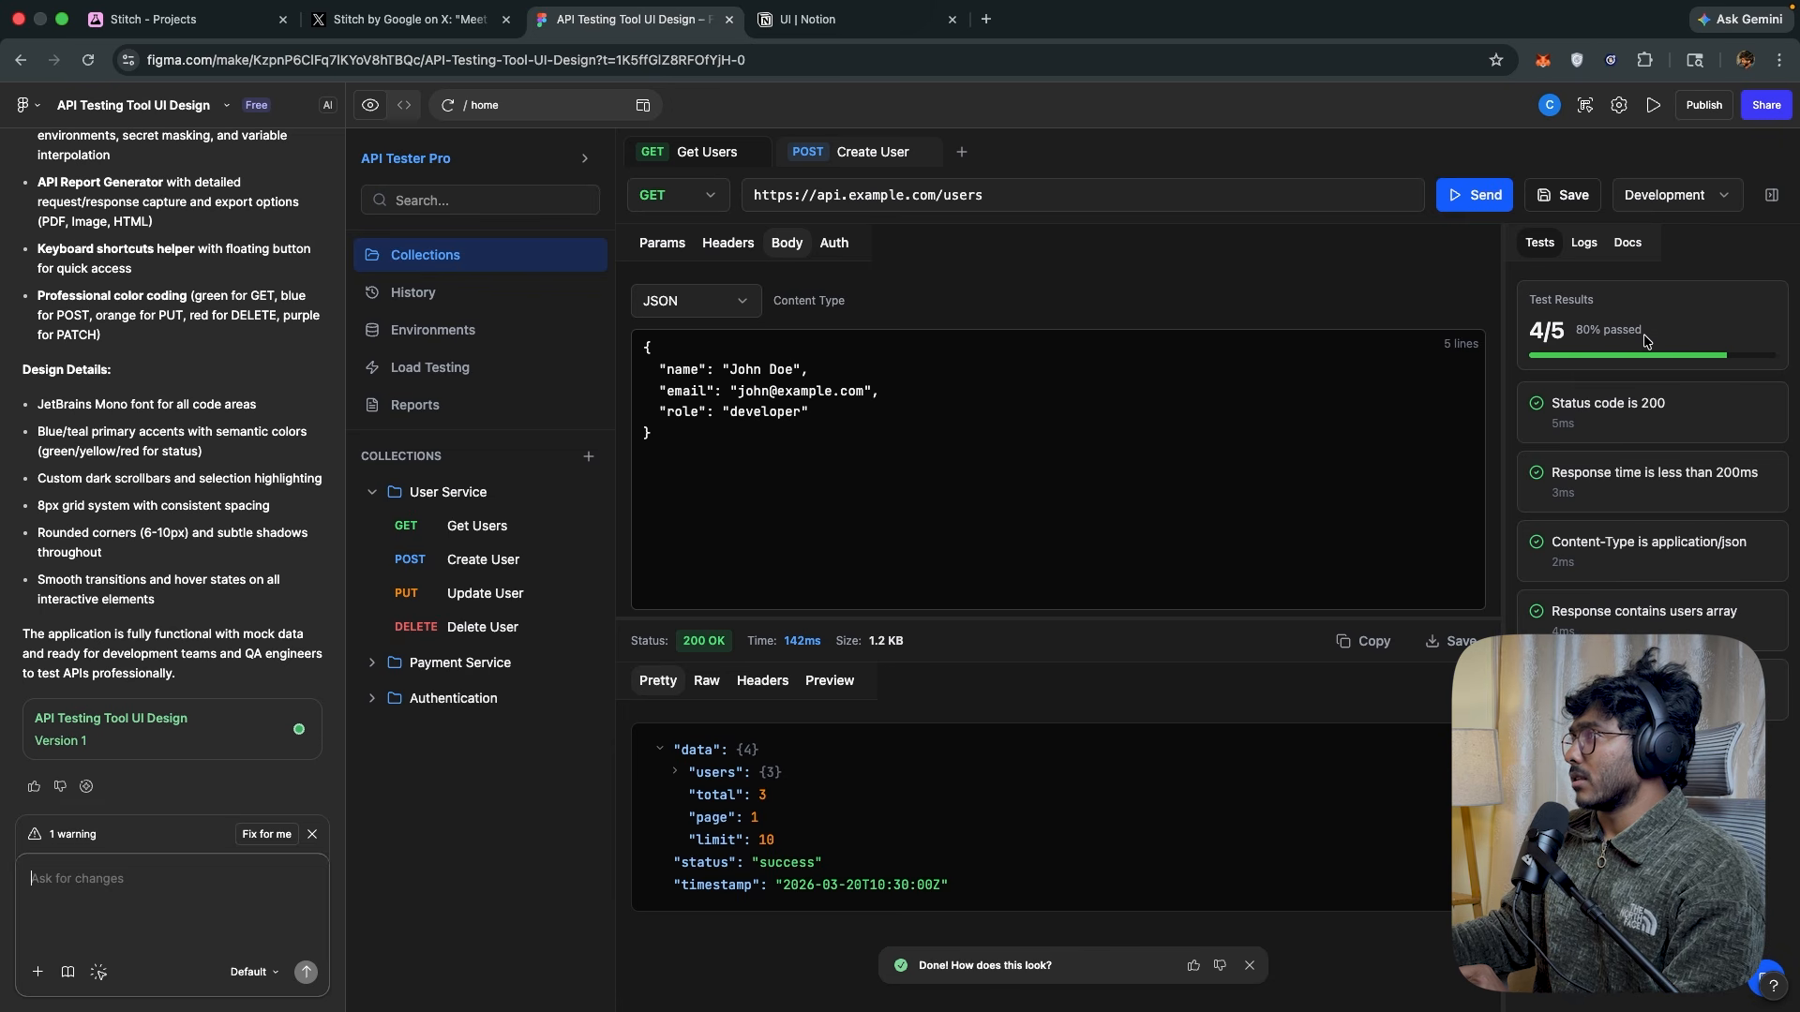
{"action": "left_click", "coordinate": [1670, 202]}
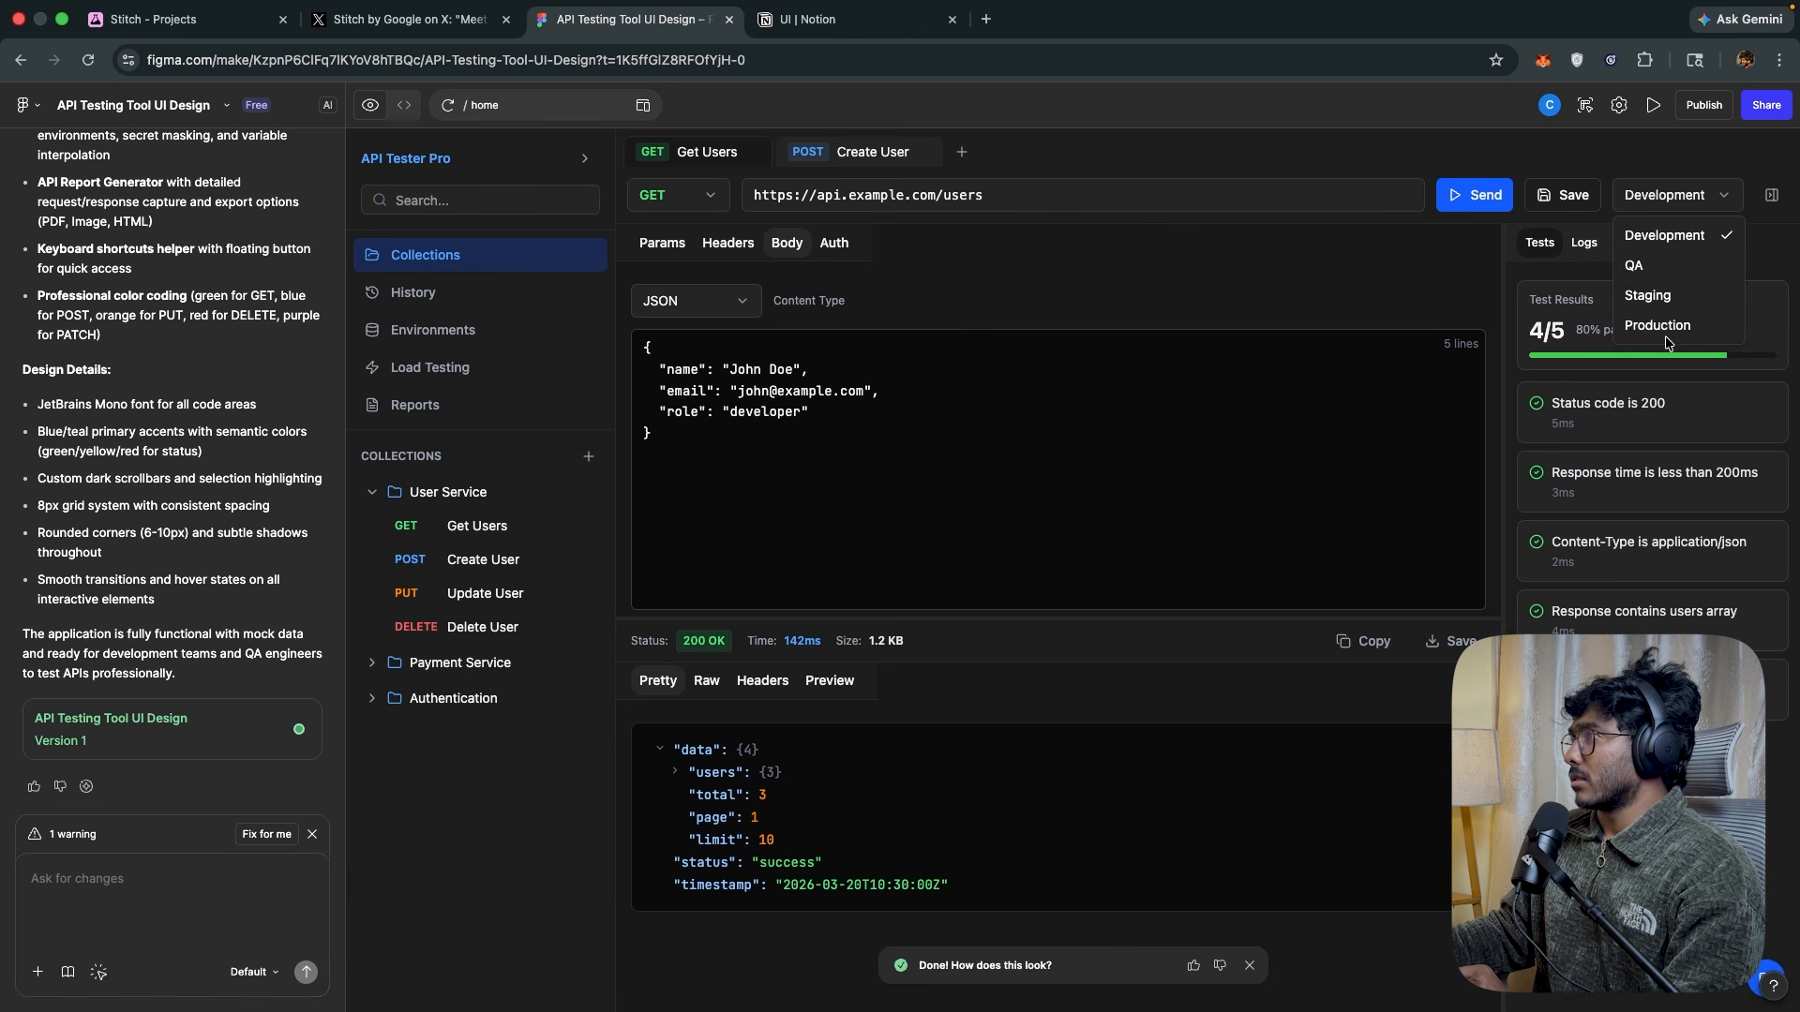
{"action": "left_click", "coordinate": [1261, 327]}
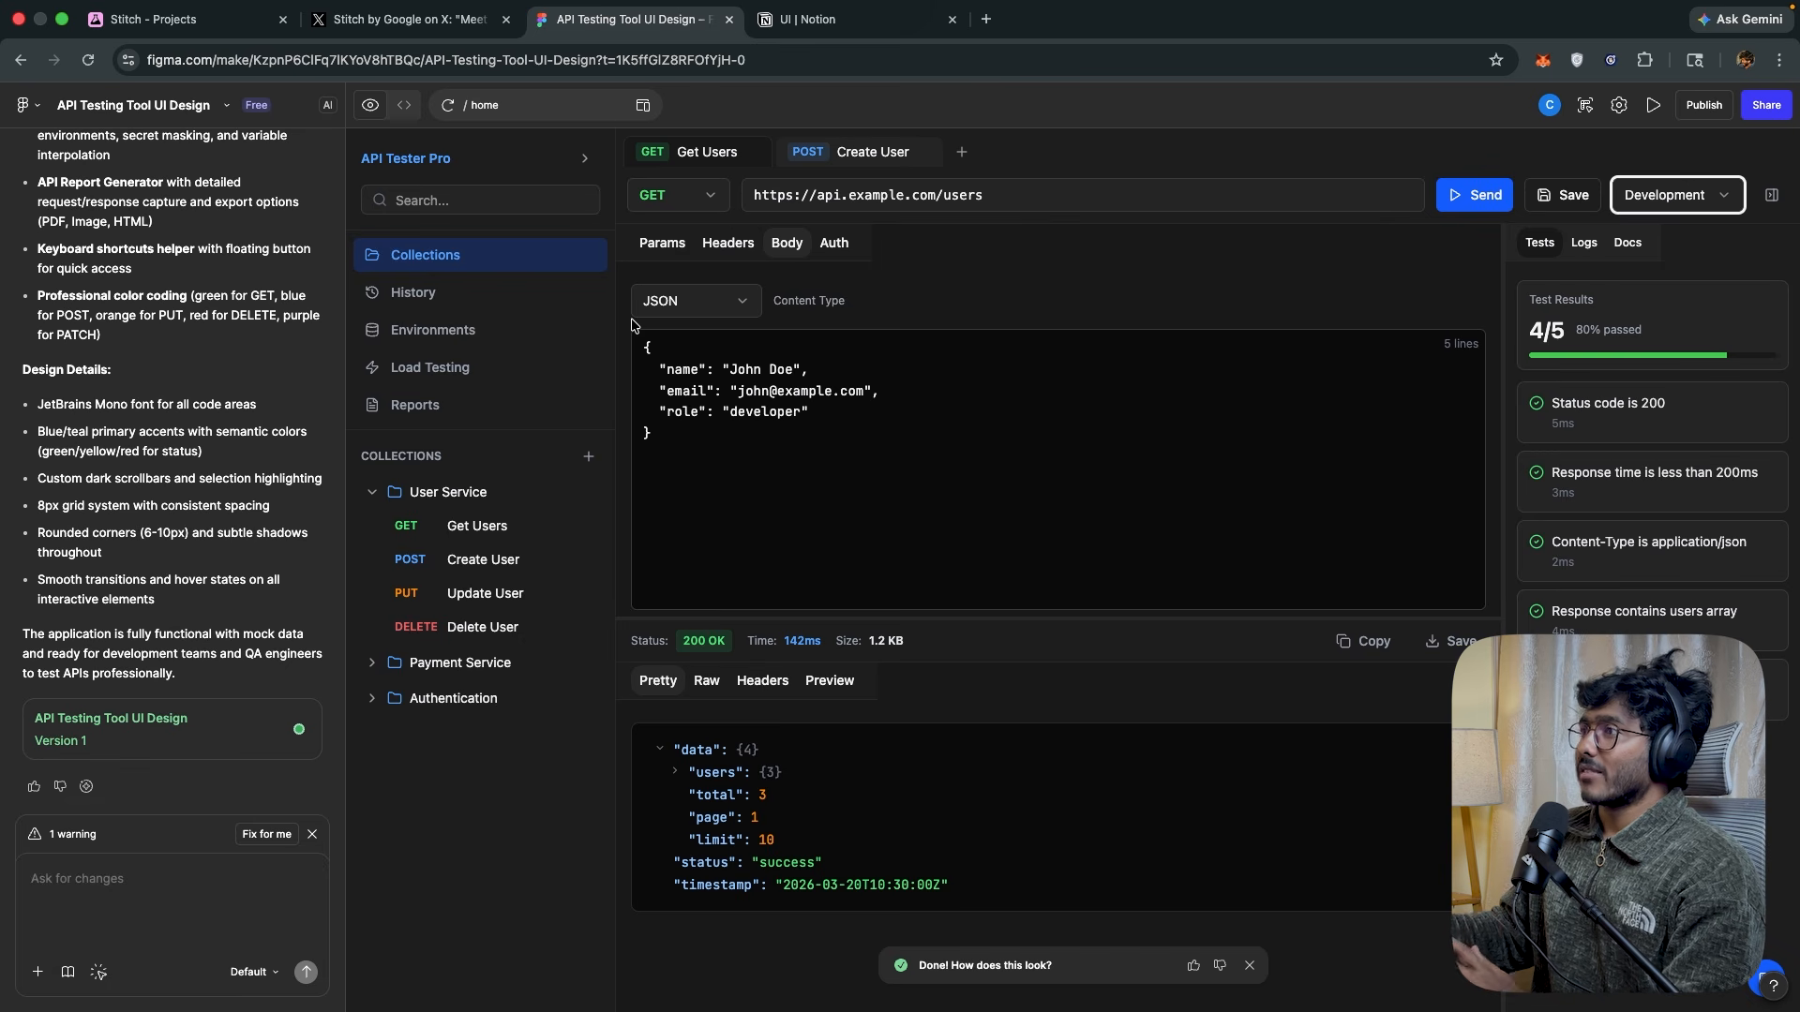
{"action": "left_click", "coordinate": [654, 248]}
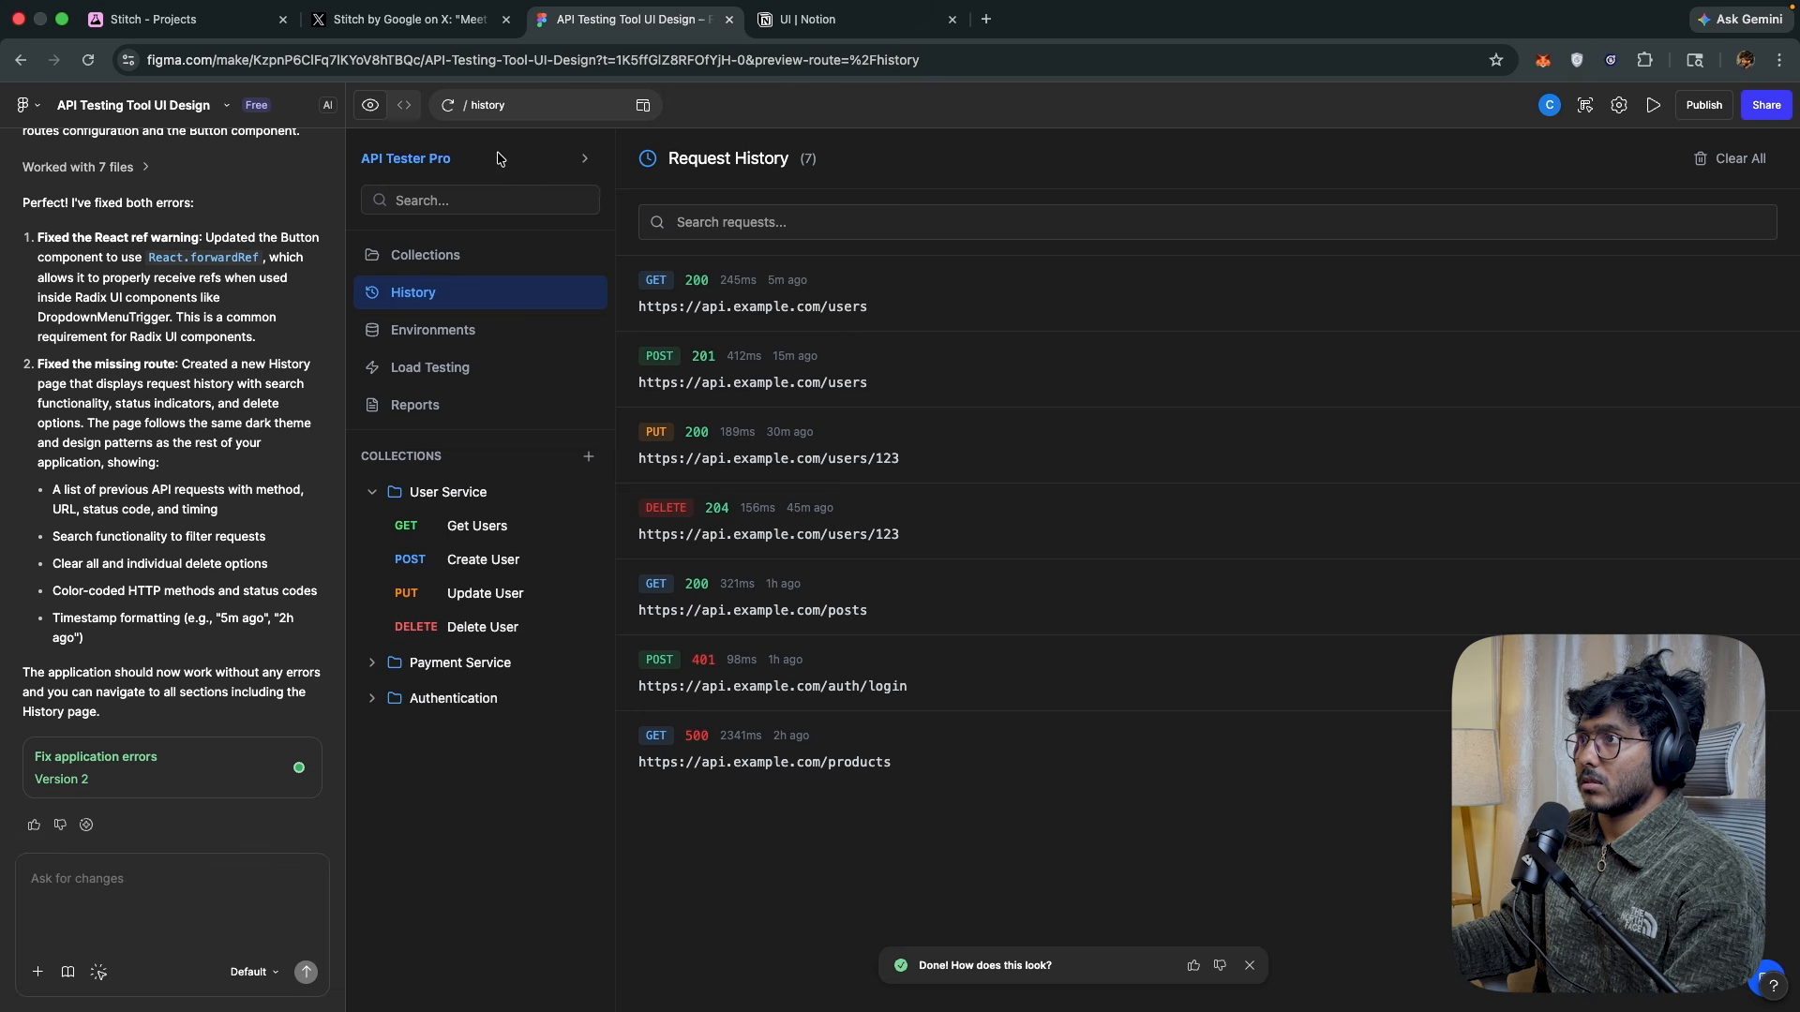
Review the prototype's Collections and Reports pages, including the details of the Get Users API report.
{"action": "left_click", "coordinate": [429, 262]}
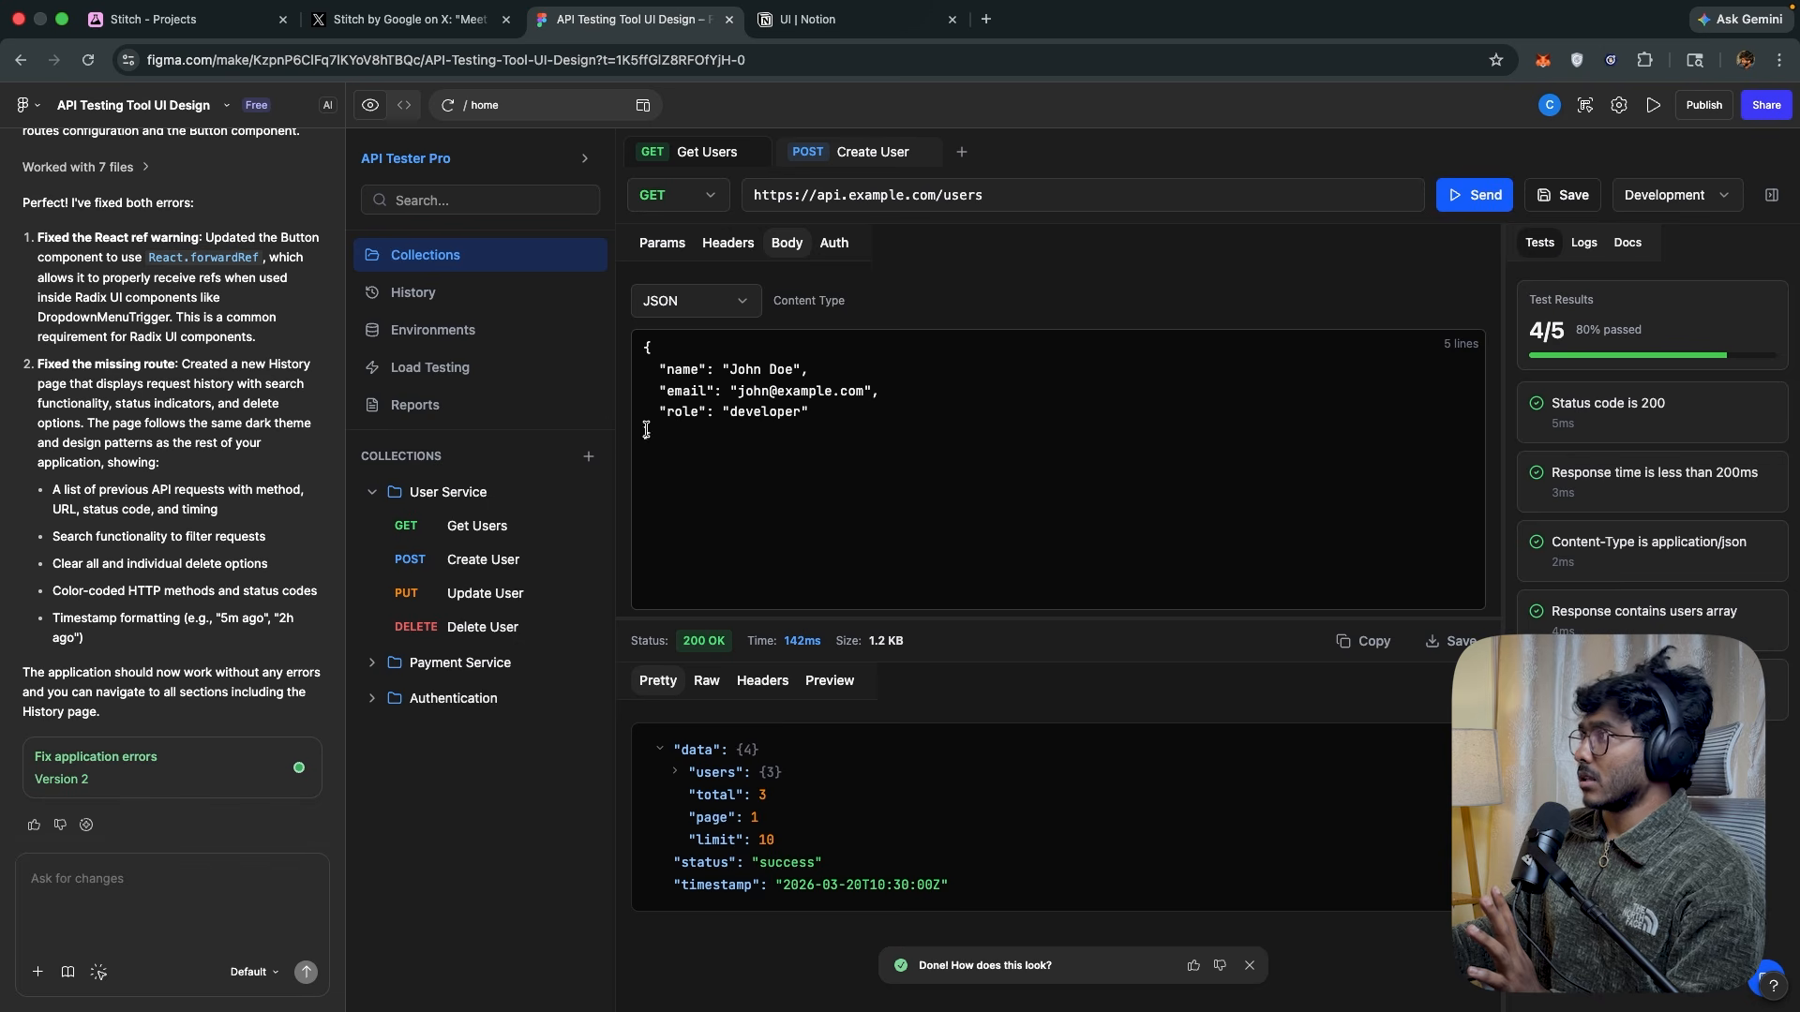
{"action": "left_click", "coordinate": [468, 419]}
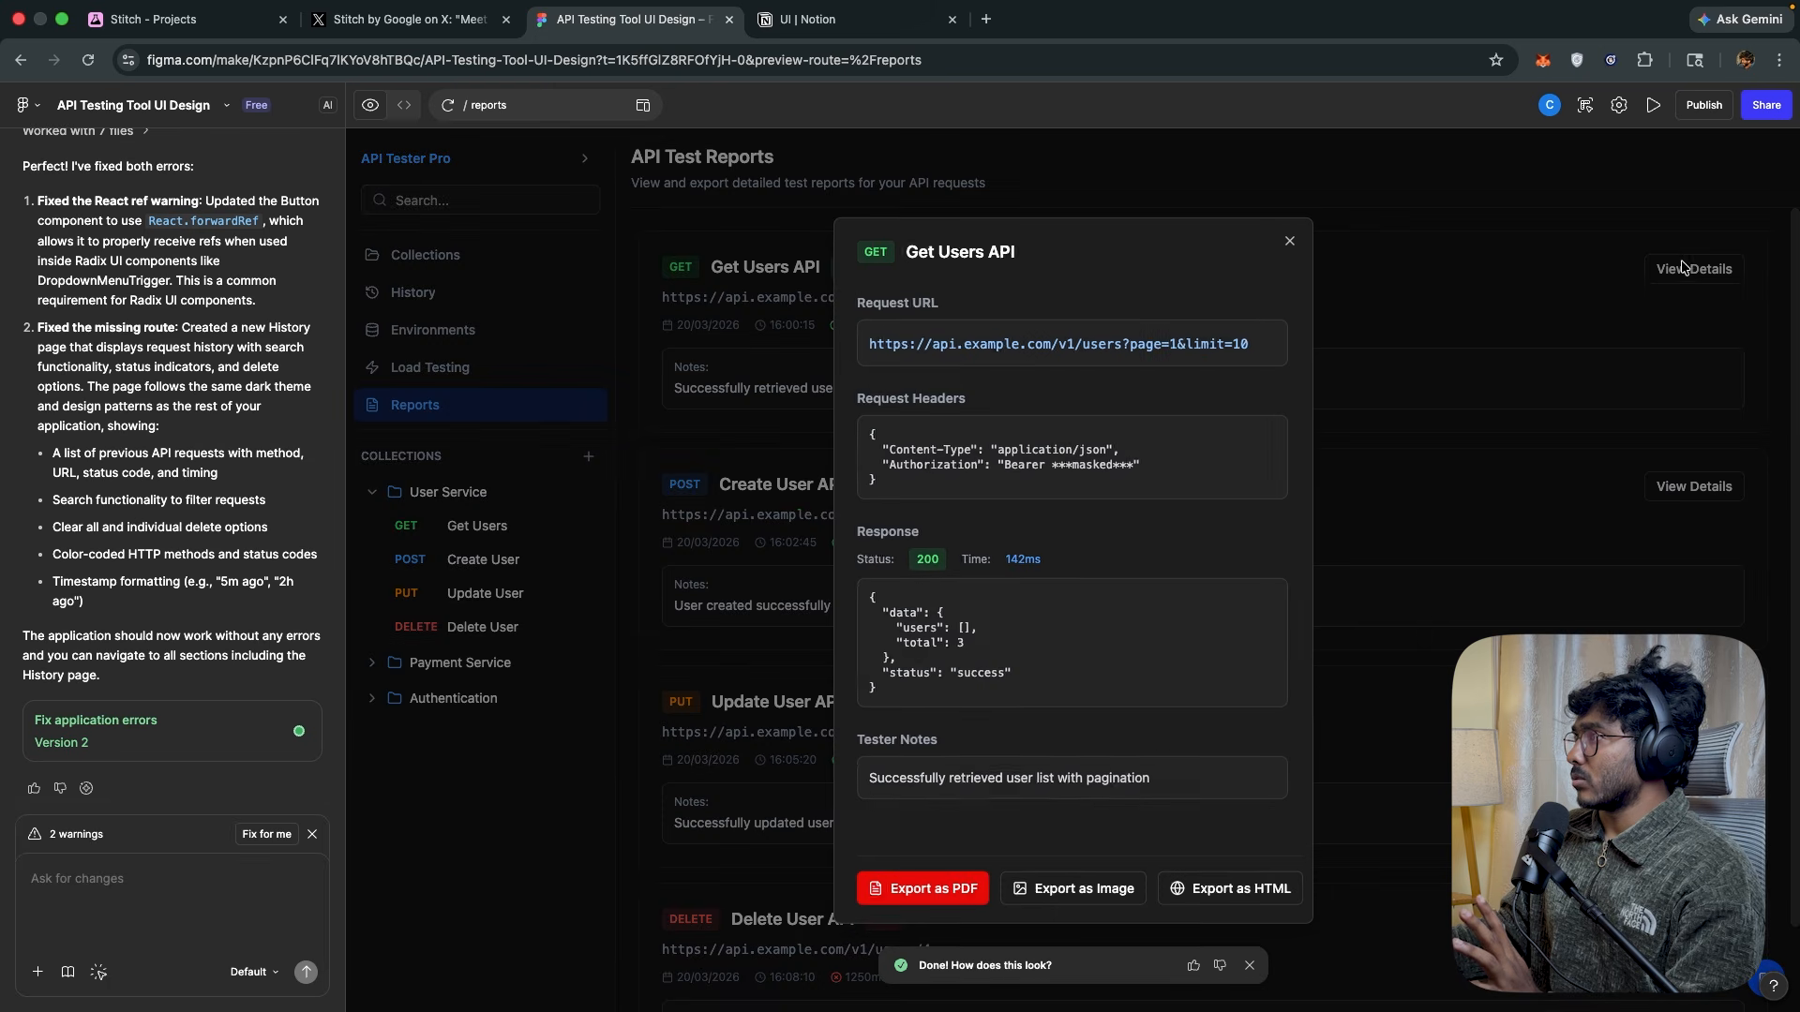
{"action": "left_click", "coordinate": [1682, 269]}
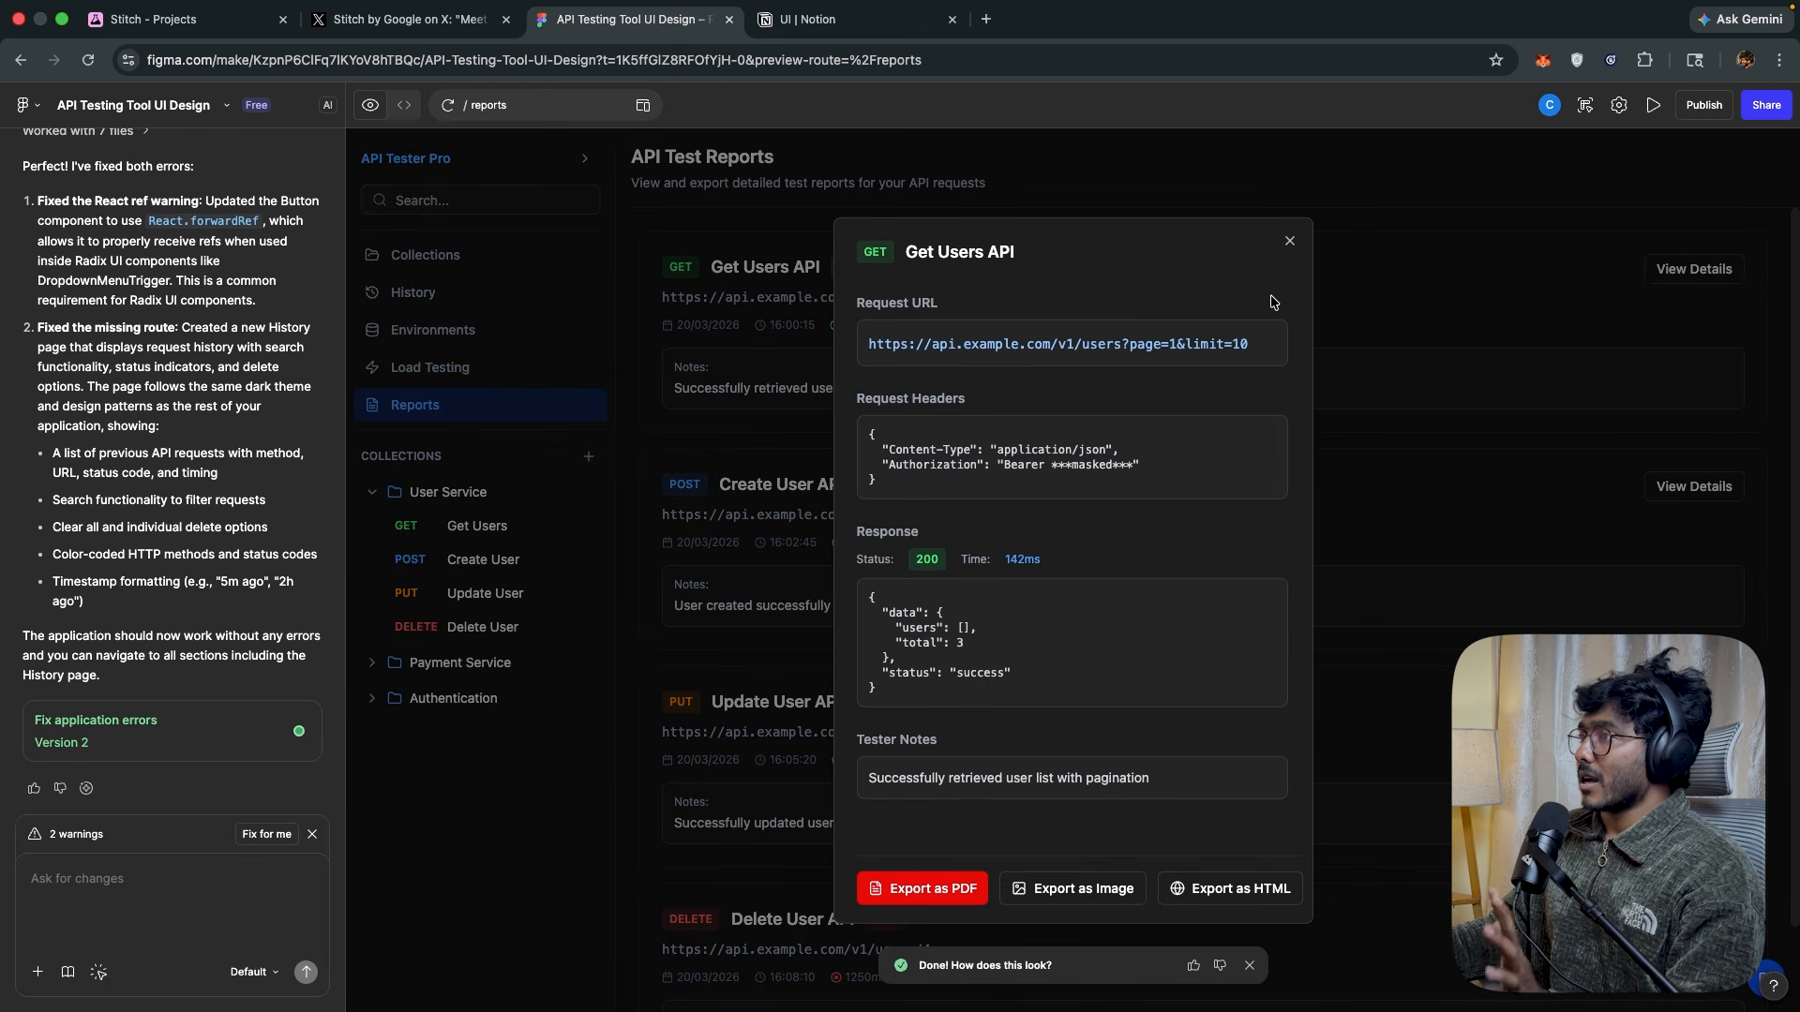
{"action": "left_click", "coordinate": [1289, 246]}
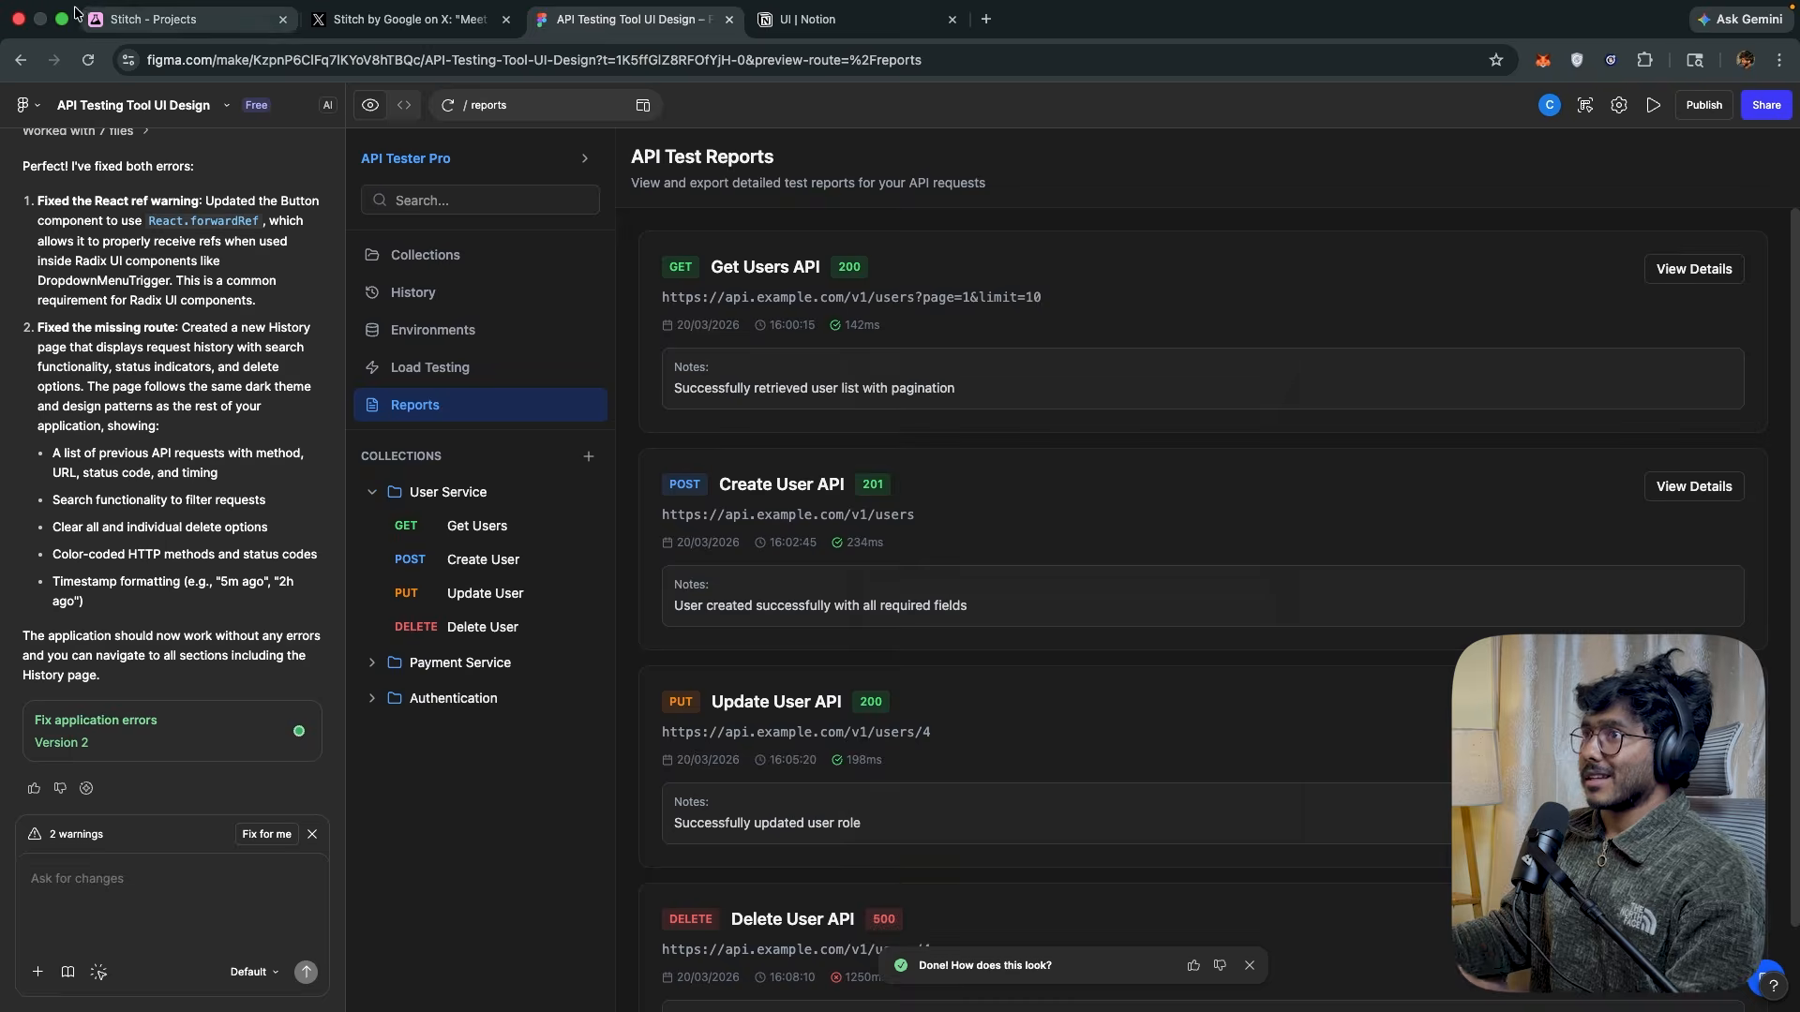
Return to the Stitch project and look through the light mode screens from Main Workspace to Test Report Preview.
{"action": "left_click", "coordinate": [140, 19]}
{"action": "scroll", "coordinate": [1304, 309], "scroll_direction": "down", "scroll_amount": 5}
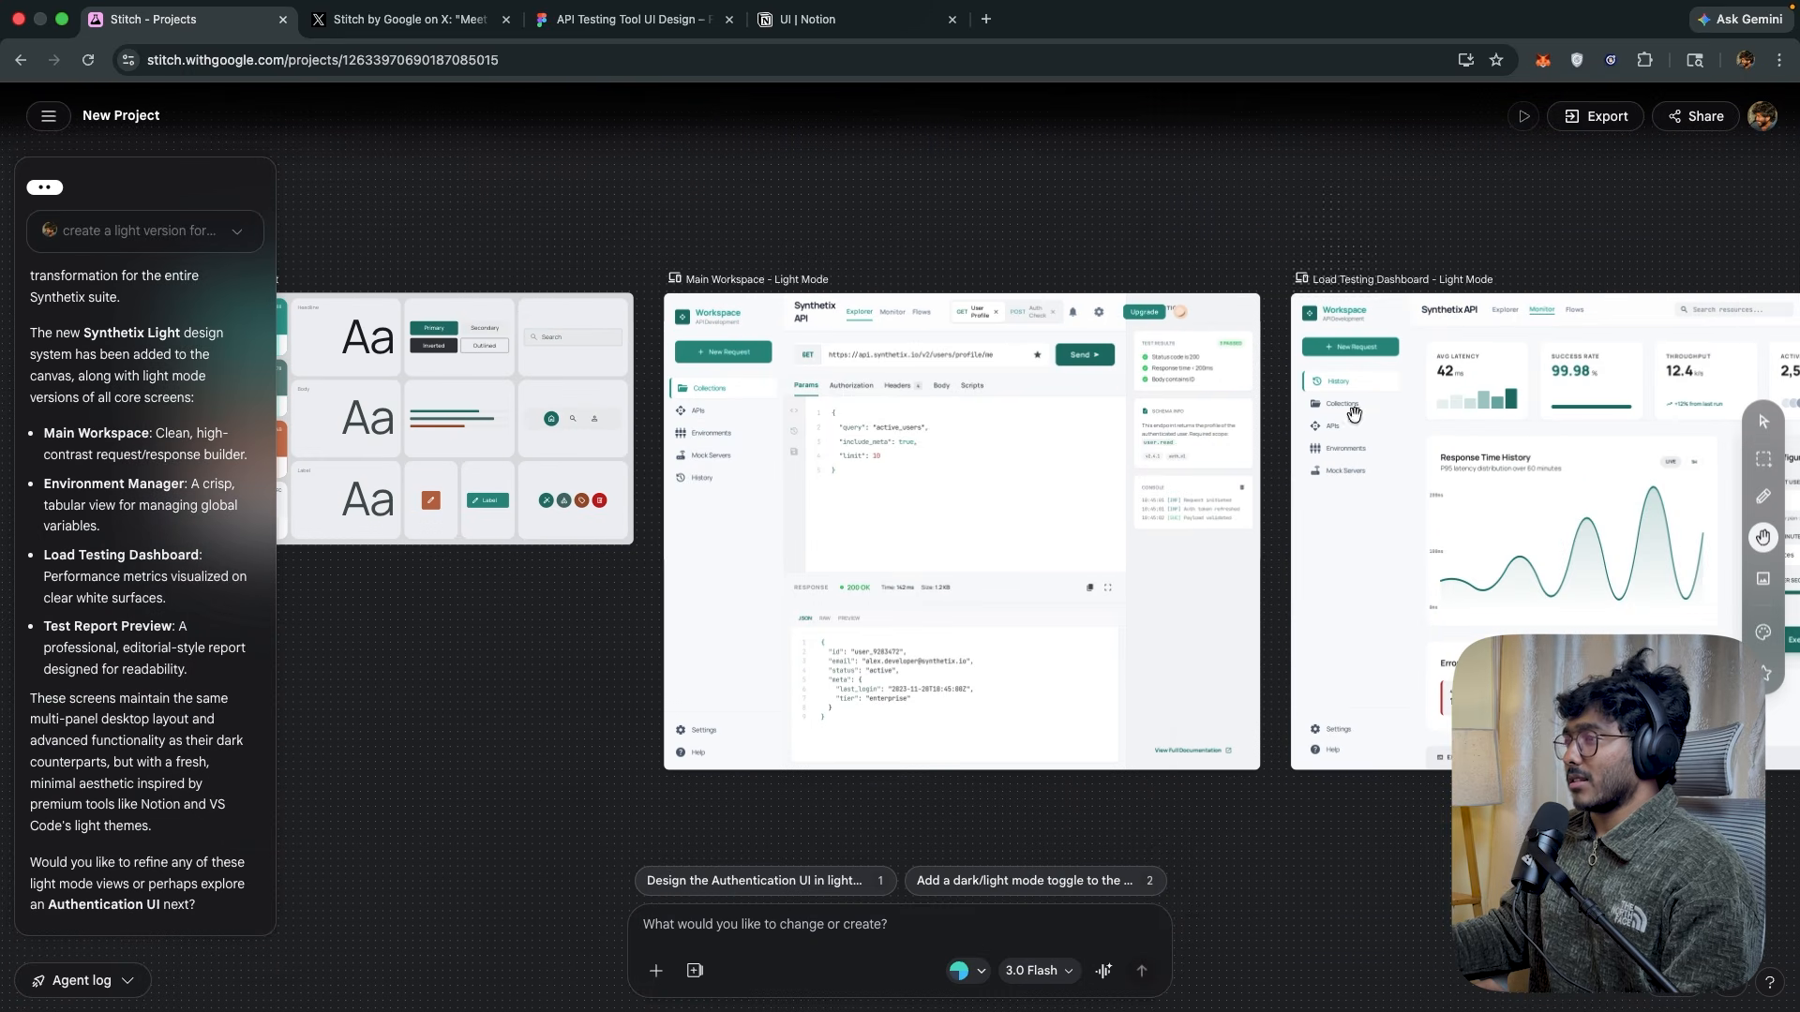
{"action": "scroll", "coordinate": [1276, 956], "scroll_direction": "left", "scroll_amount": 4}
{"action": "left_click", "coordinate": [594, 532]}
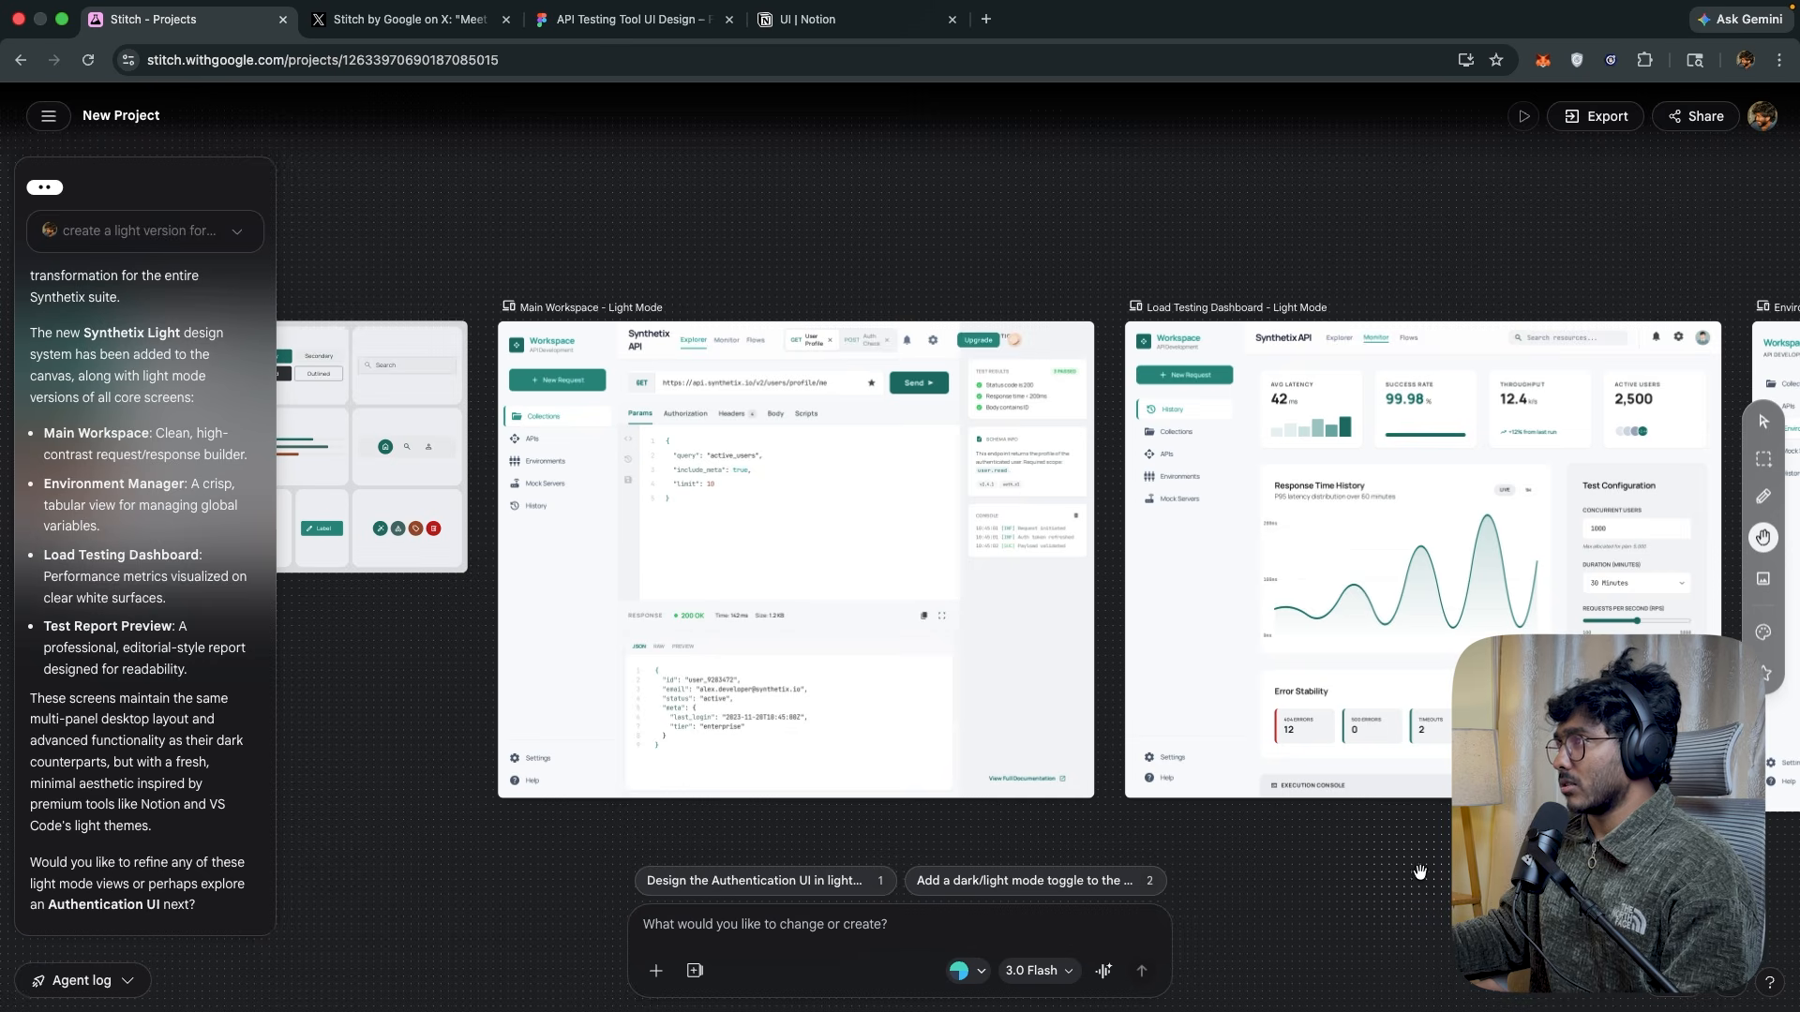
{"action": "scroll", "coordinate": [1423, 876], "scroll_direction": "right", "scroll_amount": 15}
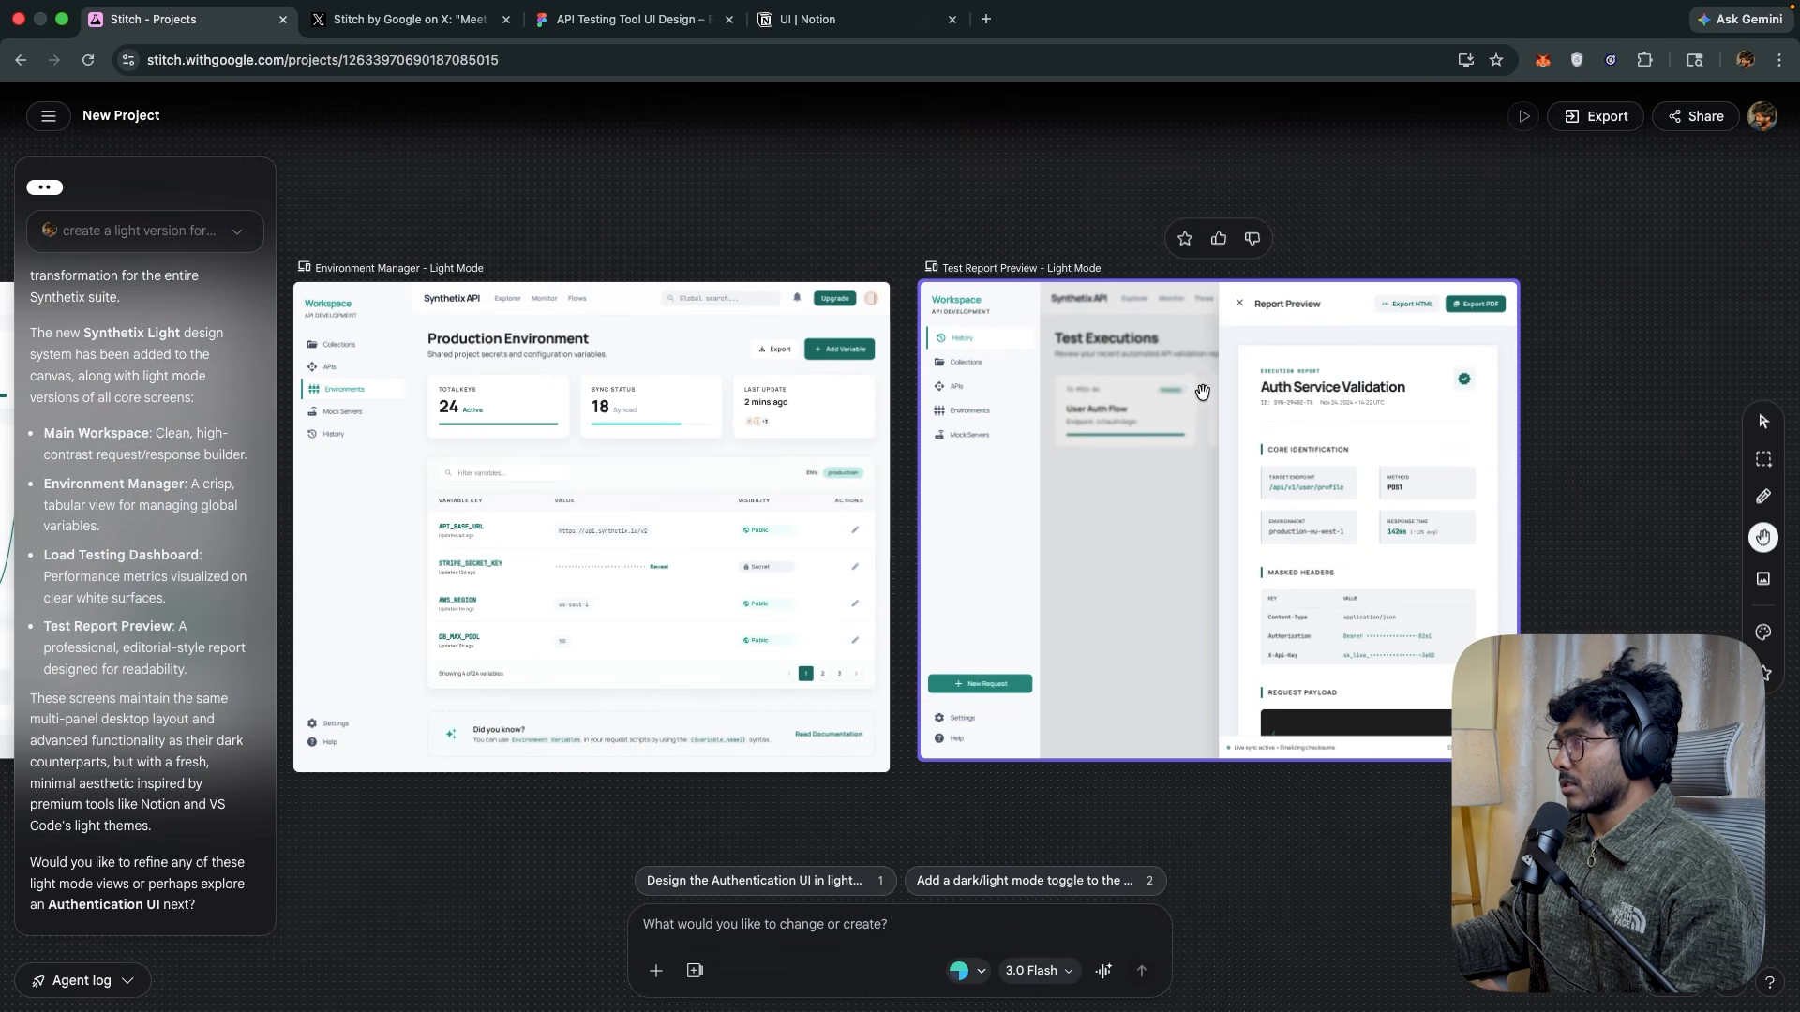
Compare the light Test Report Preview with the dark Refined API Test Report Generator and recheck the other light screens.
{"action": "scroll", "coordinate": [1366, 723], "scroll_direction": "up", "scroll_amount": 10}
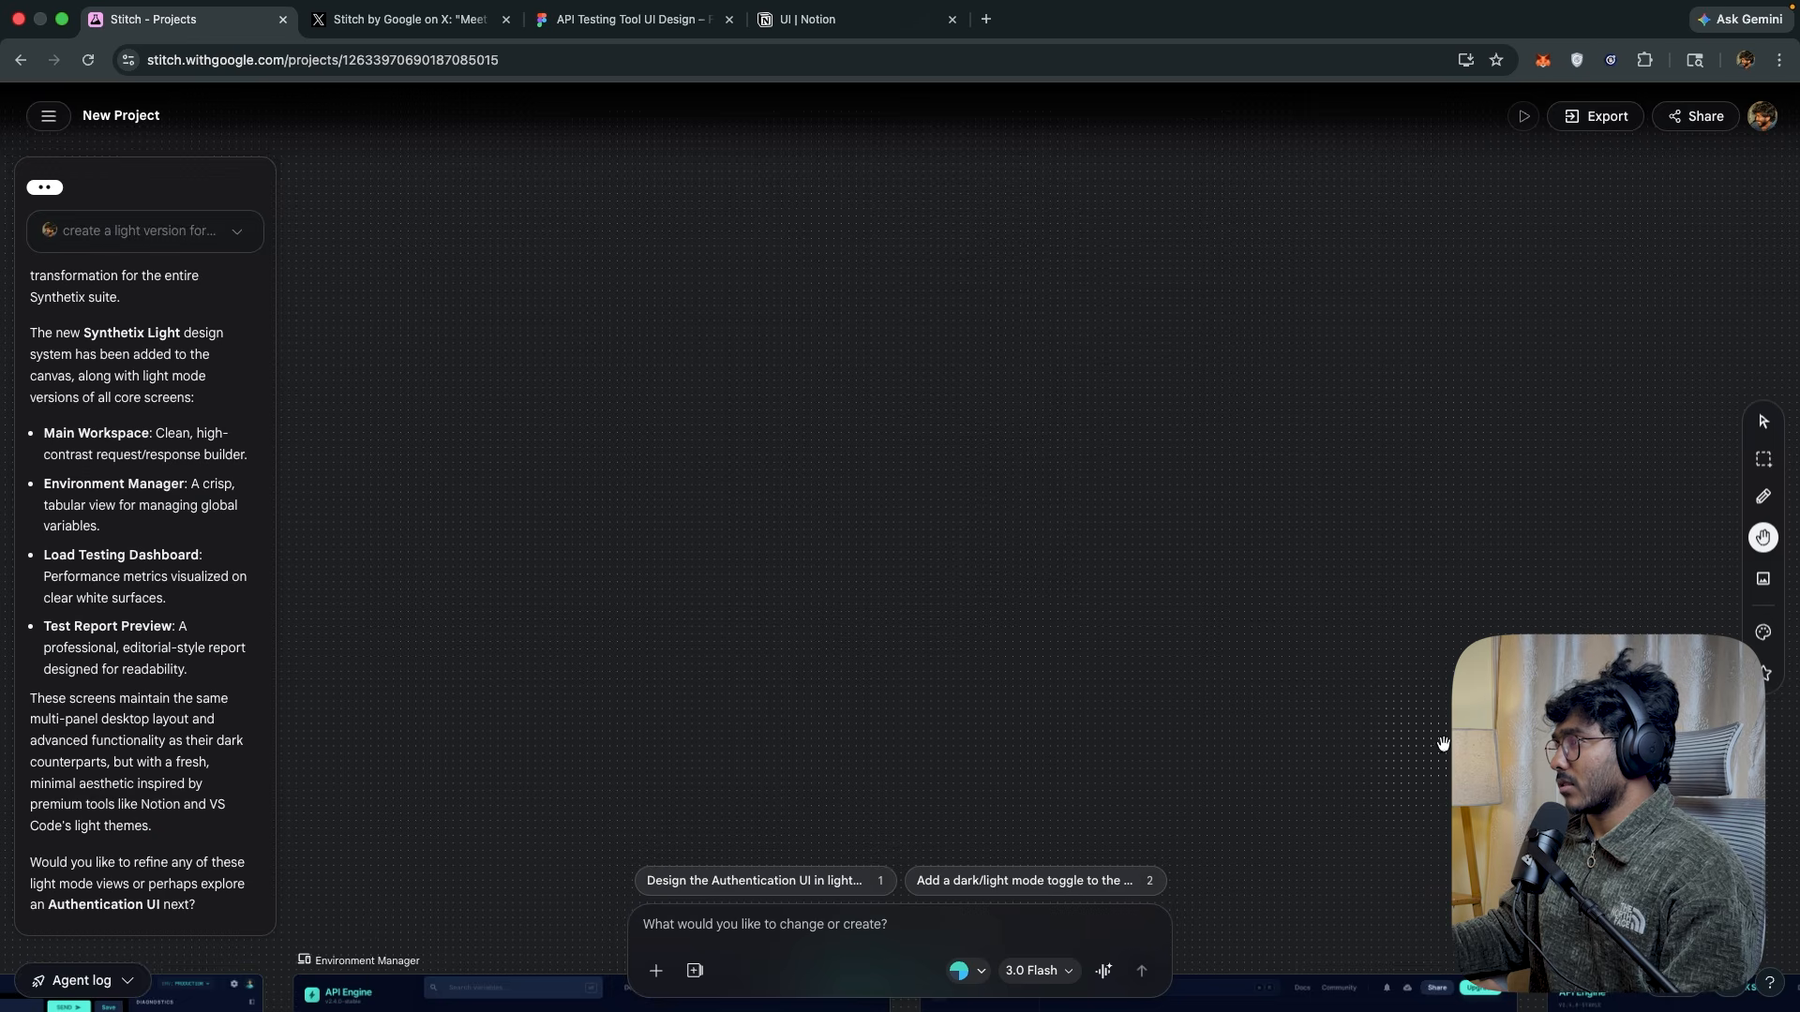
{"action": "scroll", "coordinate": [1400, 446], "scroll_direction": "down", "scroll_amount": 15}
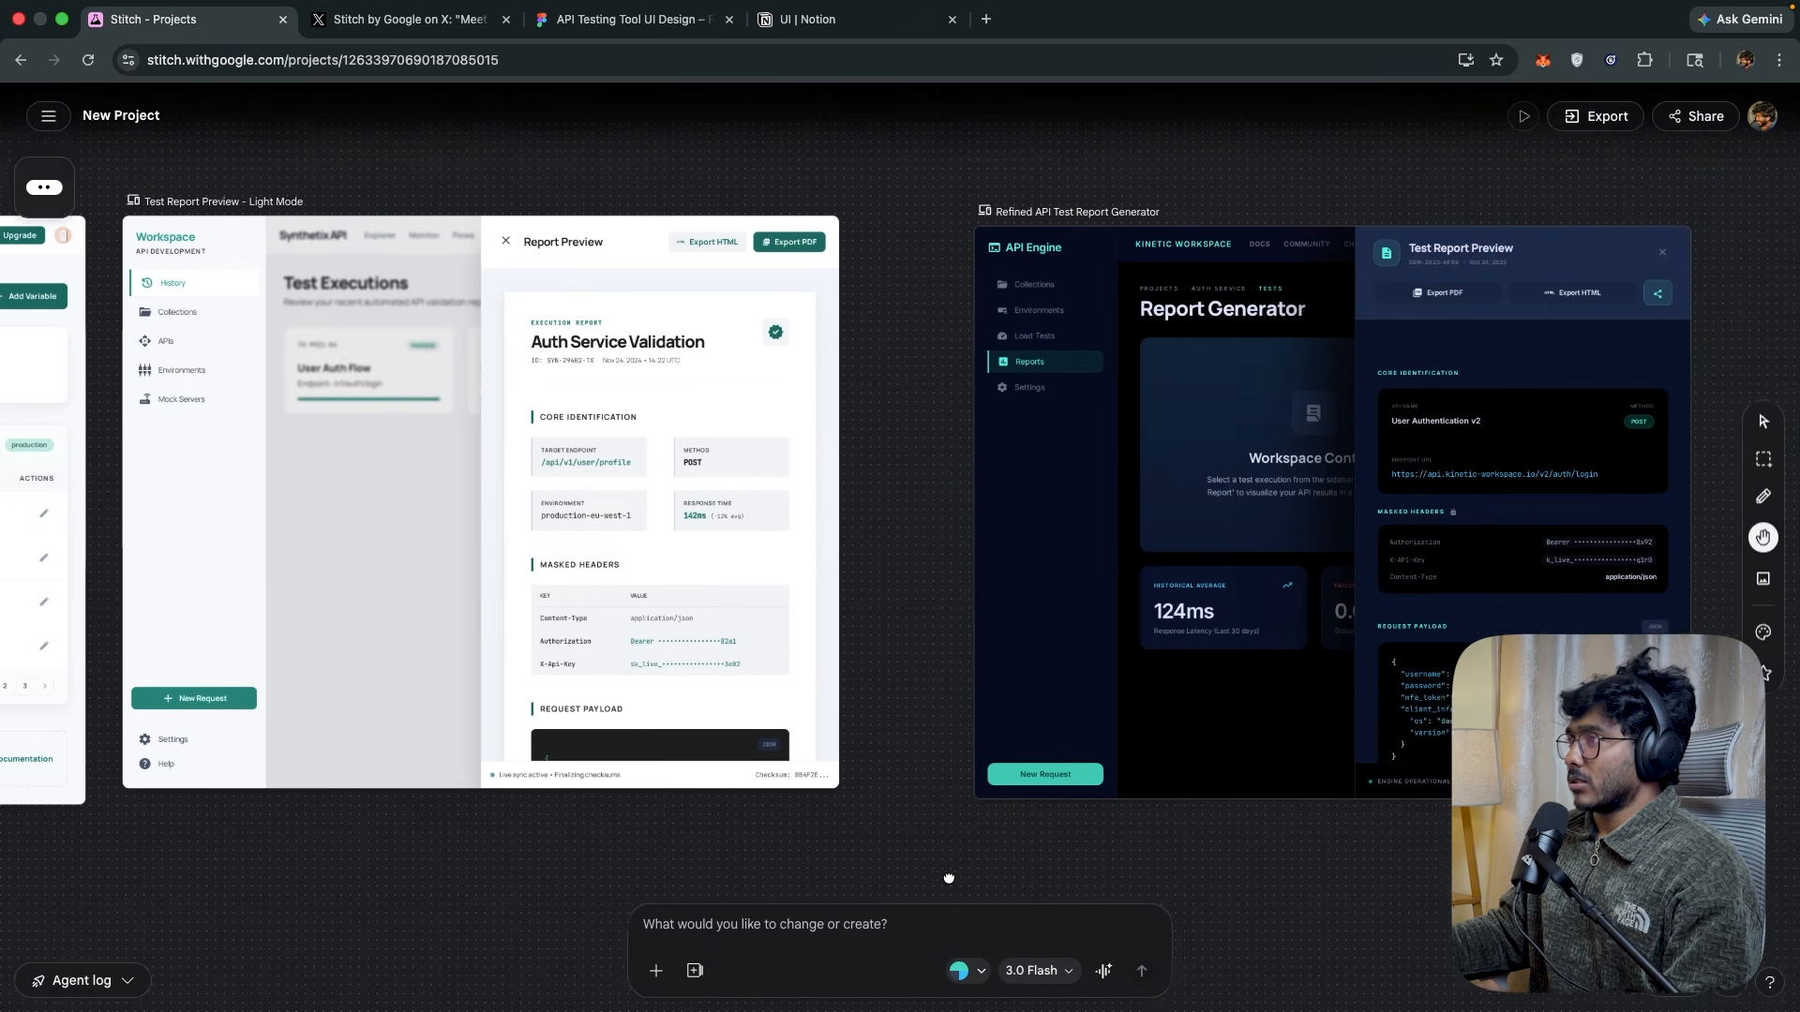
{"action": "left_click_drag", "start_coordinate": [948, 879], "coordinate": [980, 844]}
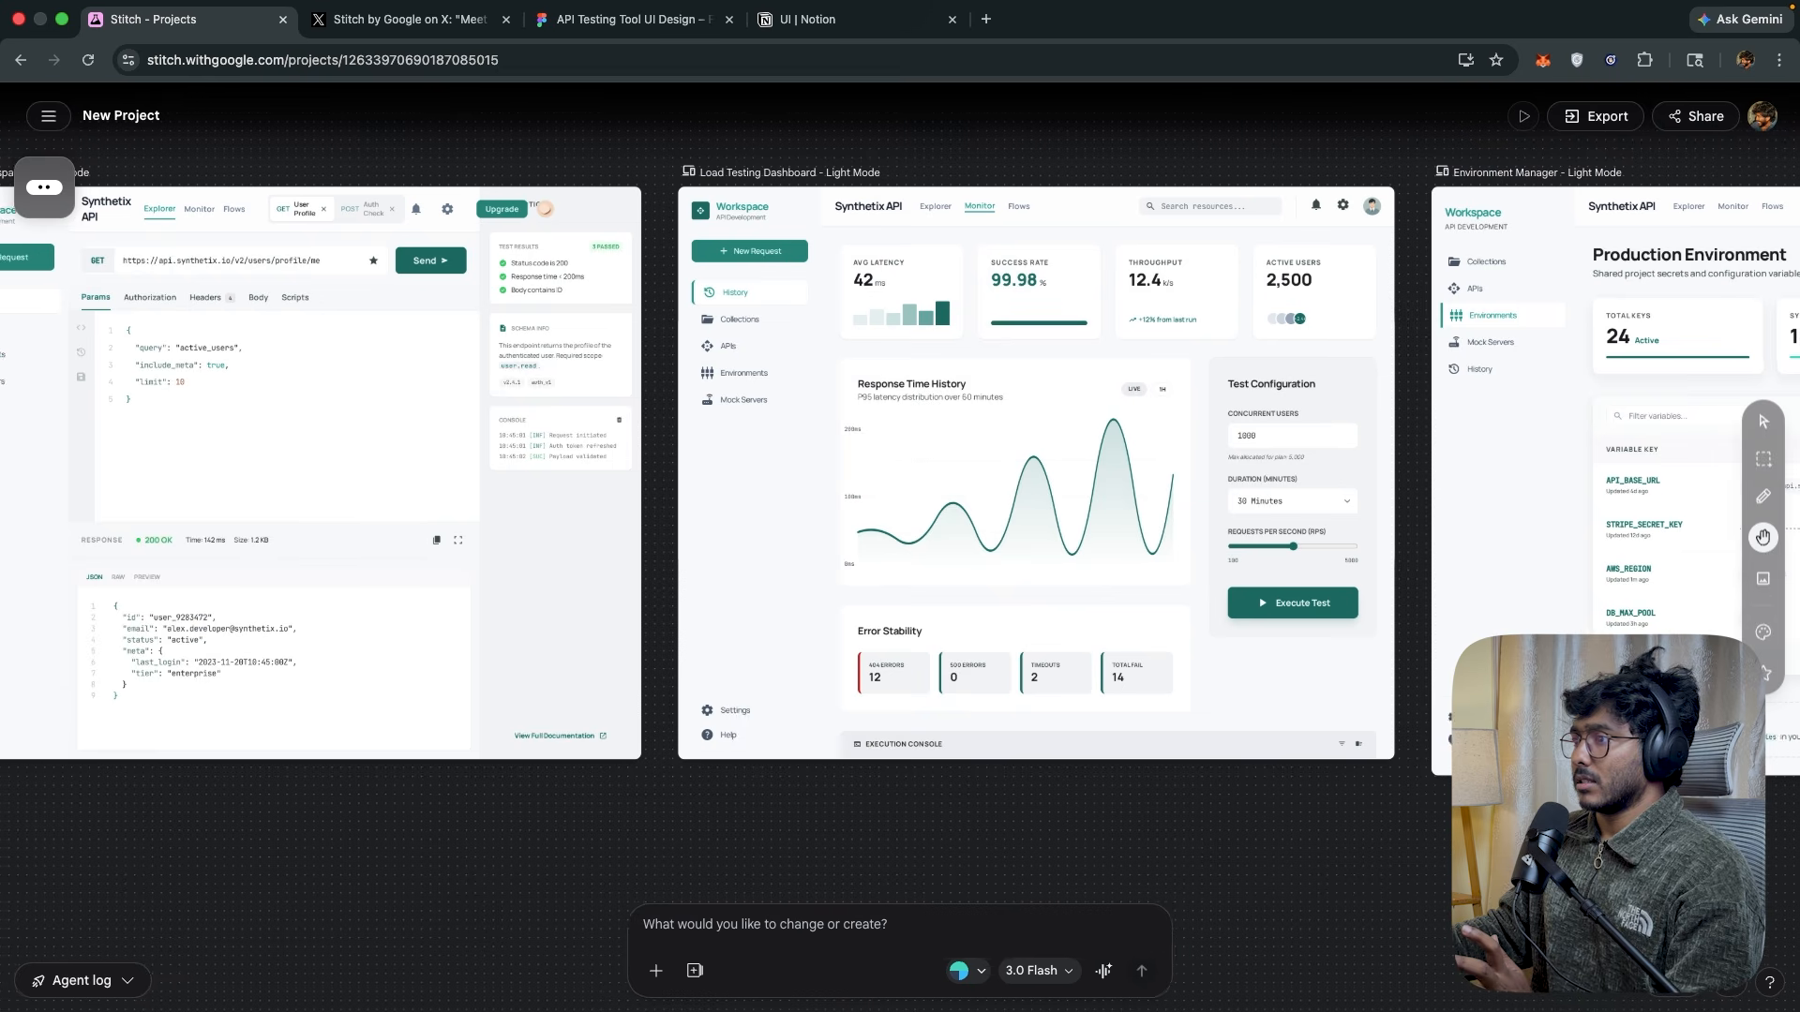
{"action": "left_click_drag", "start_coordinate": [1443, 854], "coordinate": [1384, 856]}
{"action": "scroll", "coordinate": [1385, 857], "scroll_direction": "right", "scroll_amount": 10}
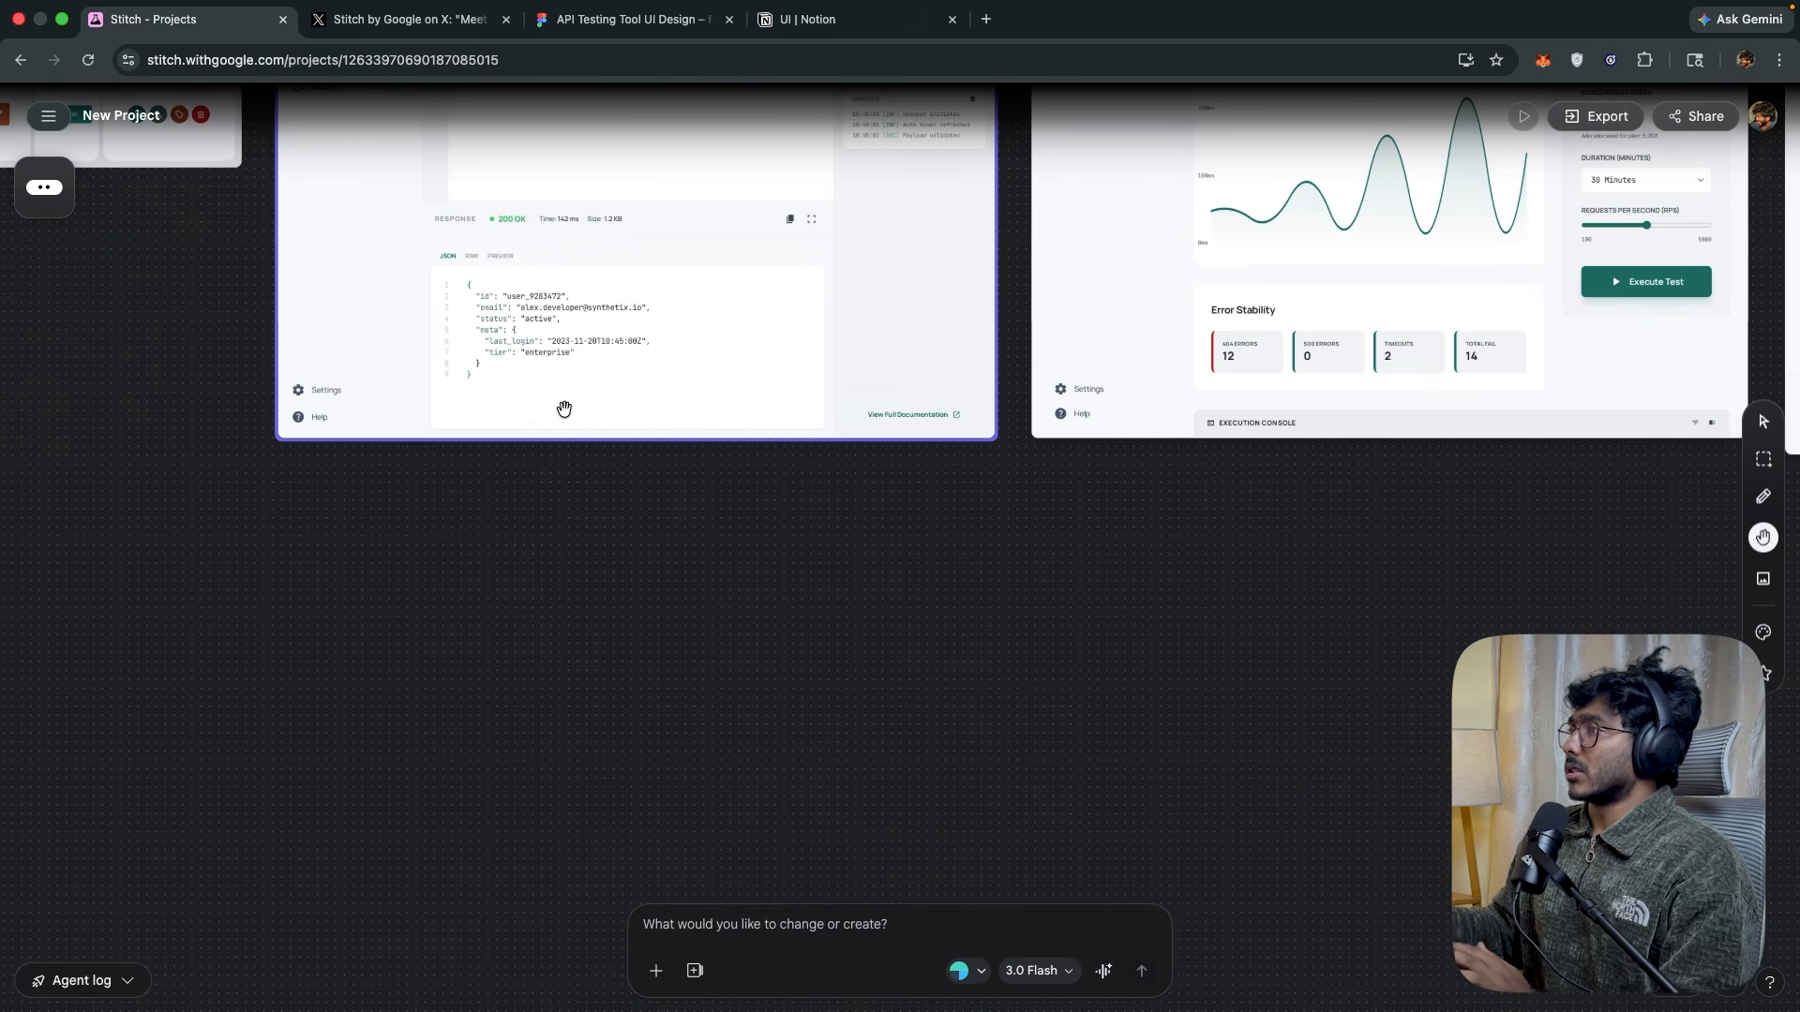
Compare the sidebar navigation and tabs of the light Main Workspace screen with those of the dark Main Workspace screens.
{"action": "scroll", "coordinate": [1209, 690], "scroll_direction": "up", "scroll_amount": 5}
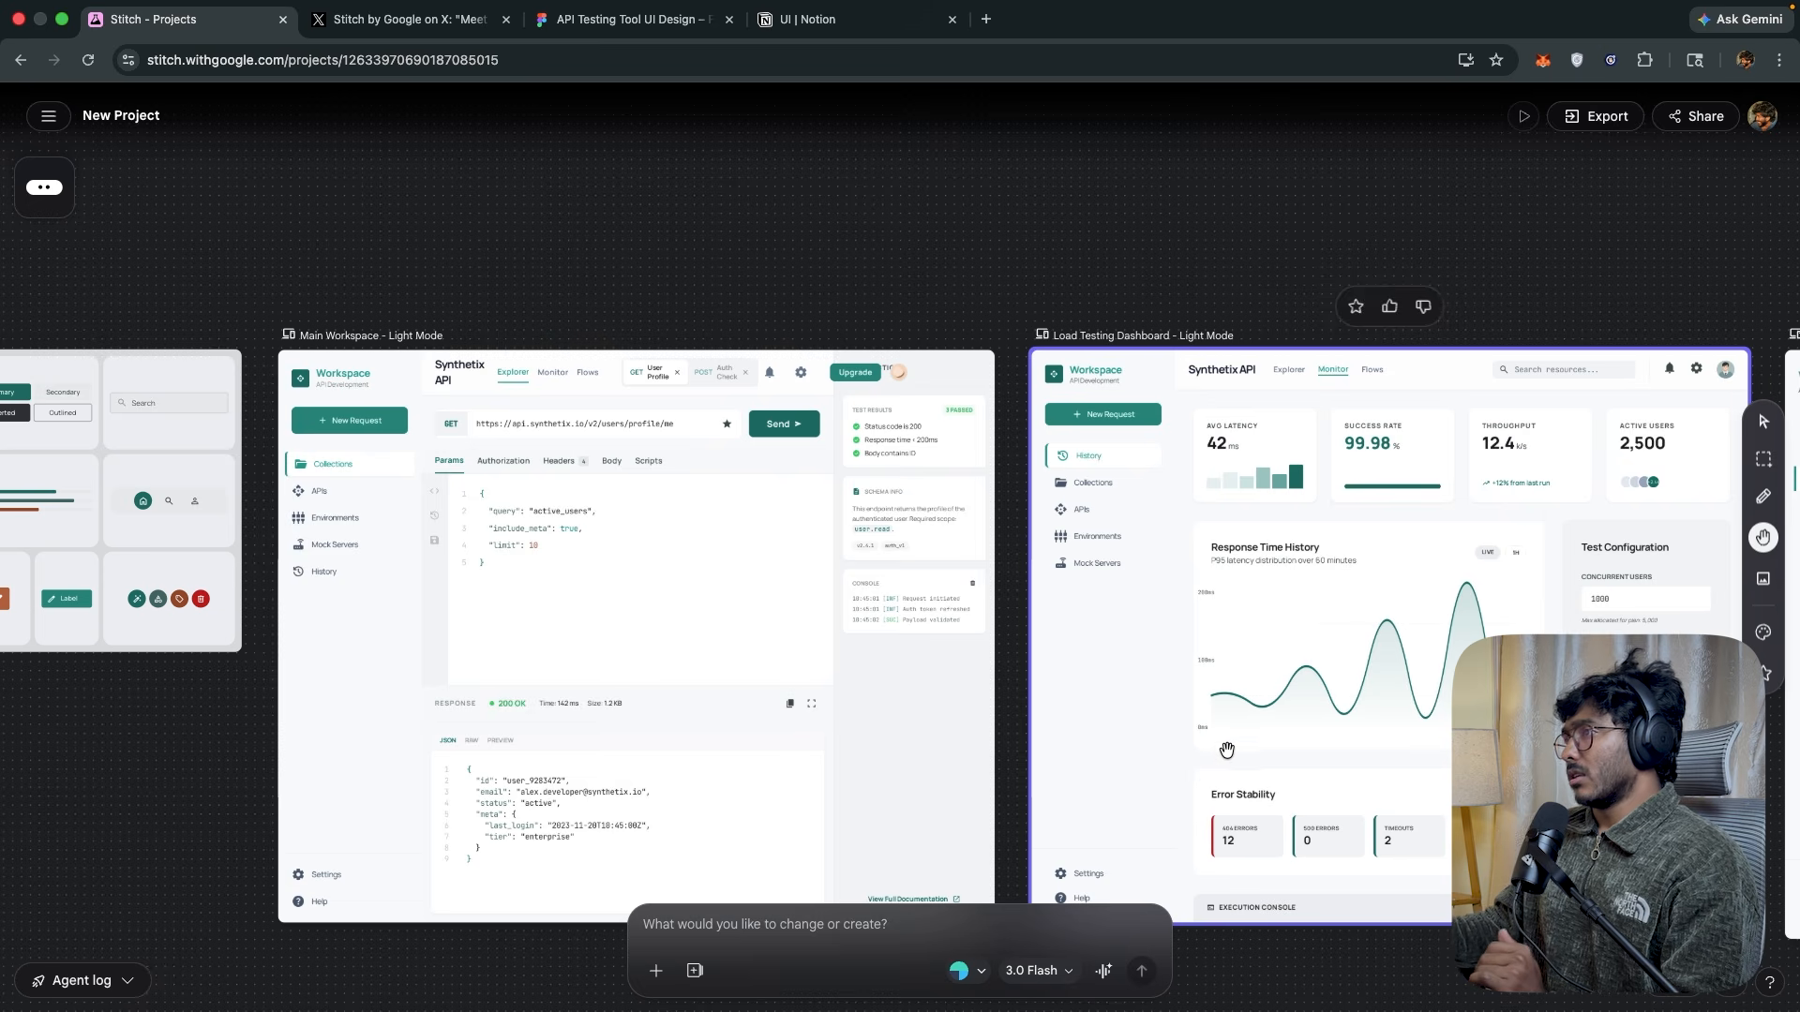
{"action": "scroll", "coordinate": [1012, 797], "scroll_direction": "down", "scroll_amount": 10}
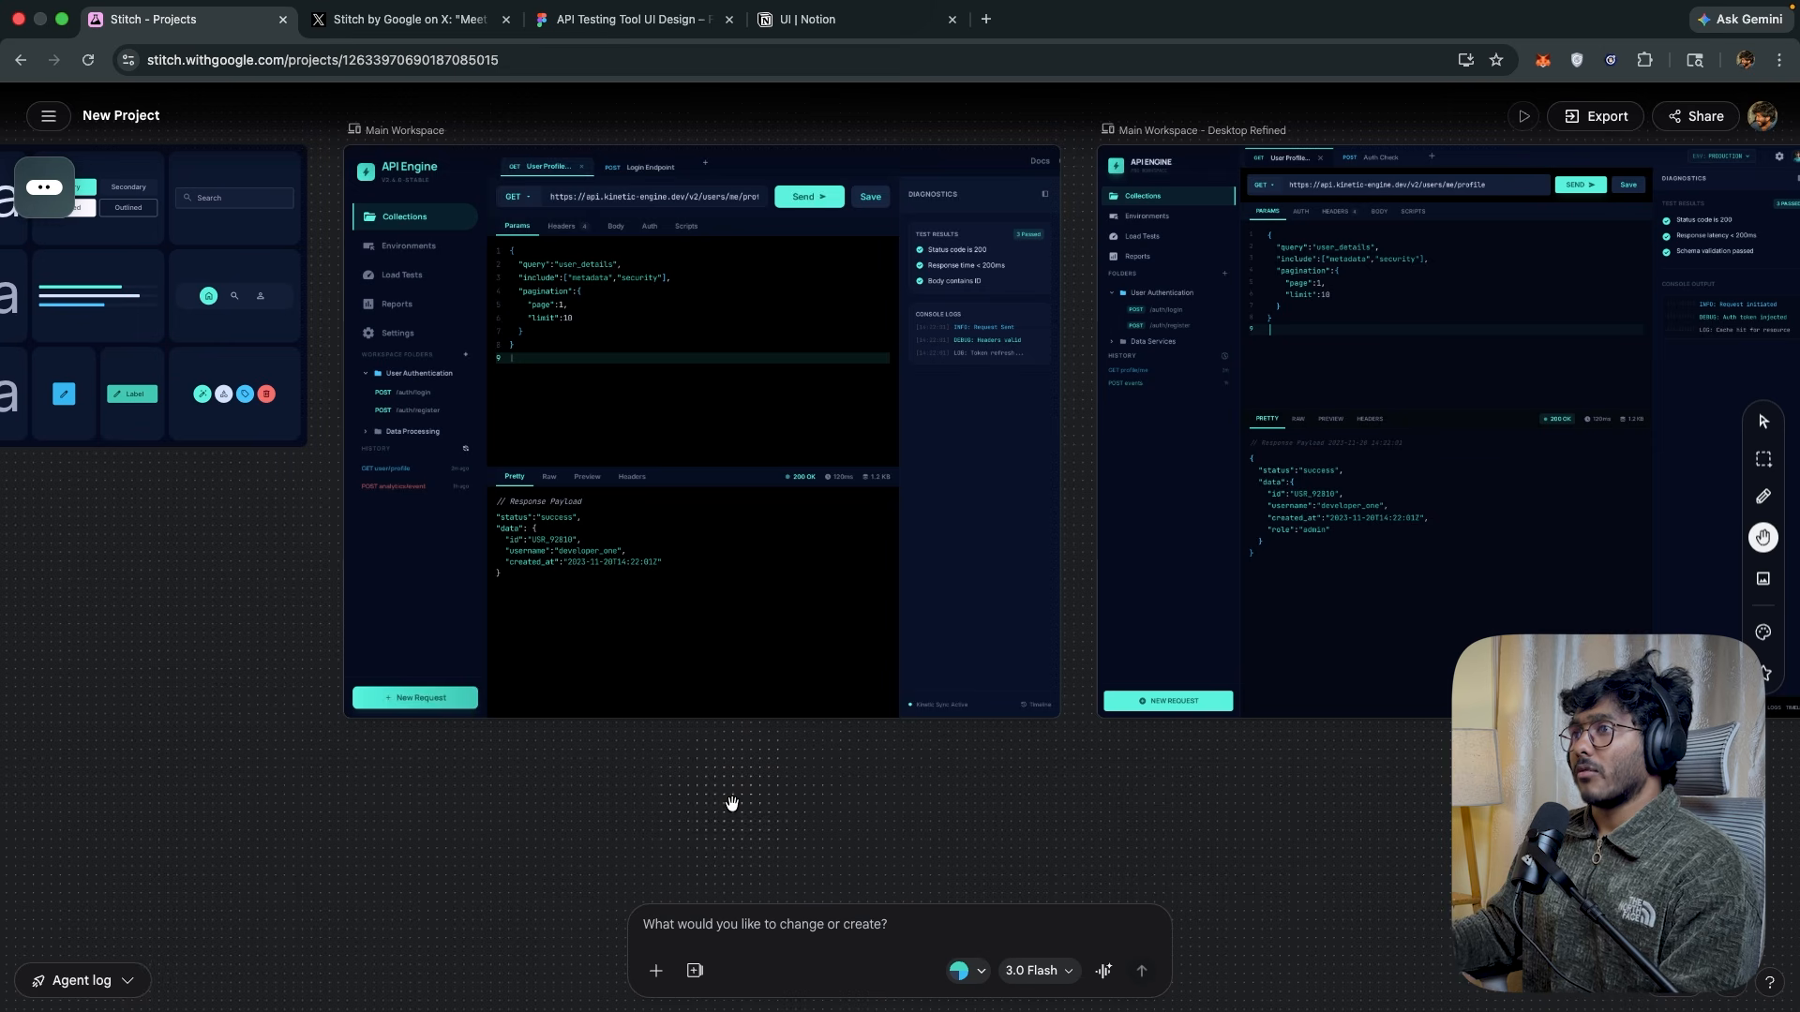
{"action": "left_click", "coordinate": [885, 710]}
{"action": "scroll", "coordinate": [885, 709], "scroll_direction": "down", "scroll_amount": 5}
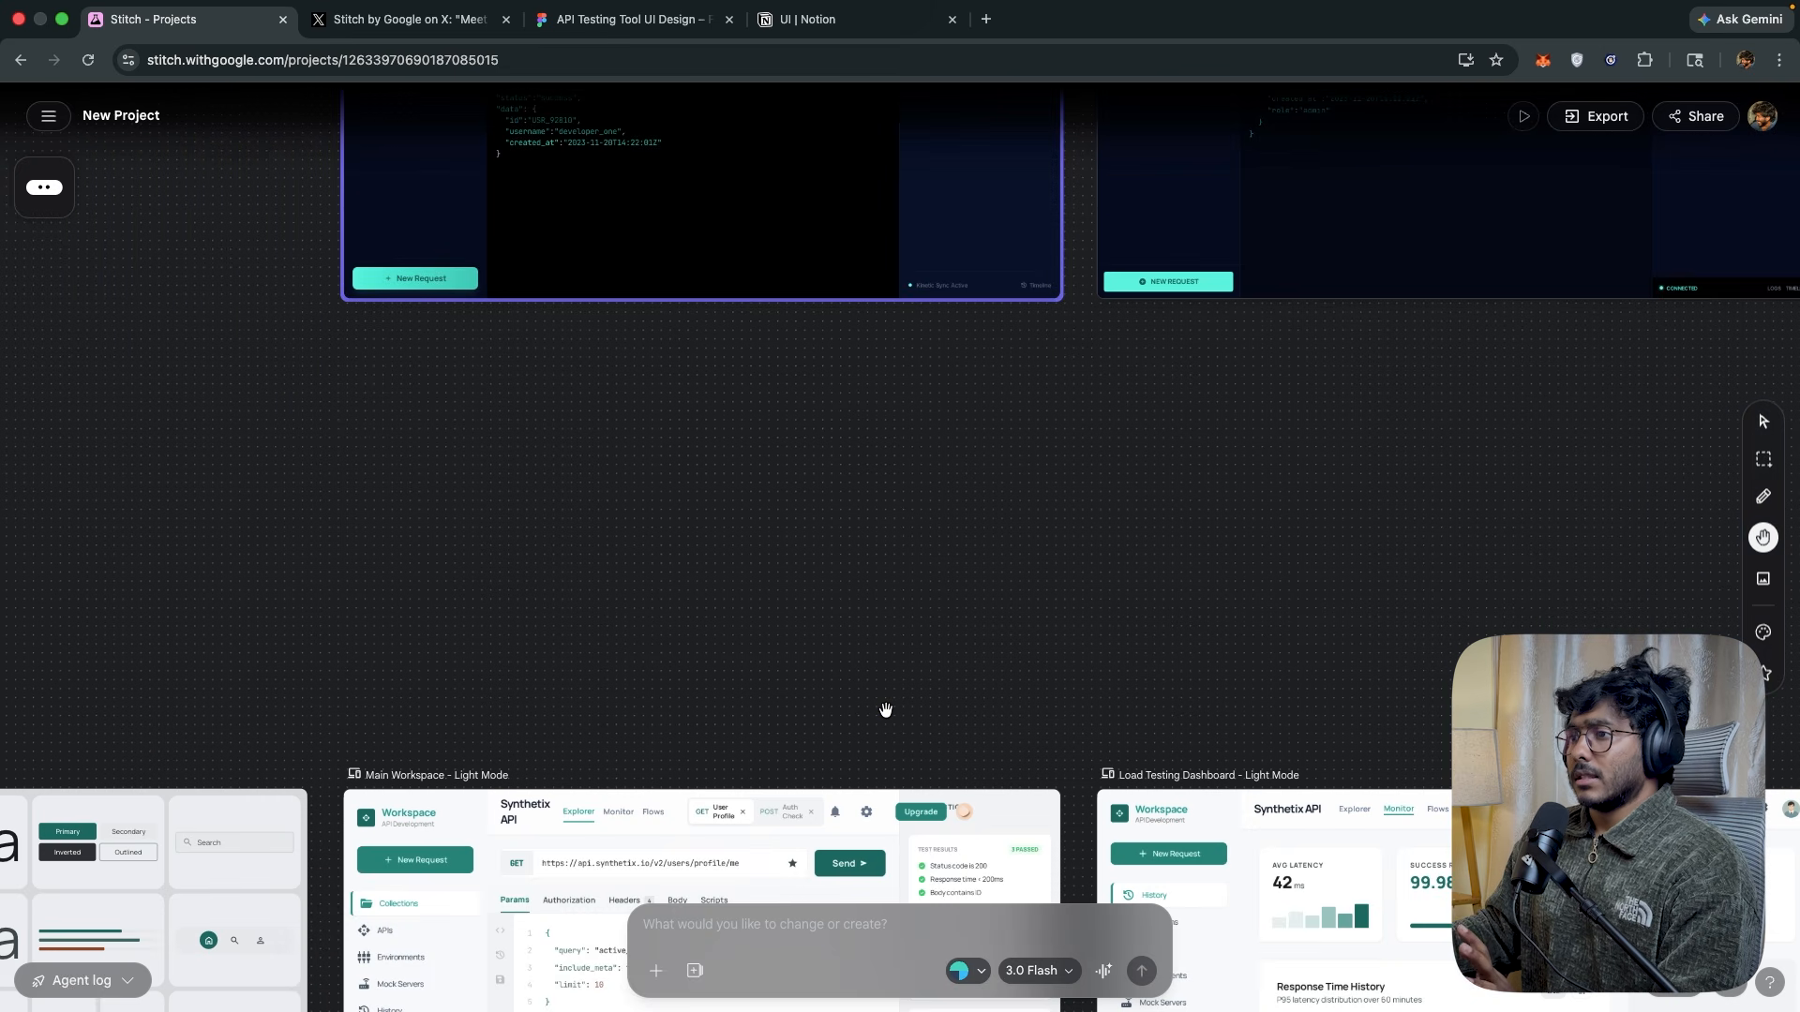
{"action": "scroll", "coordinate": [885, 710], "scroll_direction": "up", "scroll_amount": 5}
{"action": "scroll", "coordinate": [884, 709], "scroll_direction": "down", "scroll_amount": 6}
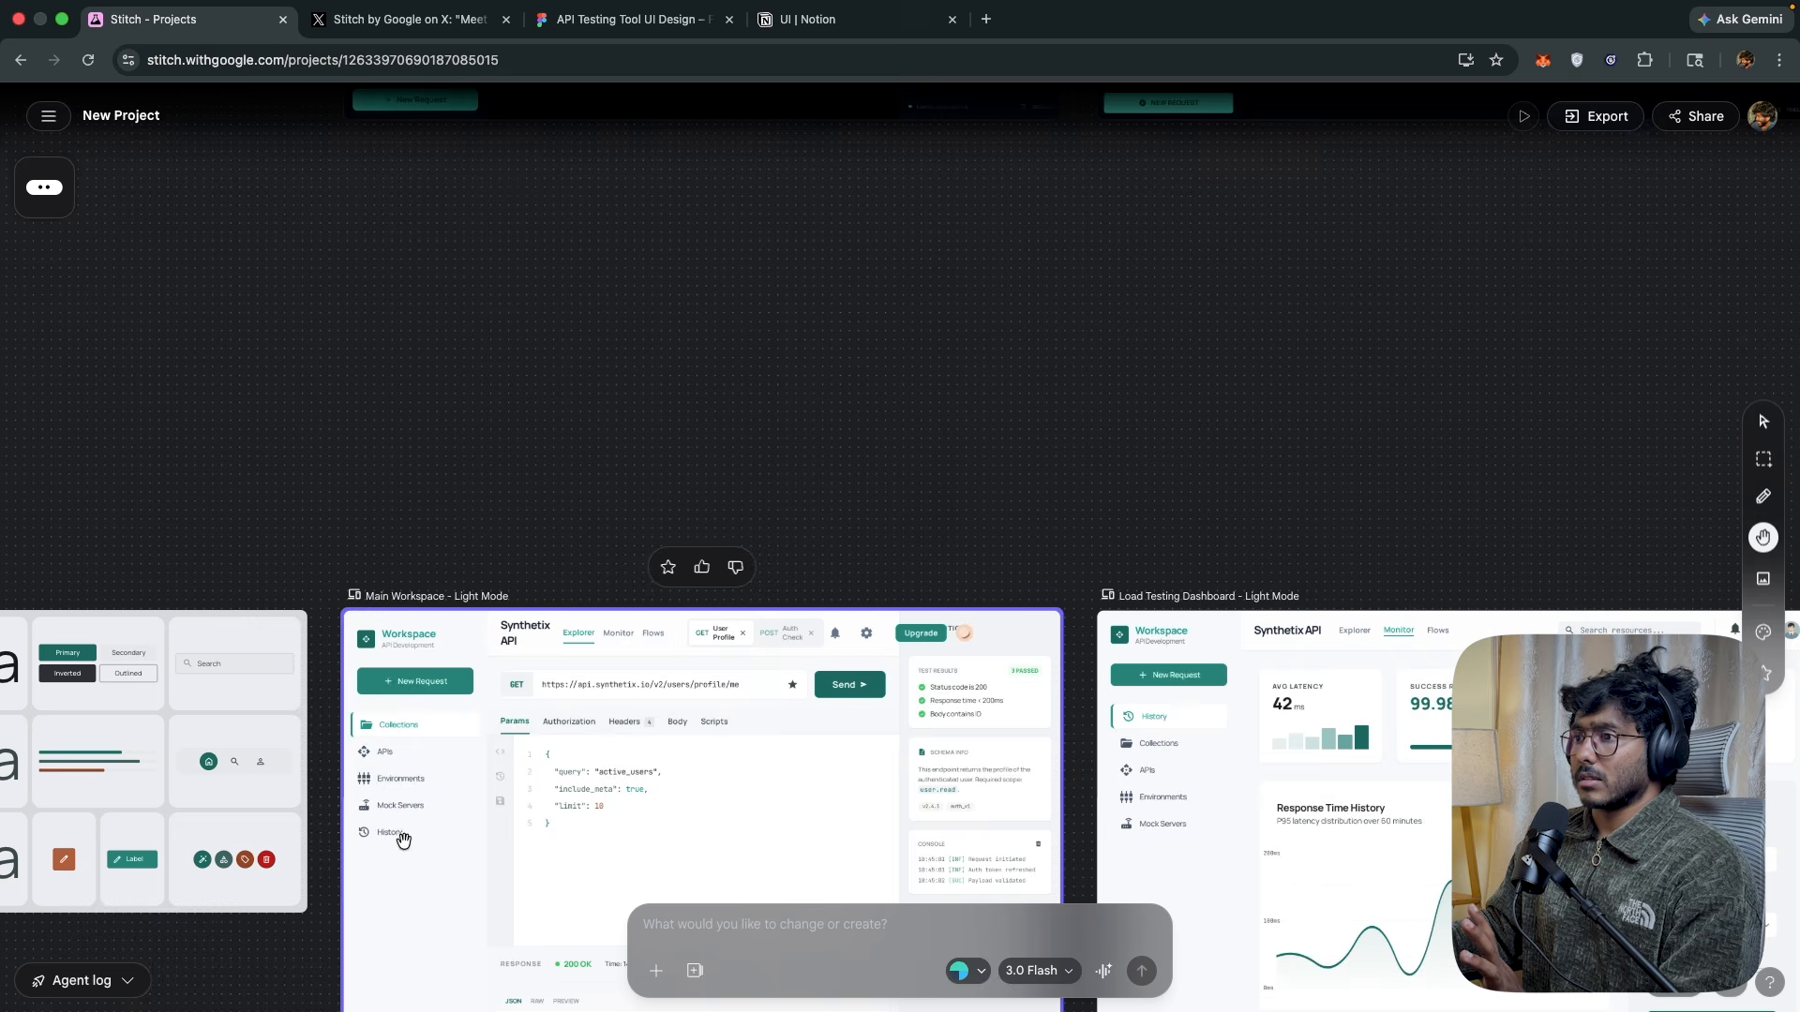
{"action": "scroll", "coordinate": [403, 848], "scroll_direction": "up", "scroll_amount": 1}
{"action": "scroll", "coordinate": [417, 276], "scroll_direction": "up", "scroll_amount": 7}
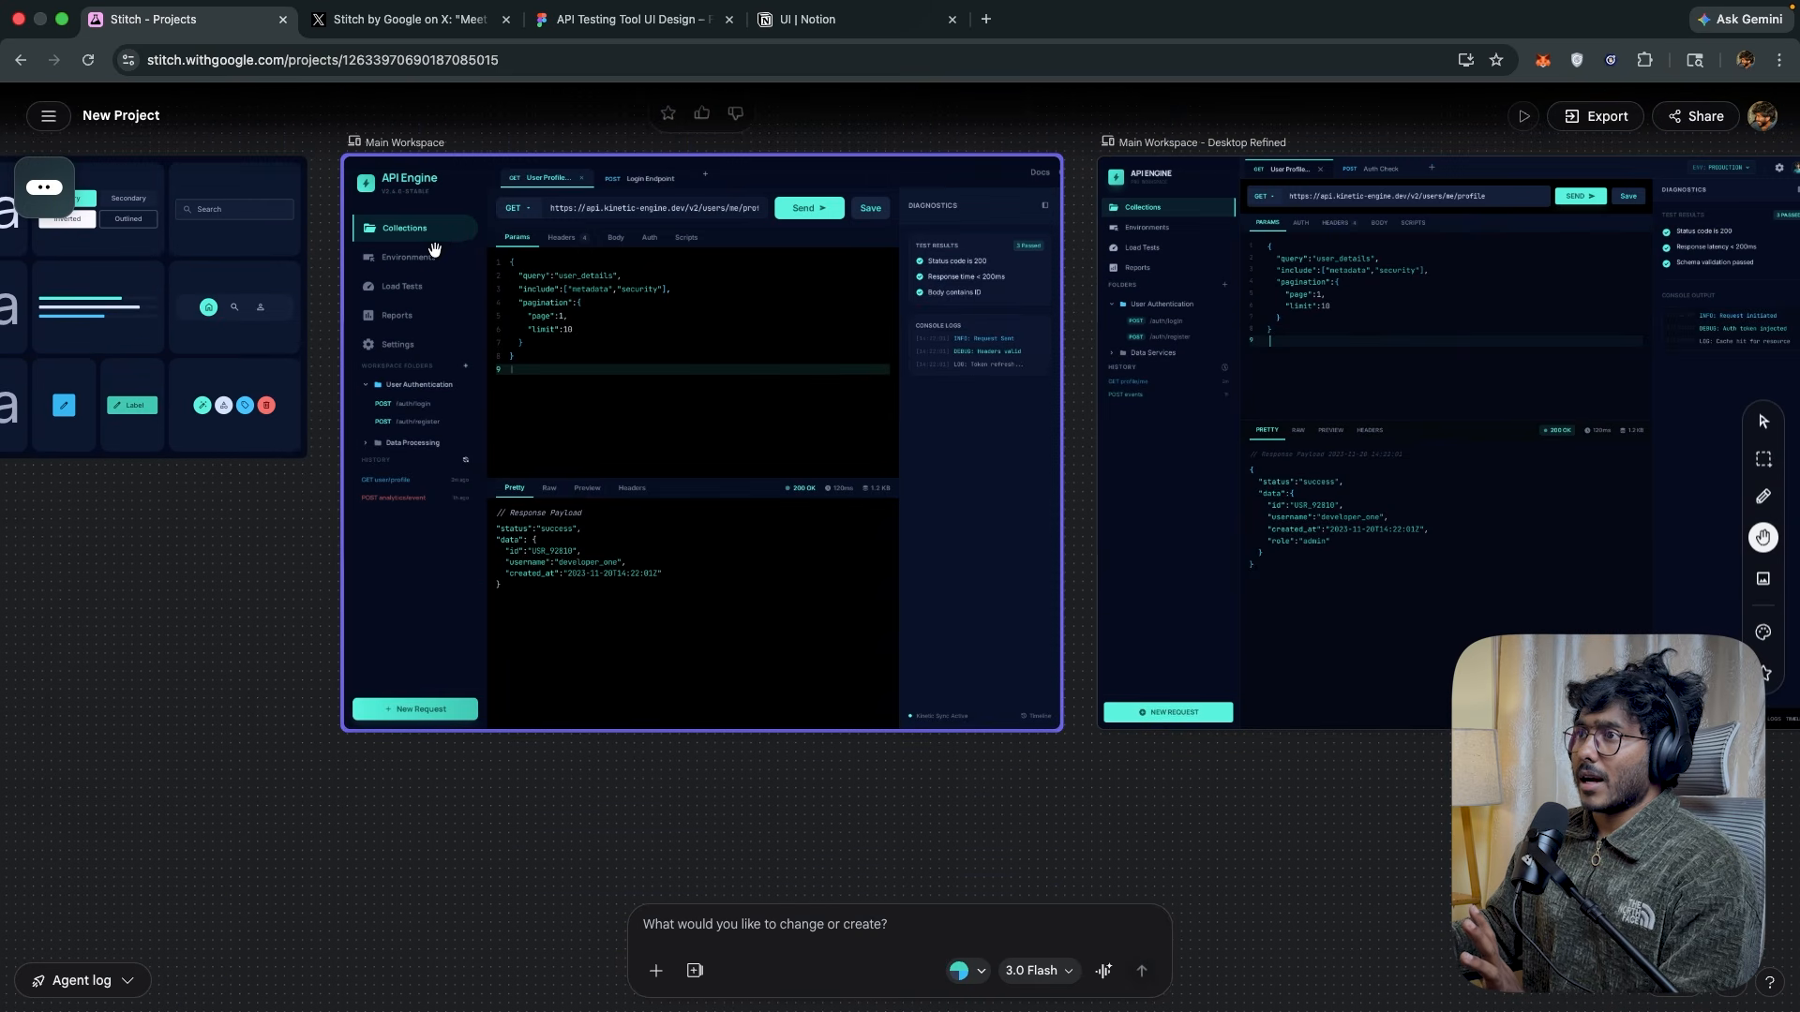
{"action": "scroll", "coordinate": [513, 431], "scroll_direction": "down", "scroll_amount": 7}
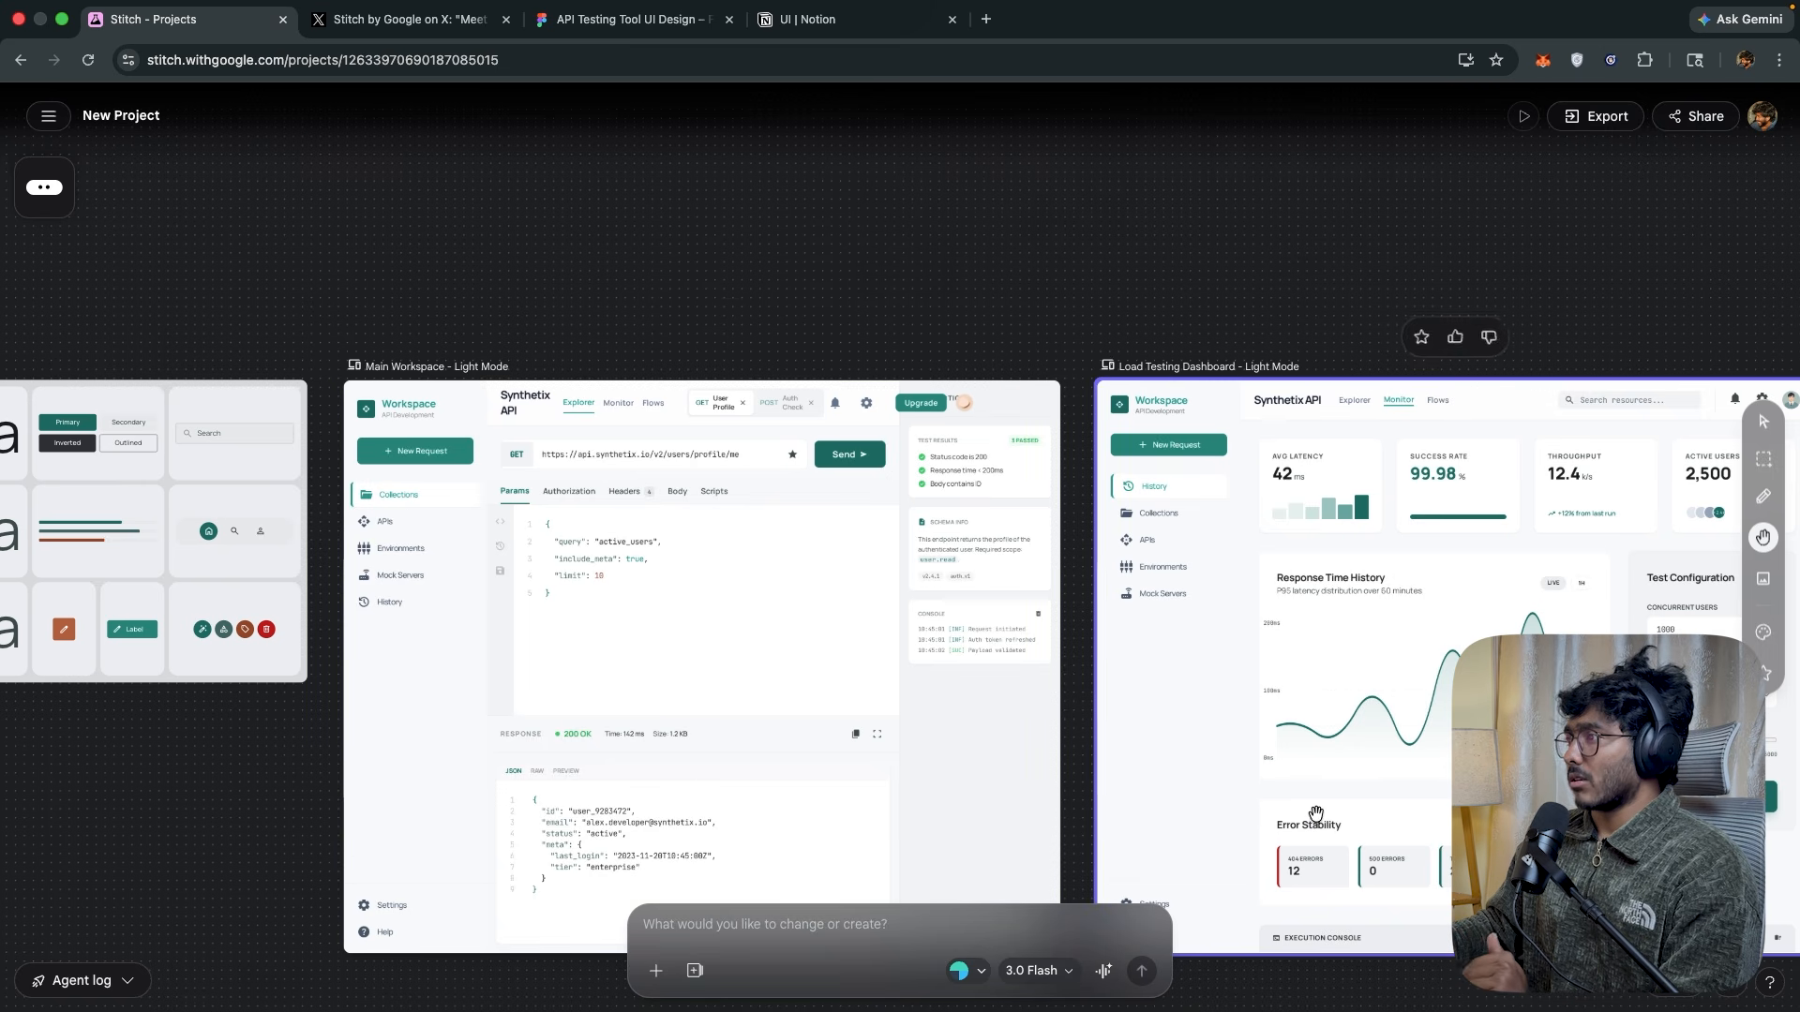
{"action": "scroll", "coordinate": [1312, 811], "scroll_direction": "up", "scroll_amount": 6}
{"action": "scroll", "coordinate": [1315, 811], "scroll_direction": "up", "scroll_amount": 5}
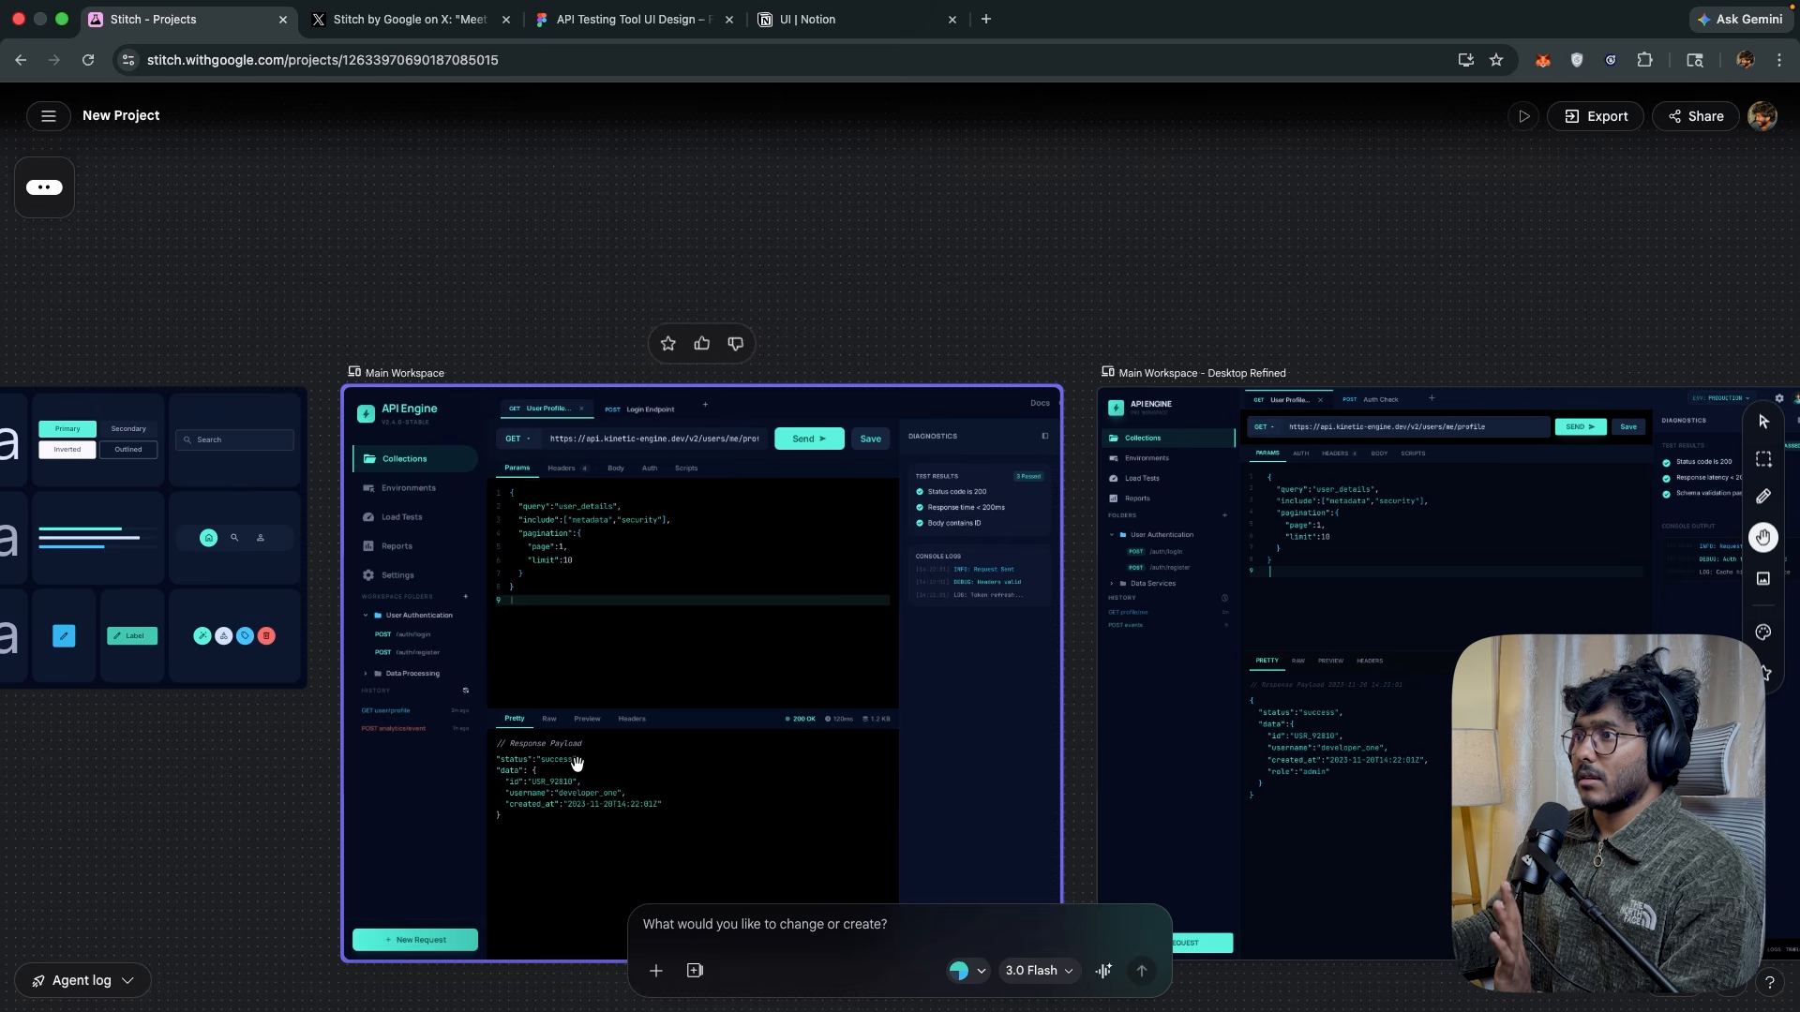
{"action": "scroll", "coordinate": [581, 761], "scroll_direction": "down", "scroll_amount": 10}
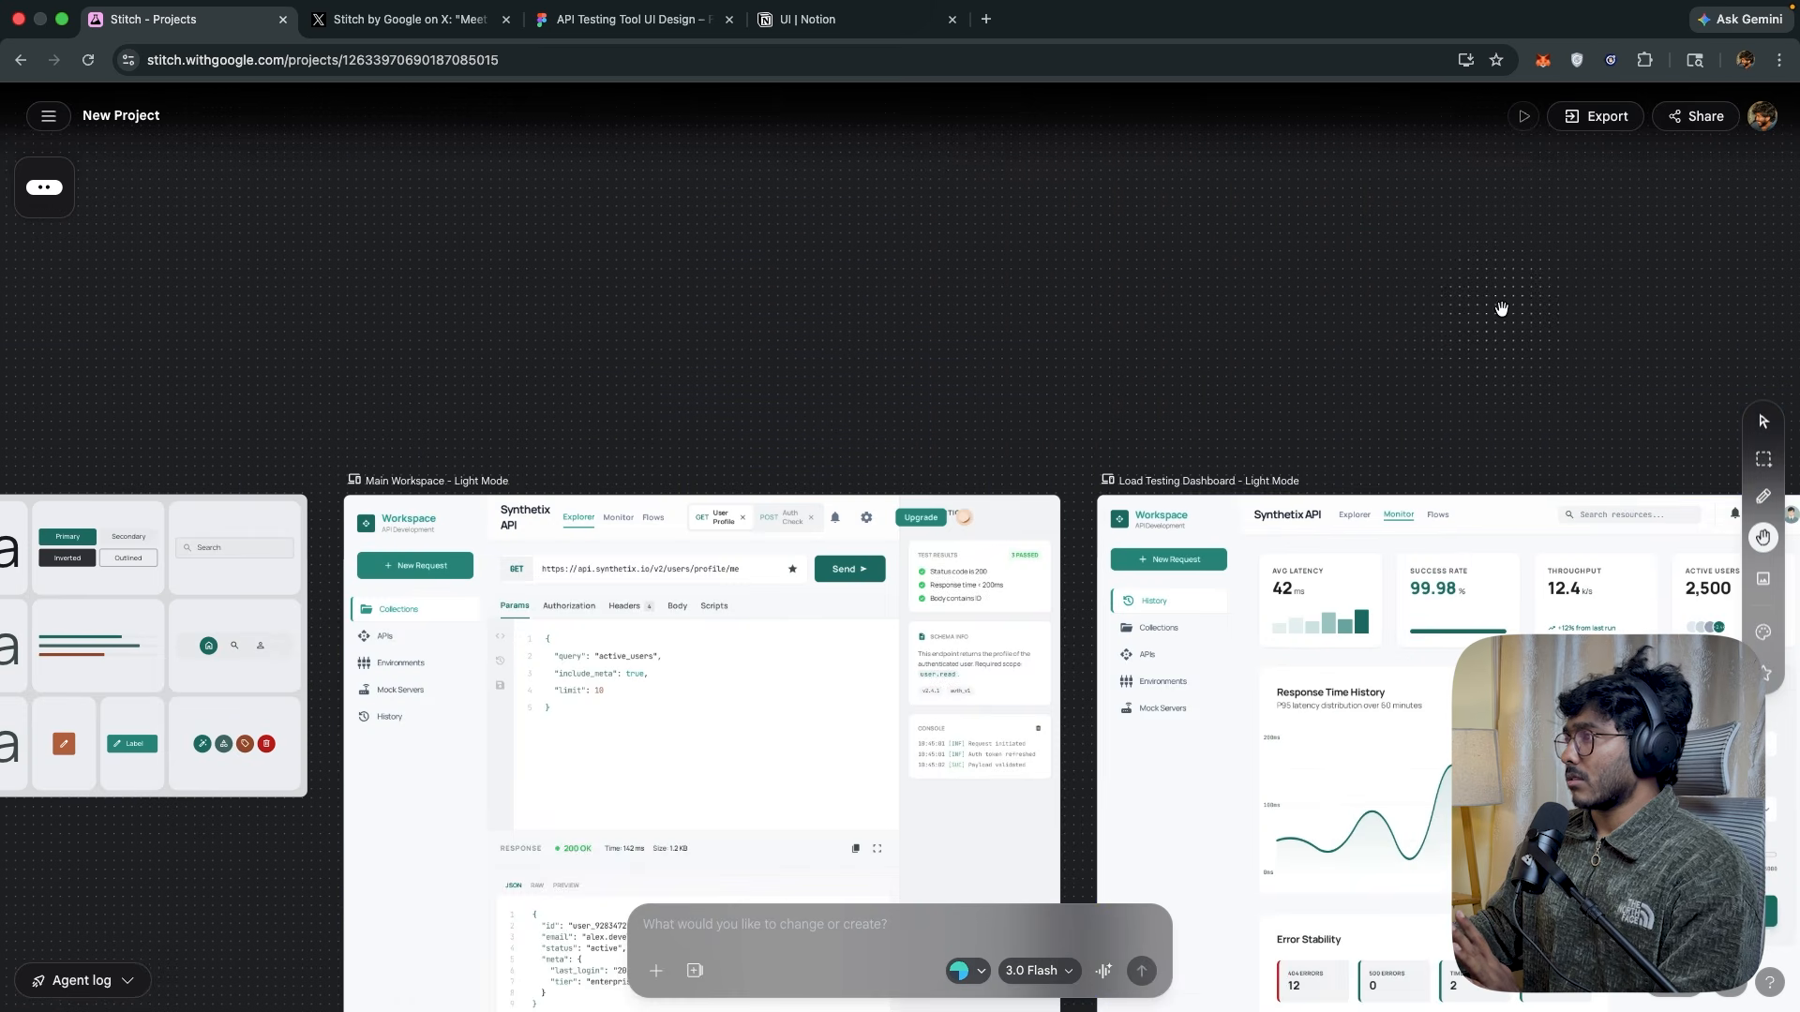
Examine the light mode Load Testing Dashboard, Environment Manager and Test Report Preview for consistent navigation.
{"action": "left_click_drag", "start_coordinate": [1502, 311], "coordinate": [770, 386]}
{"action": "scroll", "coordinate": [770, 385], "scroll_direction": "right", "scroll_amount": 4}
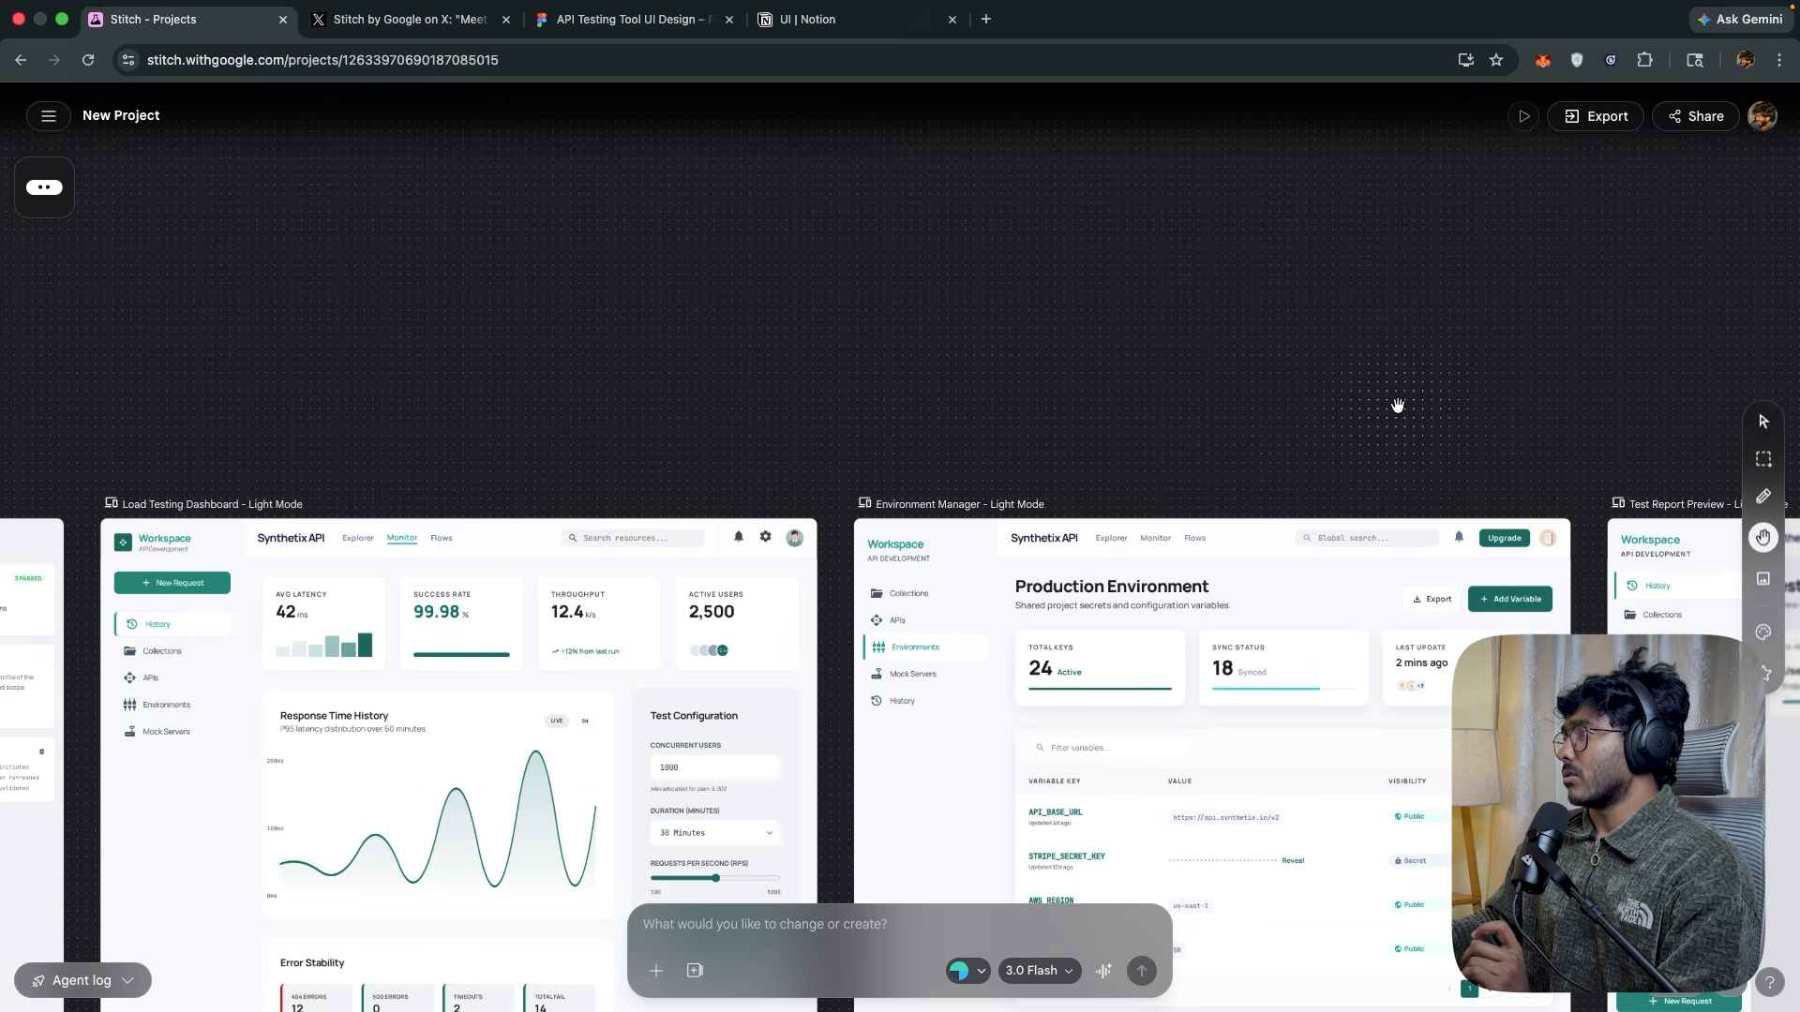
{"action": "left_click_drag", "start_coordinate": [1394, 405], "coordinate": [713, 208]}
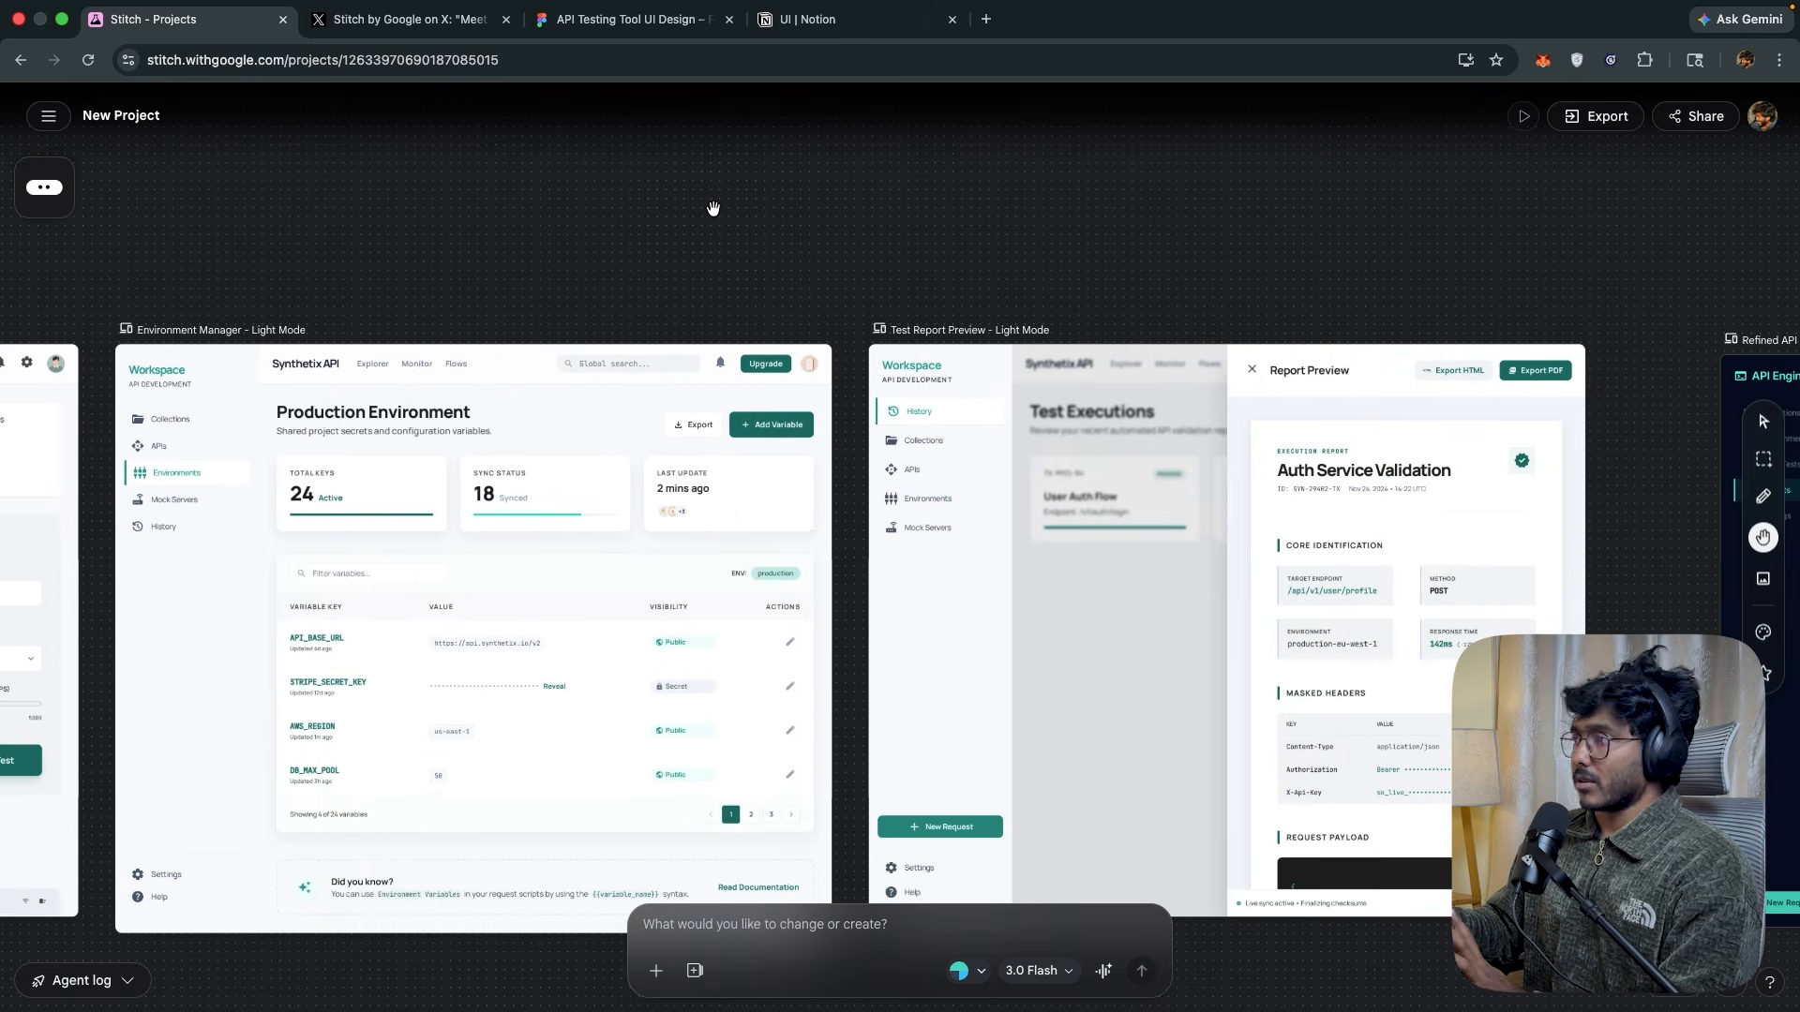
Align the Main Workspace tab structure through a voice session with the Leda voice, aiming for consistent dark and light screens, and end the session.
{"action": "left_click", "coordinate": [1104, 971]}
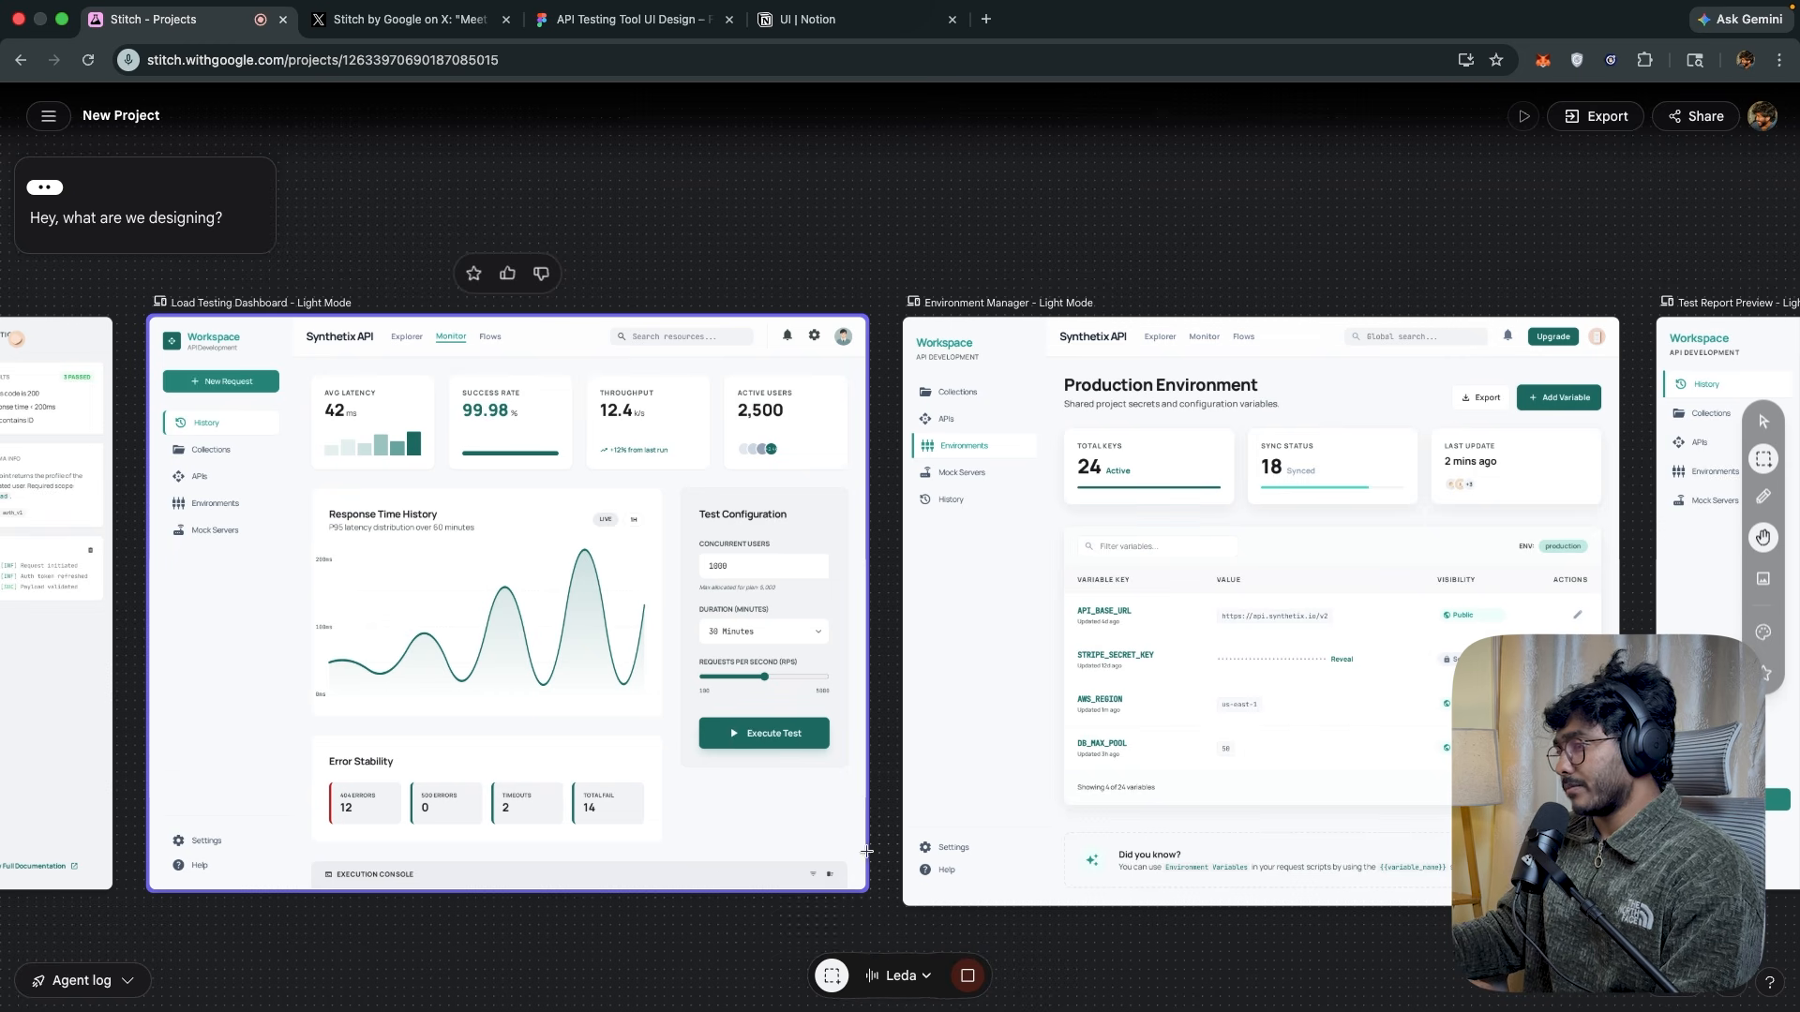
{"action": "left_click", "coordinate": [1087, 723]}
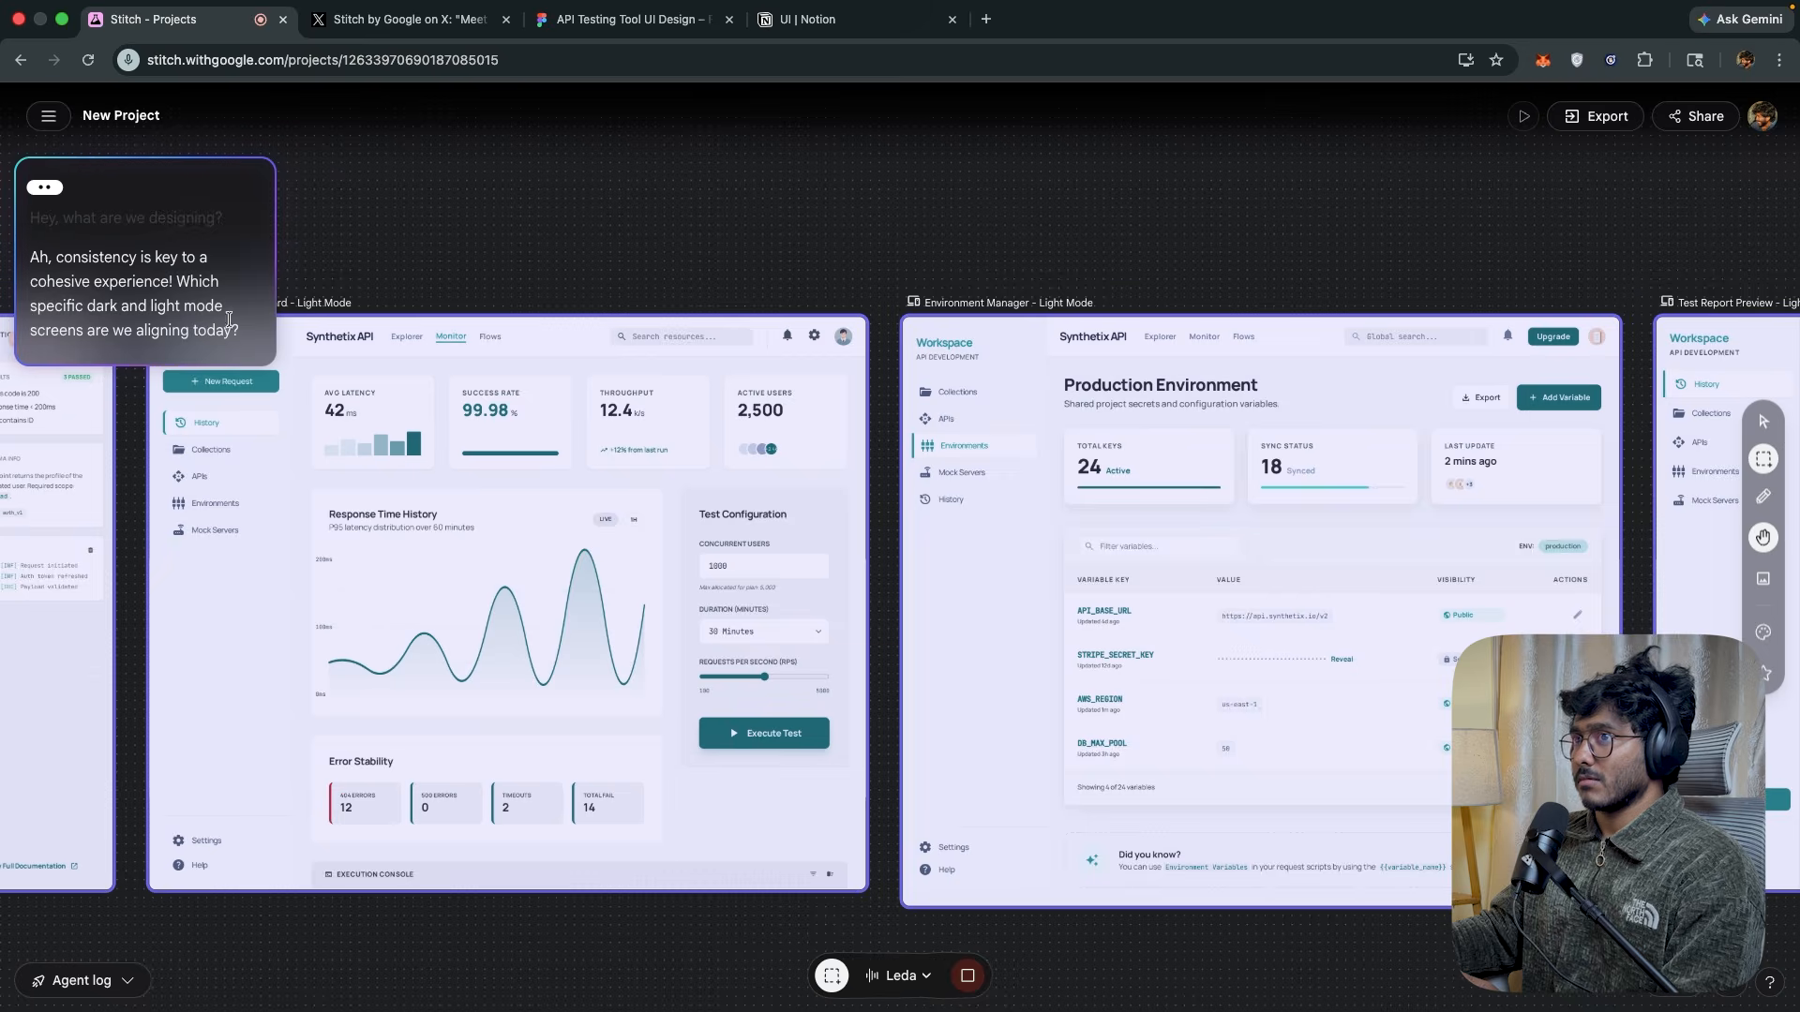
{"action": "left_click", "coordinate": [441, 222]}
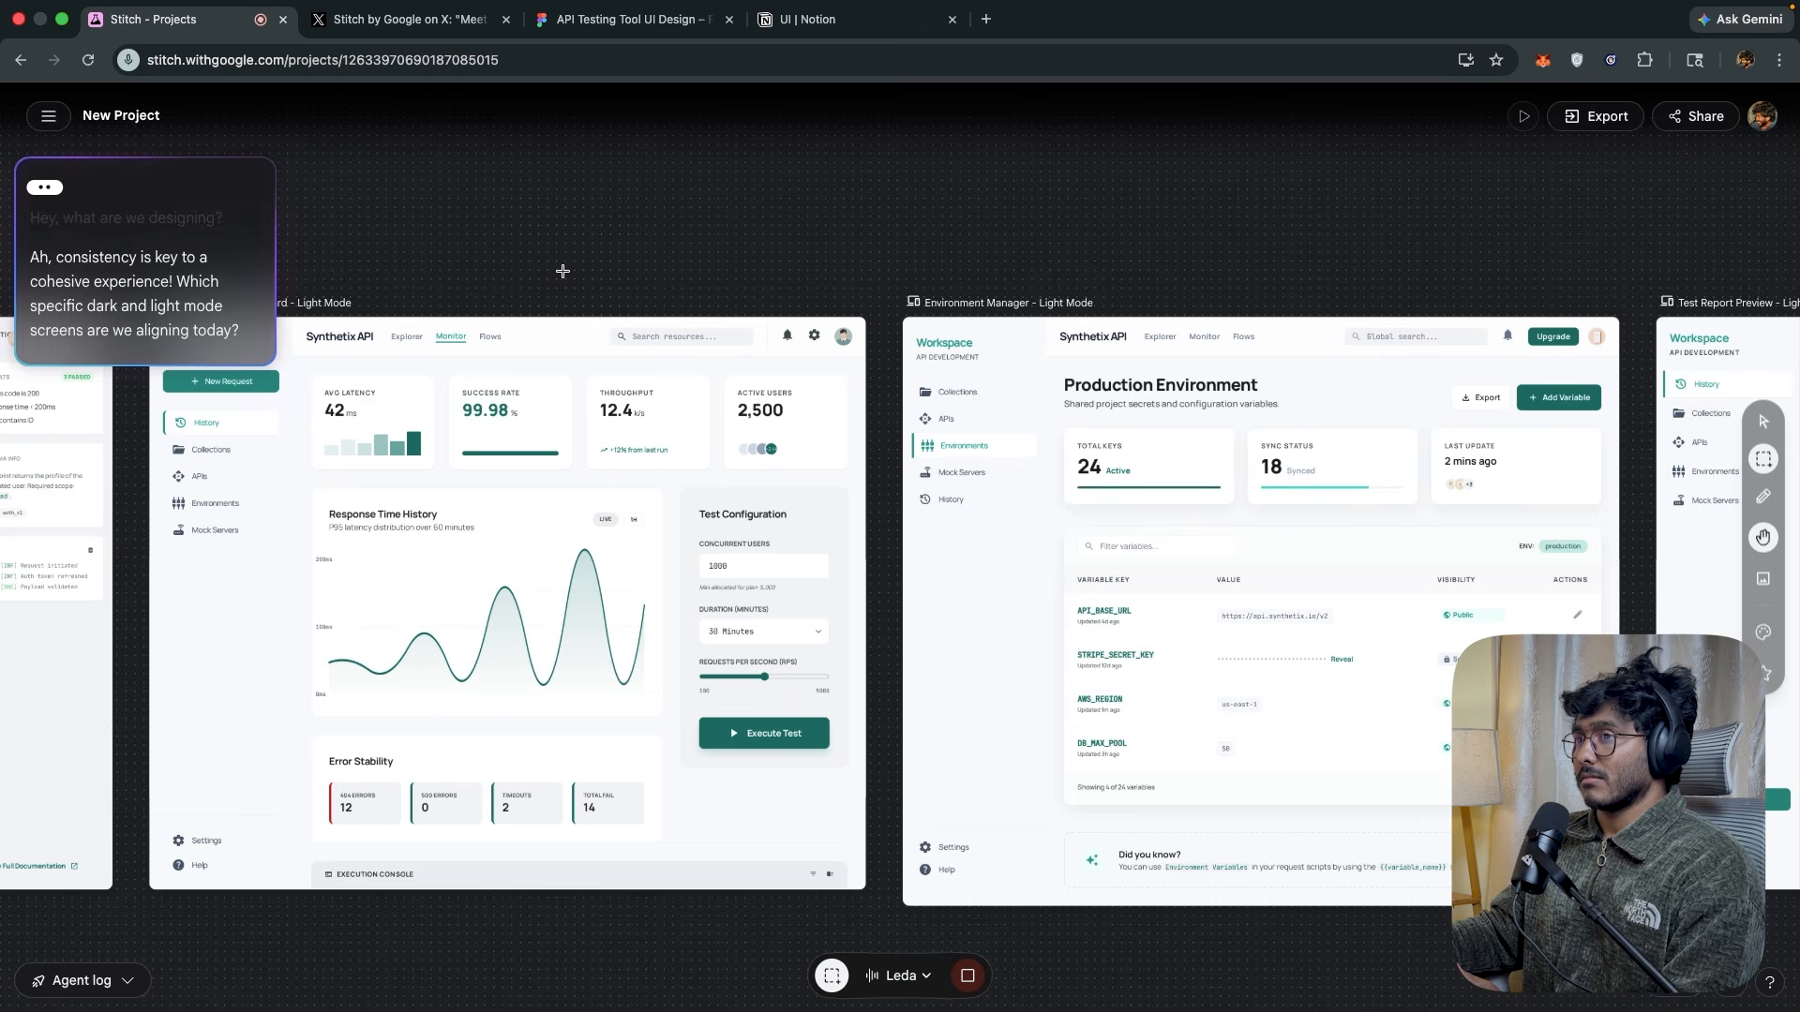
{"action": "left_click", "coordinate": [791, 849]}
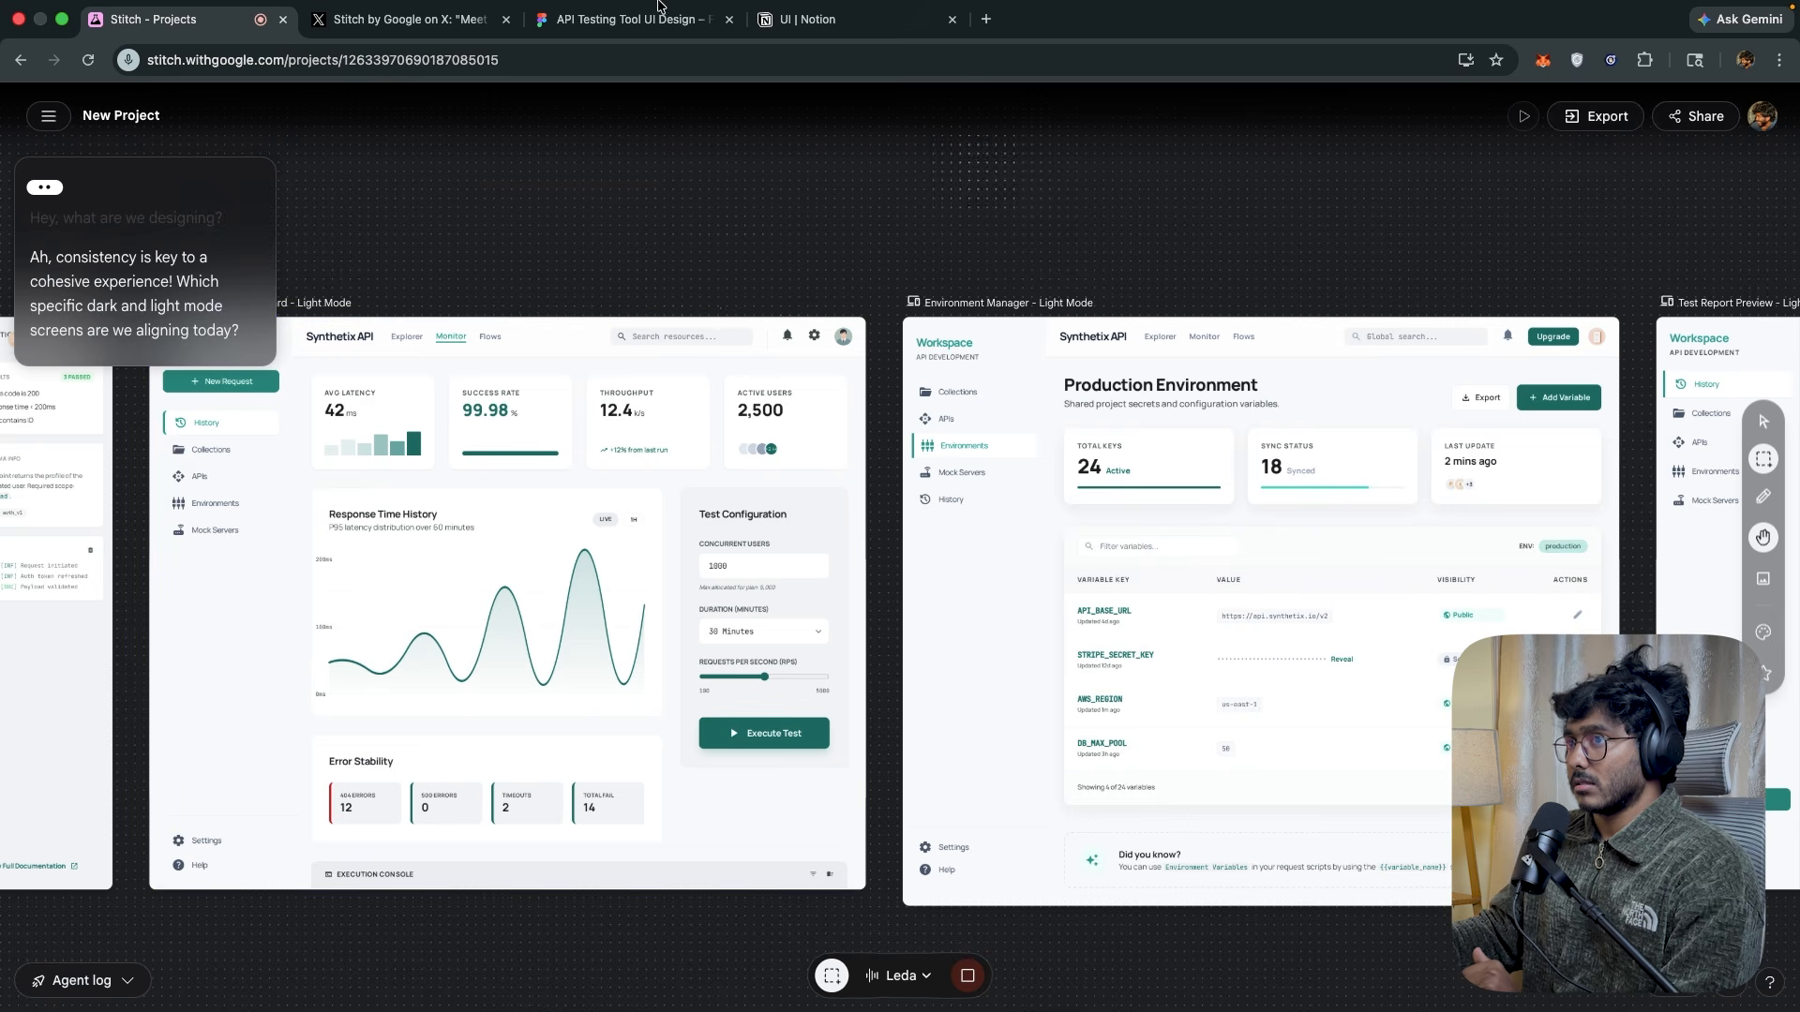
{"action": "scroll", "coordinate": [1166, 308], "scroll_direction": "left", "scroll_amount": 6}
{"action": "scroll", "coordinate": [1166, 308], "scroll_direction": "up", "scroll_amount": 2}
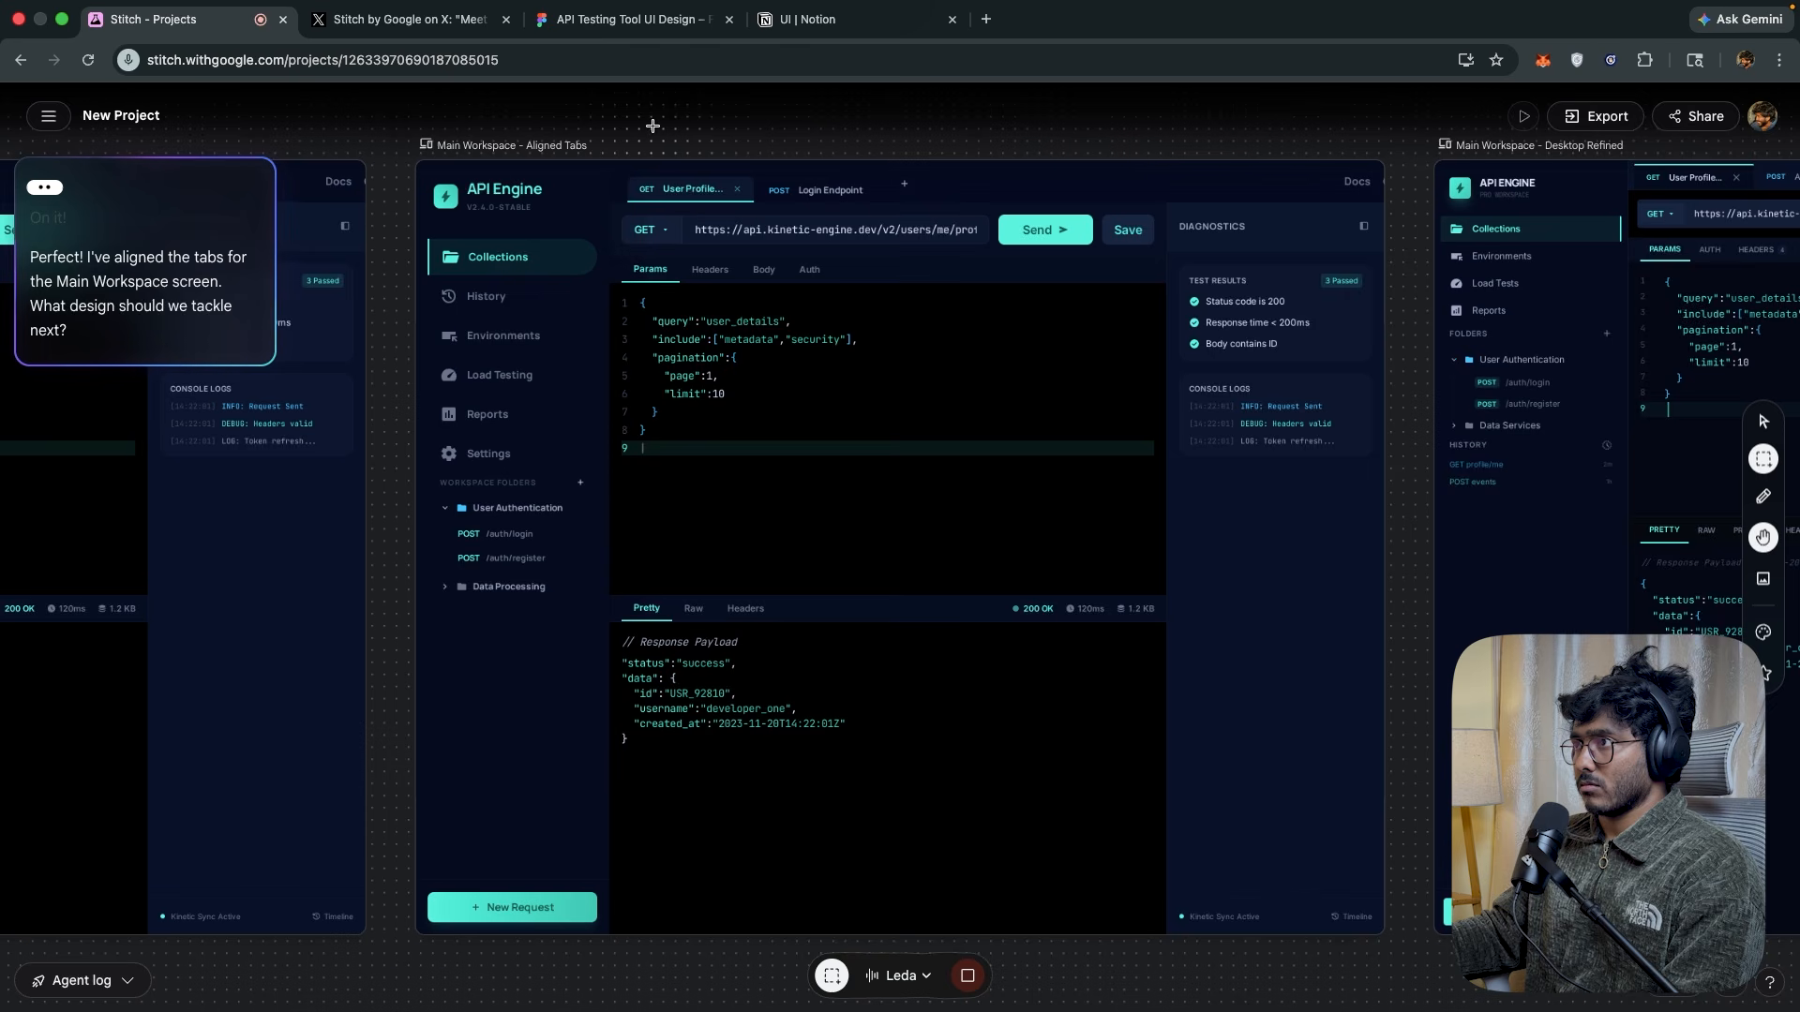
{"action": "mouse_move", "coordinate": [654, 125]}
{"action": "left_mouse_down"}
{"action": "mouse_move", "coordinate": [1632, 154]}
{"action": "mouse_move", "coordinate": [654, 150]}
{"action": "left_mouse_up"}
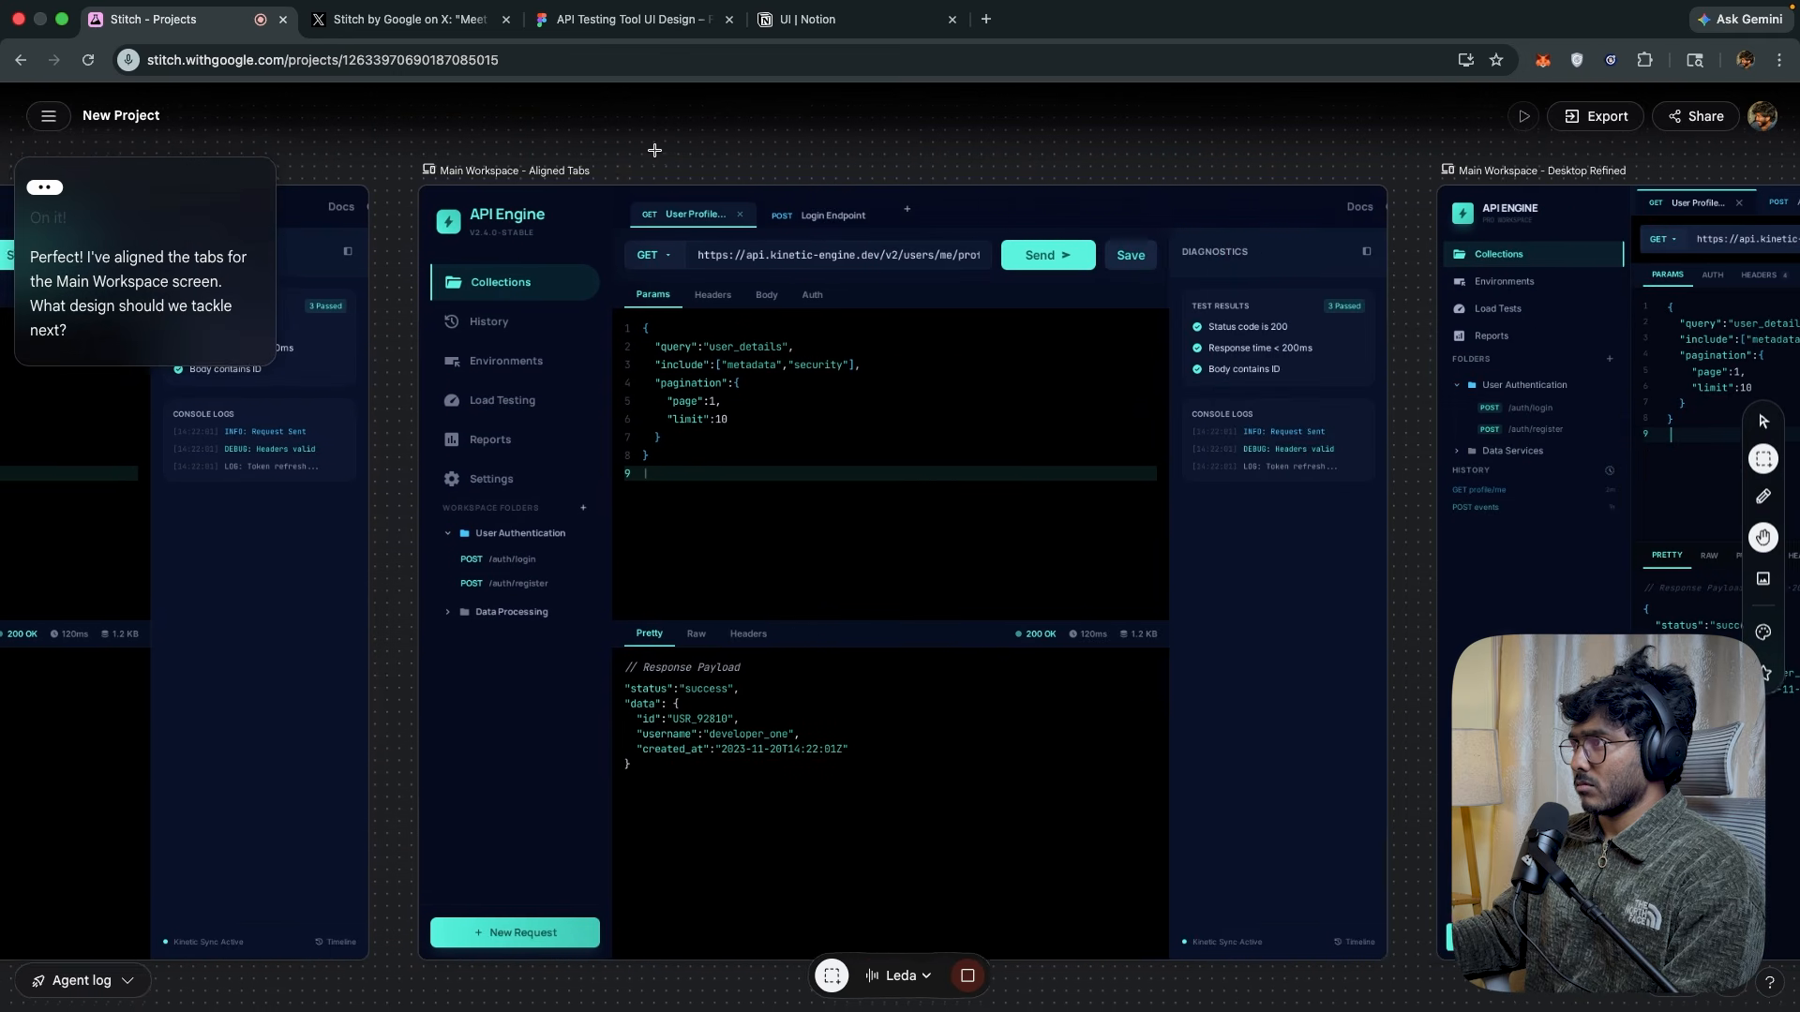
{"action": "left_click", "coordinate": [968, 980]}
Compare the Main Workspace - Aligned Tabs screen with the light mode Main Workspace.
{"action": "scroll", "coordinate": [1058, 494], "scroll_direction": "down", "scroll_amount": 2}
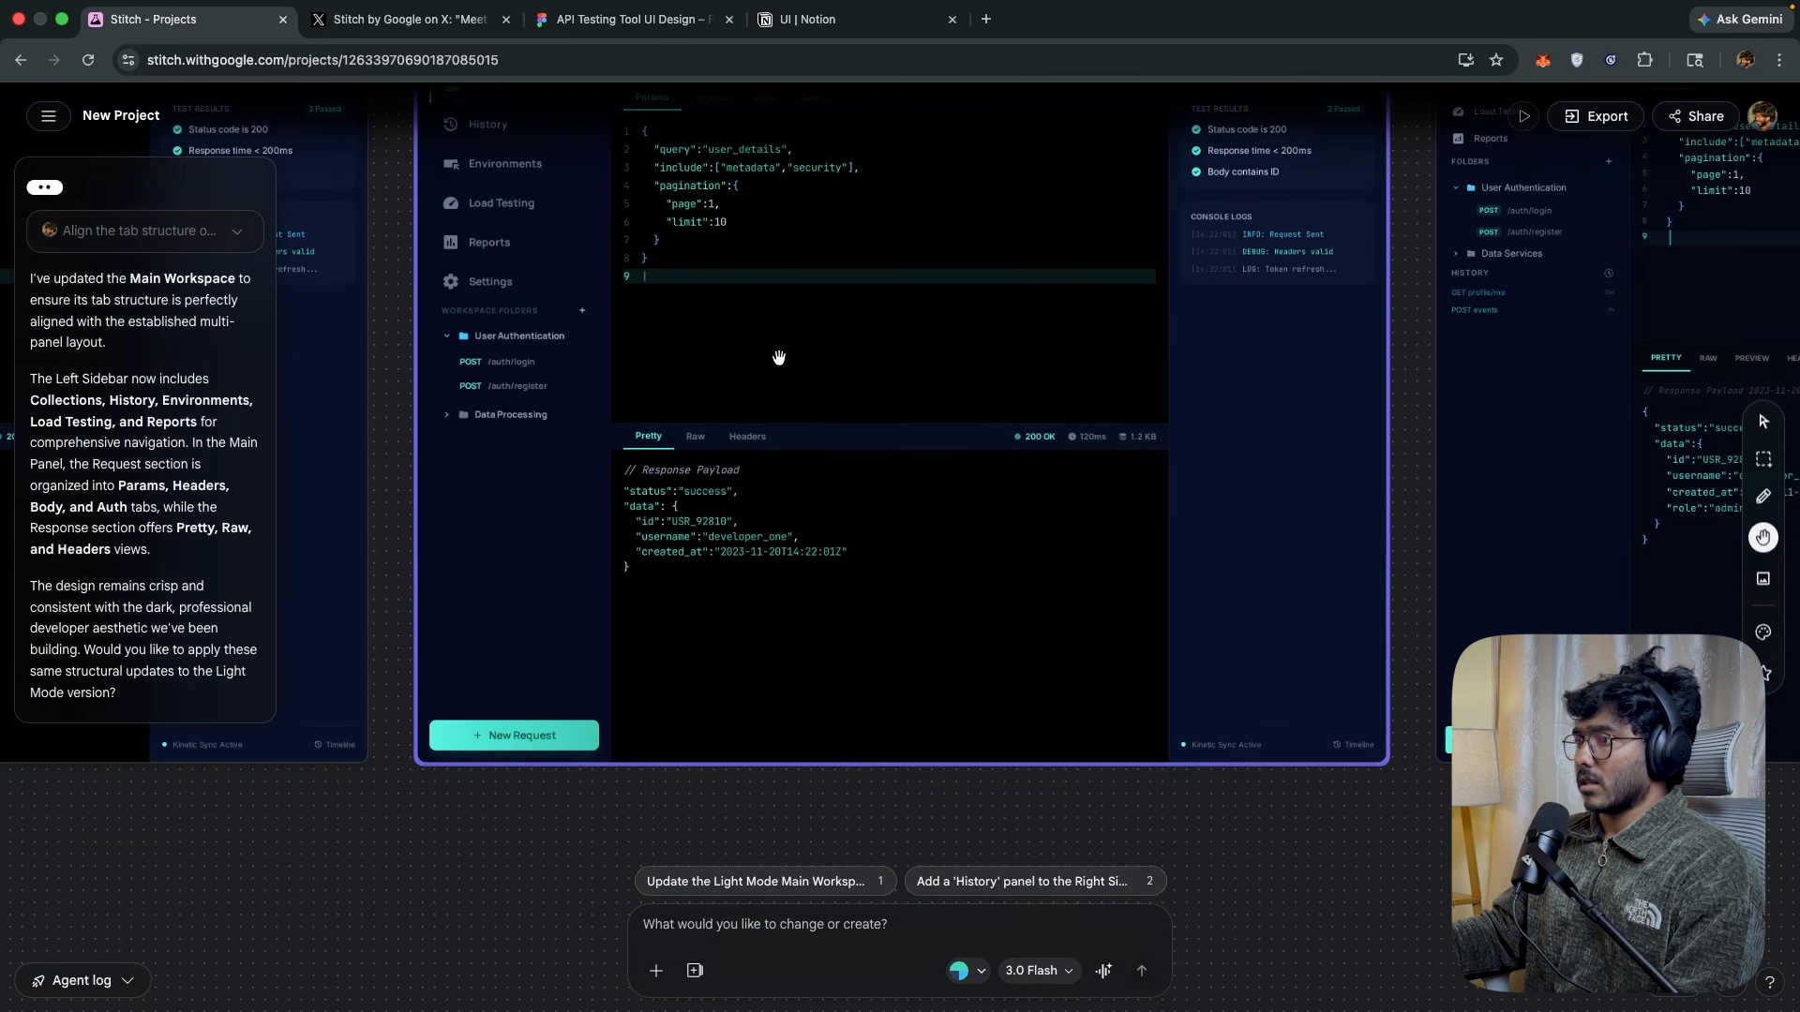
{"action": "scroll", "coordinate": [1009, 517], "scroll_direction": "up", "scroll_amount": 8}
{"action": "scroll", "coordinate": [1010, 521], "scroll_direction": "down", "scroll_amount": 5}
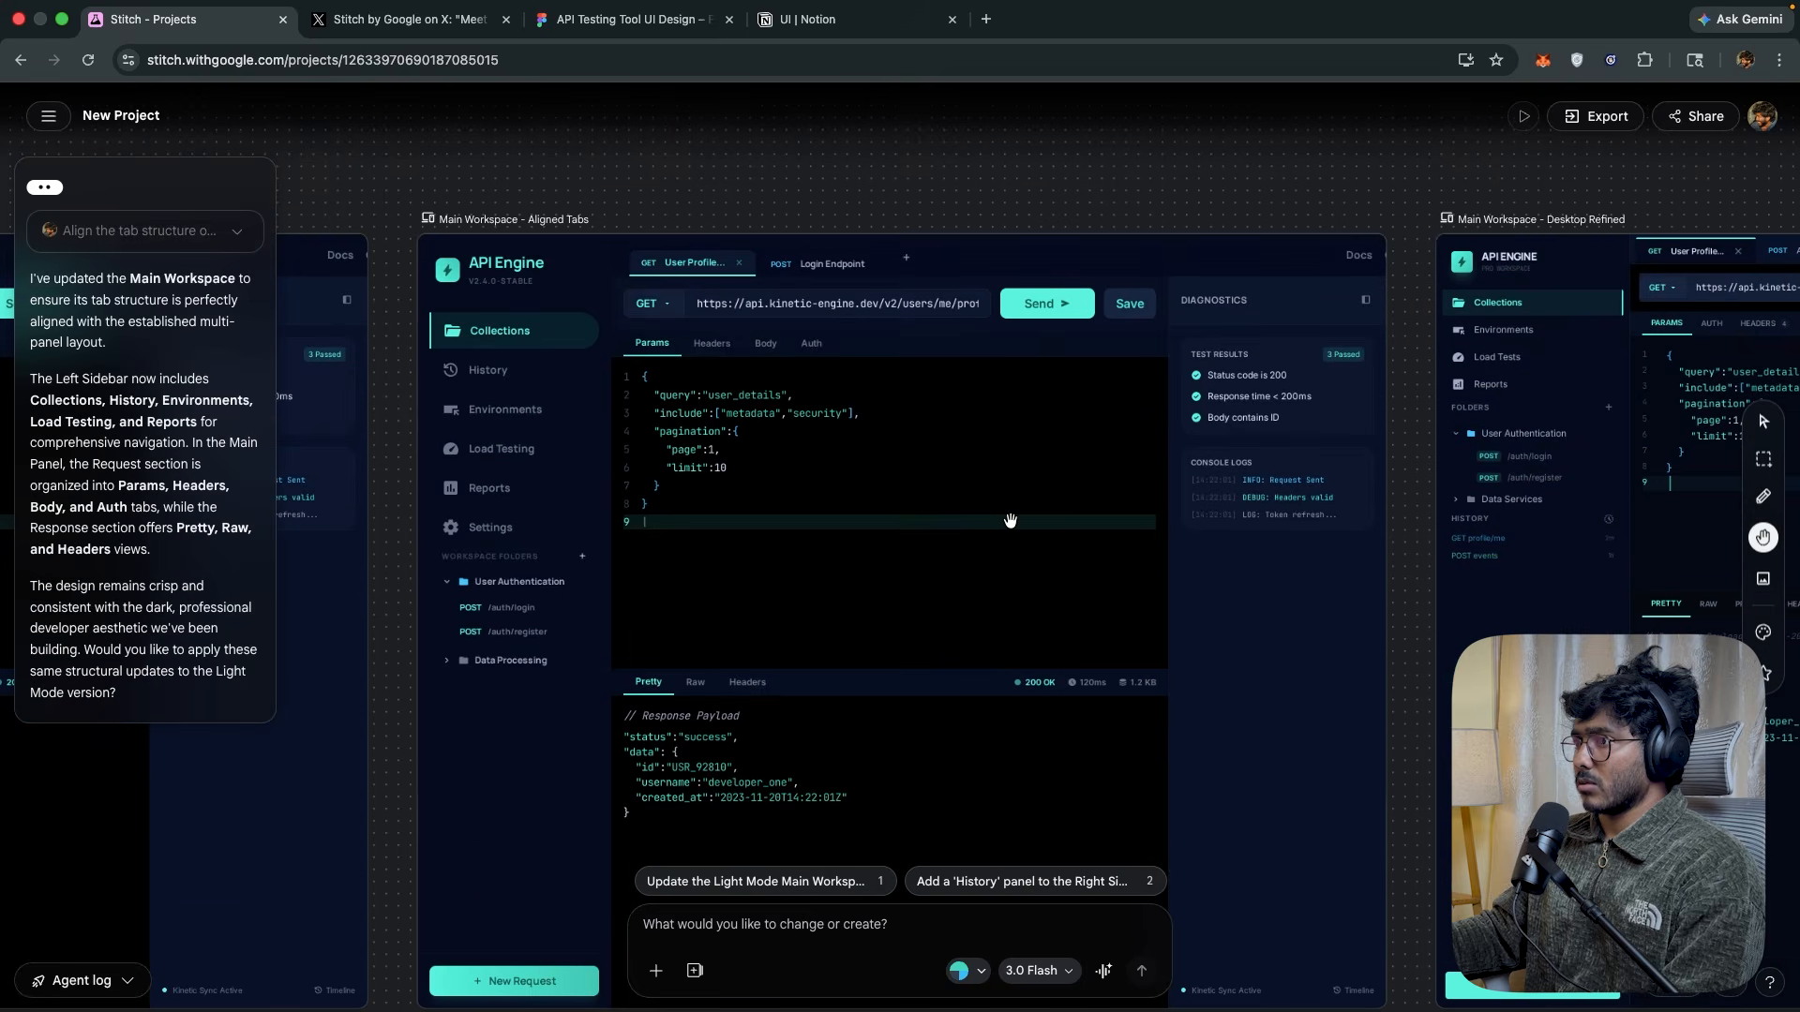
{"action": "scroll", "coordinate": [1128, 522], "scroll_direction": "down", "scroll_amount": 10}
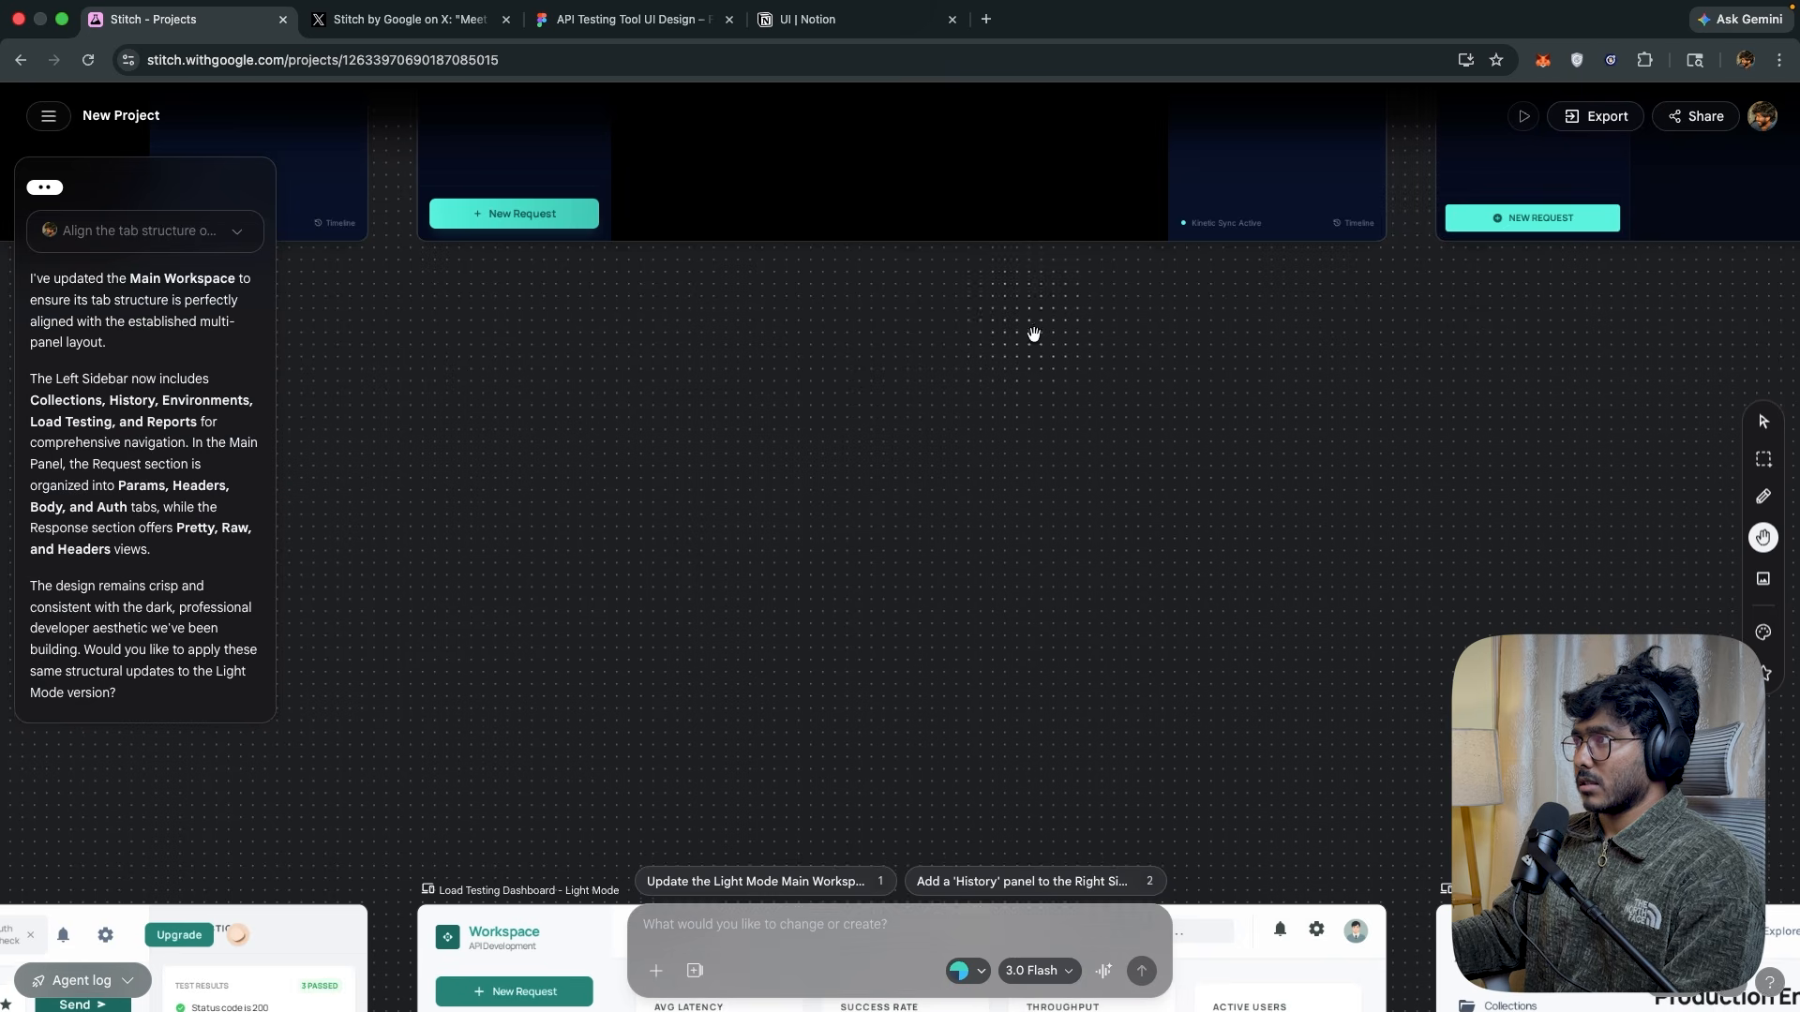
{"action": "scroll", "coordinate": [1443, 418], "scroll_direction": "down", "scroll_amount": 6}
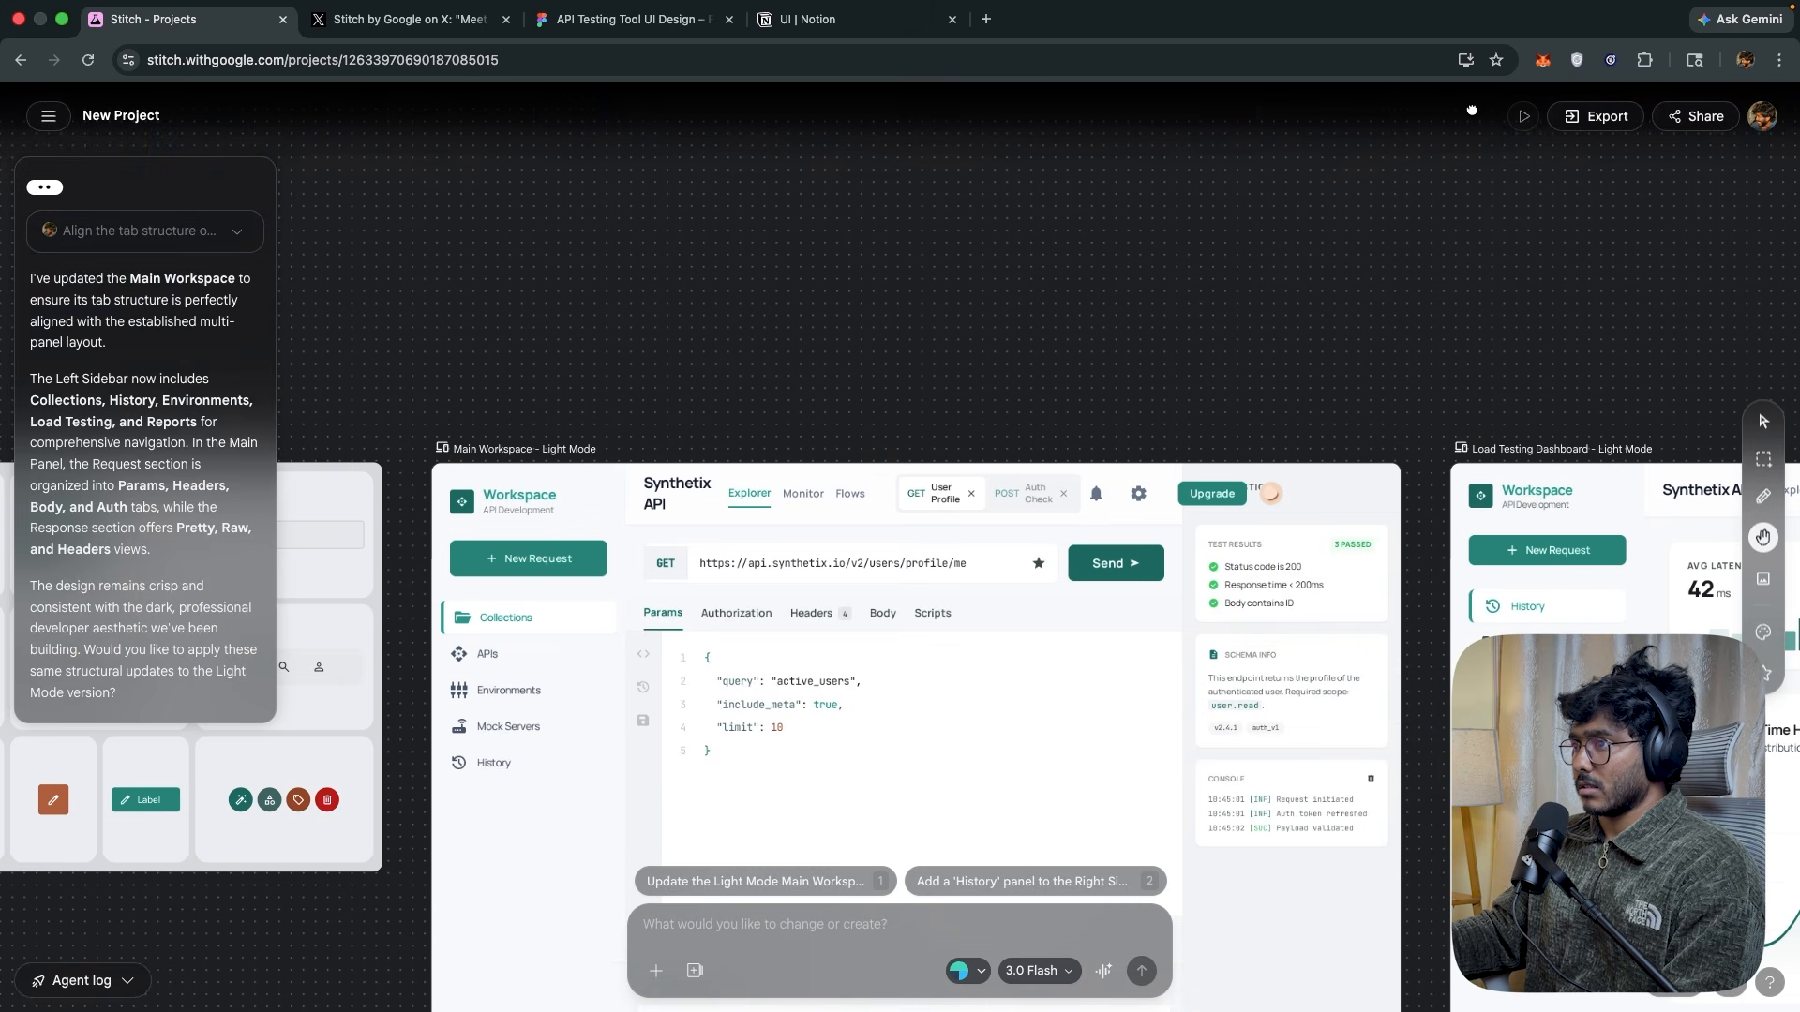
Check the light Main Workspace's sidebar, request tabs and response area against the dark Aligned Tabs version.
{"action": "scroll", "coordinate": [1472, 109], "scroll_direction": "down", "scroll_amount": 2}
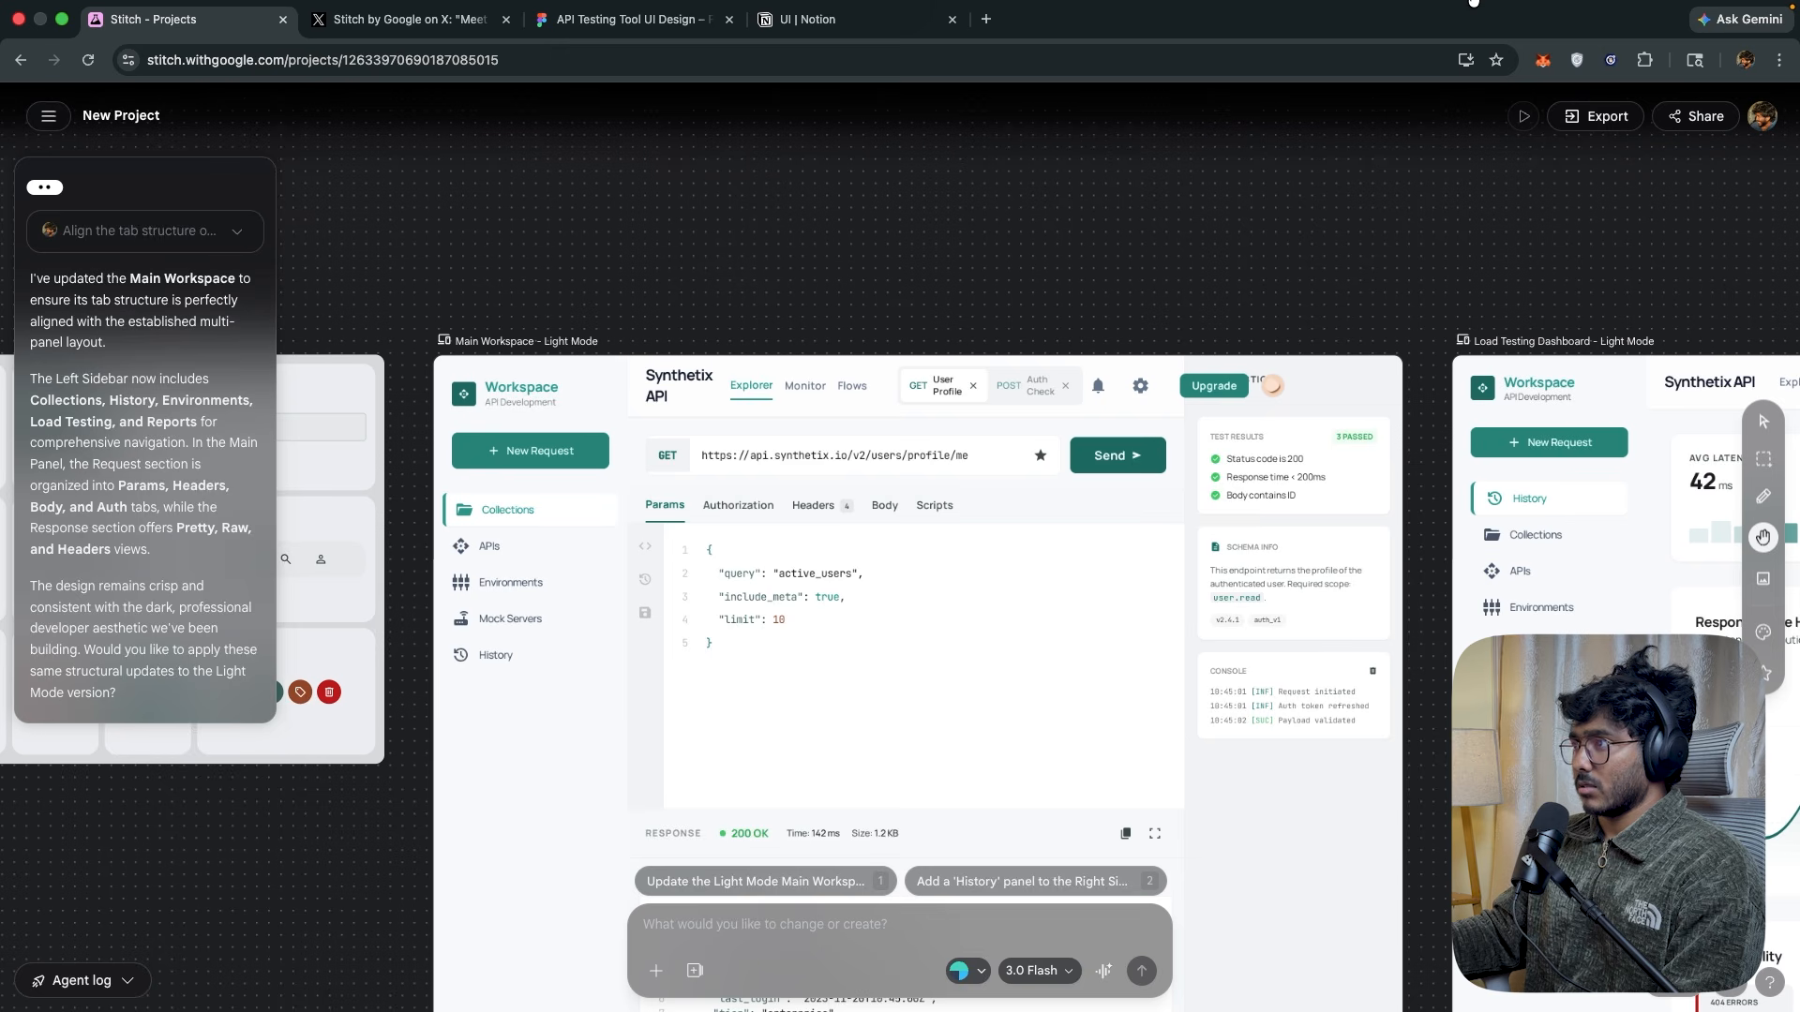
{"action": "left_click_drag", "start_coordinate": [1472, 2], "coordinate": [1419, 2]}
{"action": "left_click_drag", "start_coordinate": [936, 232], "coordinate": [1160, 2]}
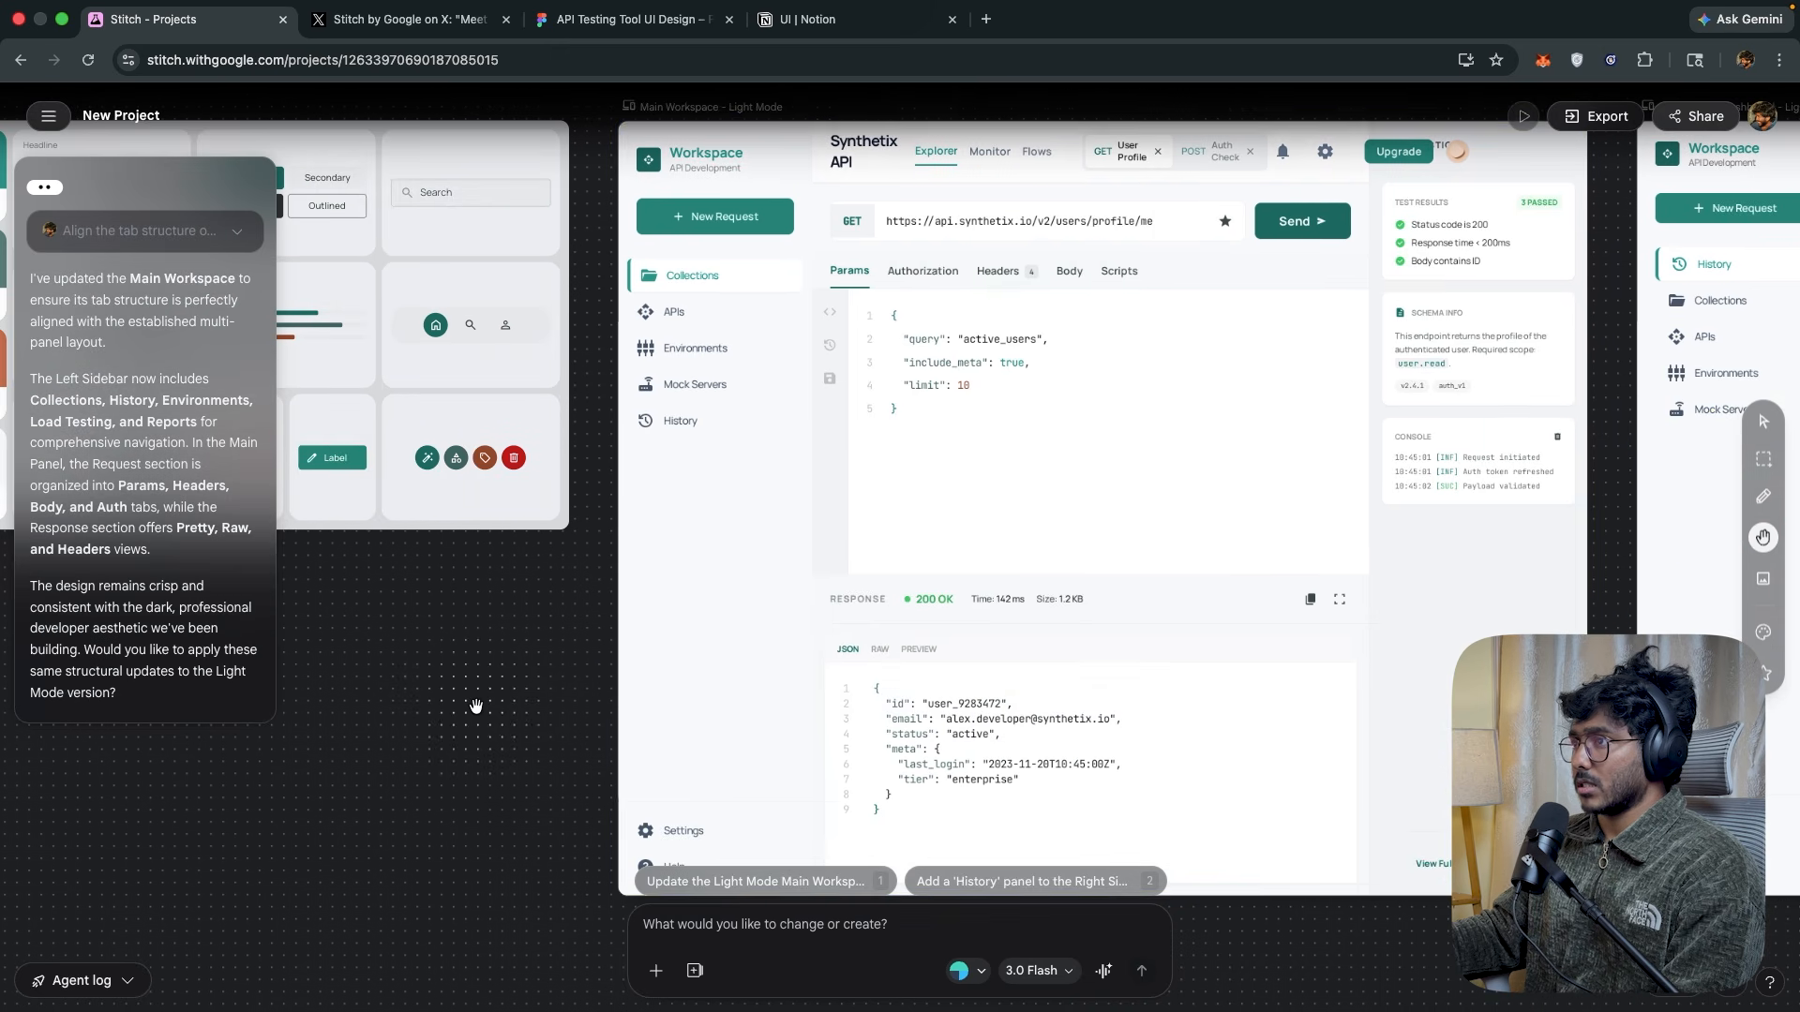
{"action": "left_click_drag", "start_coordinate": [522, 664], "coordinate": [345, 879]}
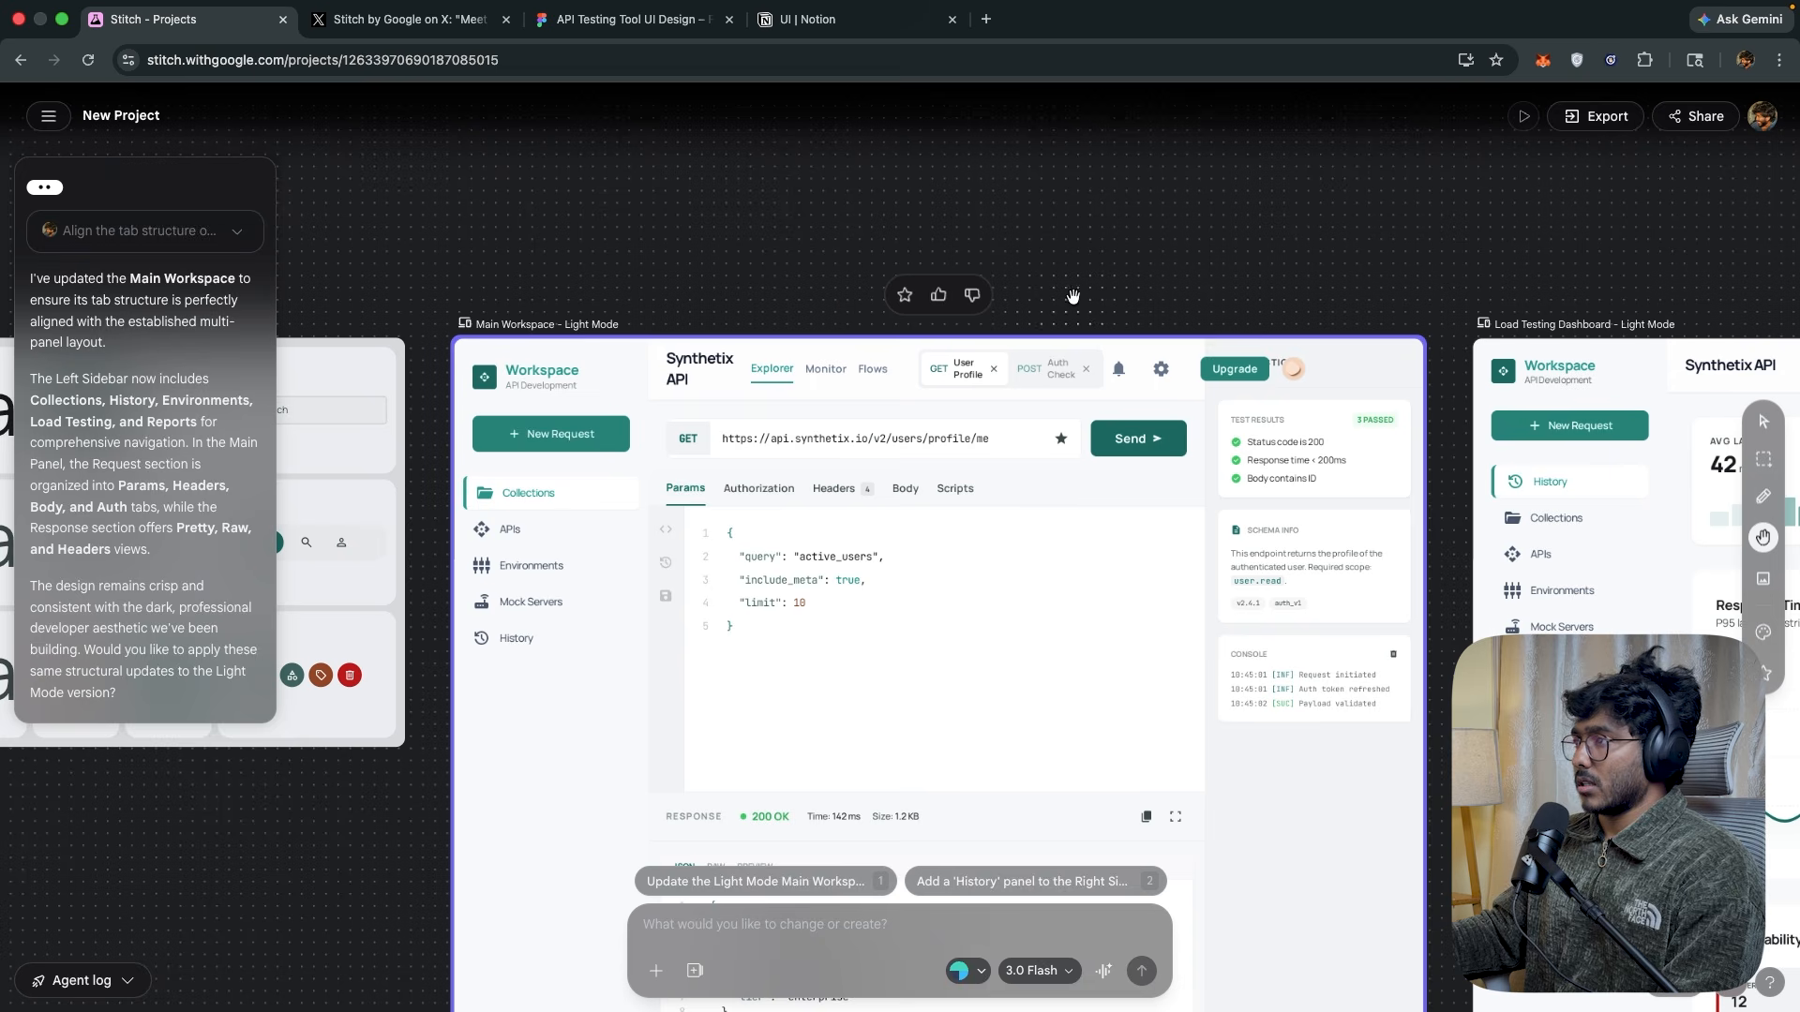
{"action": "left_click_drag", "start_coordinate": [1255, 203], "coordinate": [750, 994]}
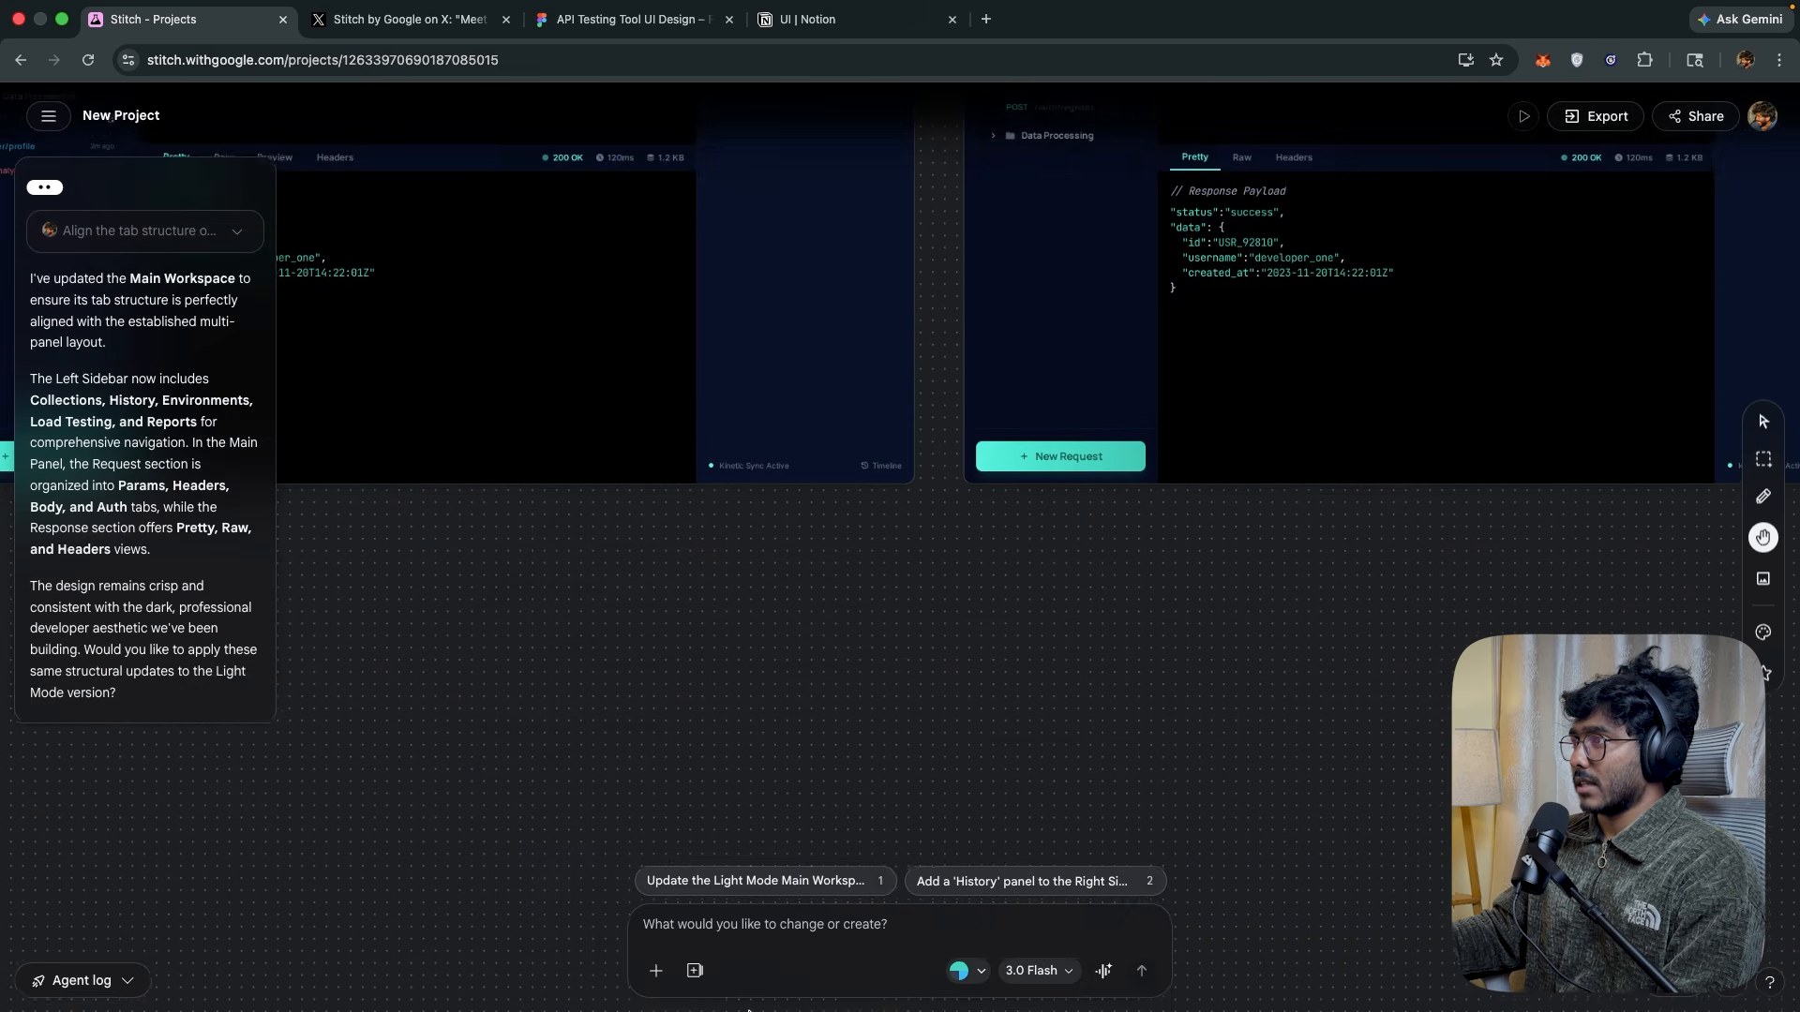
{"action": "left_click_drag", "start_coordinate": [804, 671], "coordinate": [195, 1001]}
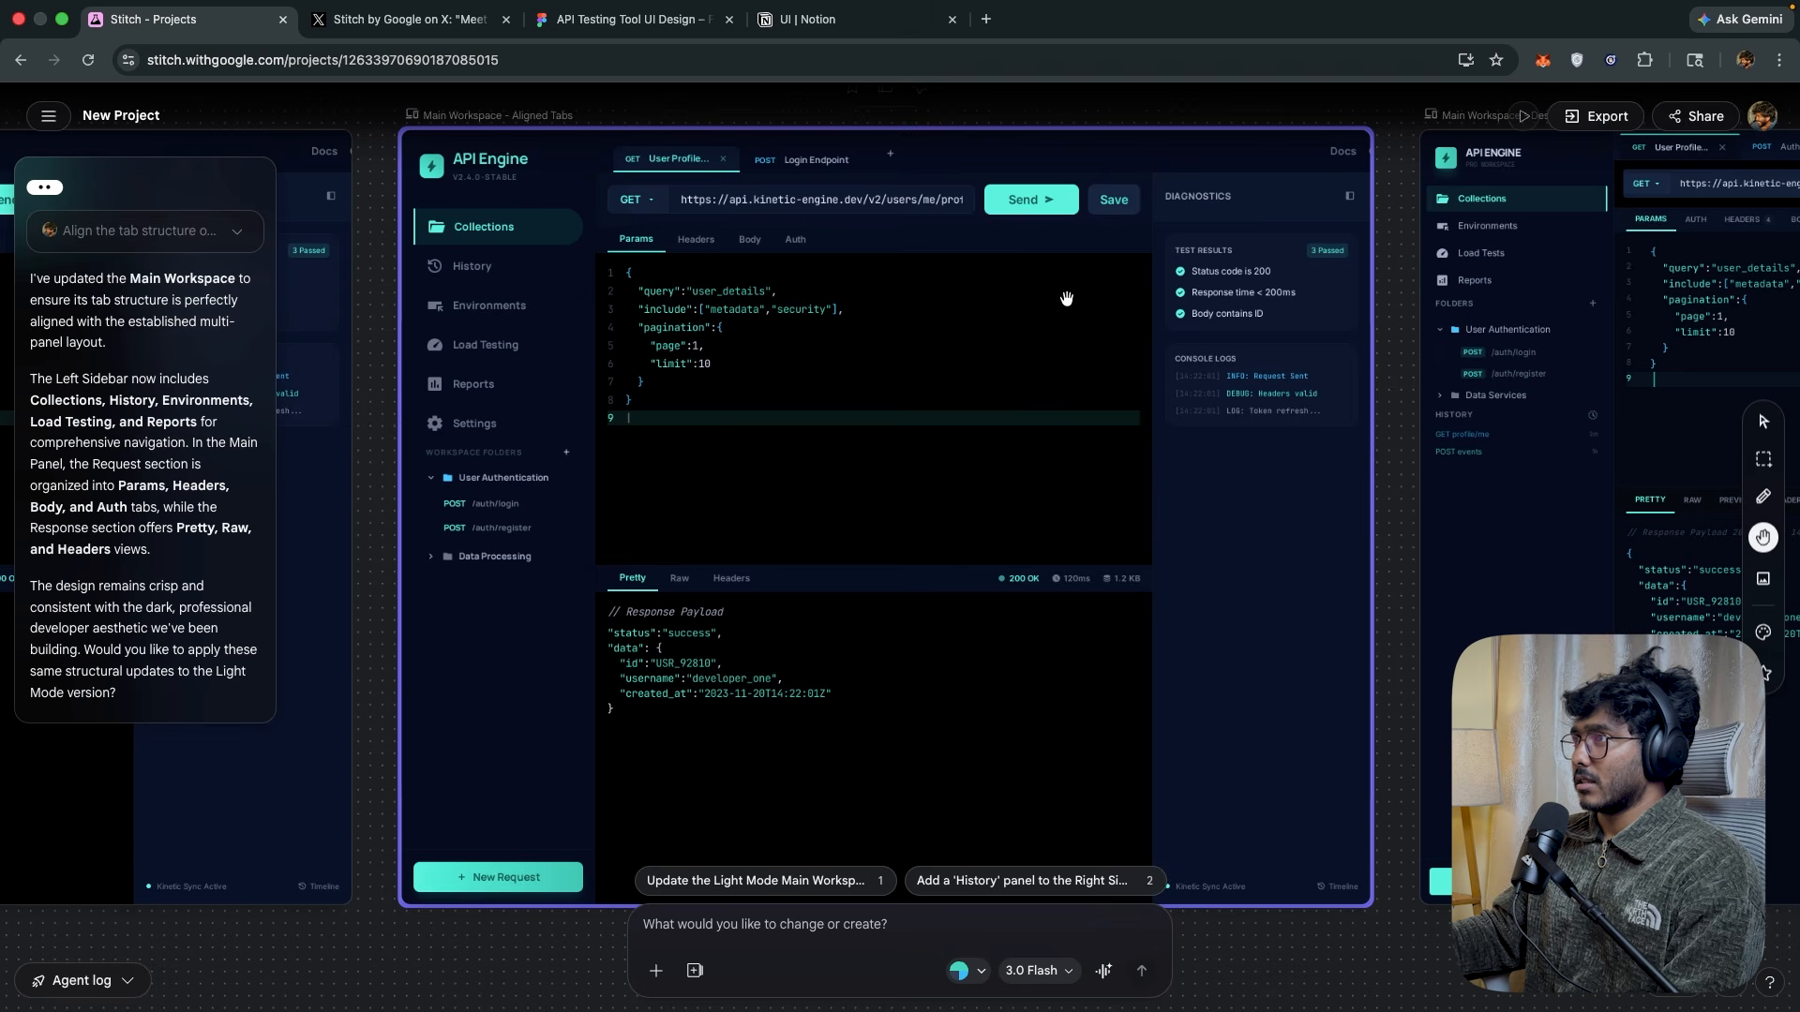
{"action": "left_click_drag", "start_coordinate": [1066, 300], "coordinate": [1069, 334]}
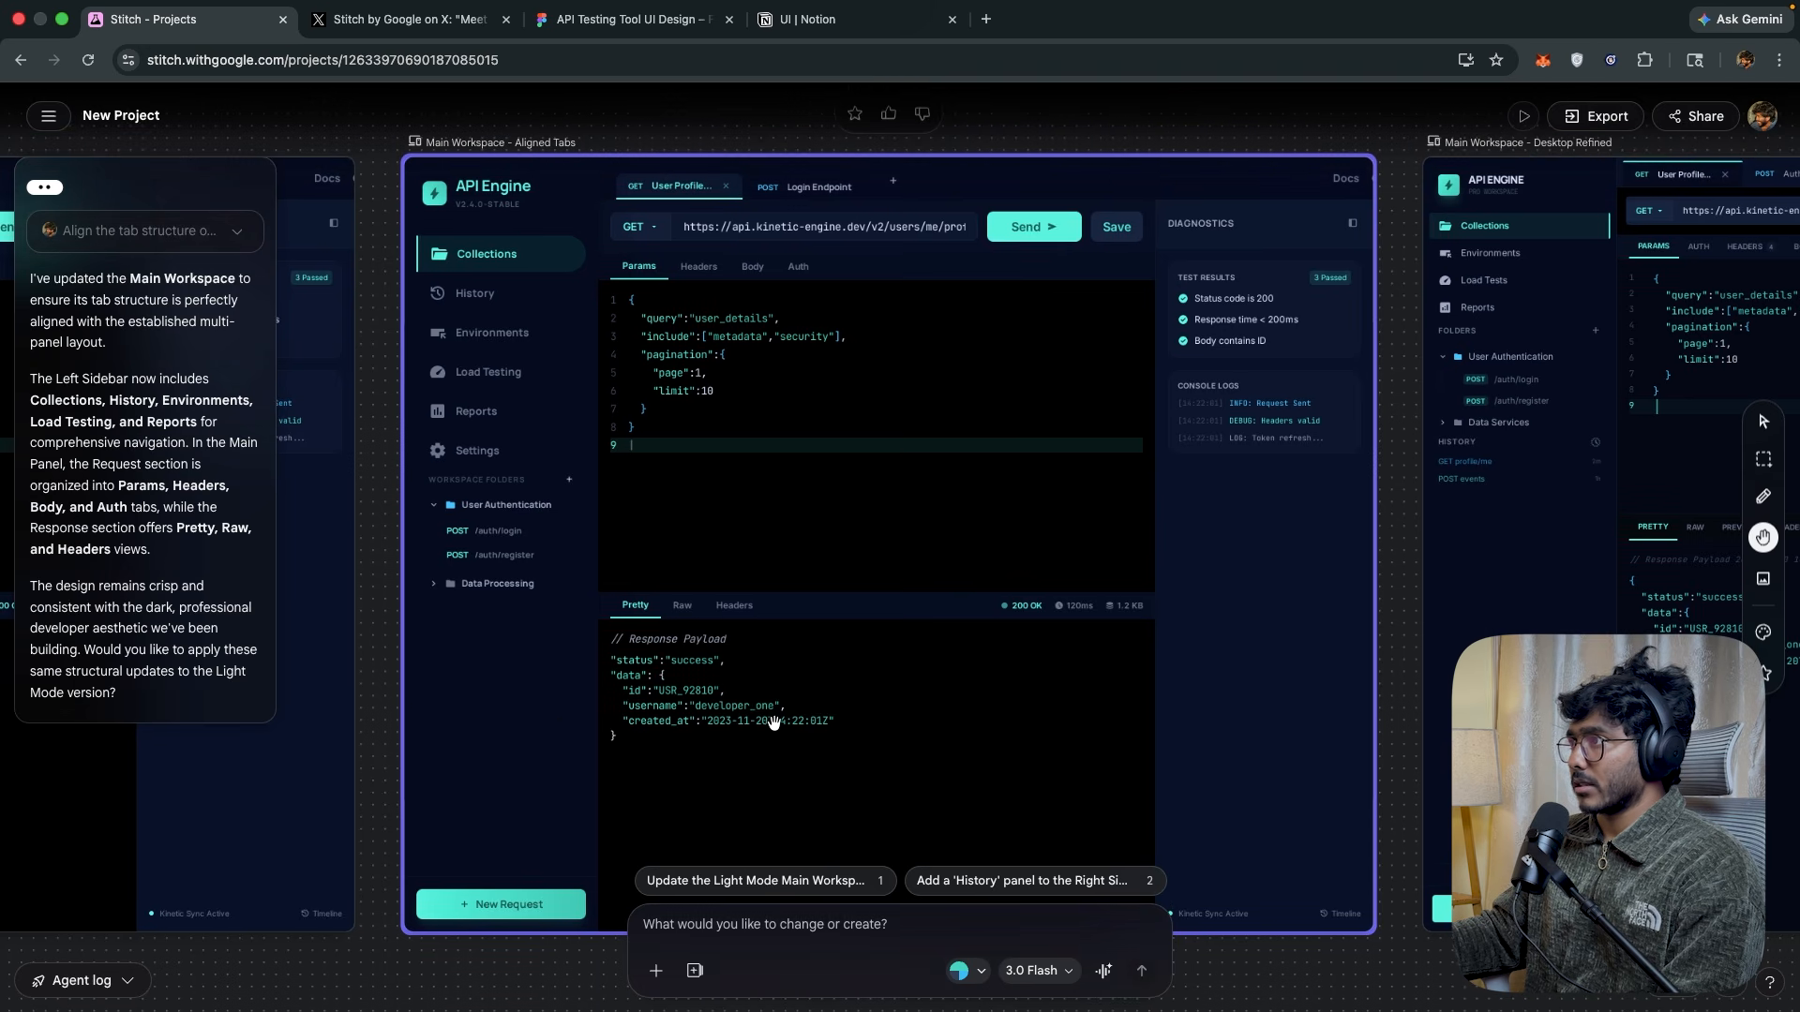
{"action": "scroll", "coordinate": [778, 721], "scroll_direction": "down", "scroll_amount": 2}
{"action": "scroll", "coordinate": [781, 720], "scroll_direction": "down", "scroll_amount": 3}
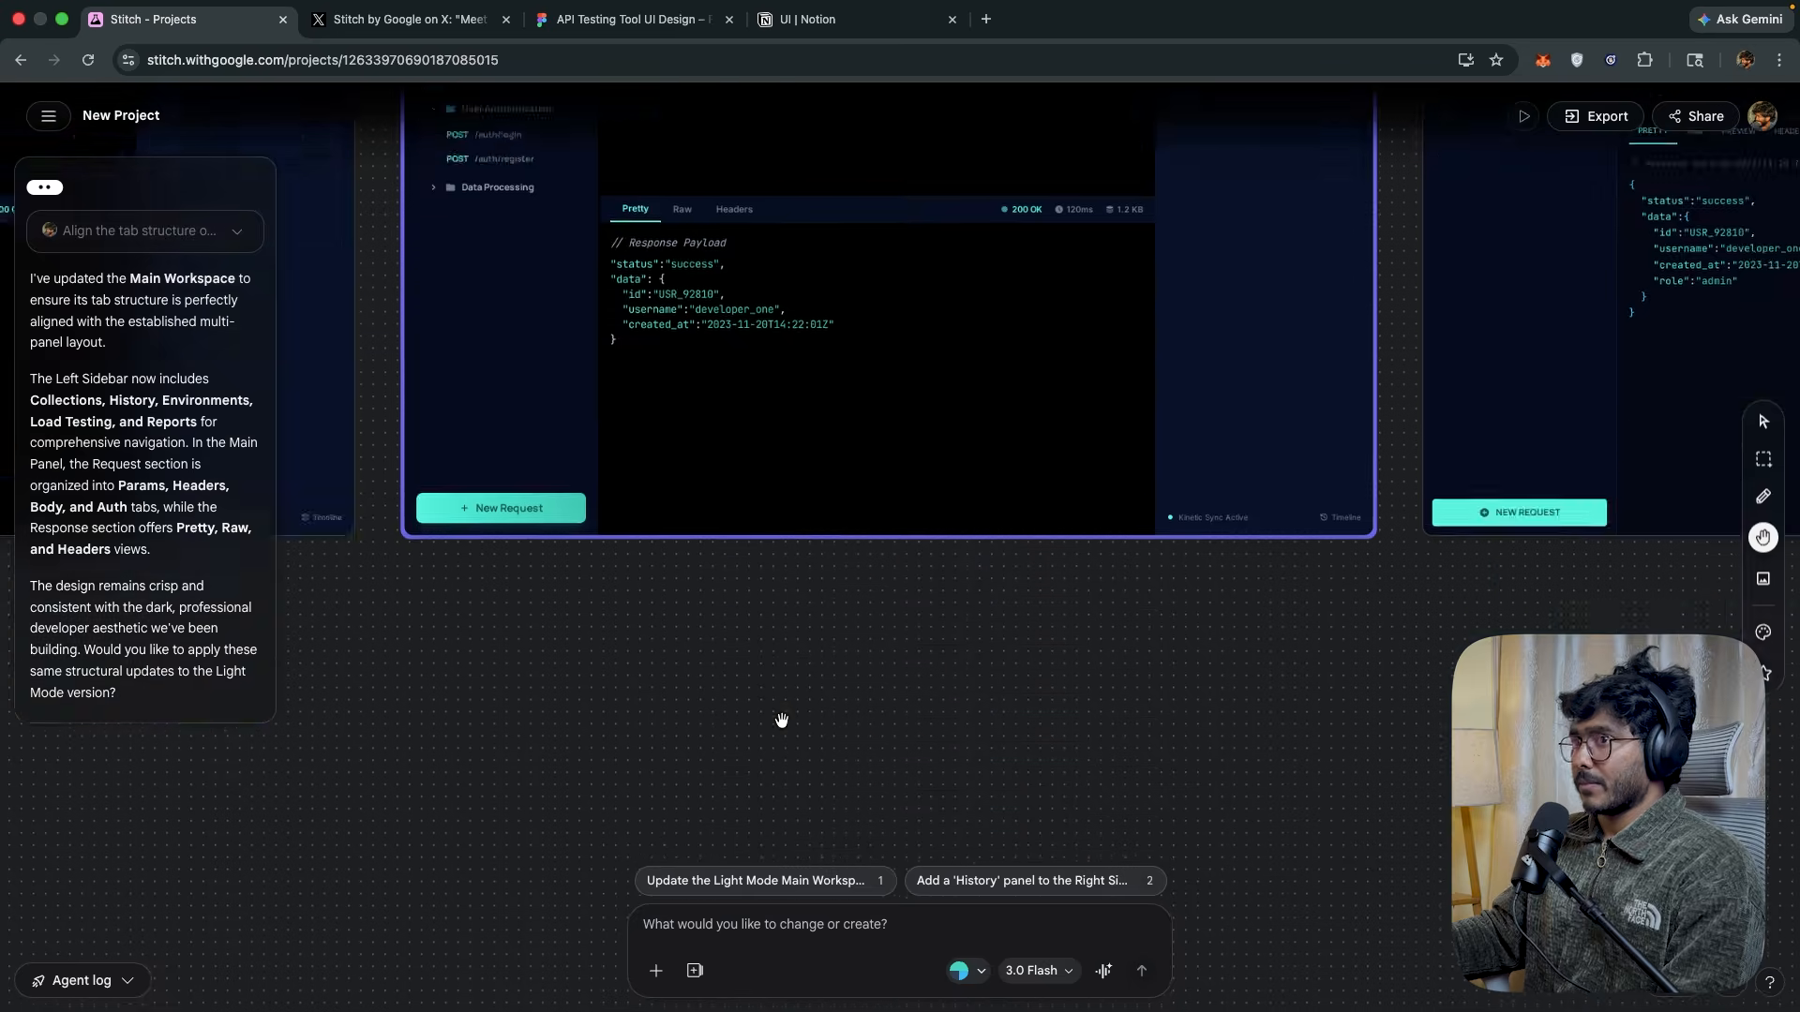
Review the full set of dark and light screens together in an overview of the whole canvas.
{"action": "scroll", "coordinate": [784, 723], "scroll_direction": "down", "scroll_amount": 5, "text": "ctrl"}
{"action": "scroll", "coordinate": [1317, 882], "scroll_direction": "right", "scroll_amount": 3}
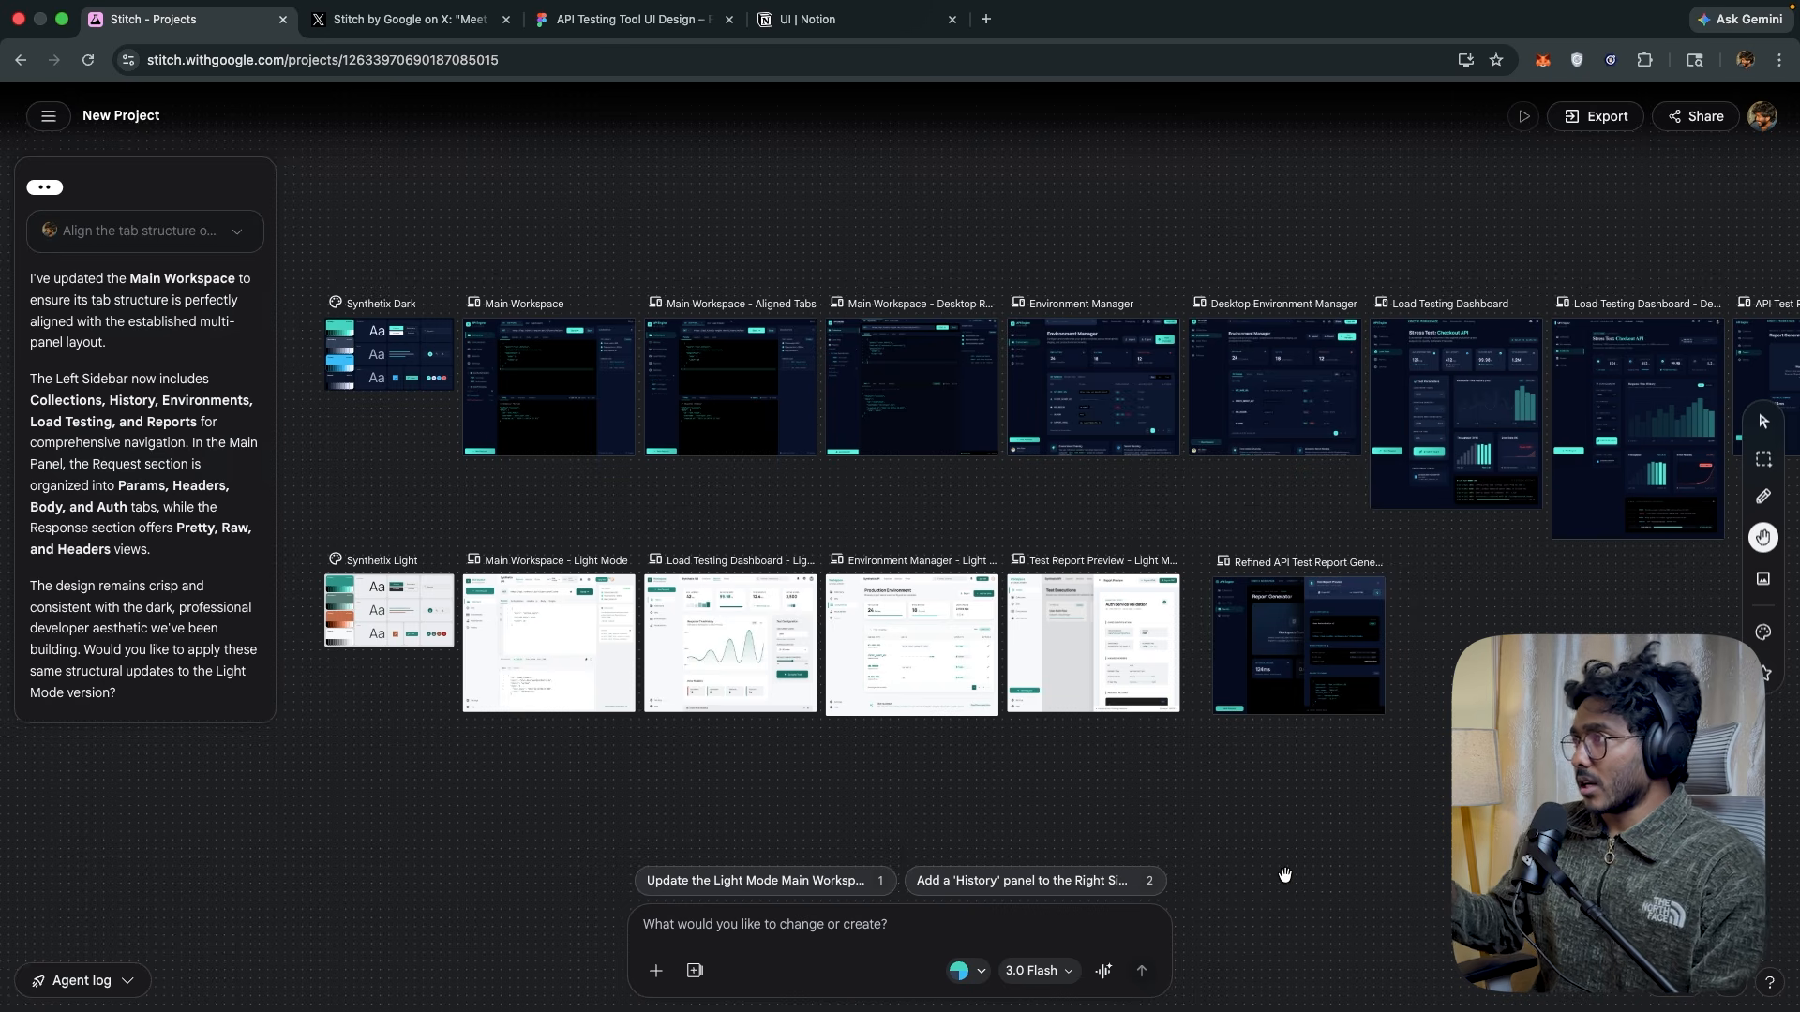
{"action": "mouse_move", "coordinate": [1261, 1010]}
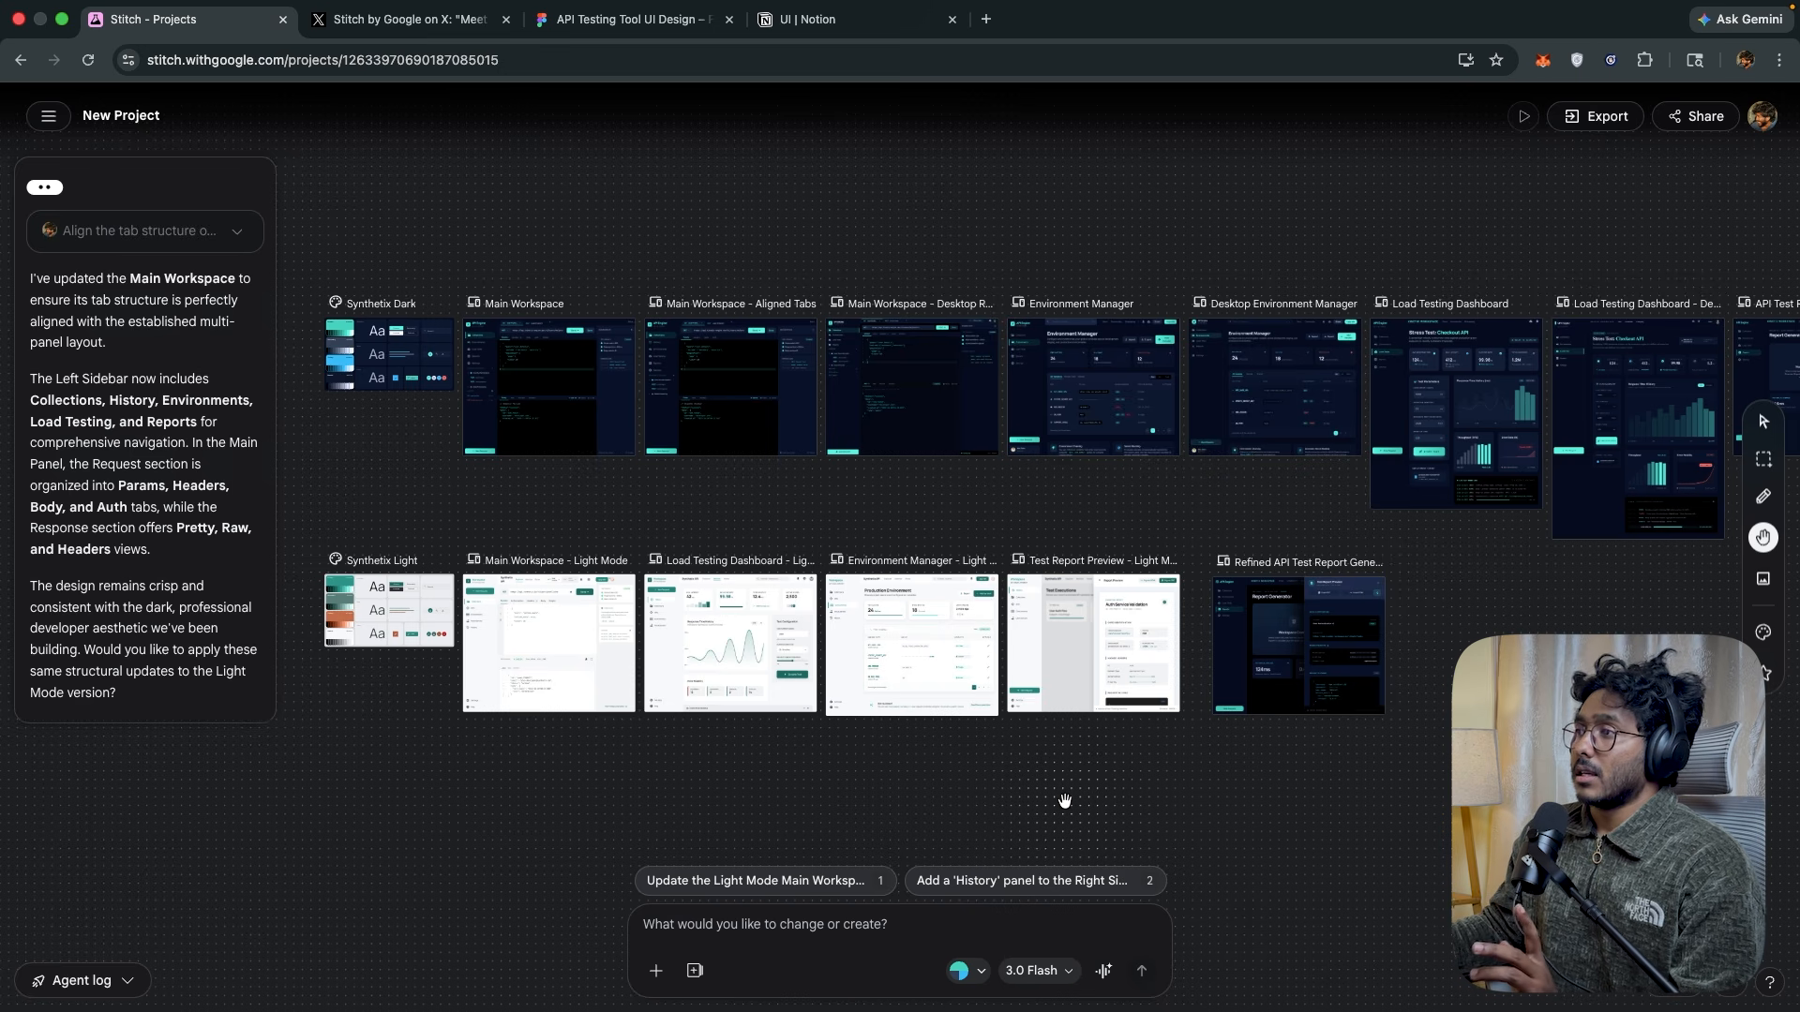
{"action": "mouse_move", "coordinate": [536, 640]}
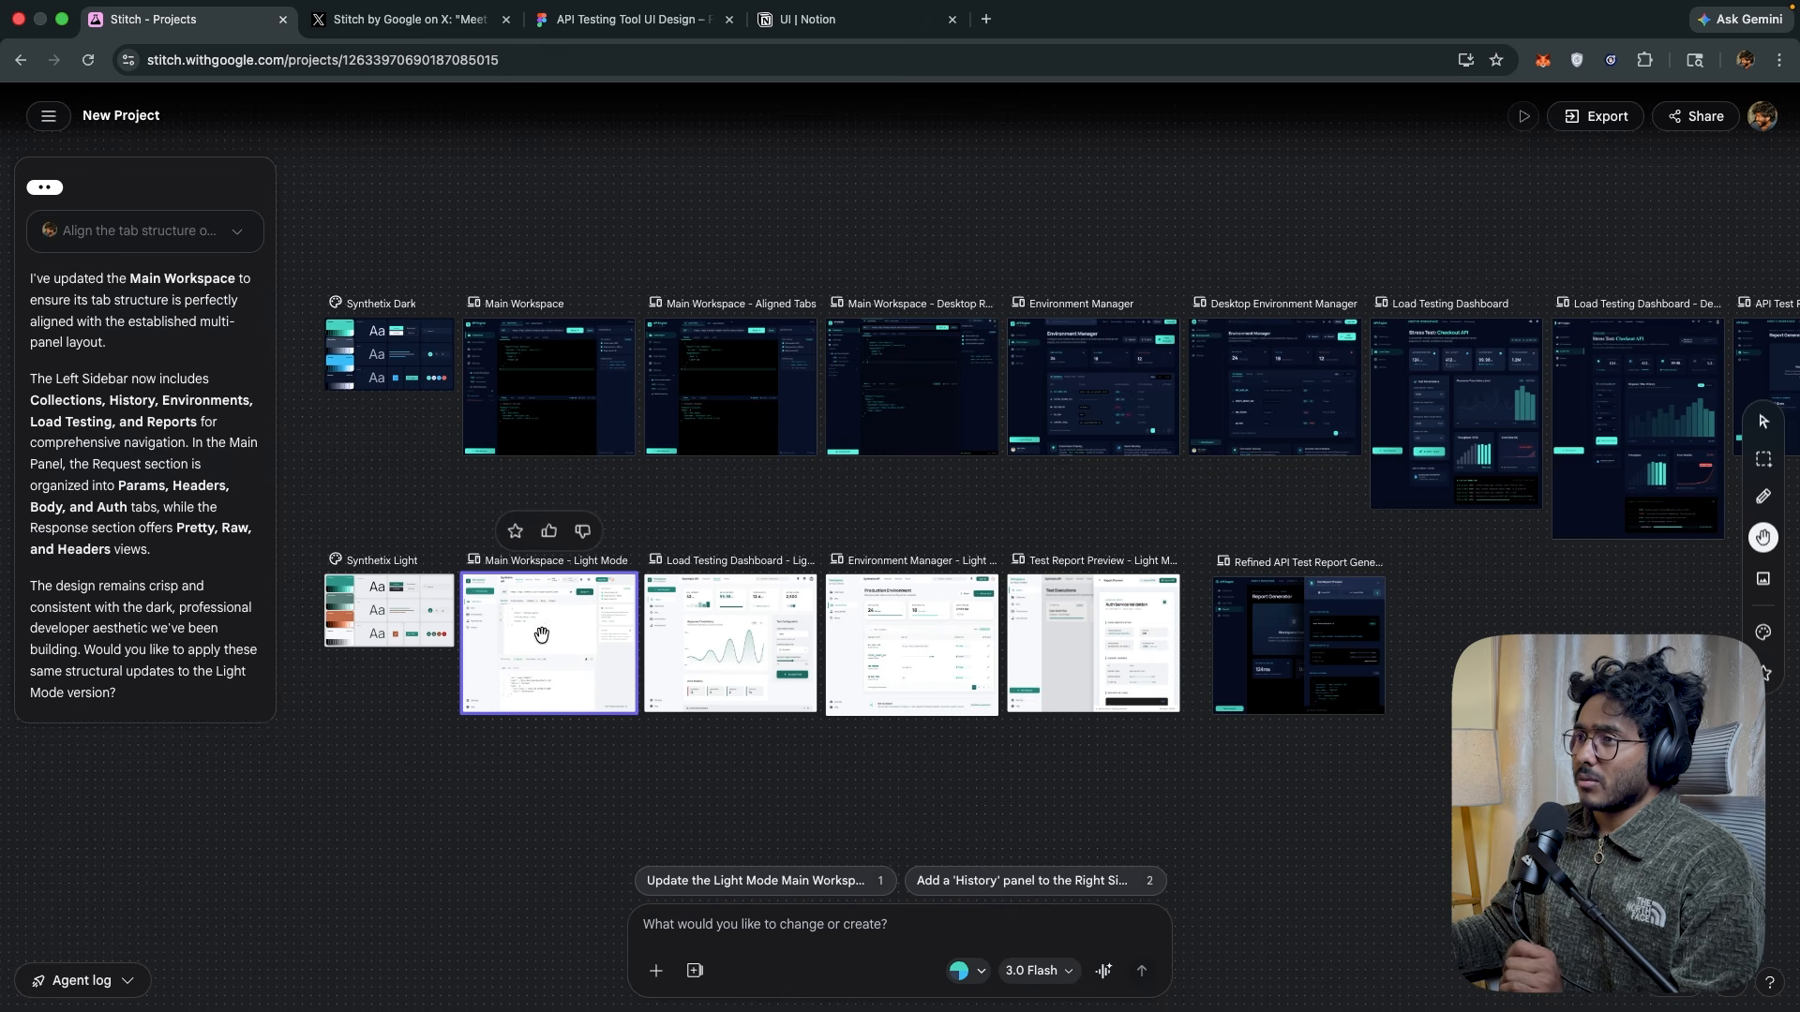